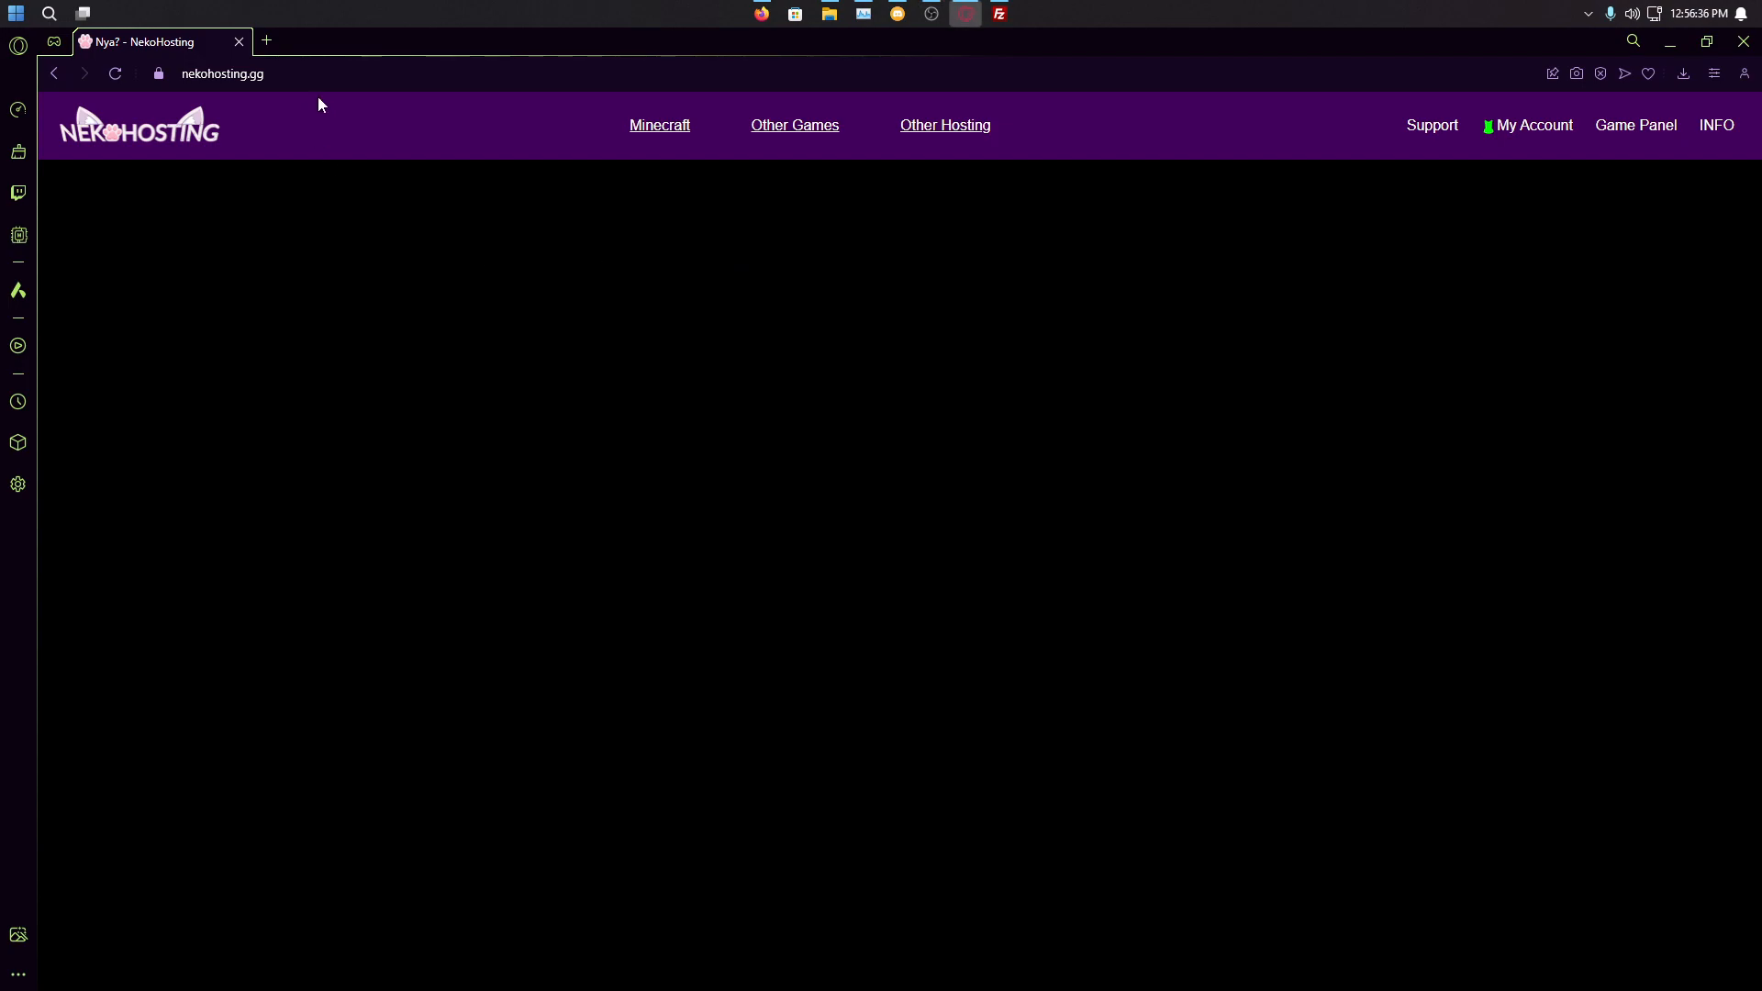
# Step: Sign in to the NekoHosting account using the saved e-mail and password
pyautogui.click(1533, 129)
pyautogui.click(376, 485)
pyautogui.click(379, 541)
pyautogui.click(389, 576)
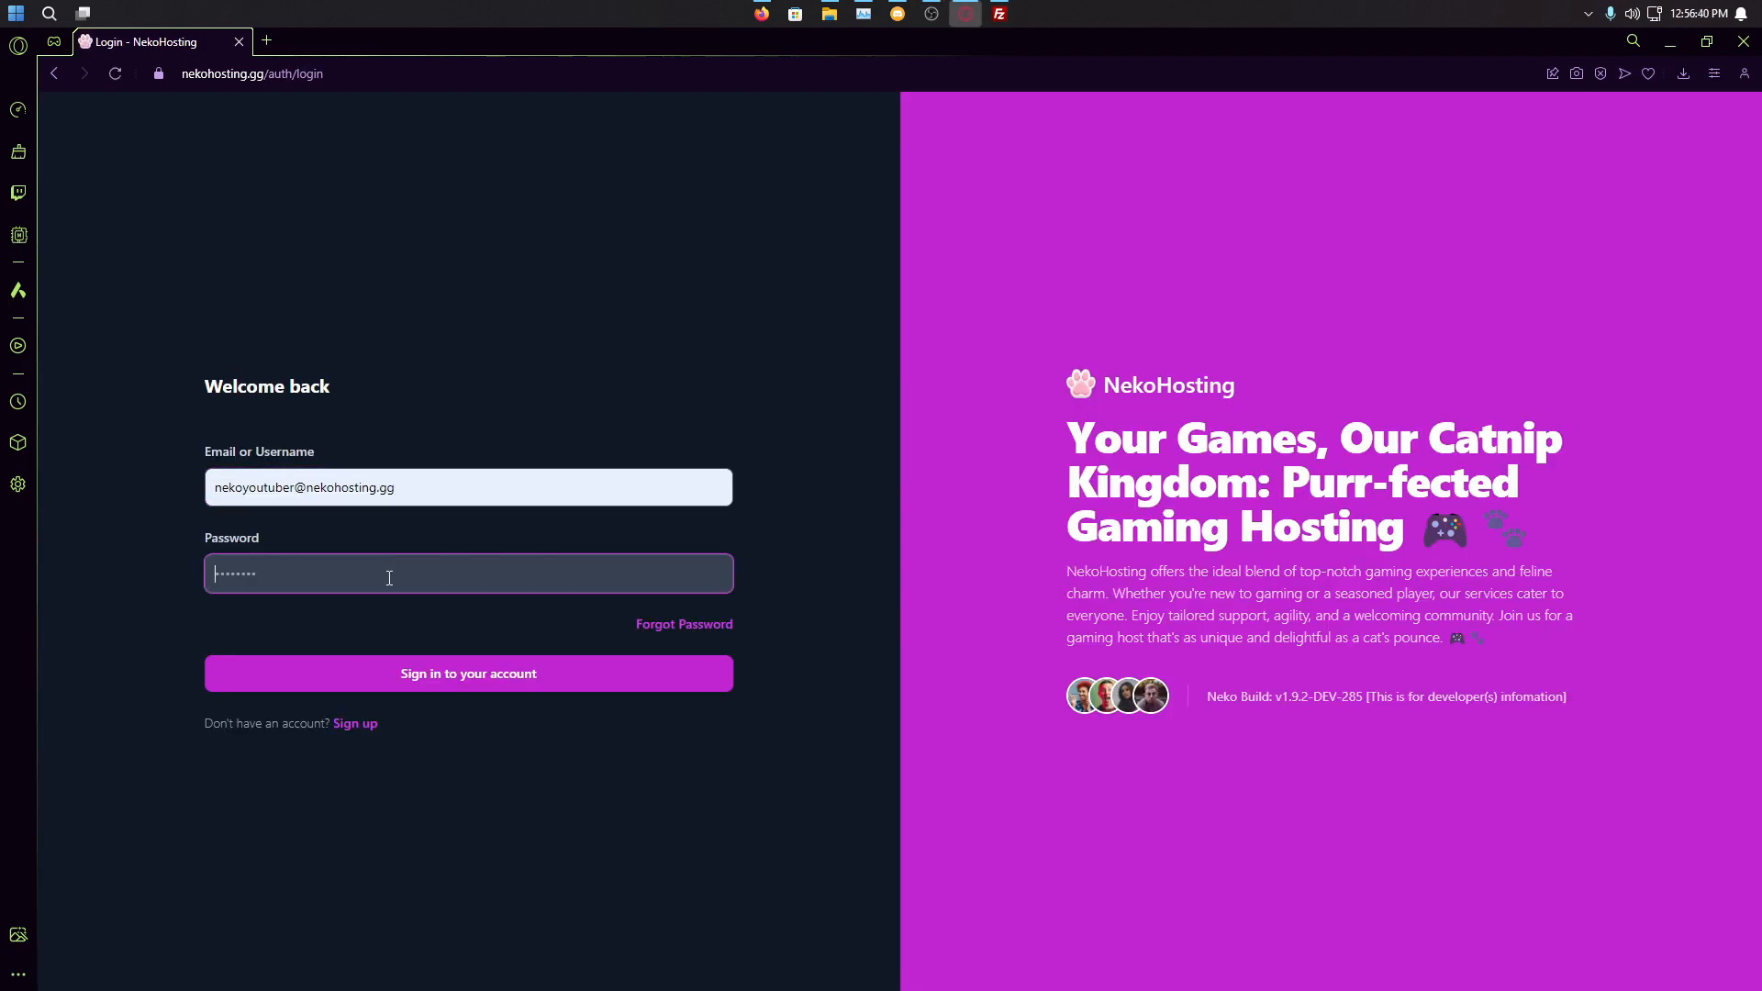
pyautogui.write('•••')
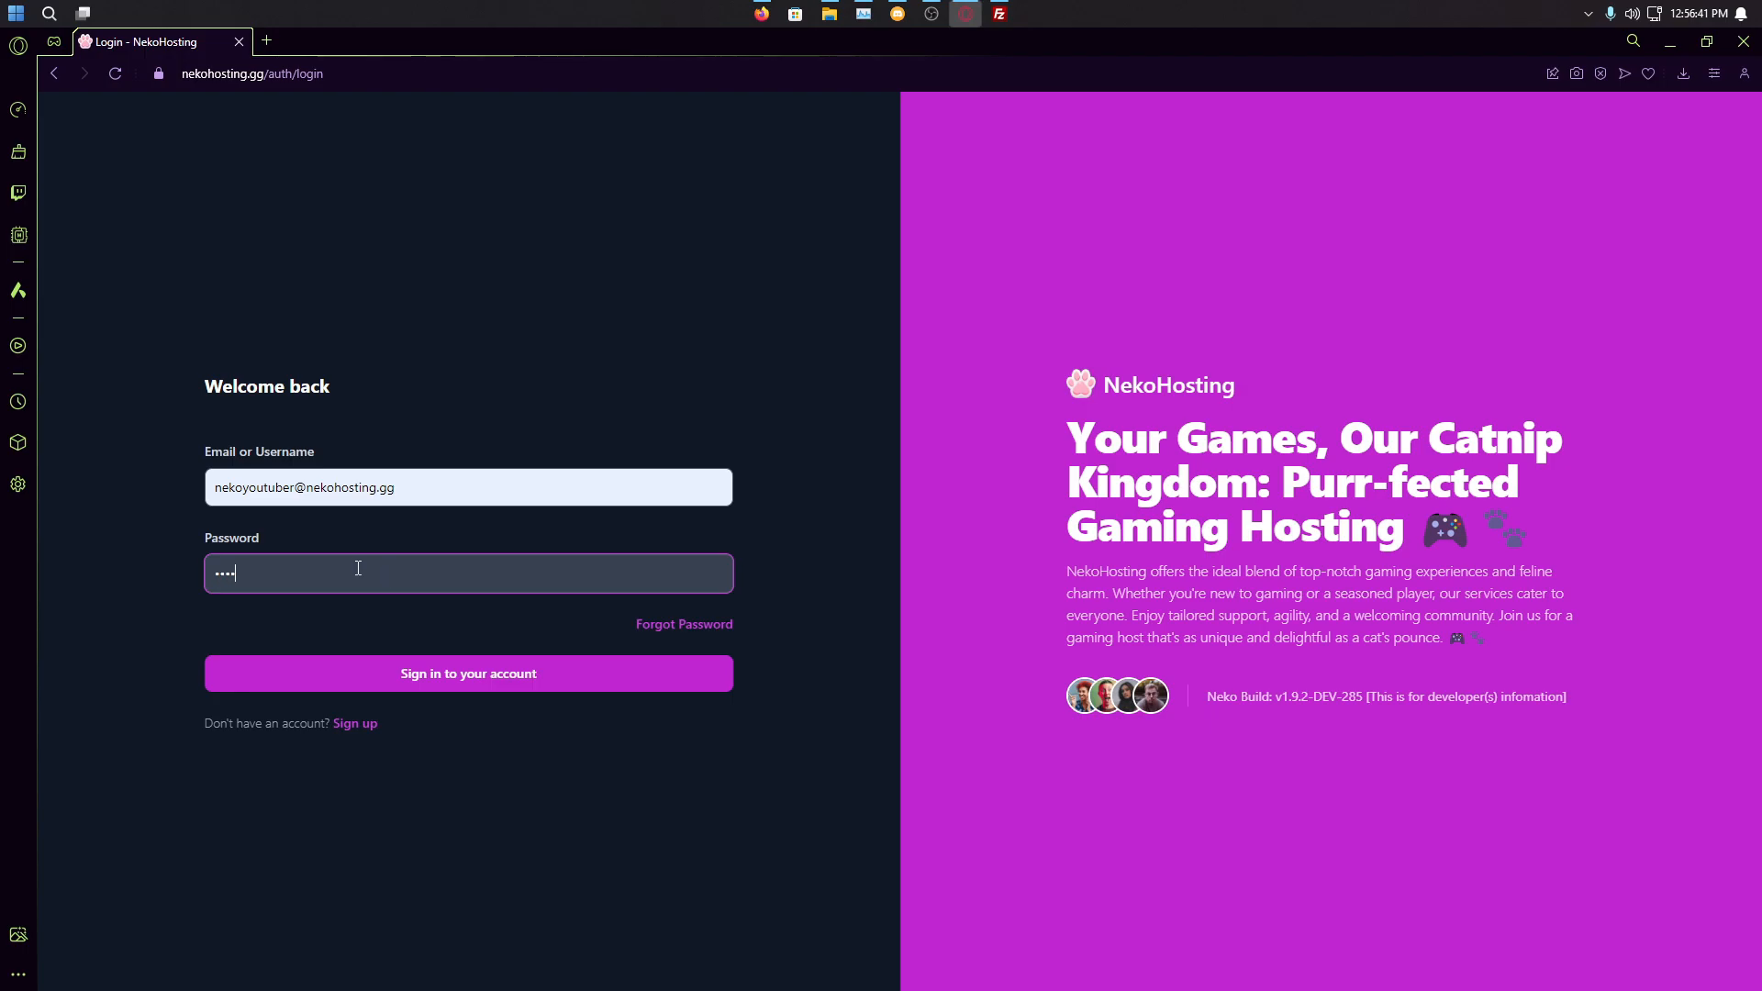
pyautogui.click(464, 679)
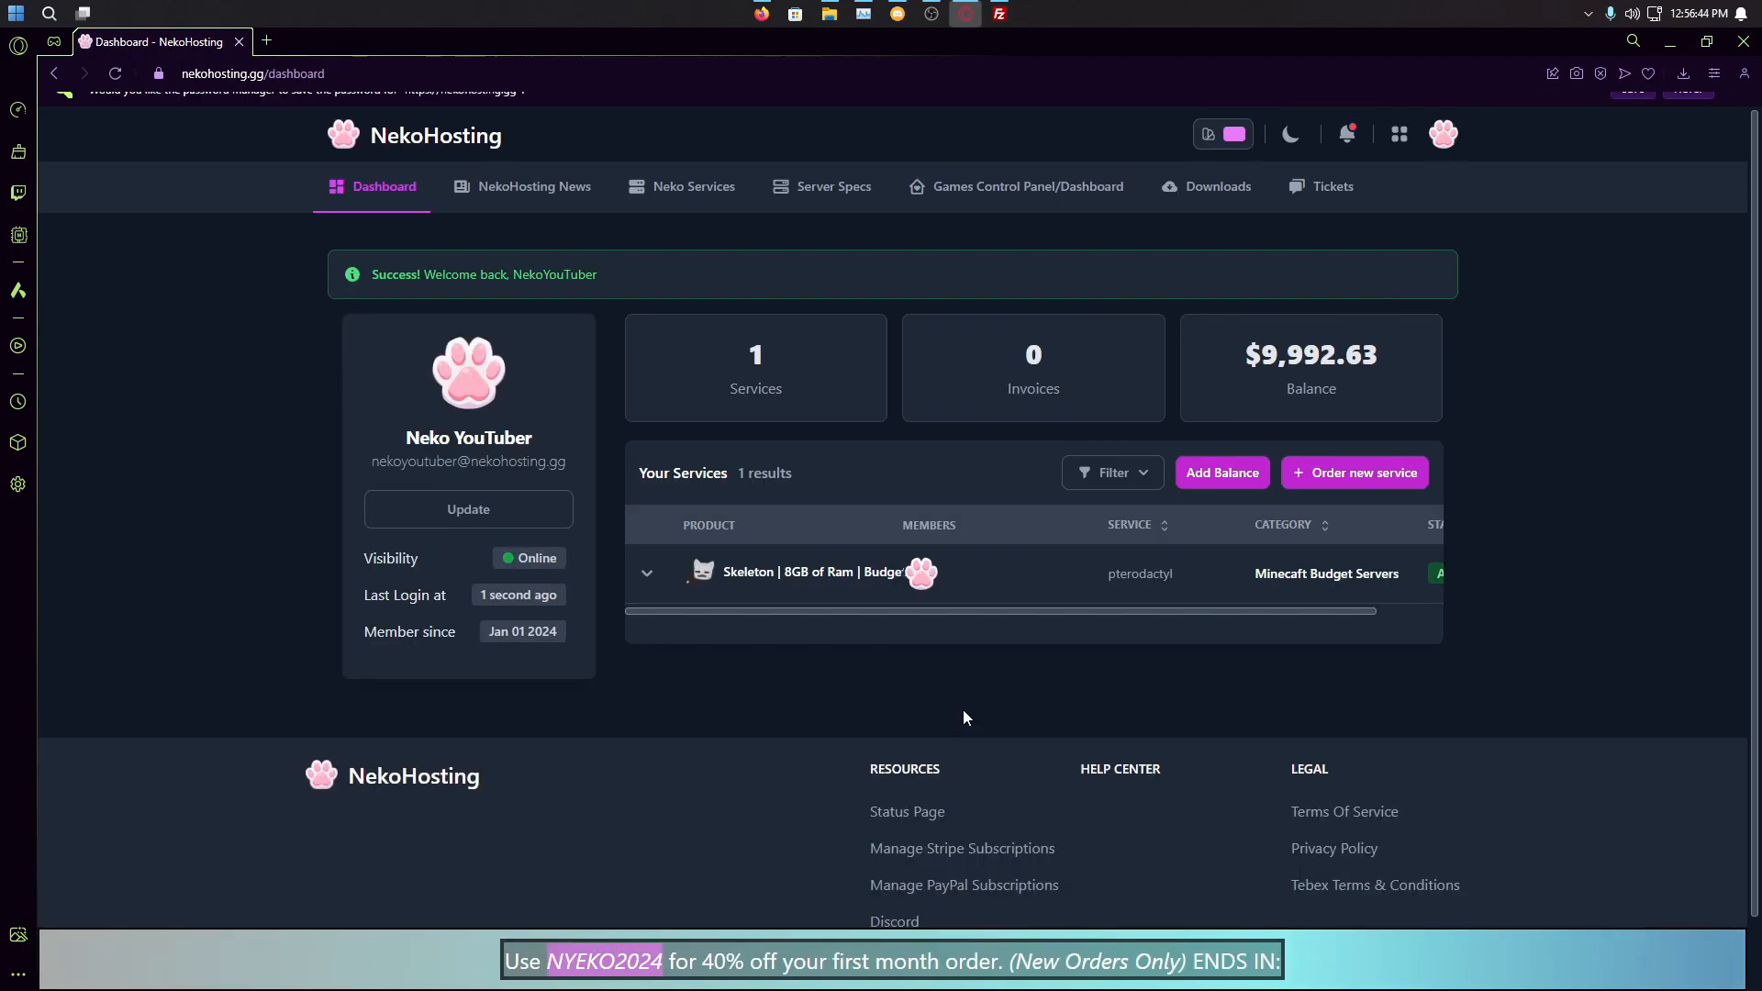
# Step: Expand the Skeleton | 8GB of Ram | Budget service and manage it in the game panel
pyautogui.click(699, 592)
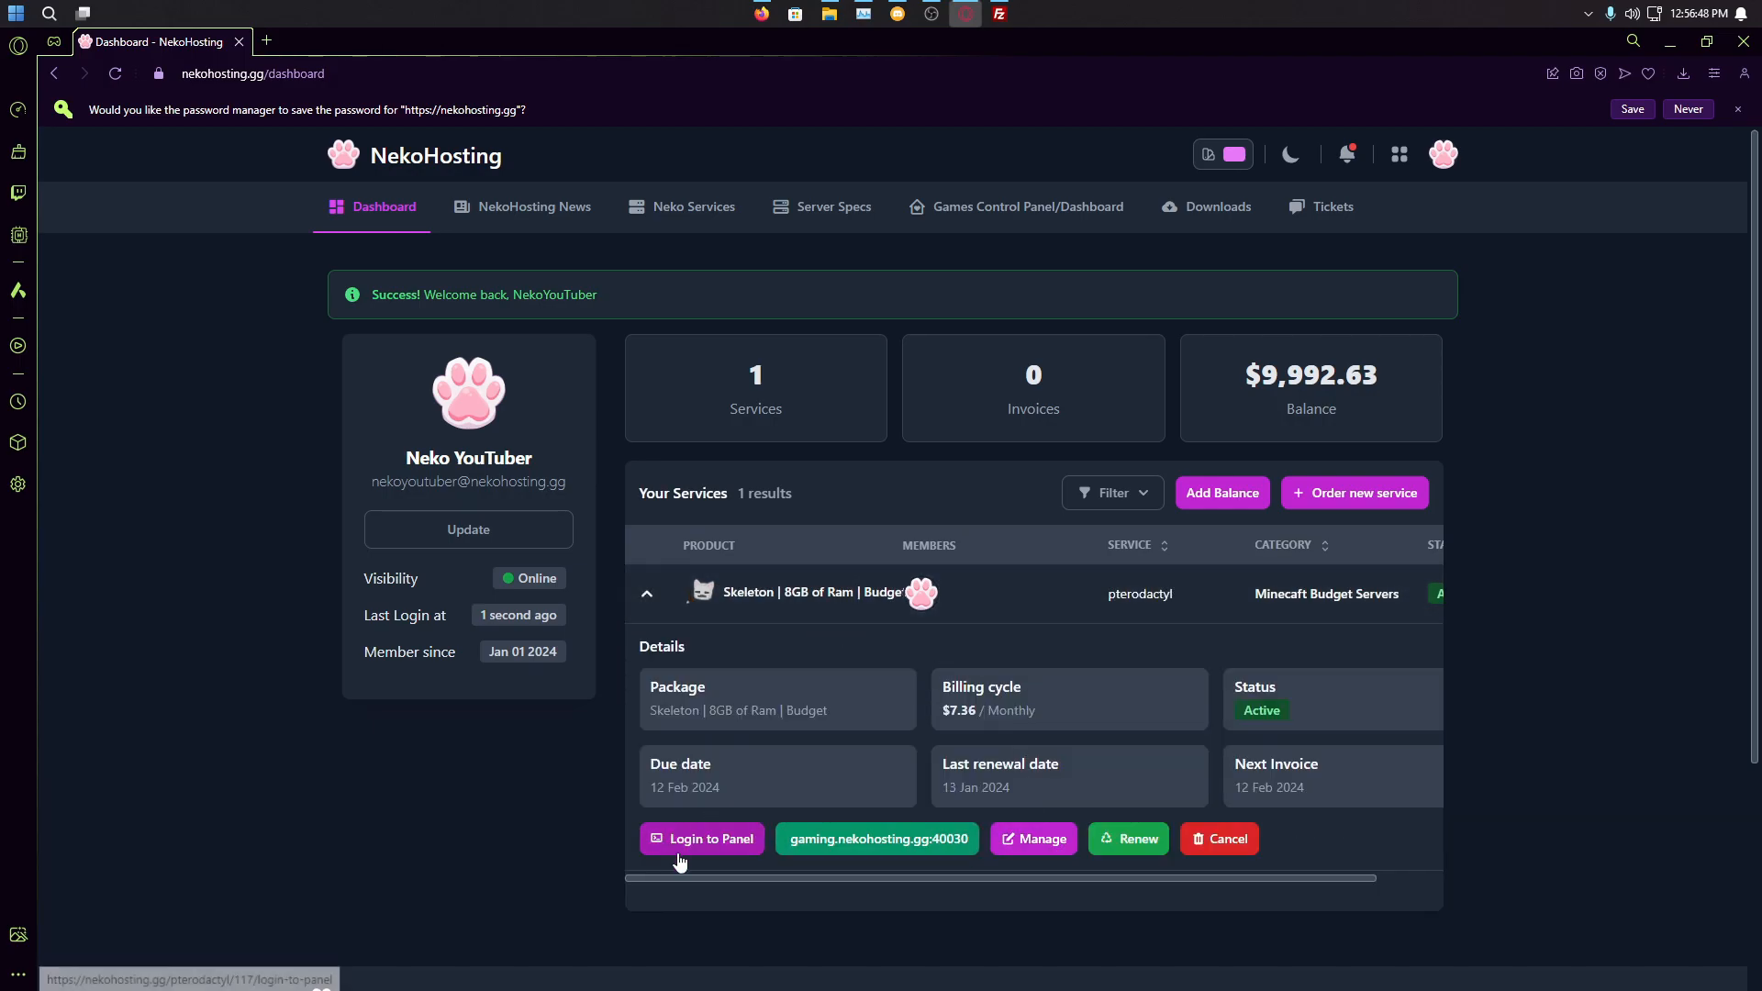
pyautogui.click(723, 849)
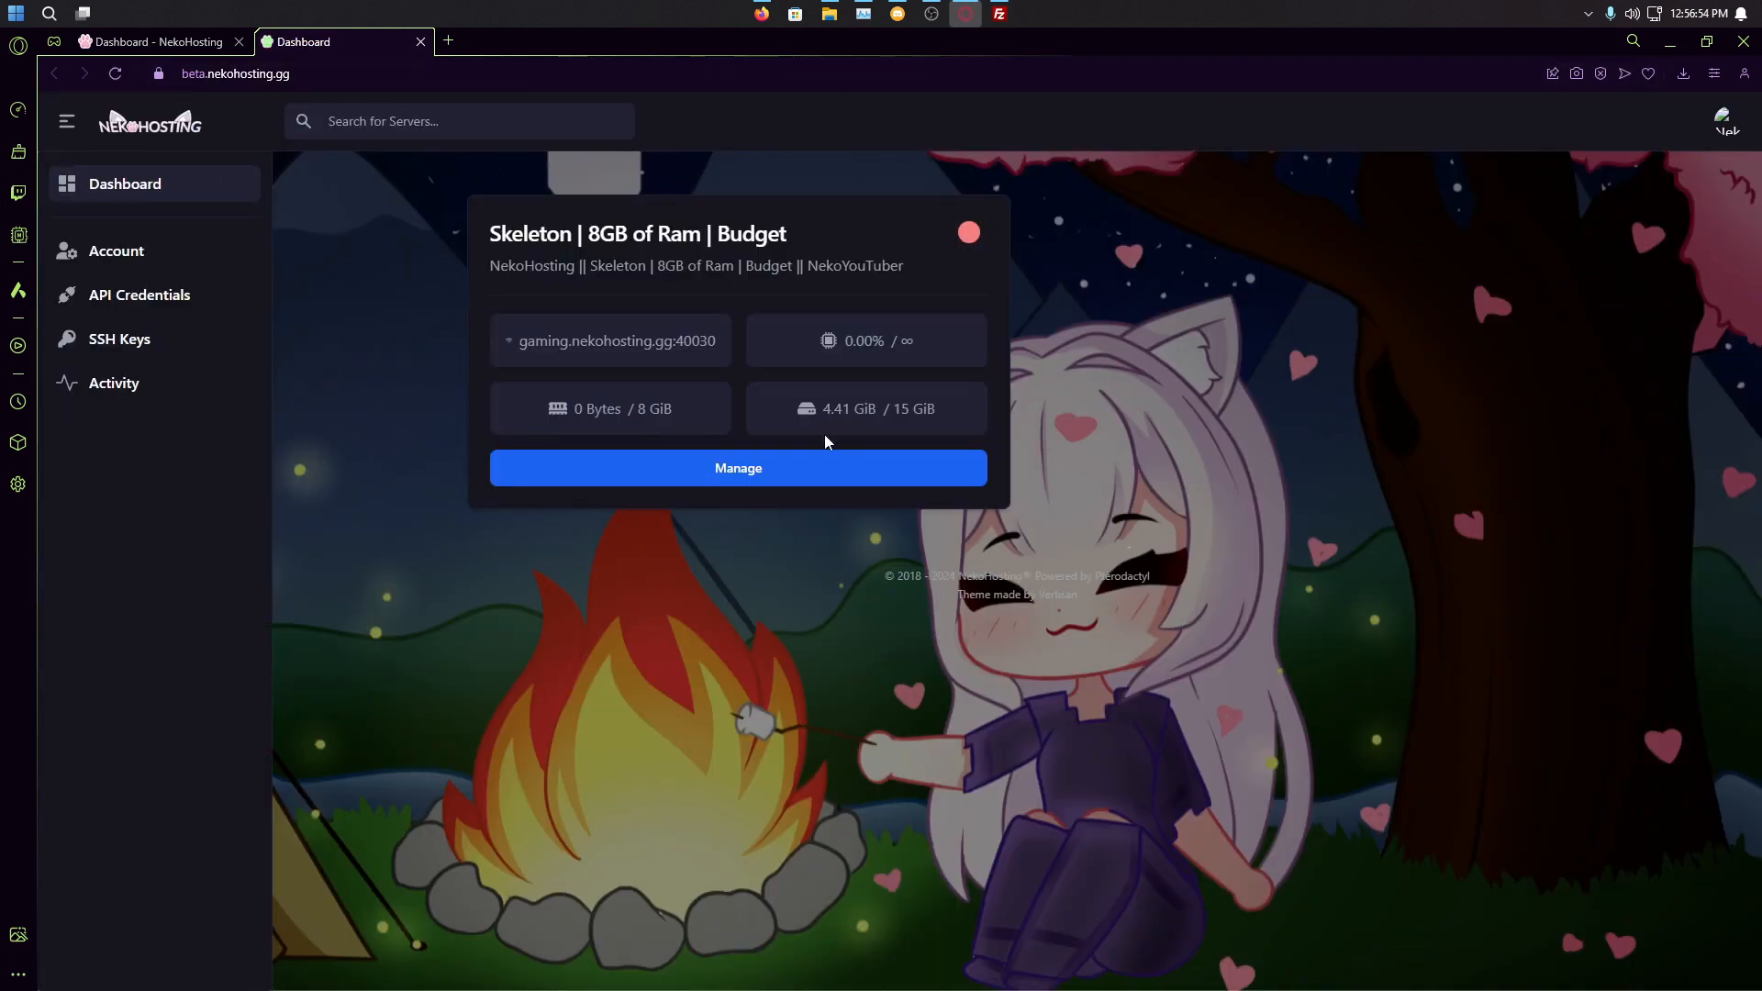
pyautogui.click(826, 466)
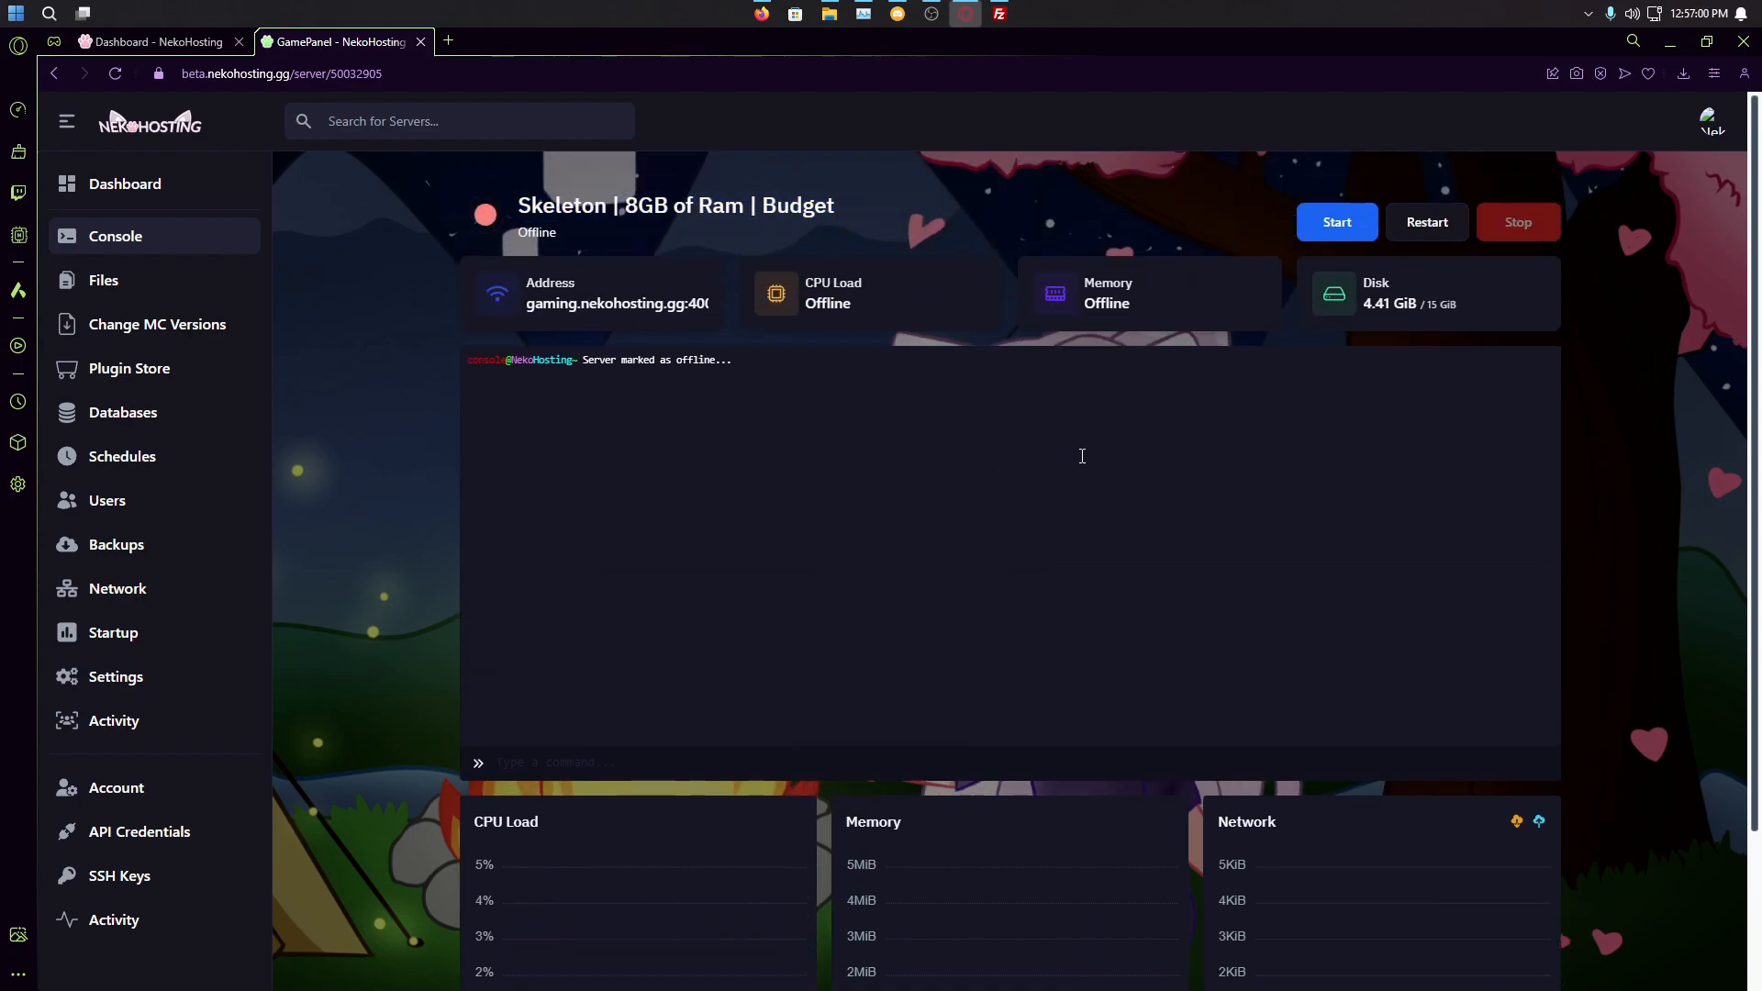
# Step: Choose Purpur as the server type and install version 1.20.4, confirming the change
pyautogui.click(213, 329)
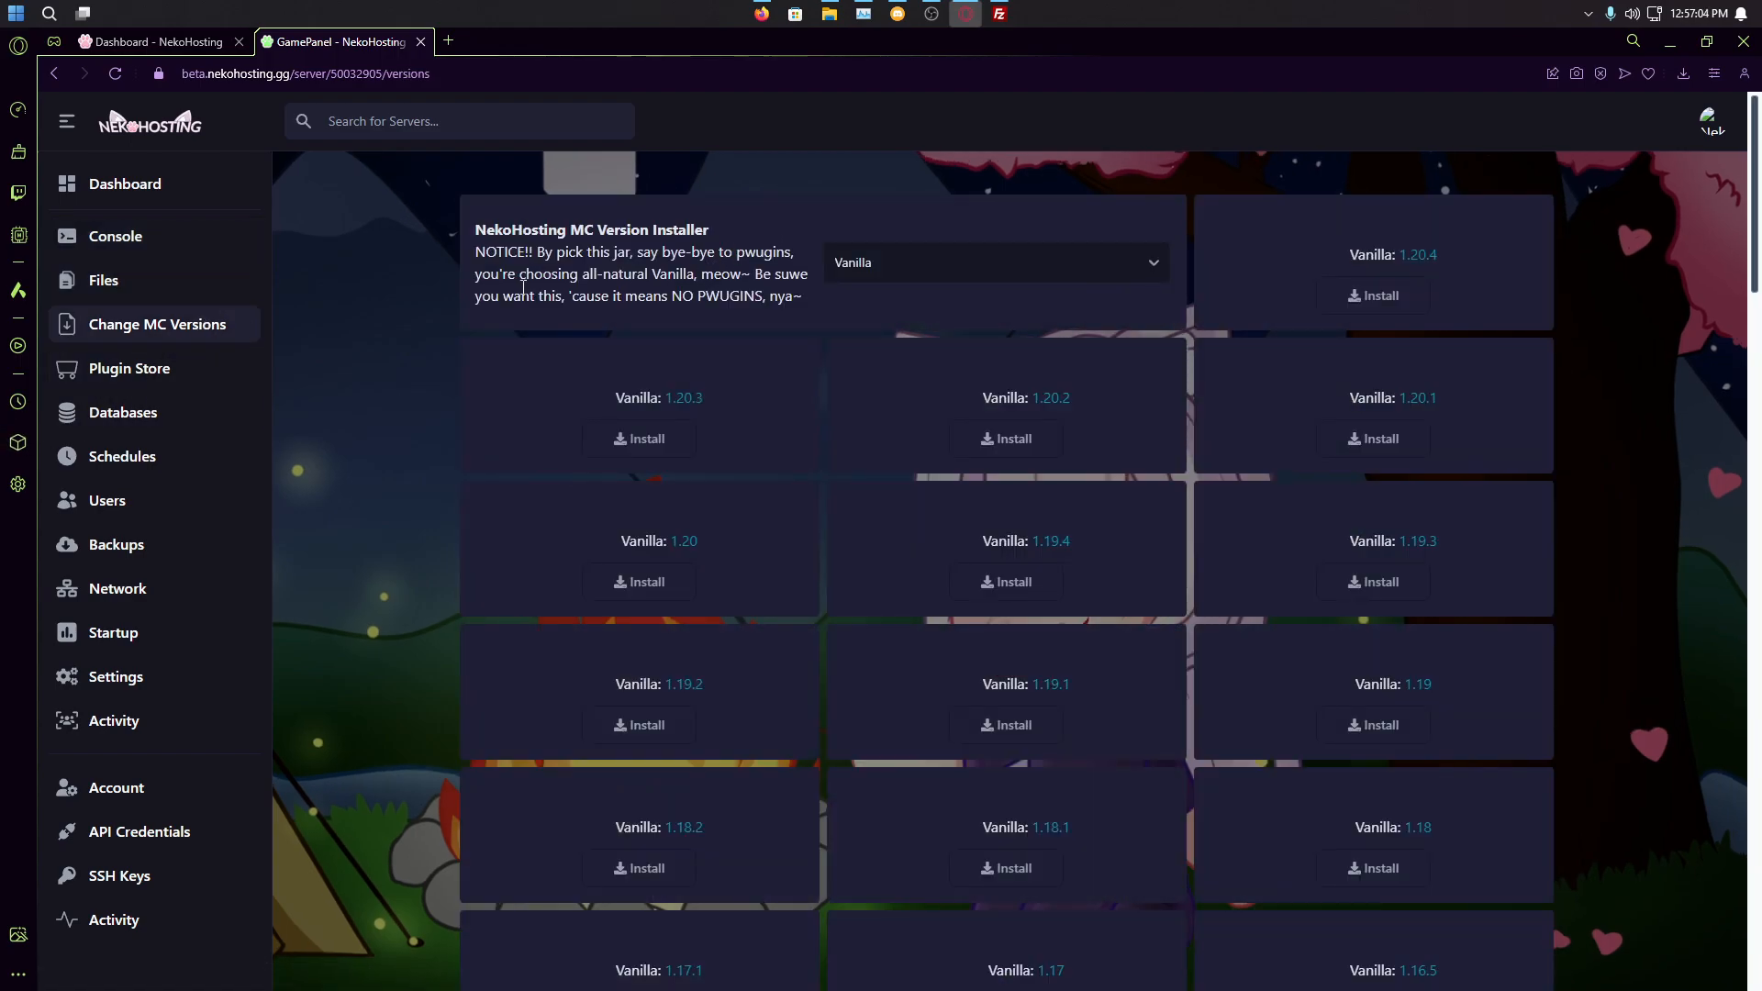
pyautogui.click(1010, 259)
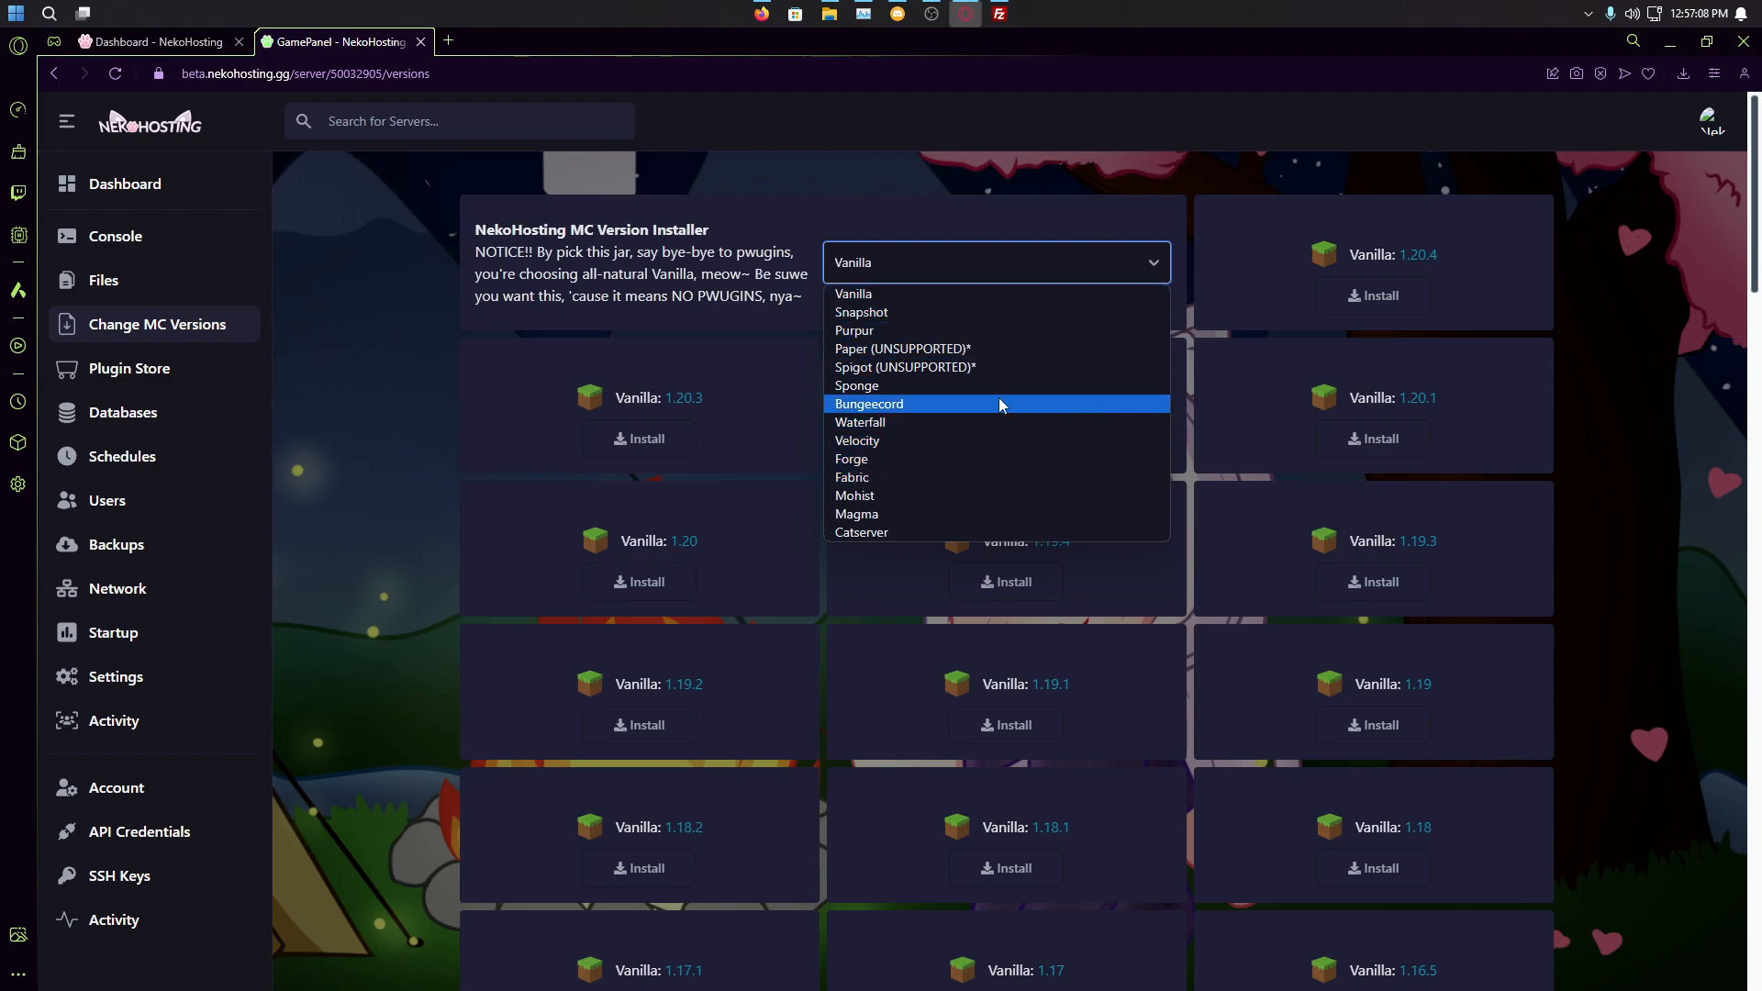
pyautogui.click(1002, 314)
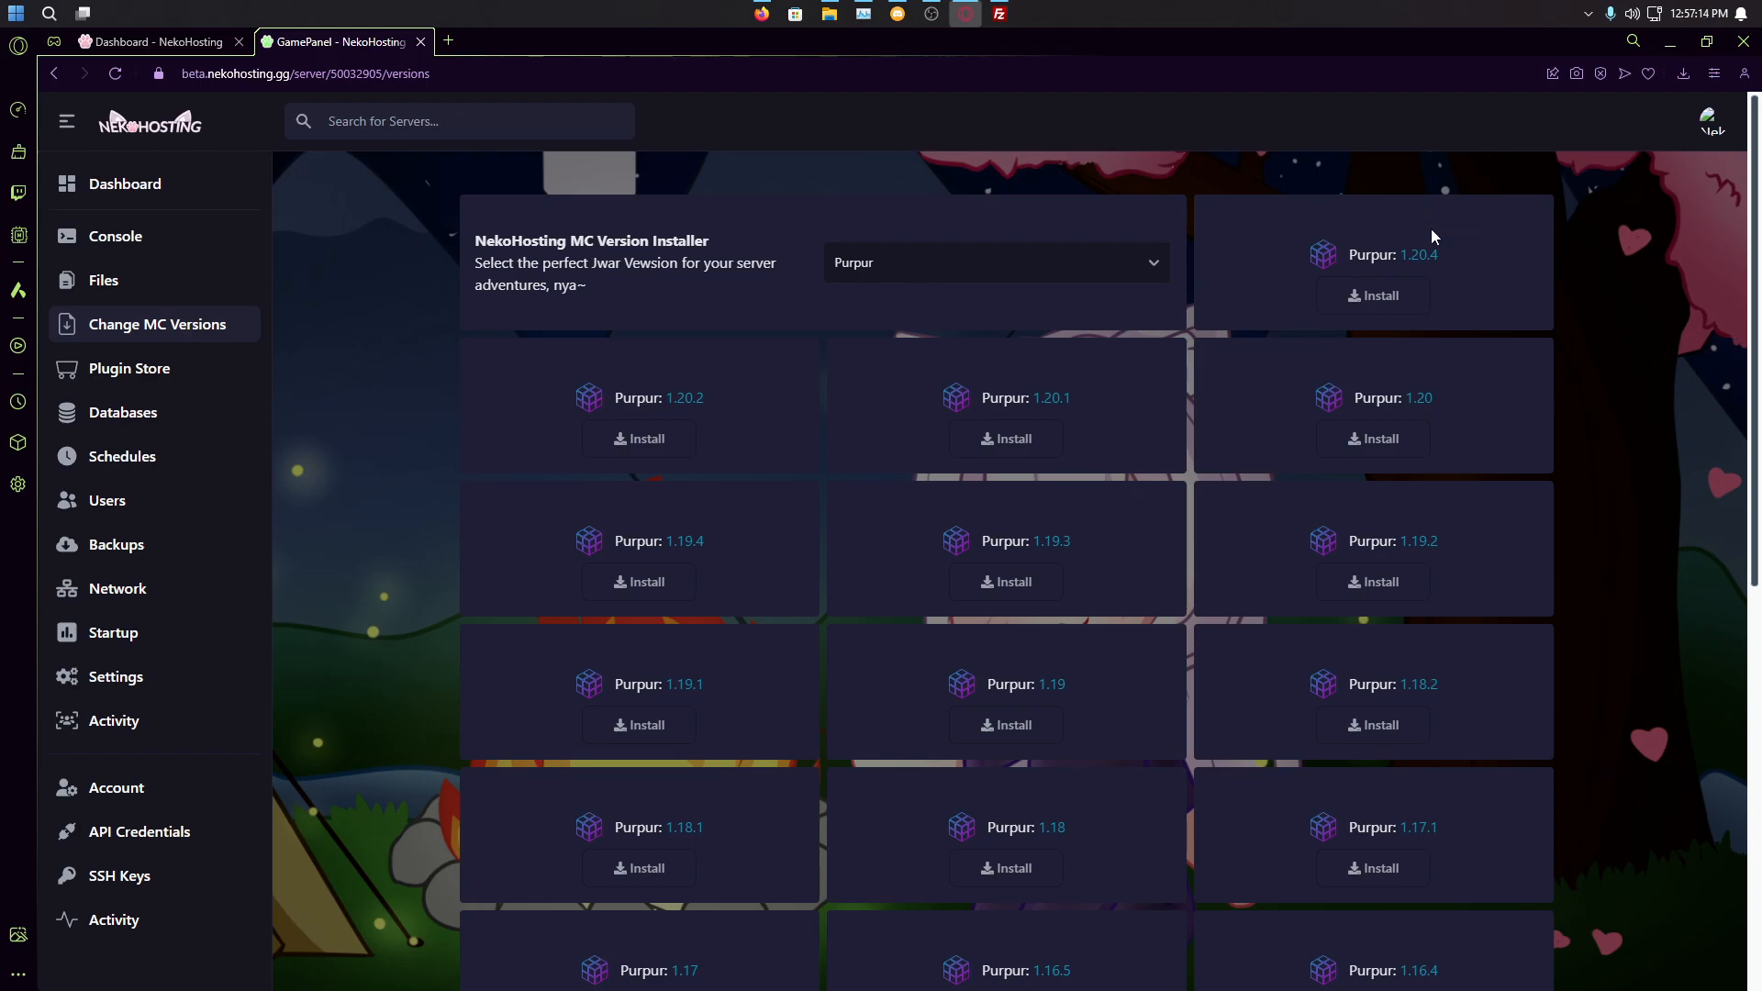
pyautogui.click(1372, 296)
pyautogui.click(1238, 425)
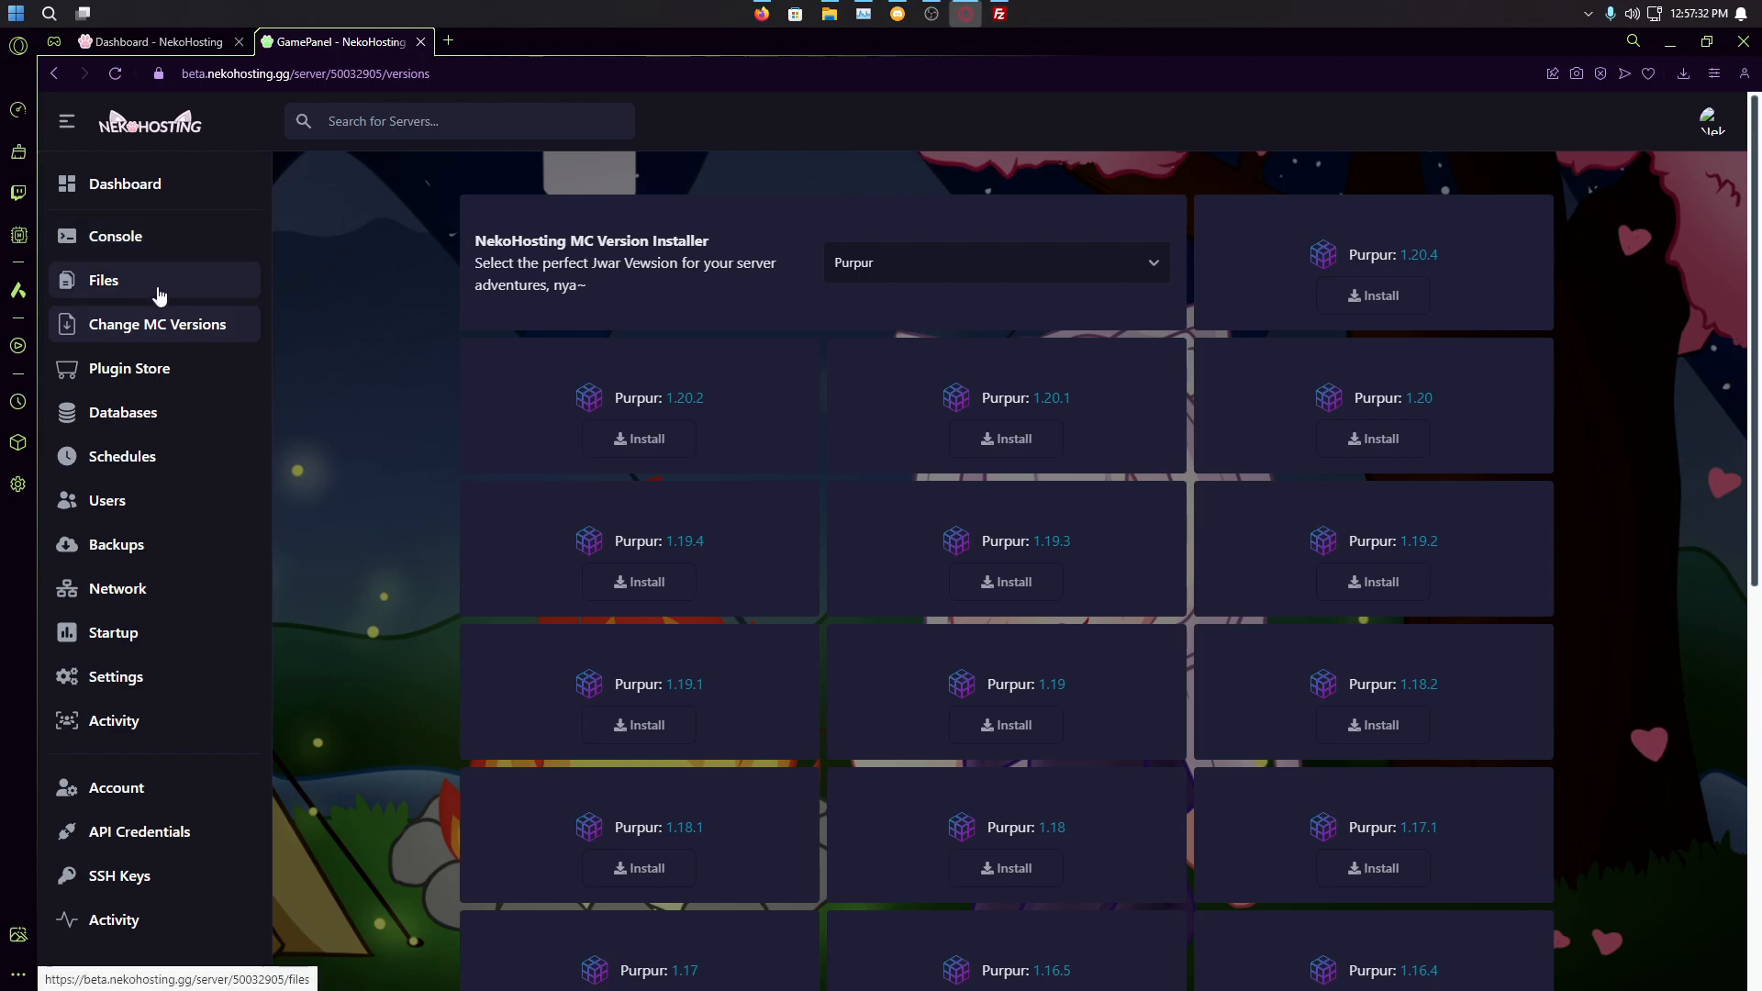
# Step: Review the server's startup command on the Startup page
pyautogui.click(165, 632)
pyautogui.scroll(-5, 552, 594)
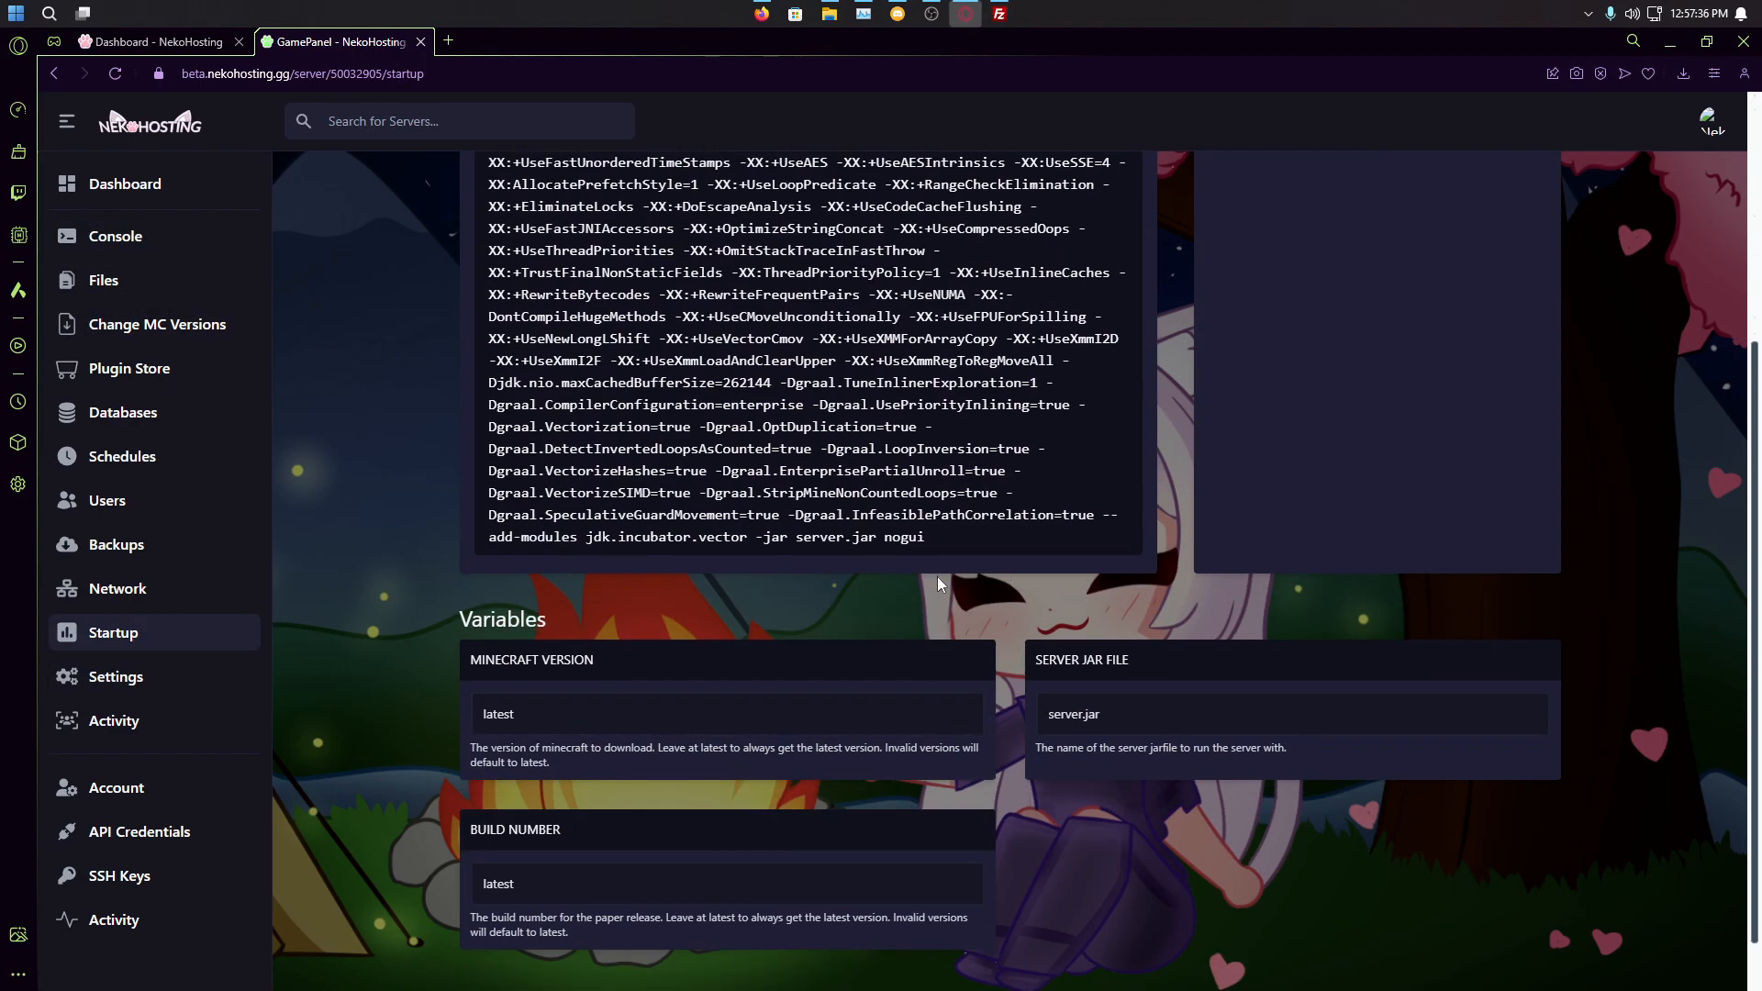
pyautogui.scroll(3, 938, 576)
pyautogui.scroll(1, 1061, 700)
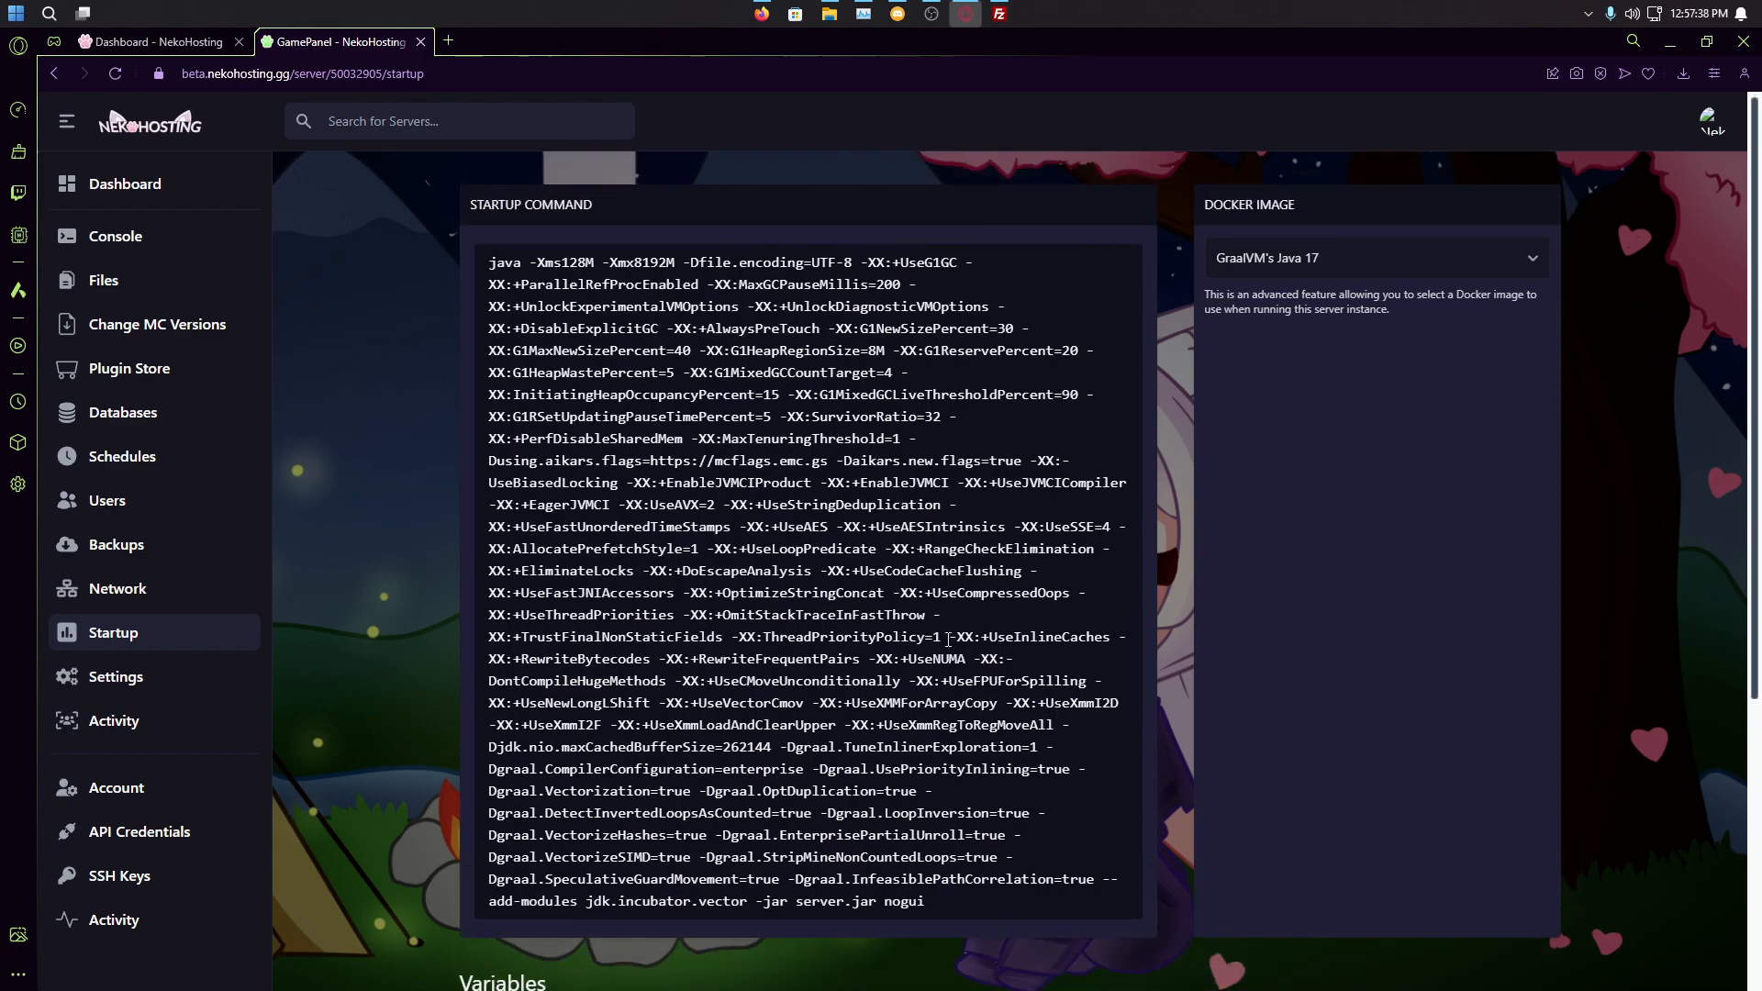
# Step: Browse the server's file list, including the updated server.jar, and go to Settings
pyautogui.click(174, 236)
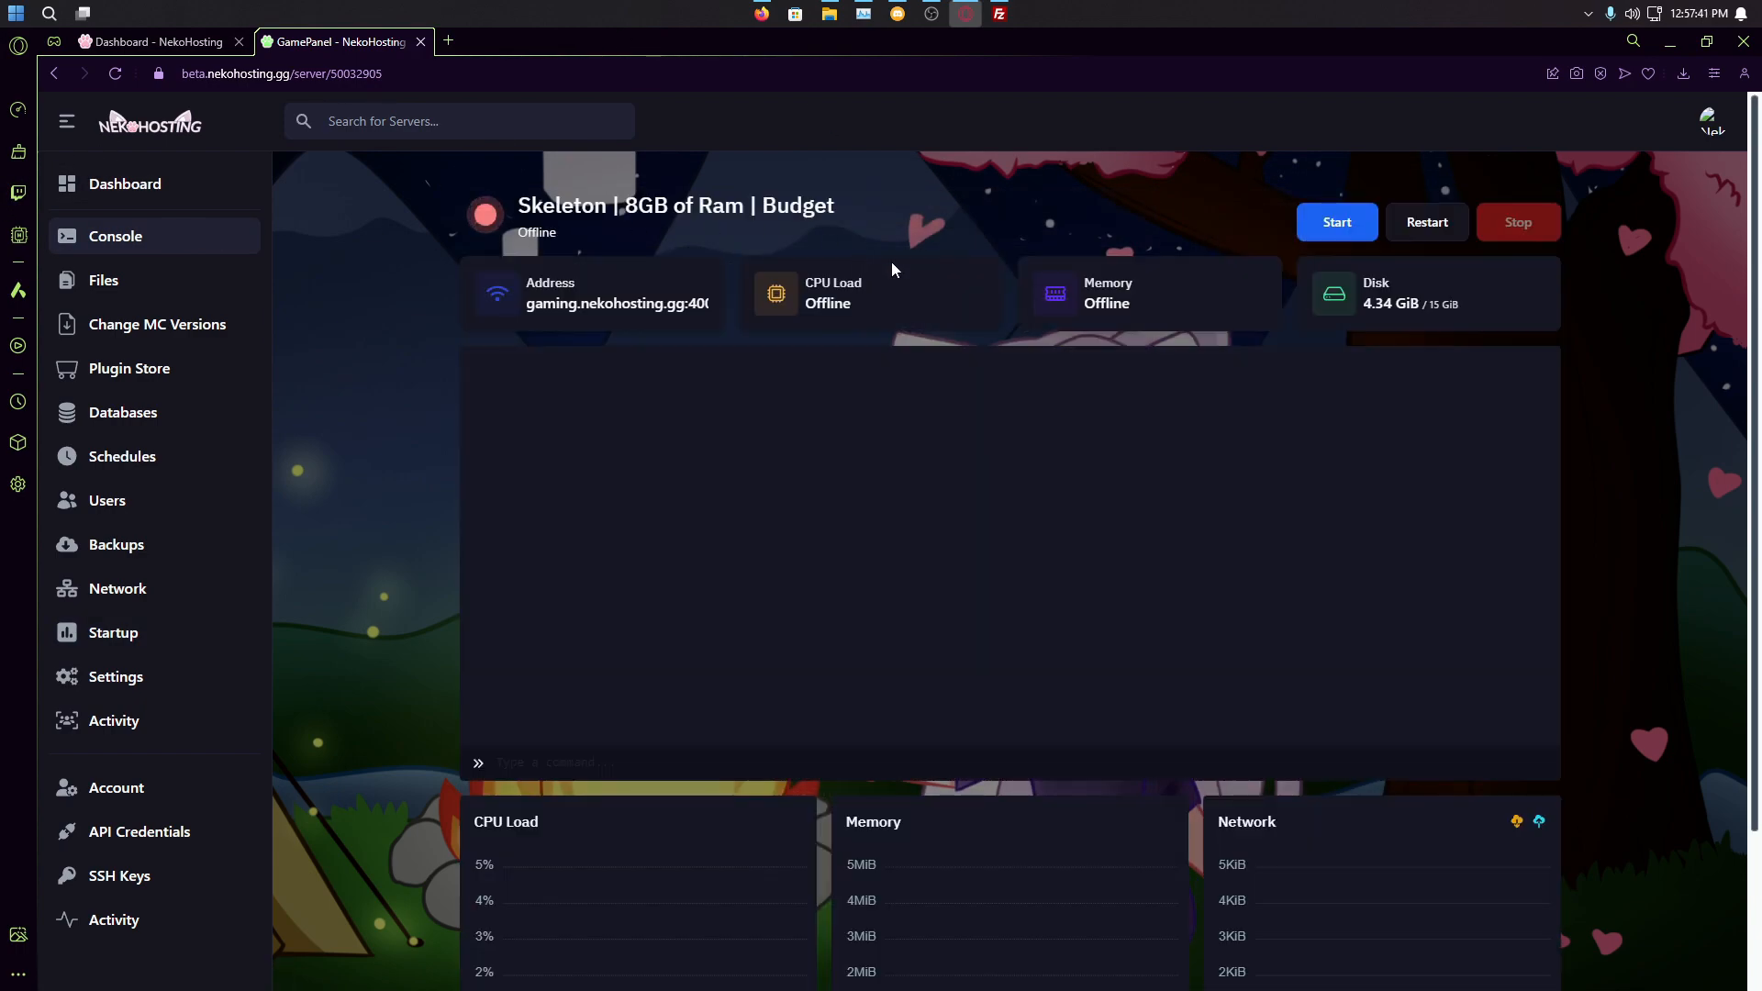
pyautogui.click(163, 281)
pyautogui.scroll(-5, 939, 433)
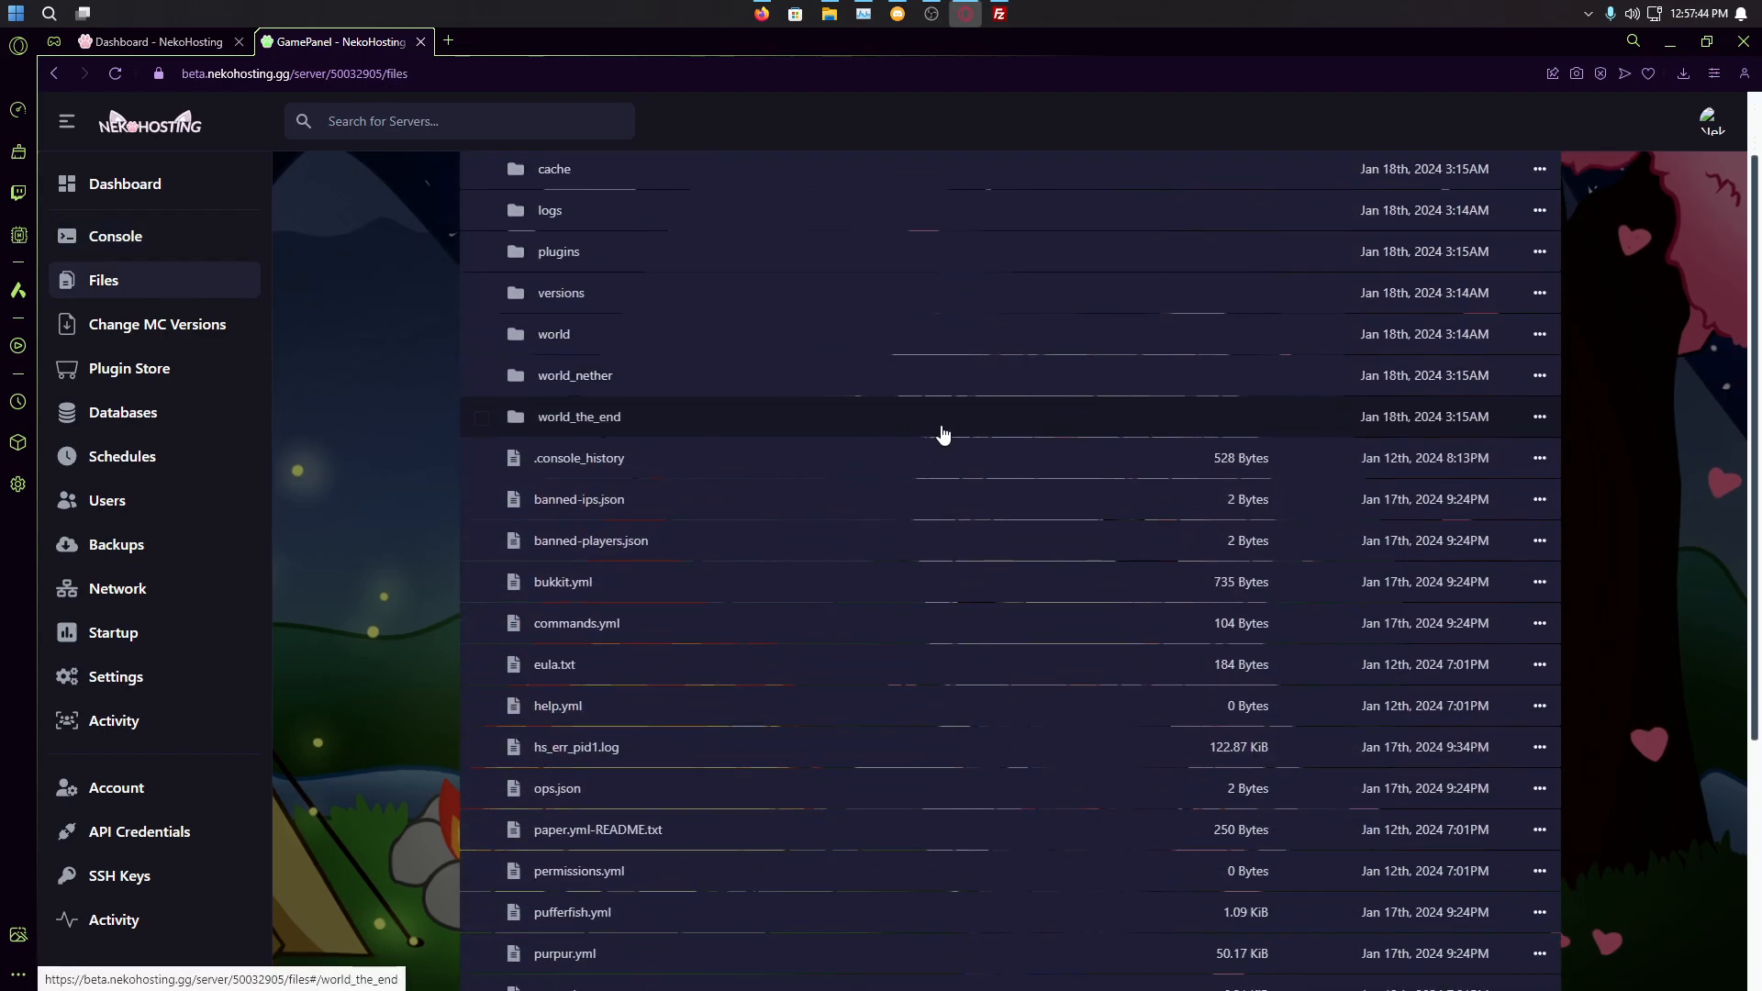
pyautogui.scroll(5, 953, 476)
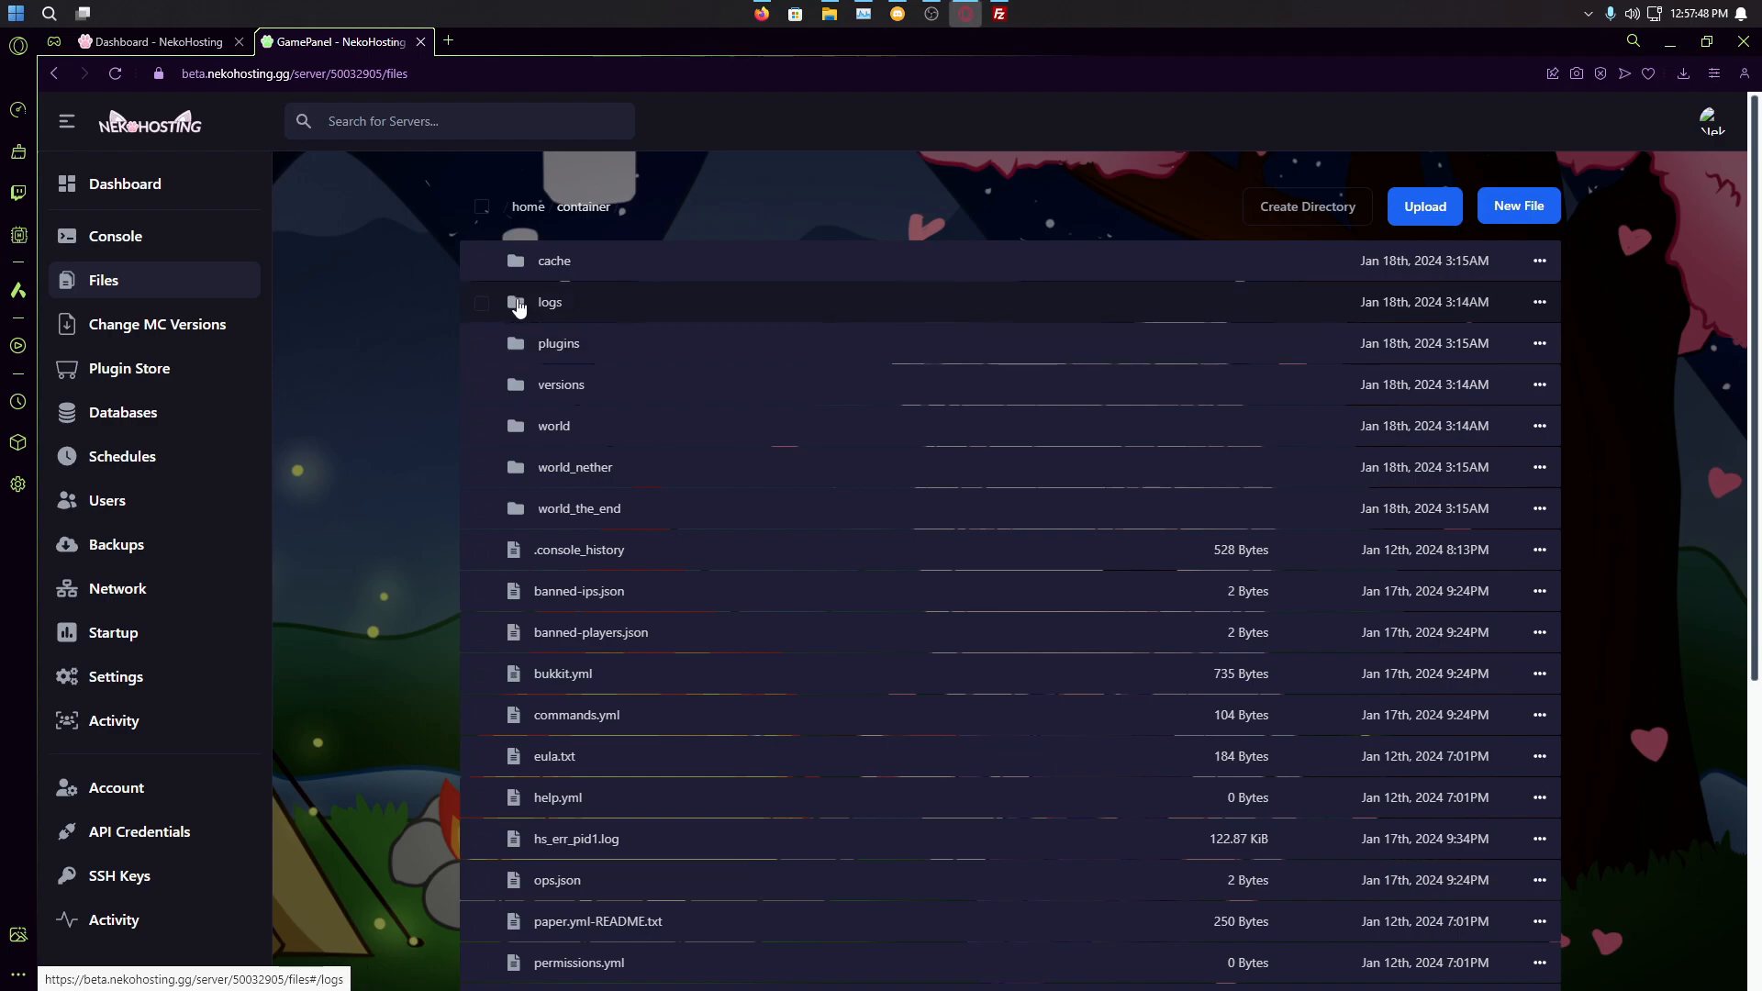
pyautogui.scroll(-5, 511, 302)
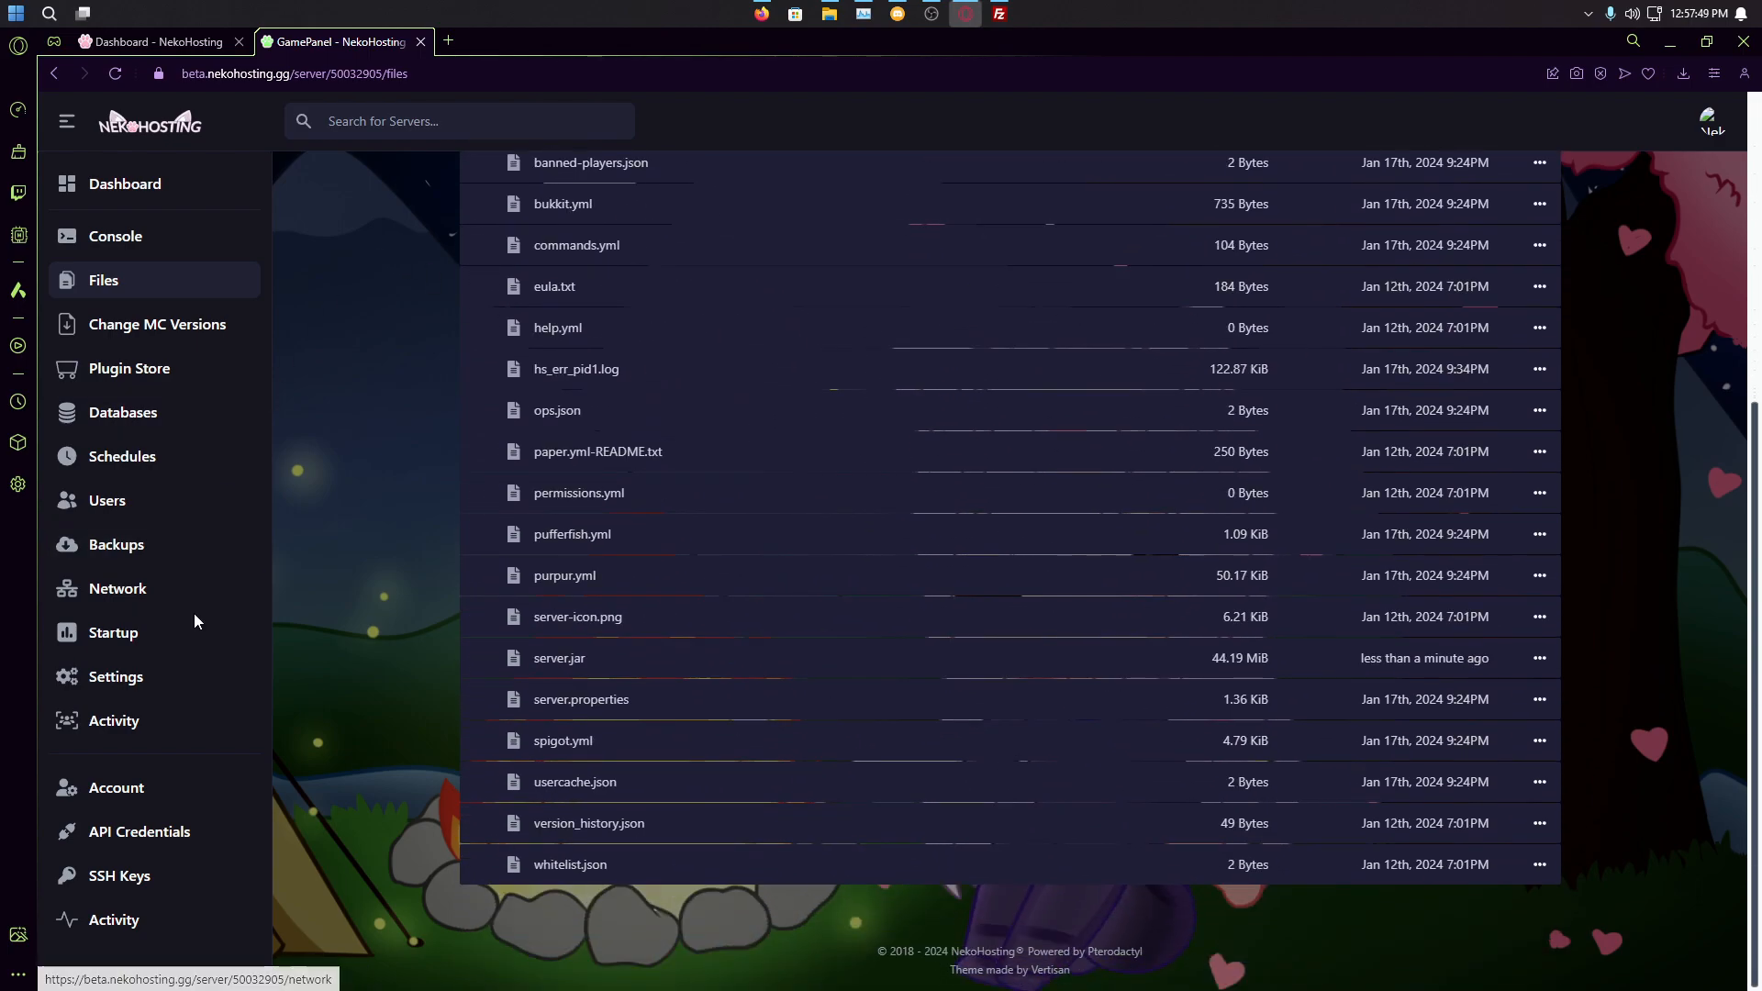
pyautogui.click(152, 679)
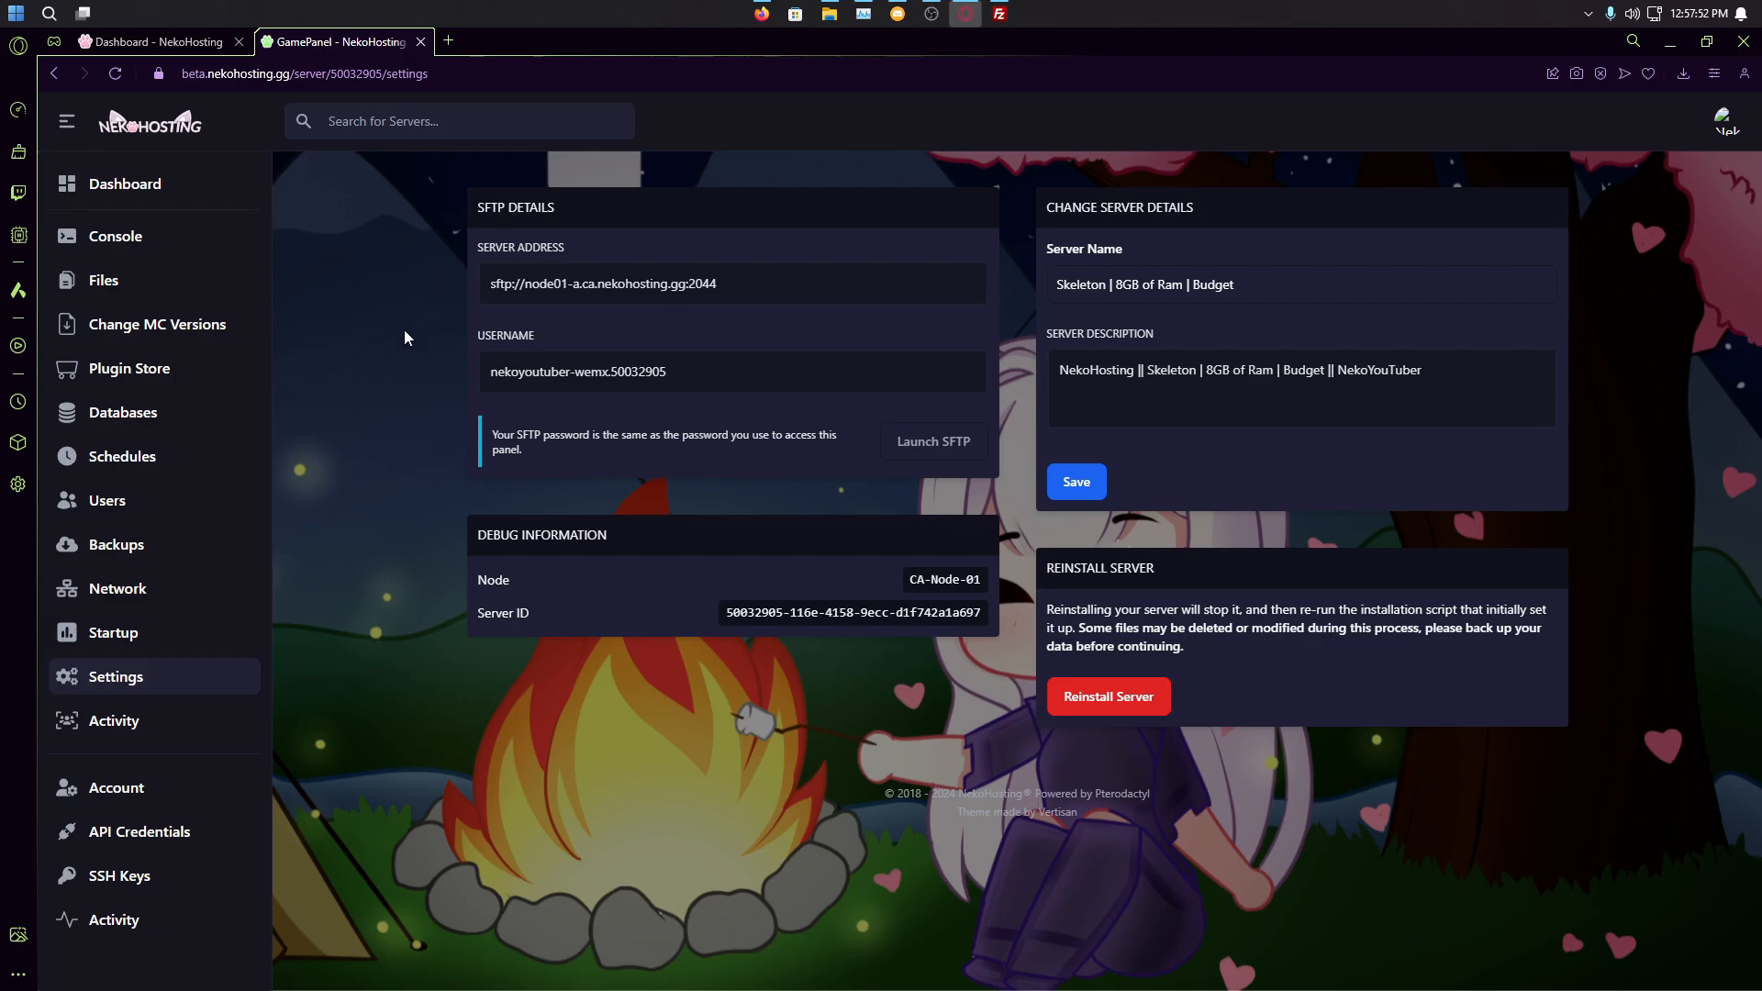
# Step: Arrange FileZilla Pro alongside the panel's SFTP details
pyautogui.moveTo(468, 205); pyautogui.dragTo(648, 228)
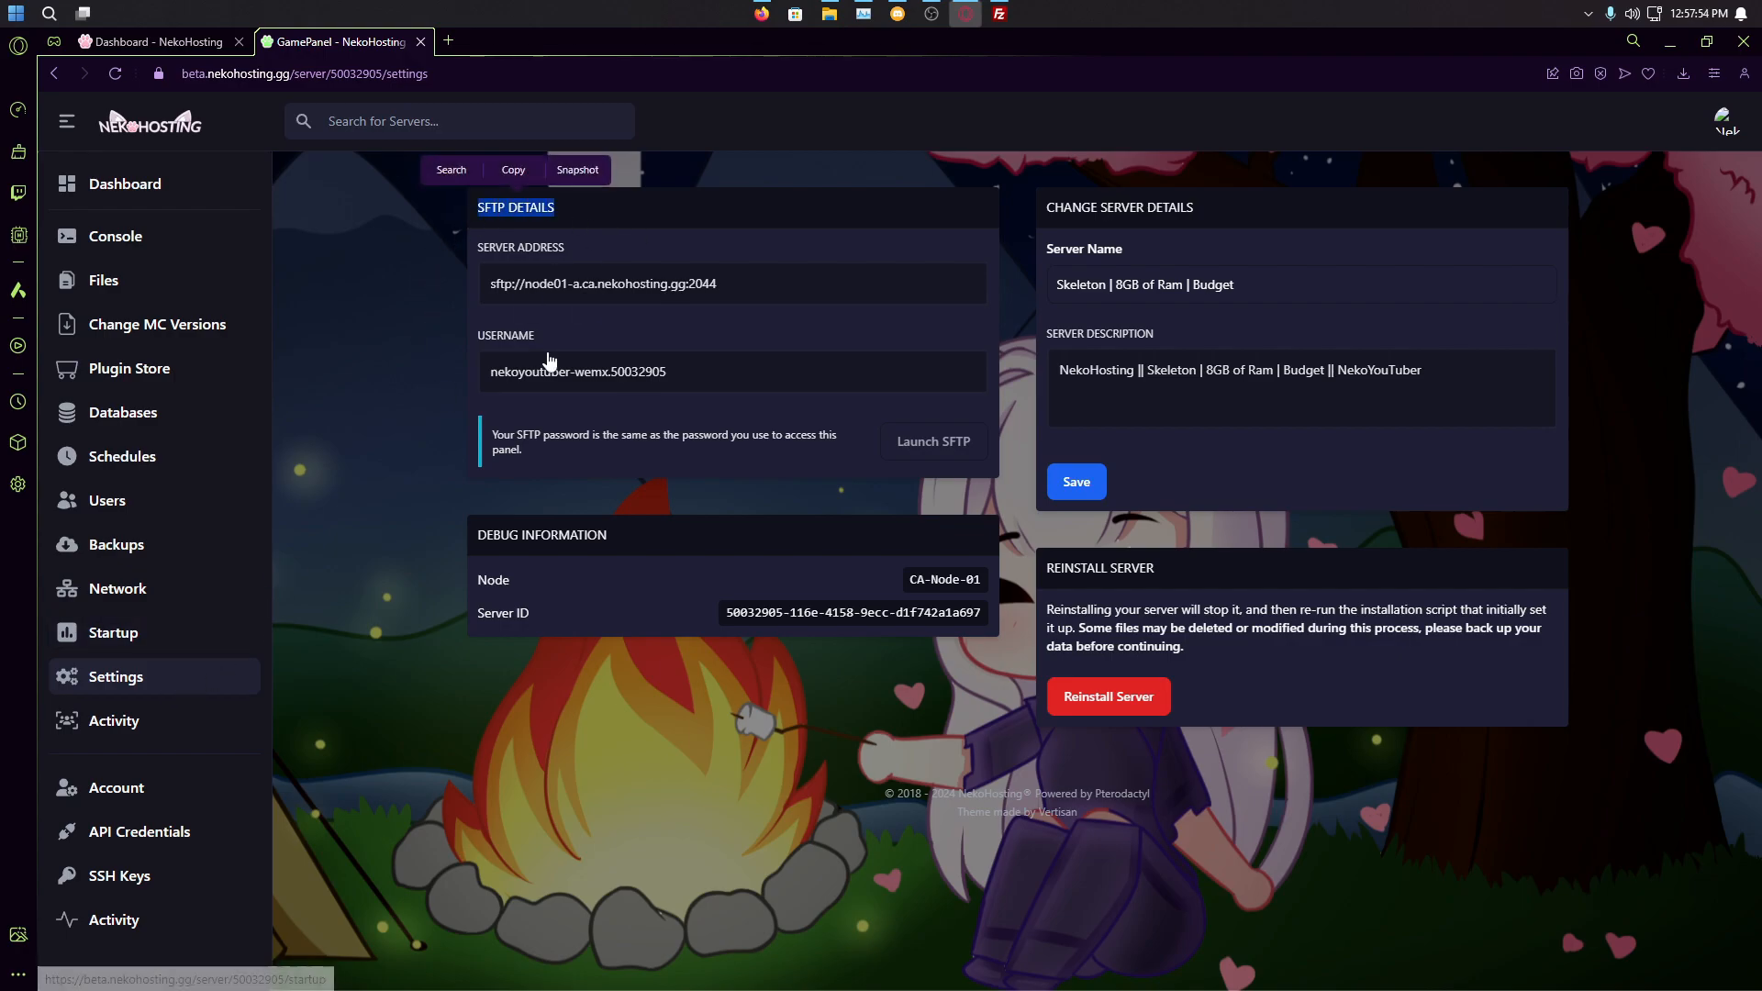
pyautogui.click(1000, 14)
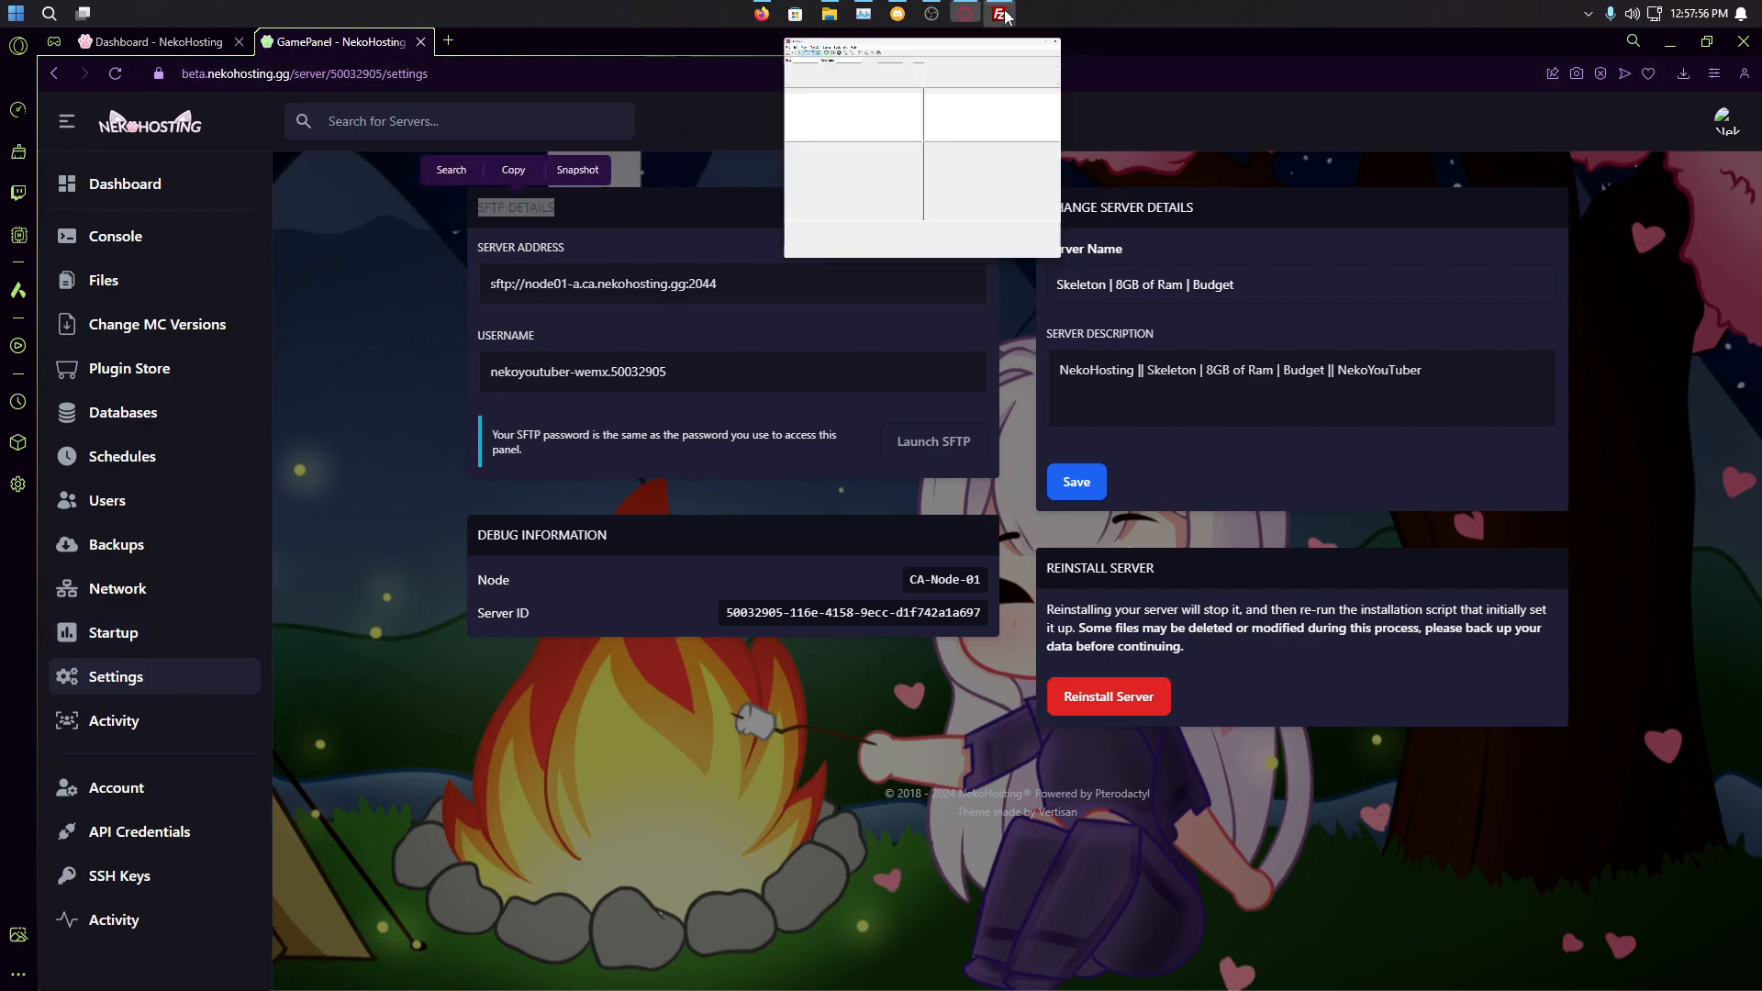
pyautogui.moveTo(246, 181); pyautogui.dragTo(426, 173)
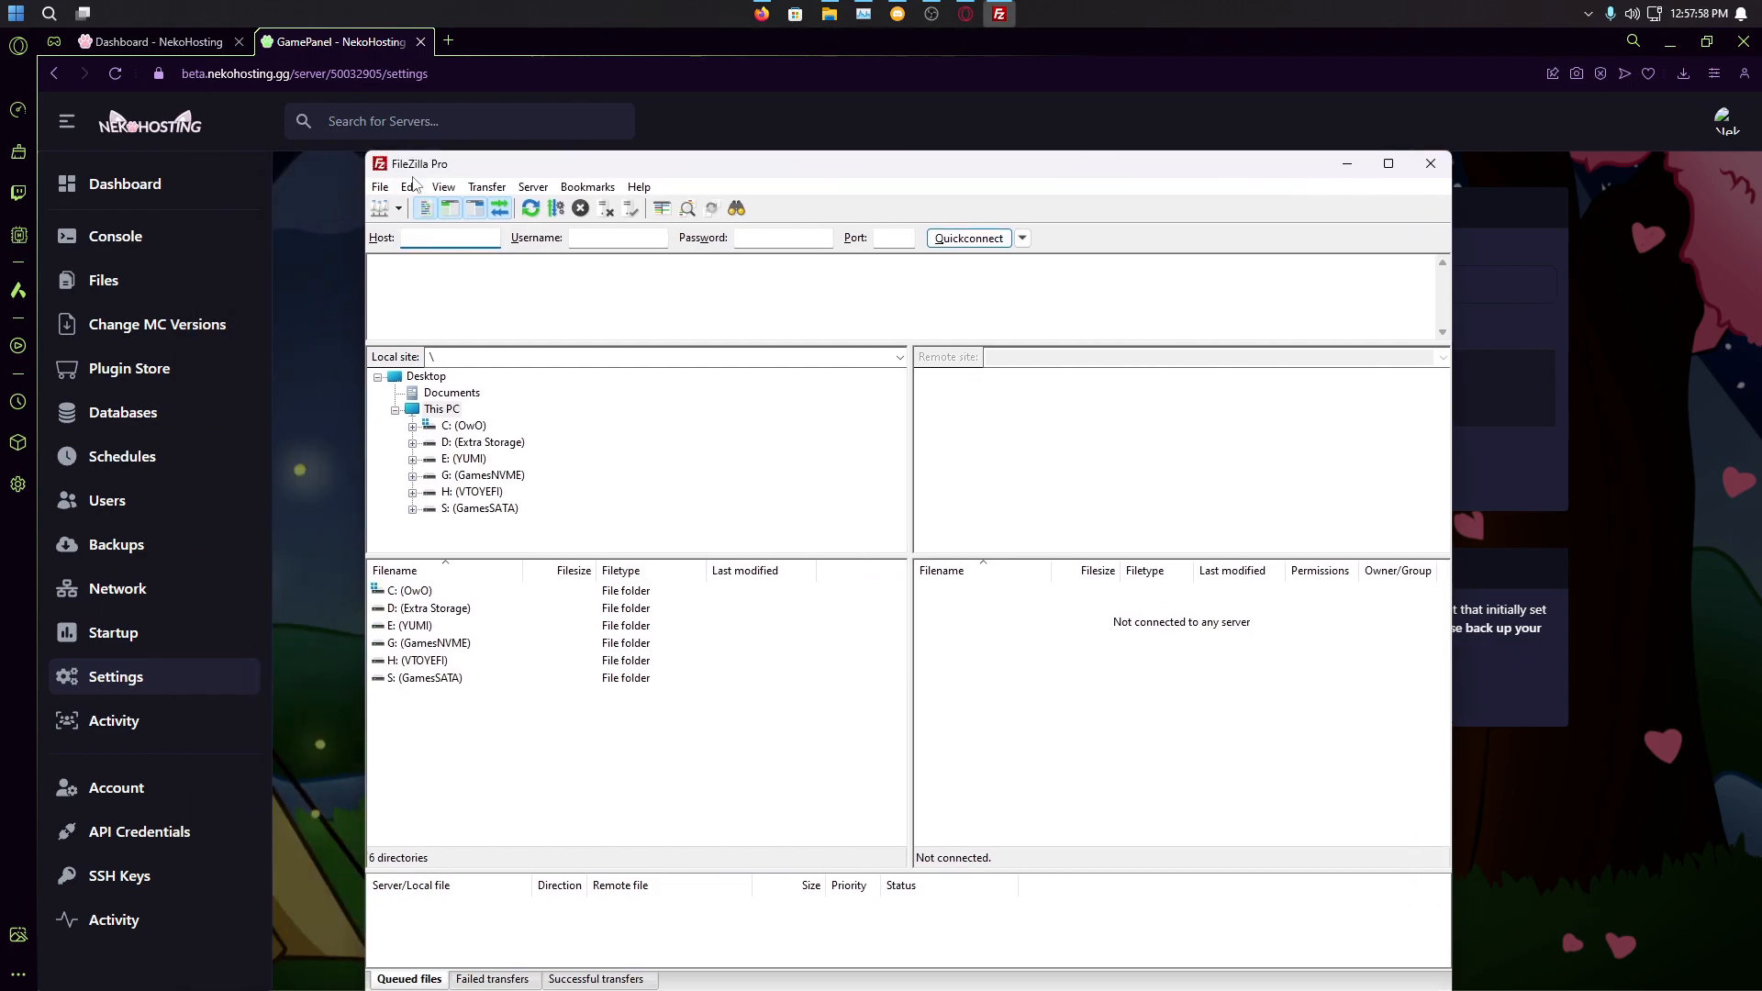
pyautogui.moveTo(536, 168); pyautogui.dragTo(226, 545)
pyautogui.click(933, 441)
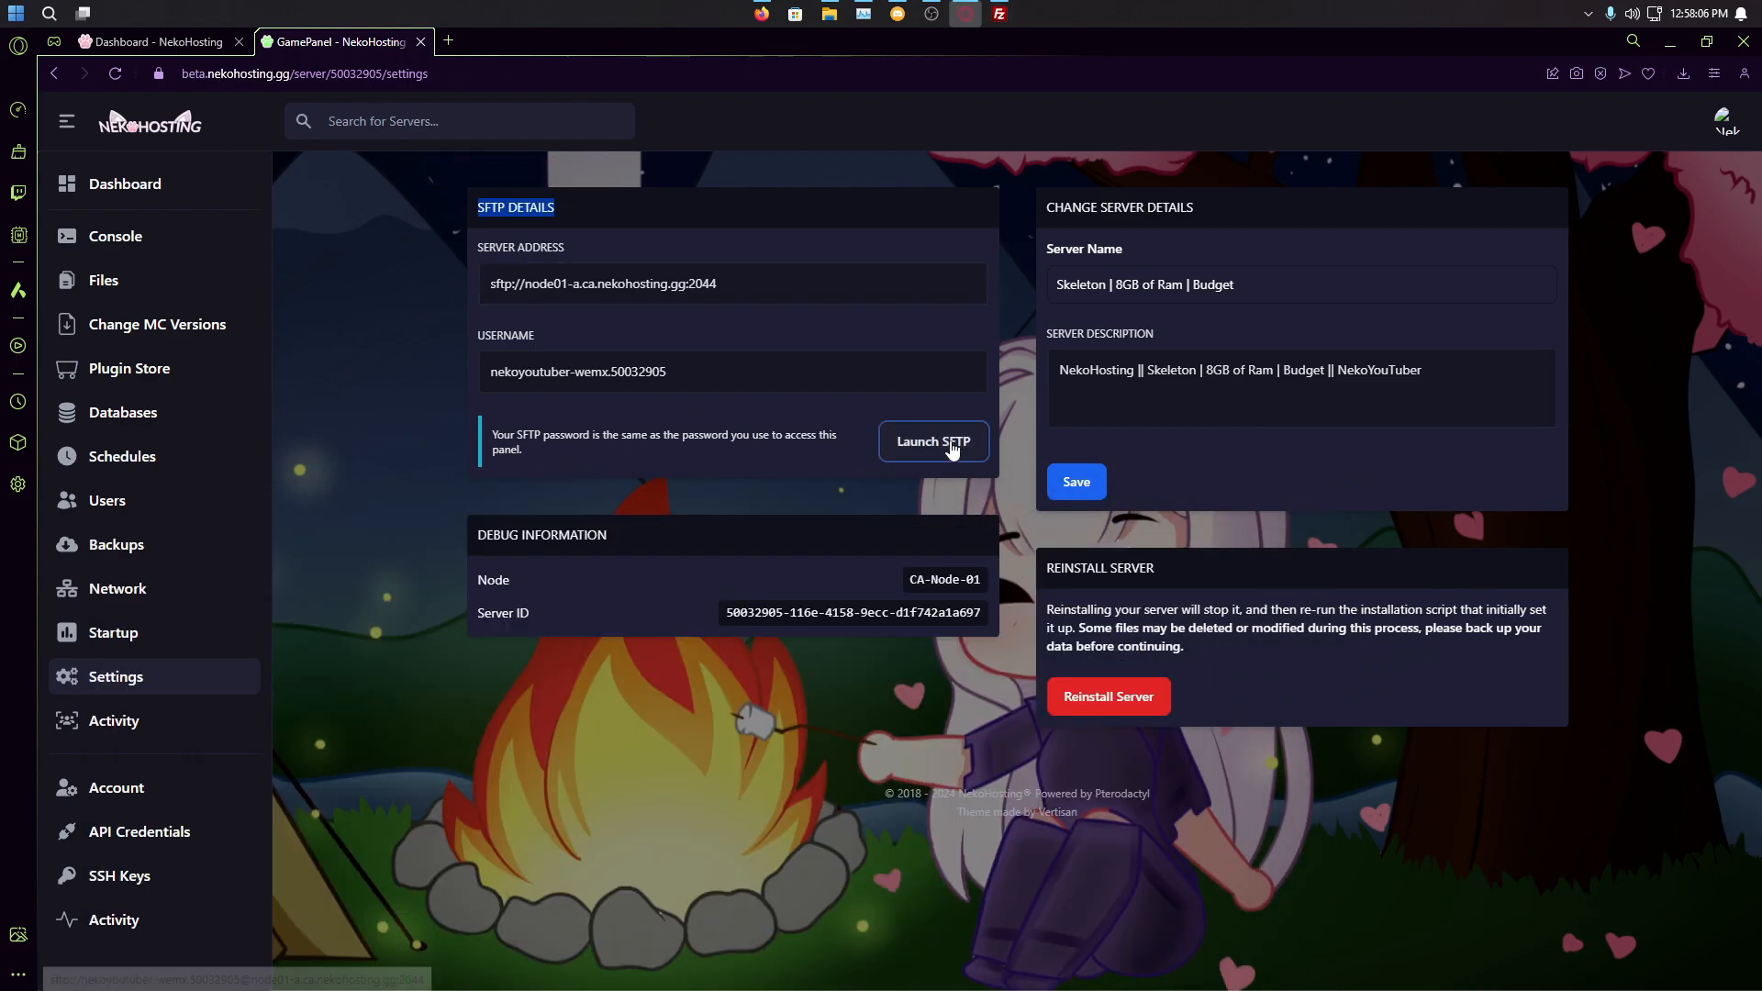
pyautogui.click(950, 445)
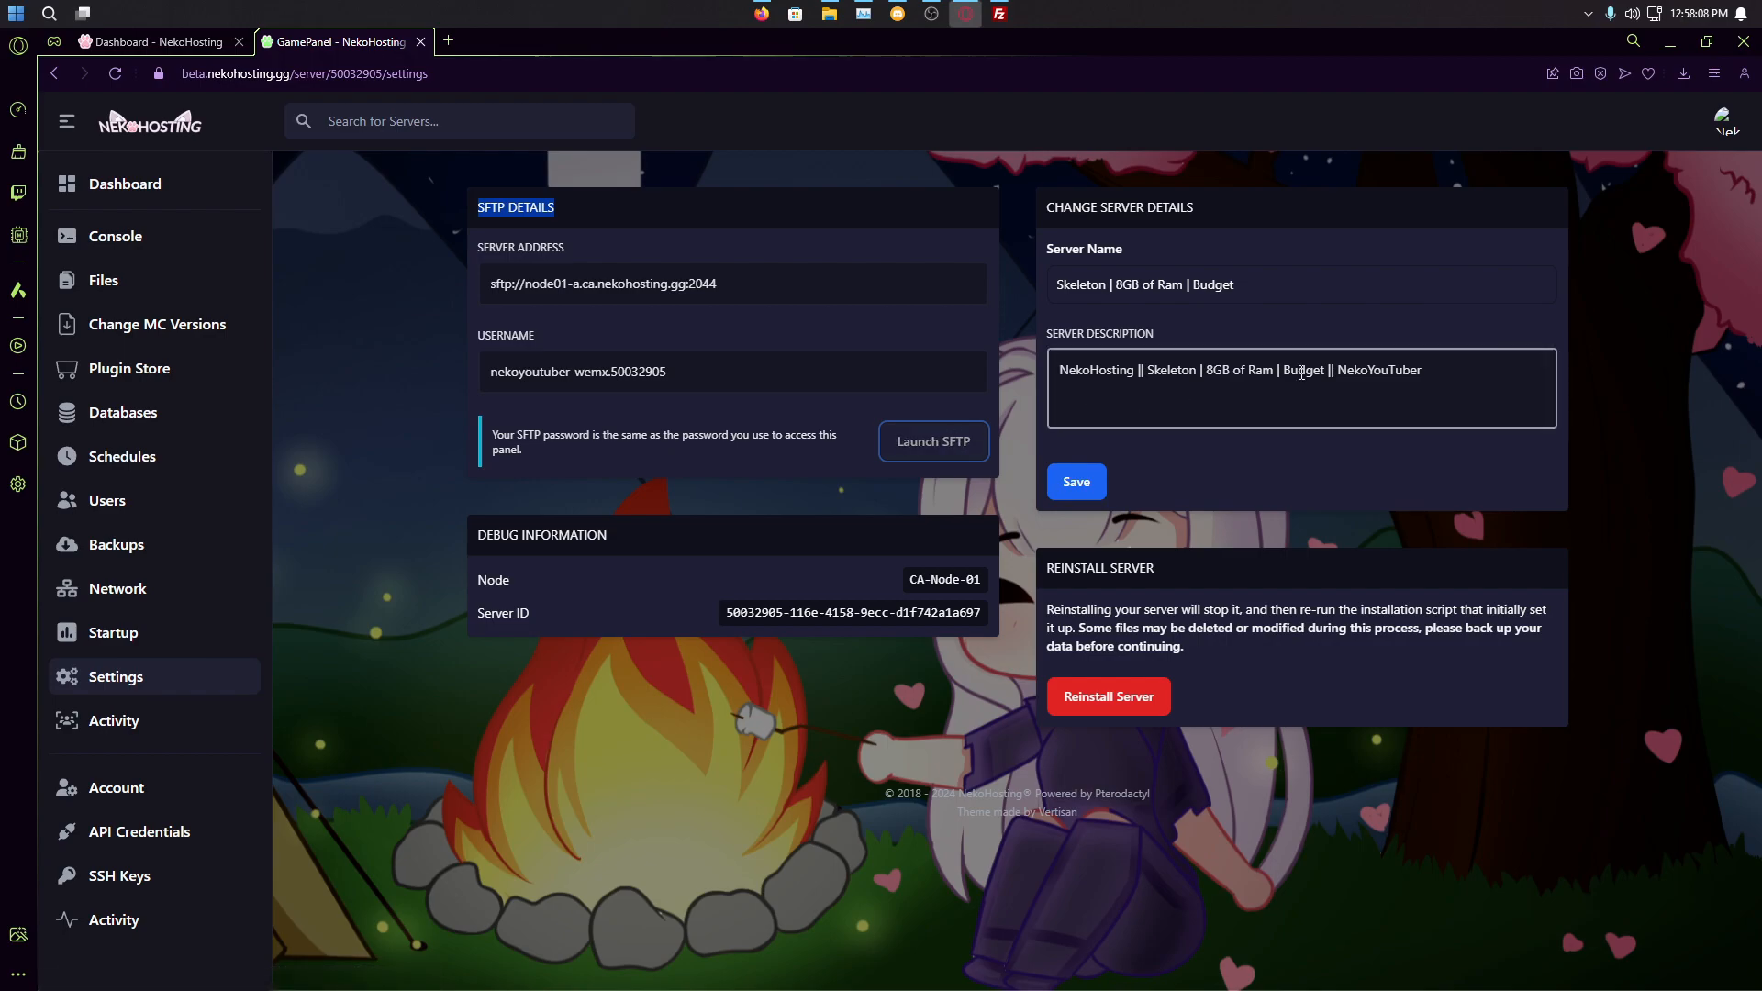
pyautogui.moveTo(400, 542); pyautogui.dragTo(716, 426)
# Step: Copy the SFTP server address into FileZilla's Host field
pyautogui.moveTo(725, 284); pyautogui.dragTo(488, 283)
pyautogui.click(601, 248)
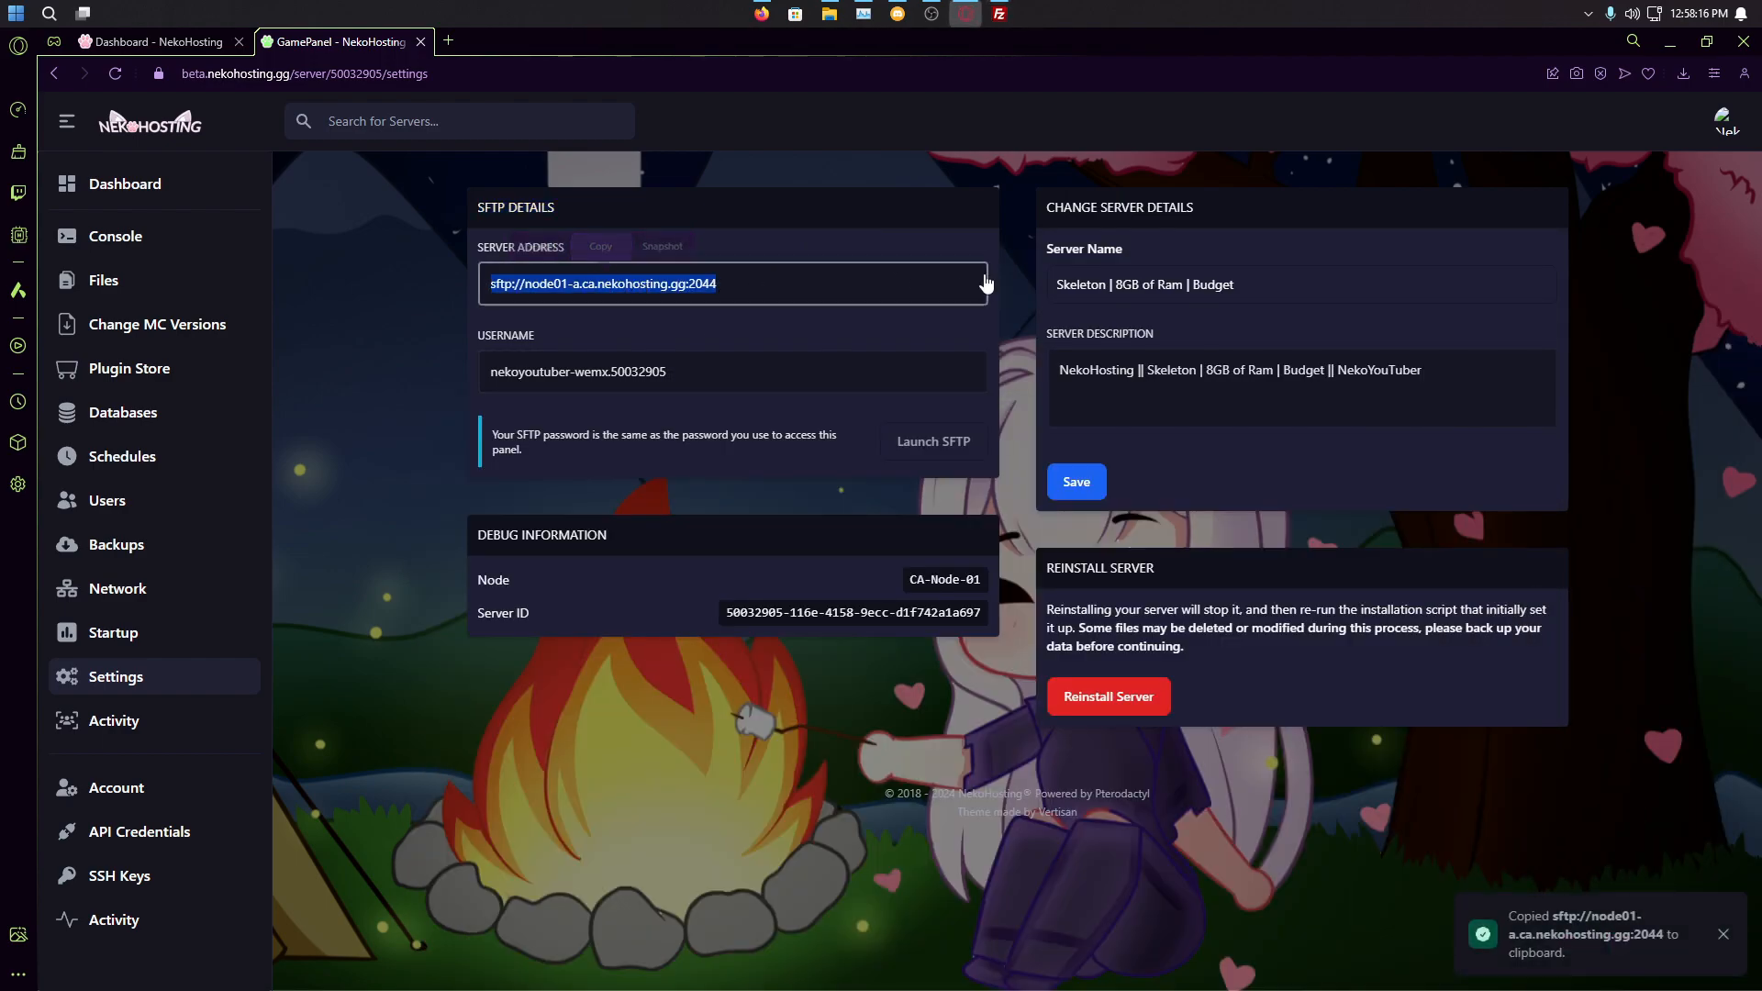
pyautogui.click(999, 12)
pyautogui.hotkey('ctrl', 'v')
# Step: Copy the SFTP username into FileZilla's Username field
pyautogui.tripleClick(638, 385)
pyautogui.click(582, 336)
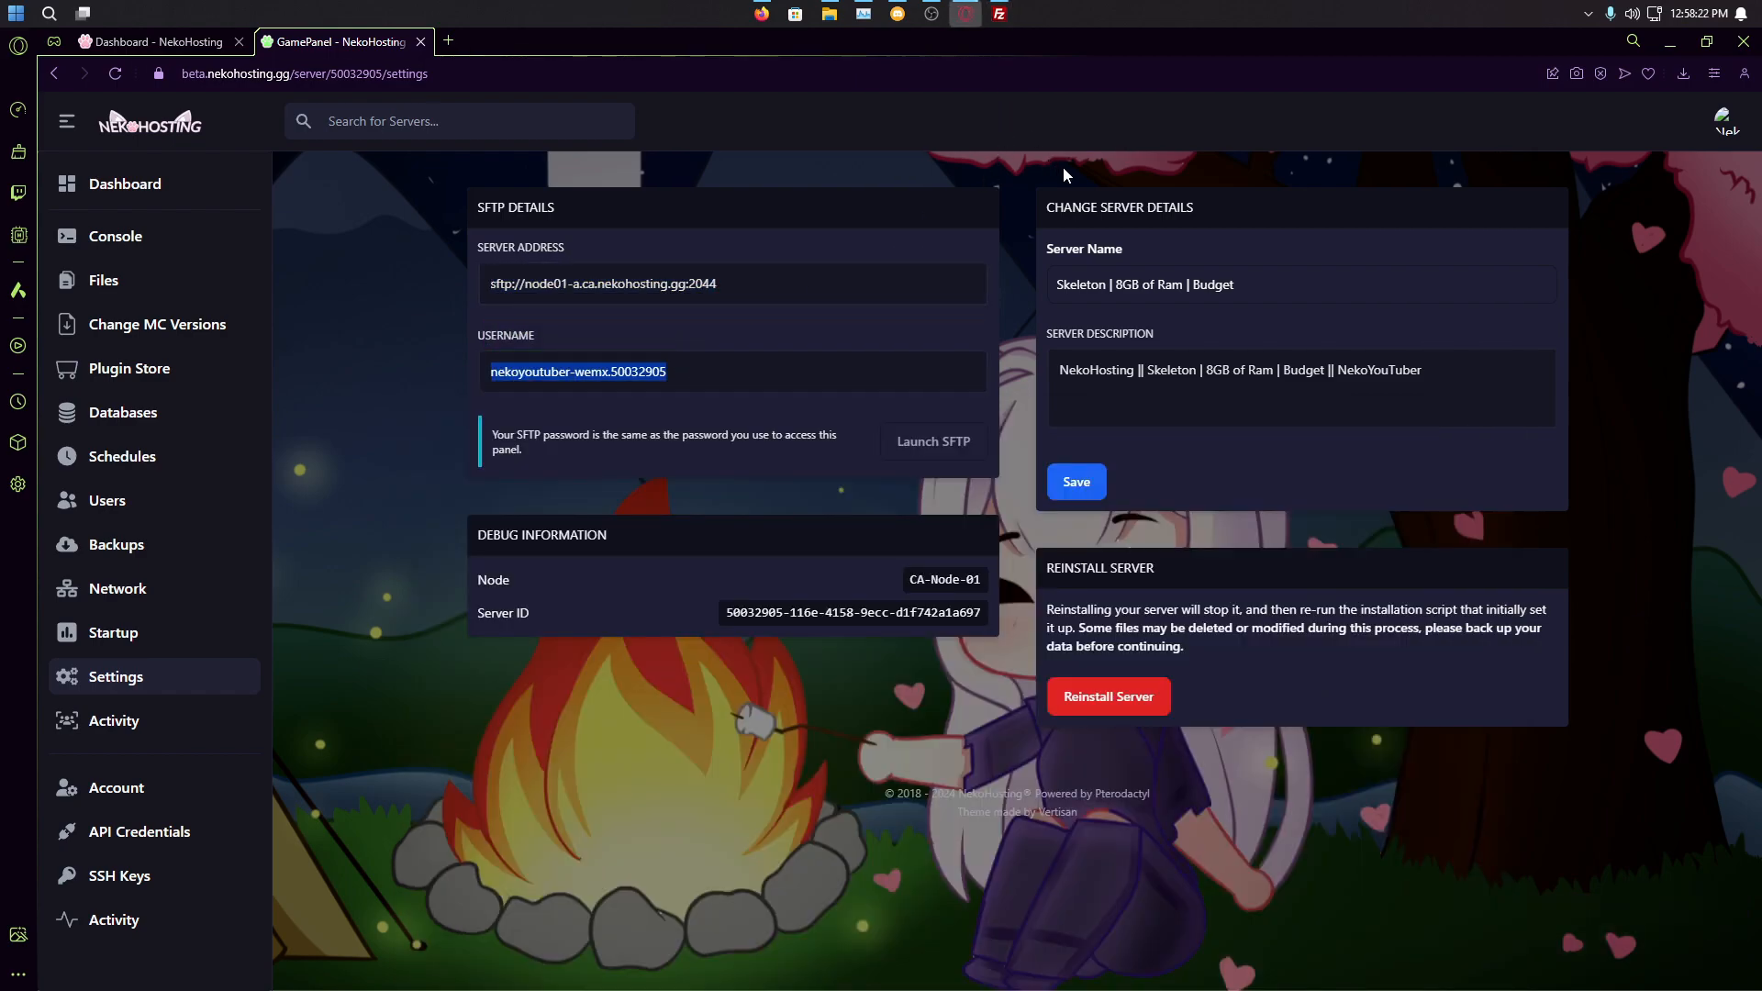
pyautogui.click(999, 13)
pyautogui.click(659, 497)
pyautogui.hotkey('ctrl', 'v')
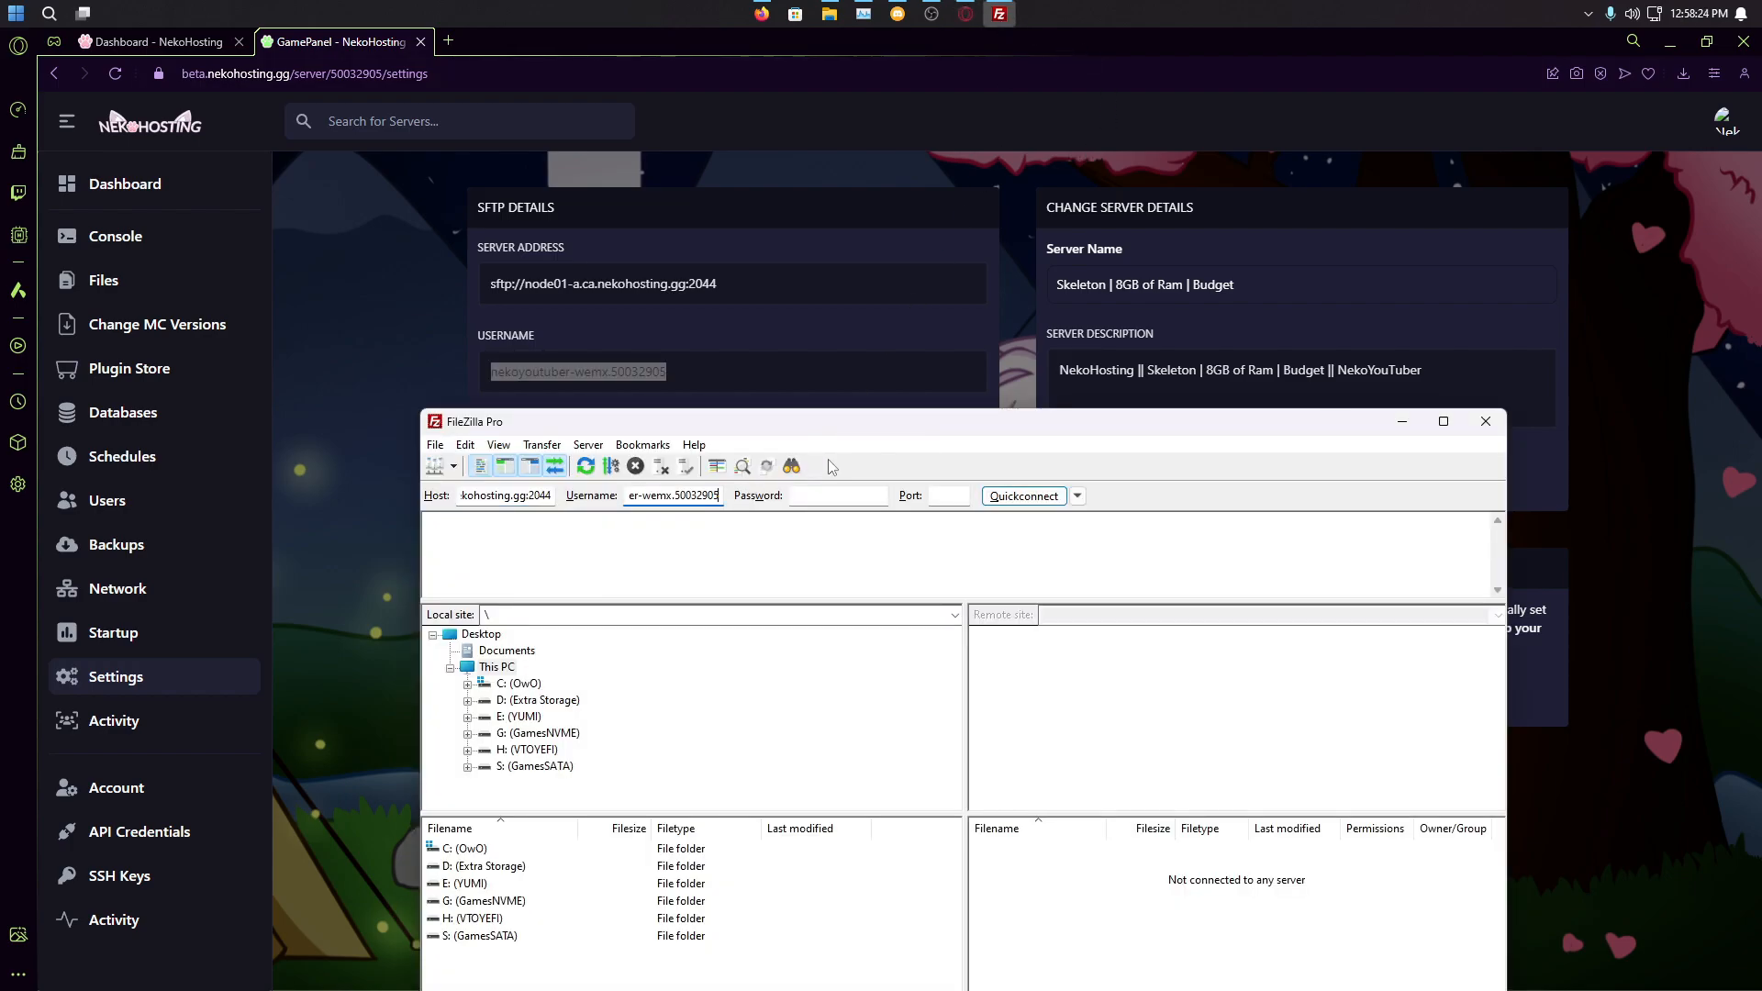
# Step: Quickconnect with the account password, always trusting the server's host key
pyautogui.click(1030, 500)
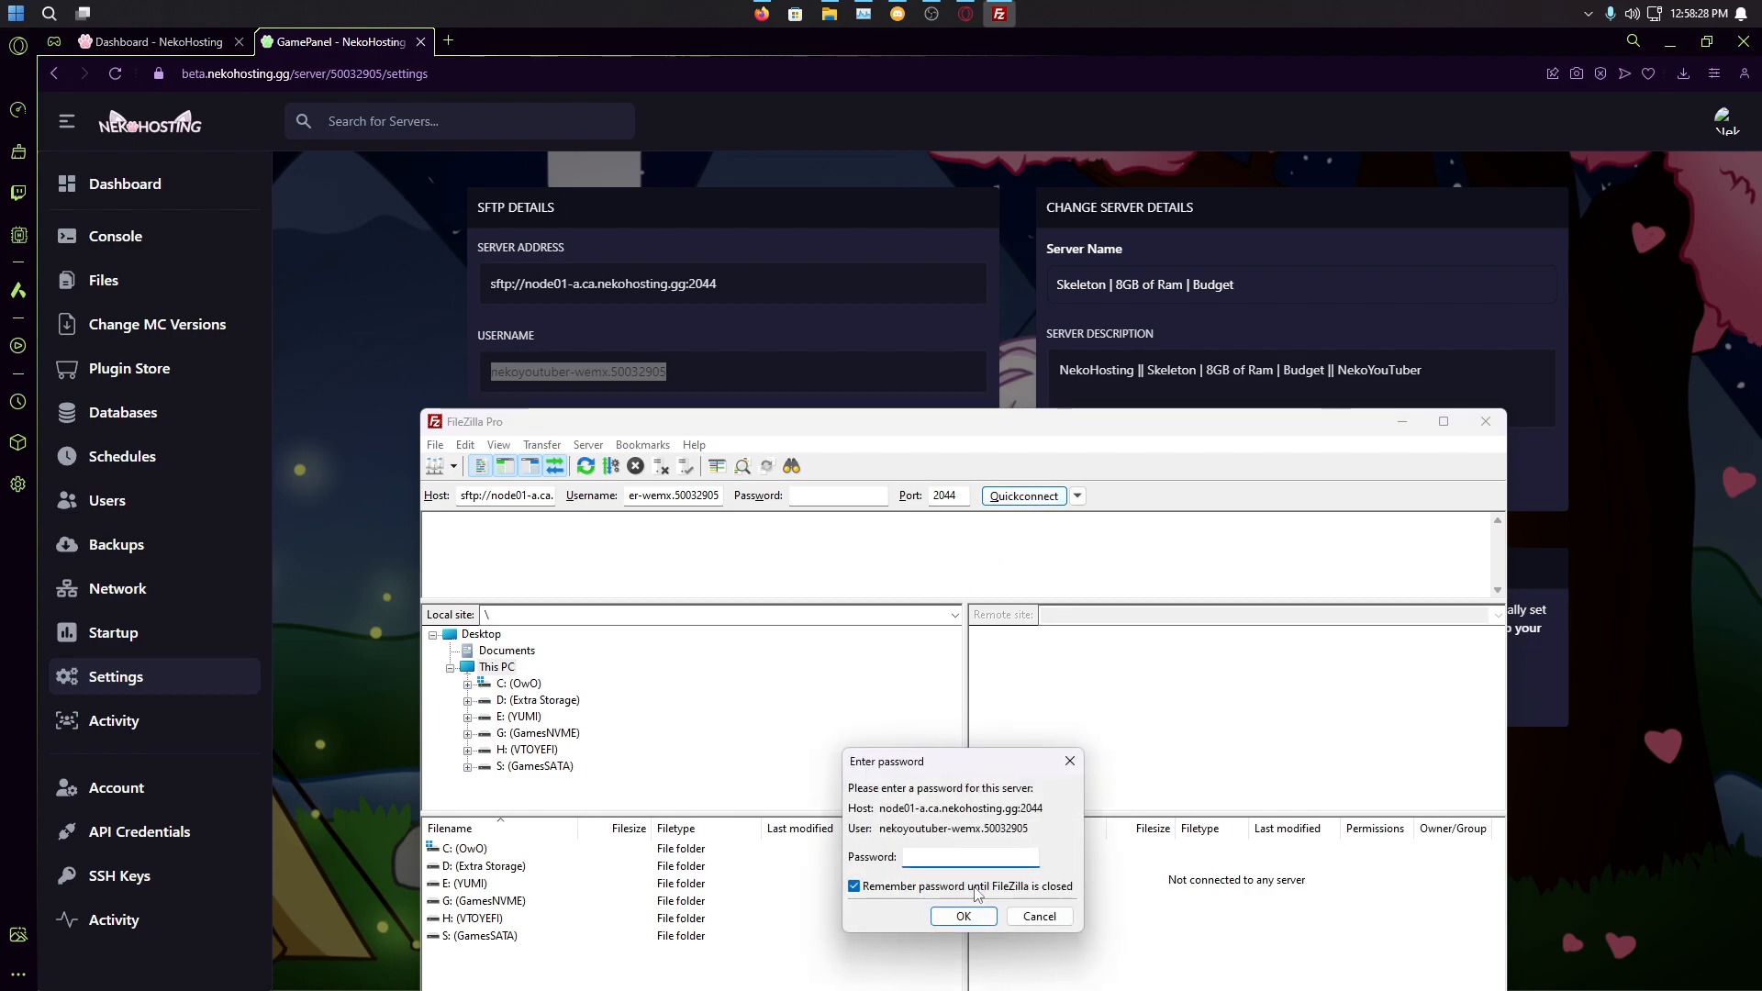
pyautogui.write('•••••')
pyautogui.press('Return')
pyautogui.click(983, 906)
pyautogui.click(1096, 932)
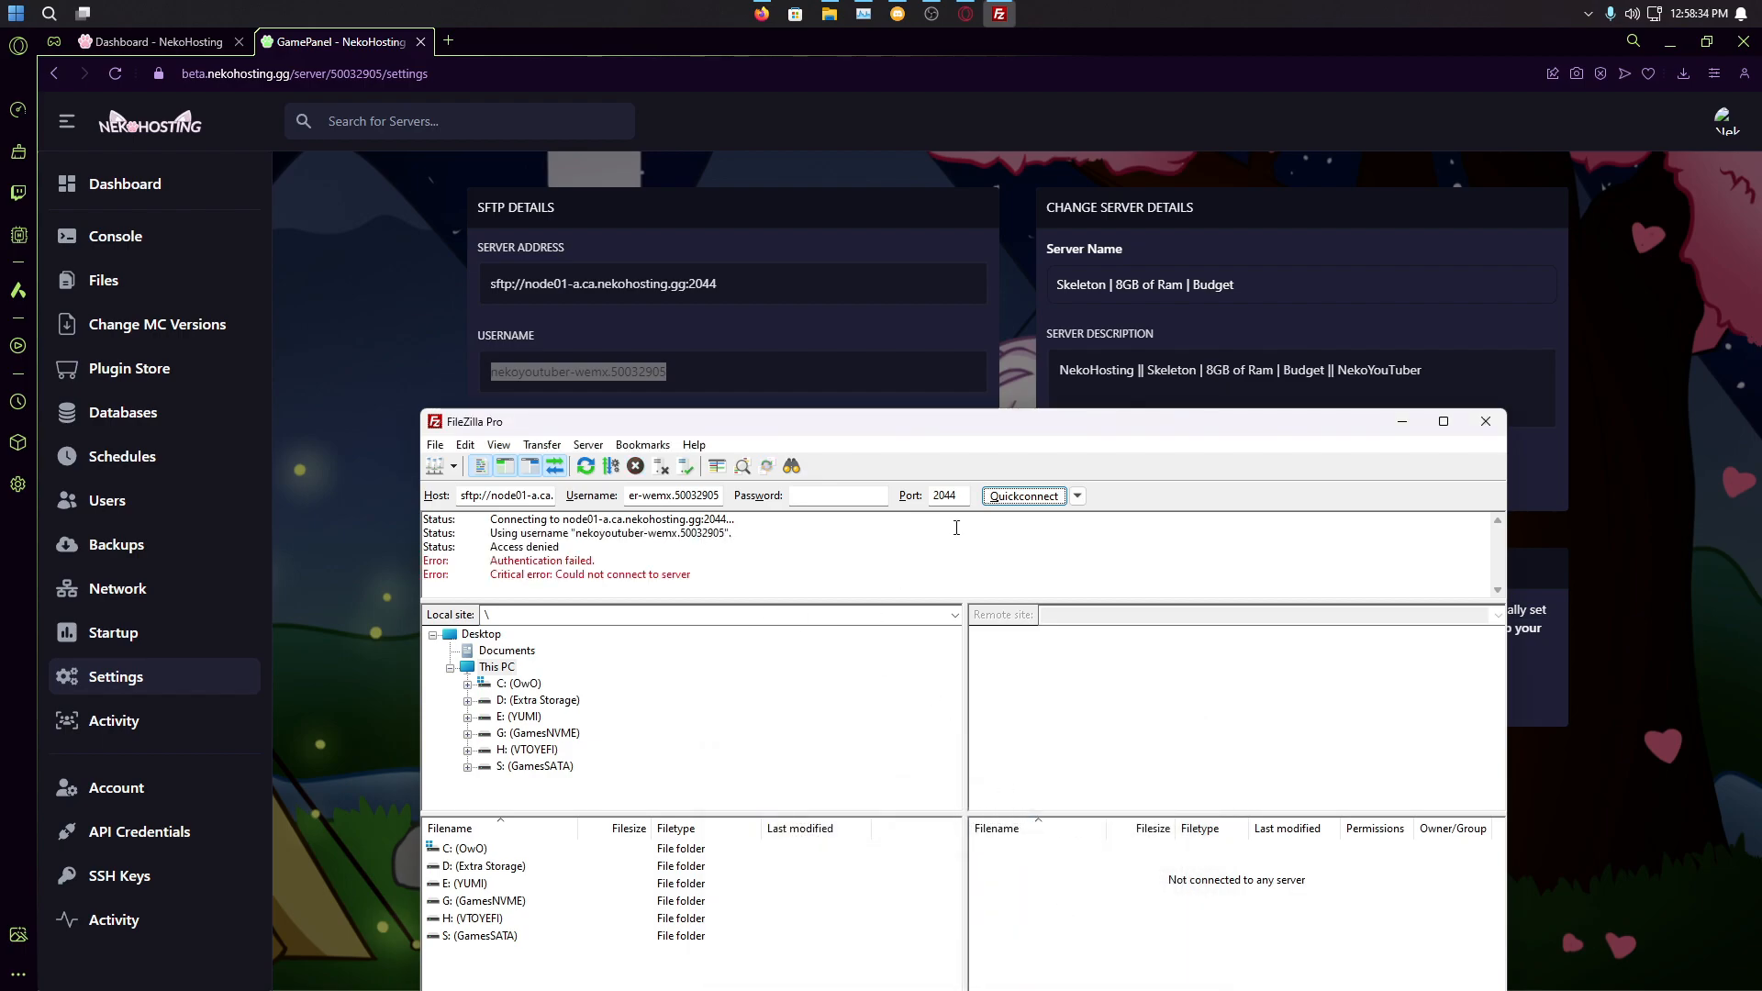
# Step: Check the 'Authentication failed' log, then return to the panel's settings page
pyautogui.moveTo(979, 428); pyautogui.dragTo(1119, 194)
pyautogui.moveTo(846, 345); pyautogui.dragTo(576, 288)
pyautogui.click(680, 336)
pyautogui.click(411, 344)
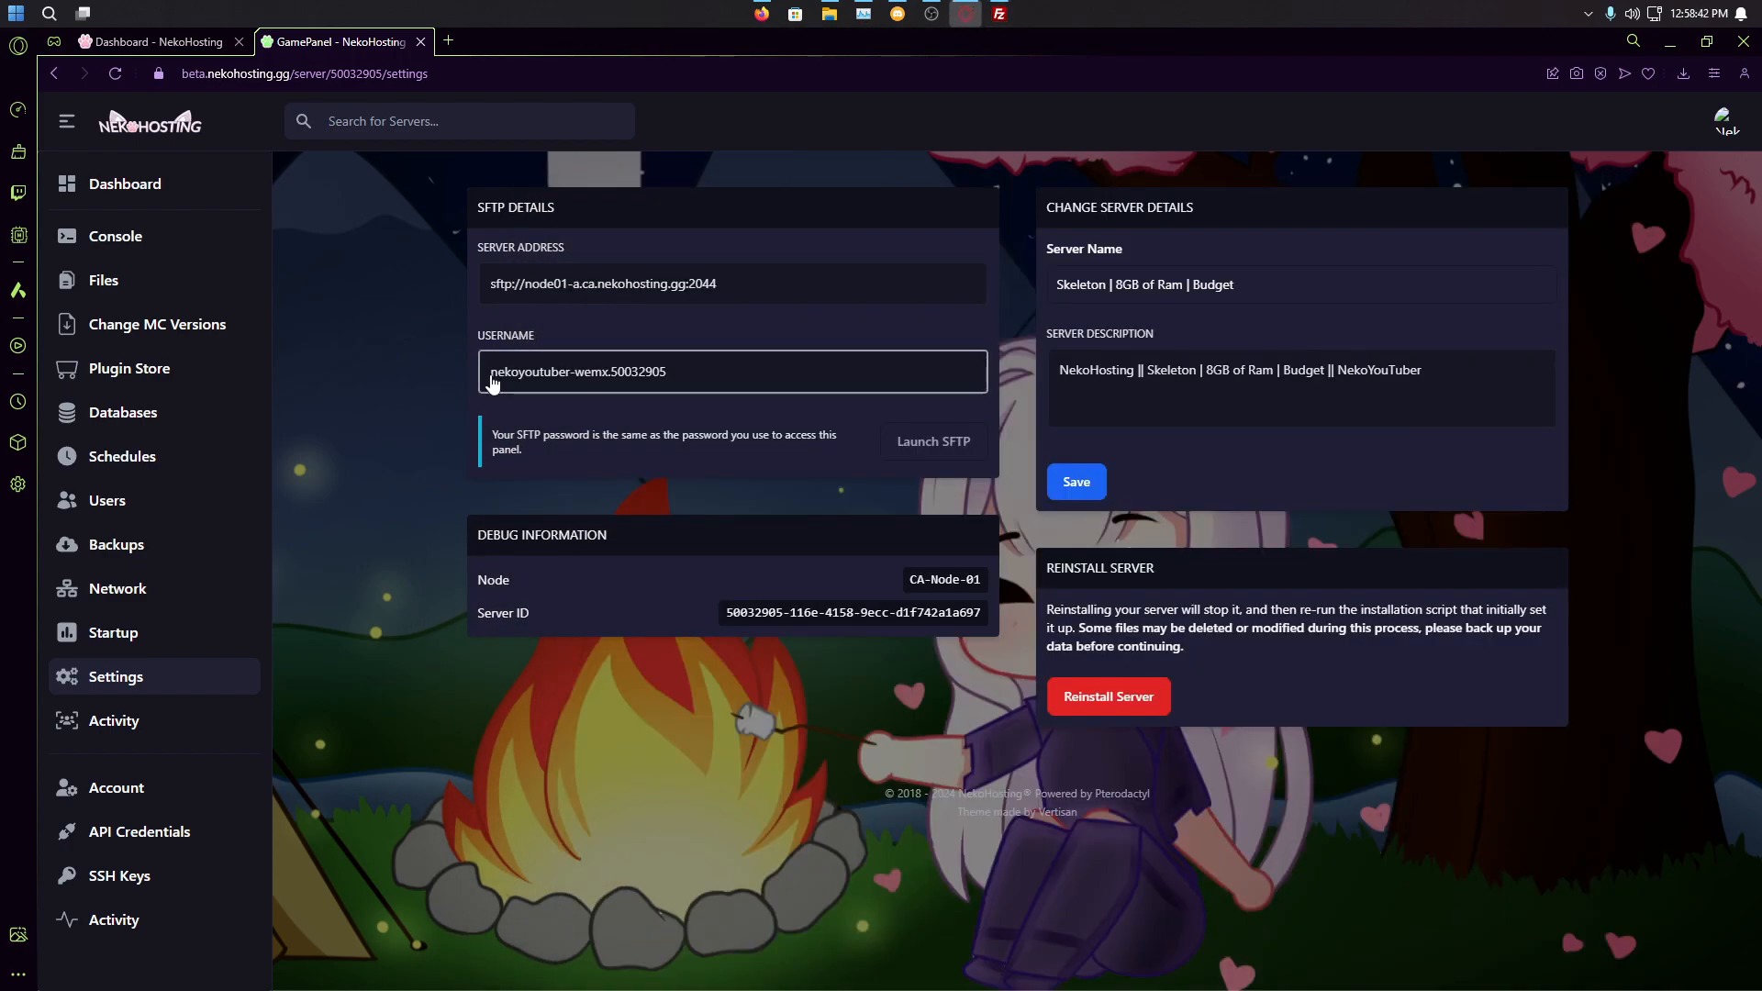
# Step: Log out of the panel and open the Forgot Password page
pyautogui.click(116, 787)
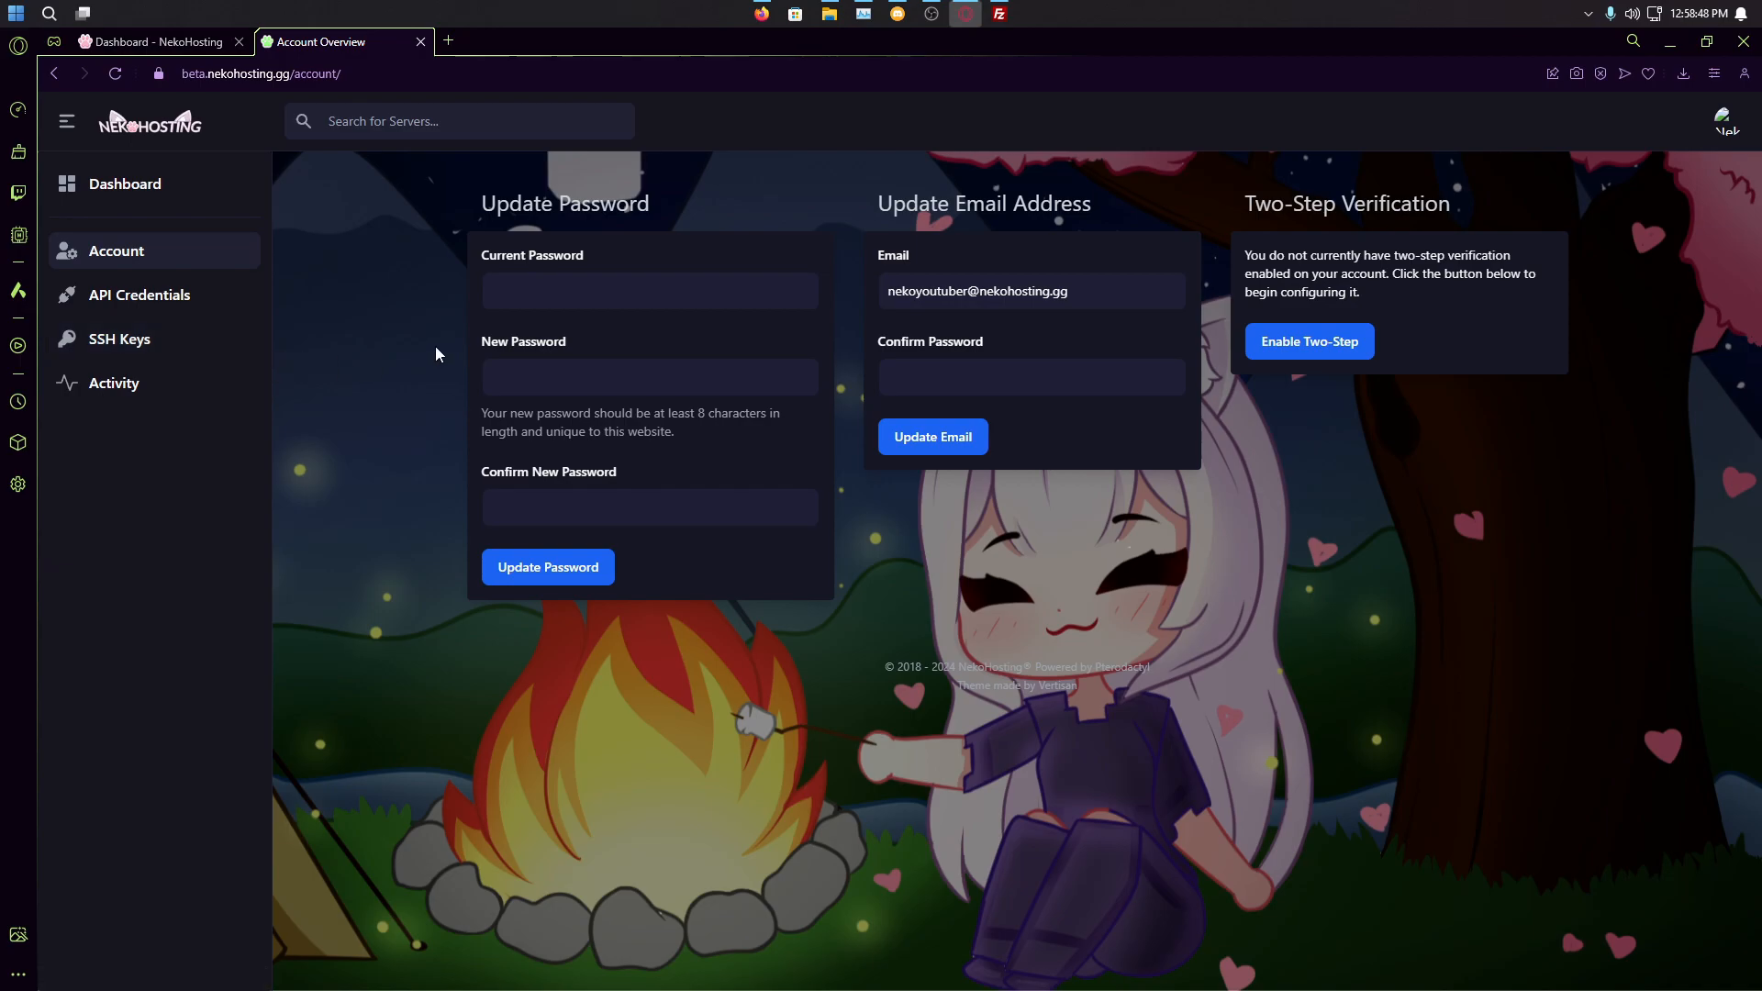
pyautogui.click(1723, 119)
pyautogui.click(1679, 351)
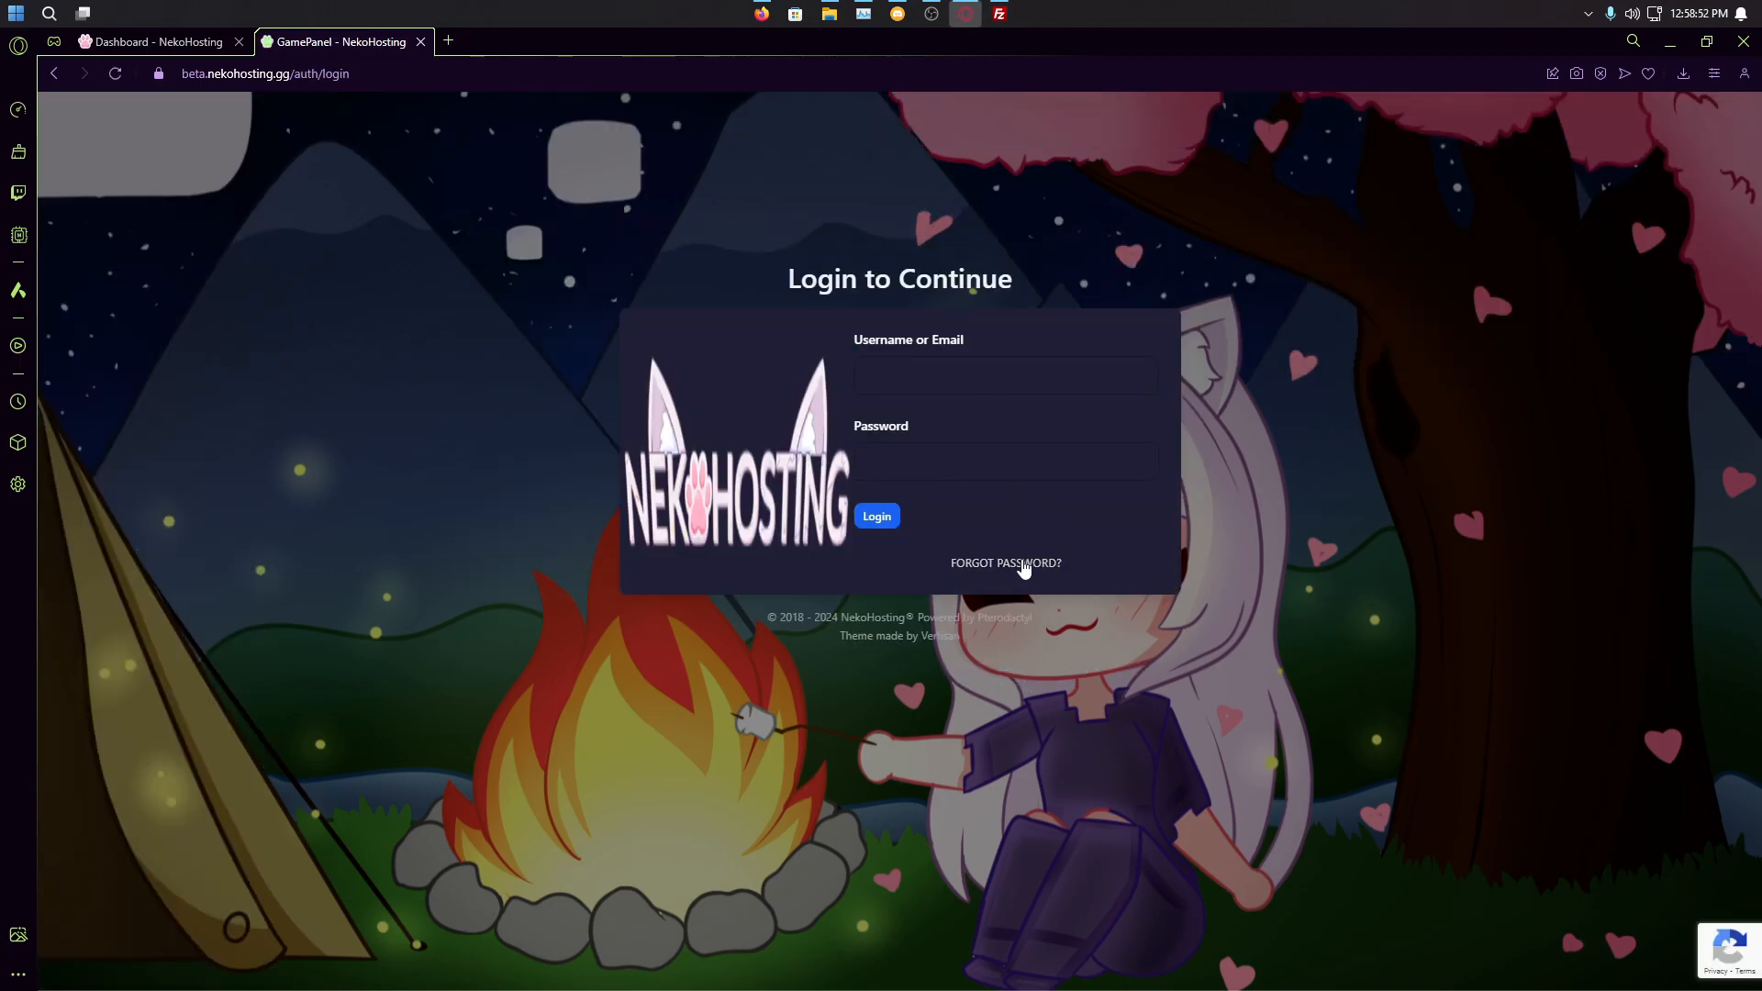
pyautogui.click(1013, 563)
pyautogui.click(937, 375)
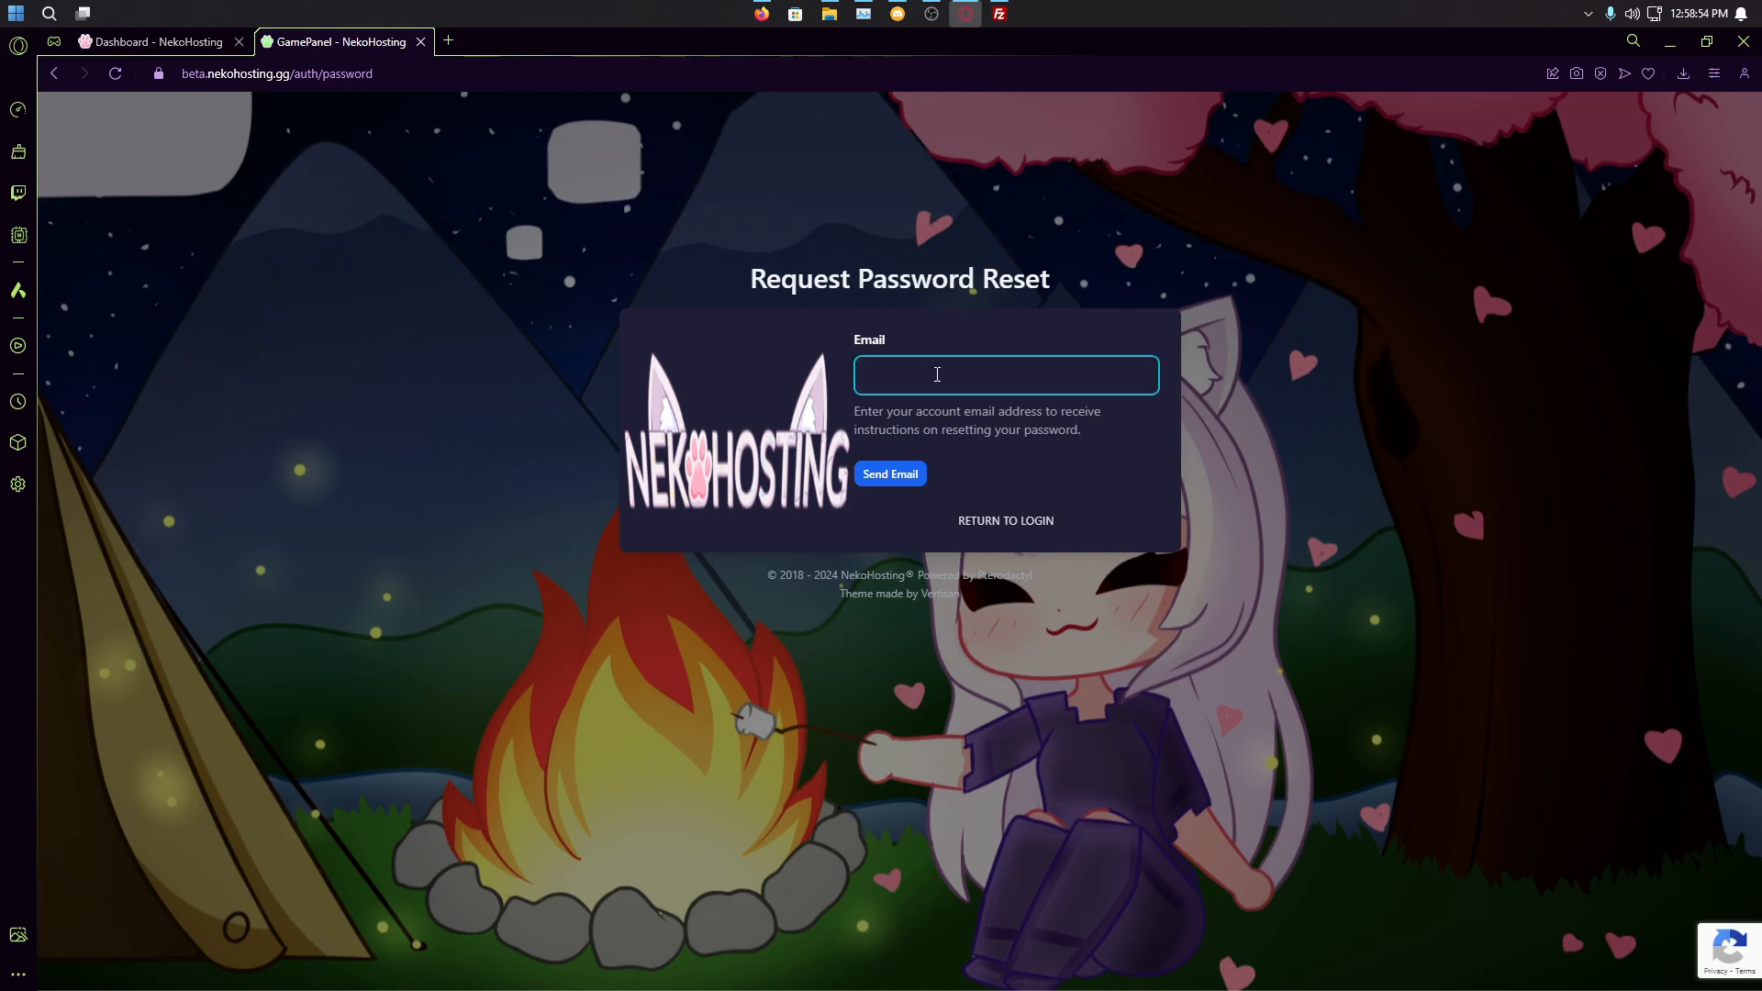
# Step: Copy the account e-mail from another tab and request a password reset e-mail
pyautogui.click(152, 42)
pyautogui.moveTo(595, 449); pyautogui.dragTo(371, 447)
pyautogui.rightClick(440, 449)
pyautogui.click(508, 472)
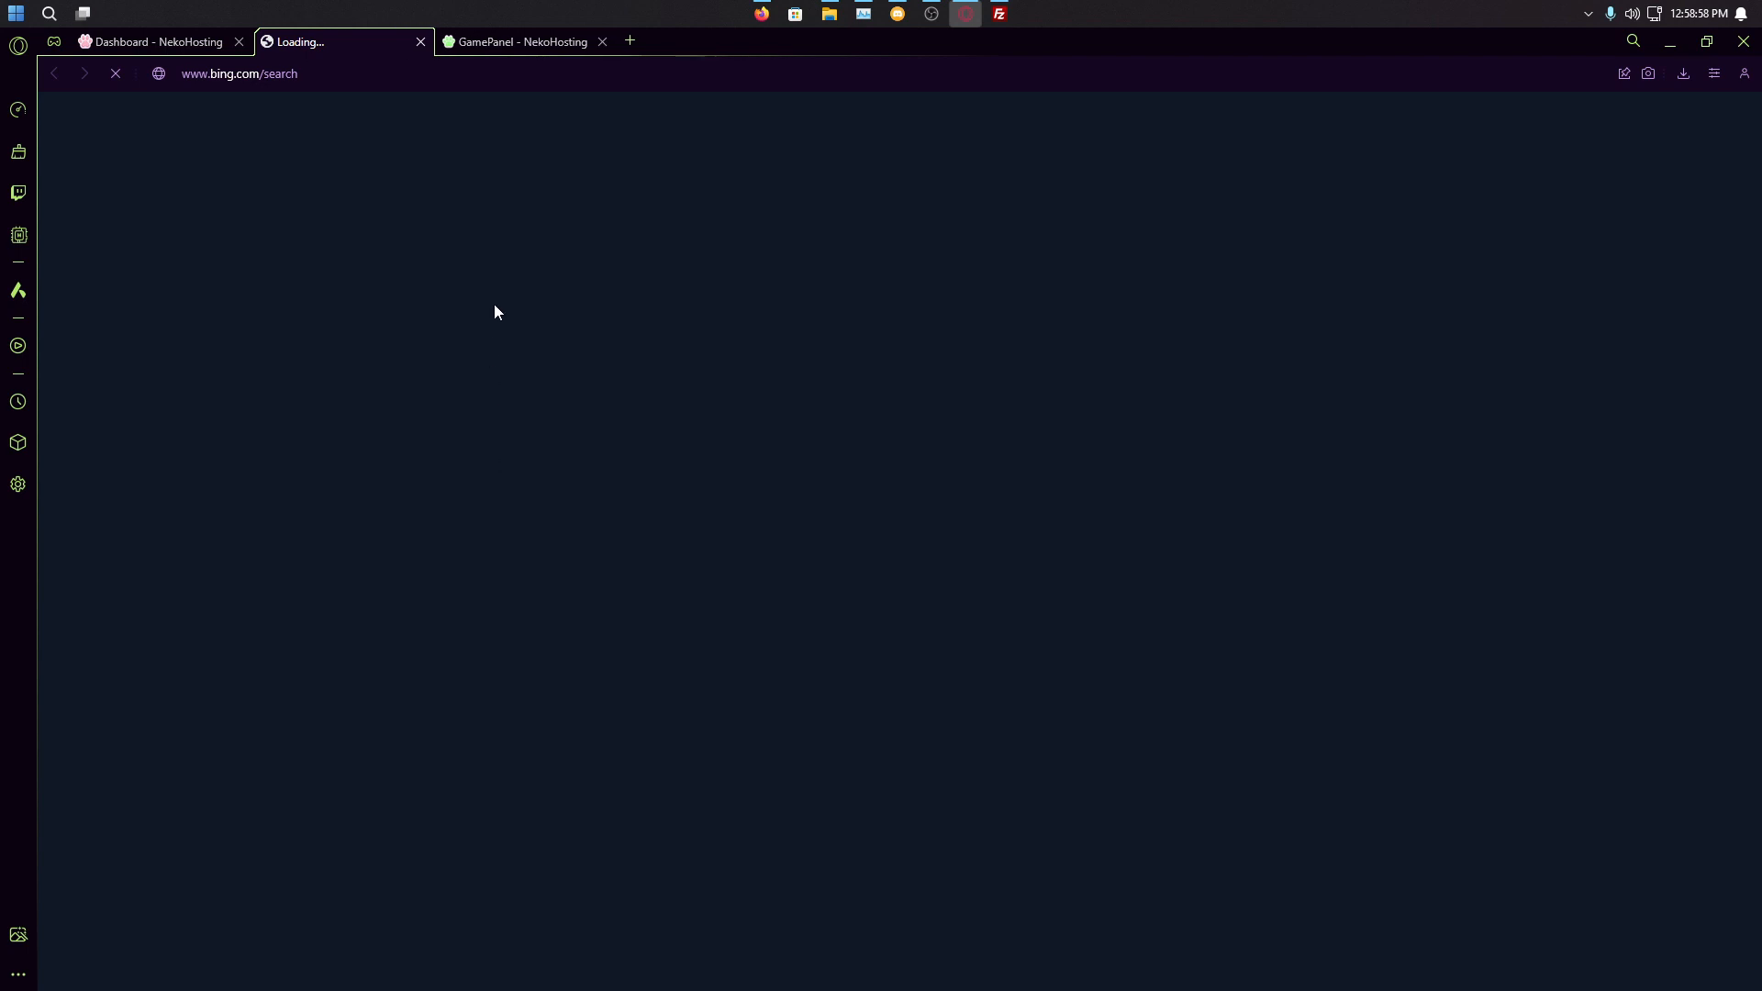
pyautogui.click(420, 43)
pyautogui.rightClick(494, 442)
pyautogui.click(582, 505)
pyautogui.click(374, 43)
pyautogui.hotkey('ctrl', 'v')
pyautogui.click(890, 474)
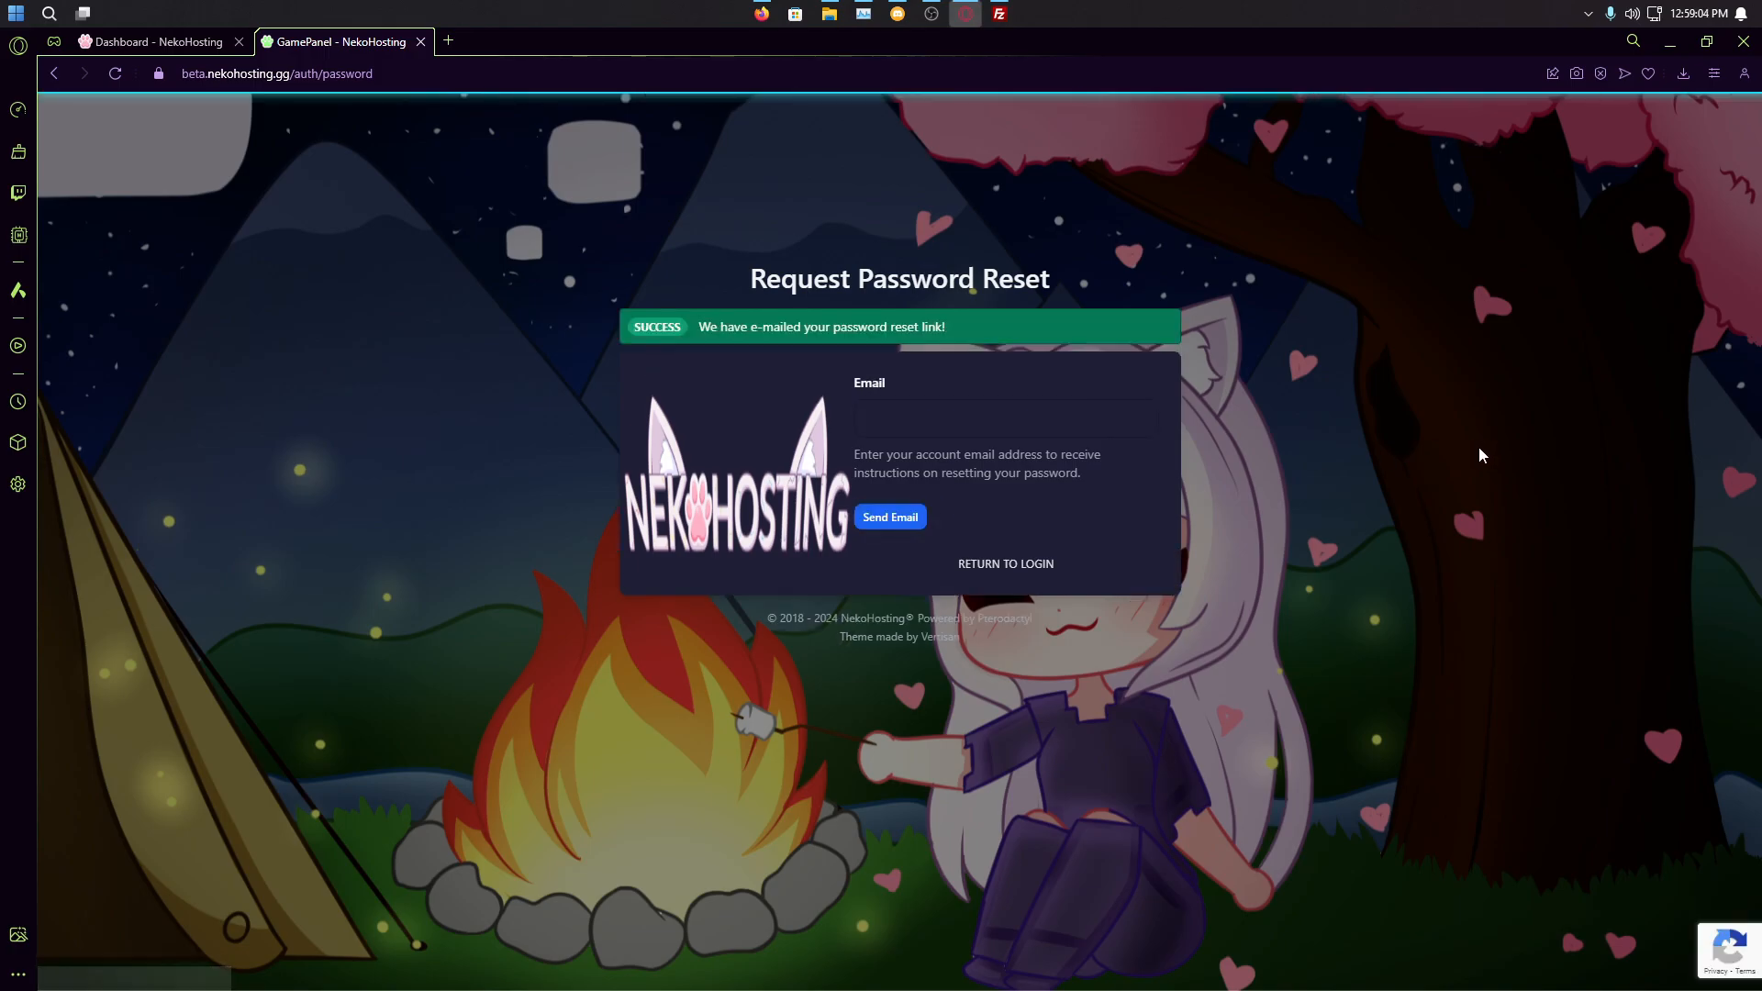
# Step: Open the e-mailed password reset link in a new tab
pyautogui.click(908, 419)
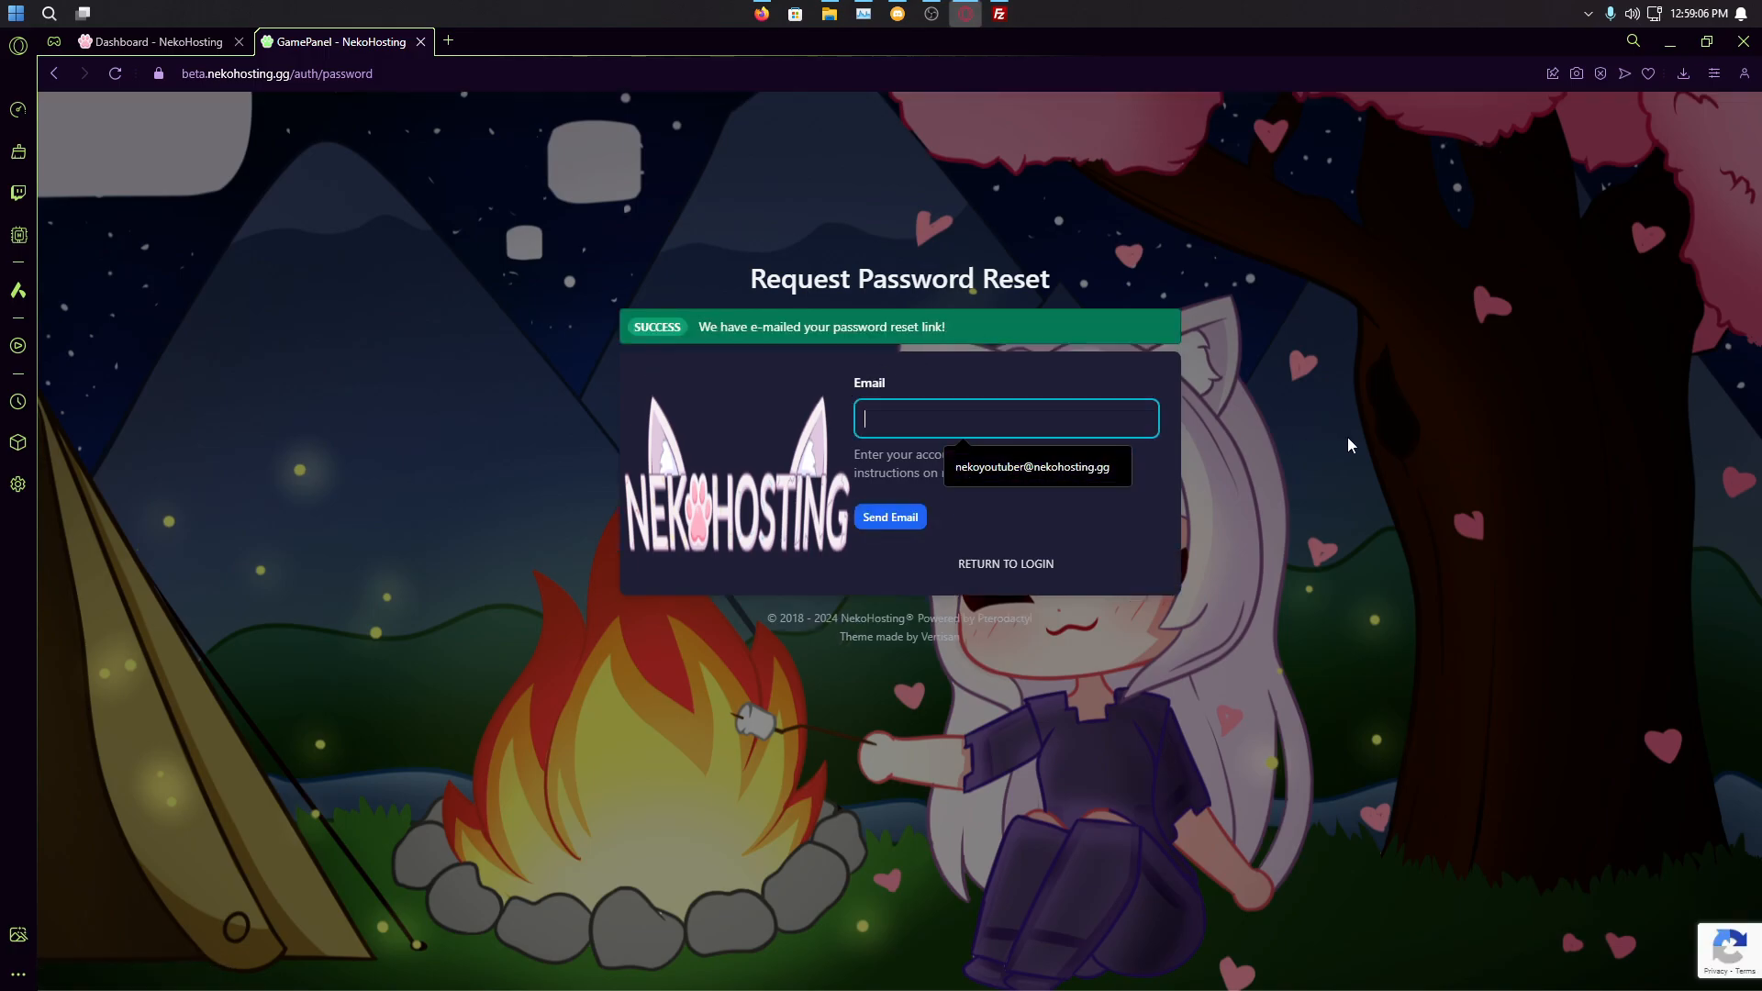
pyautogui.click(1431, 477)
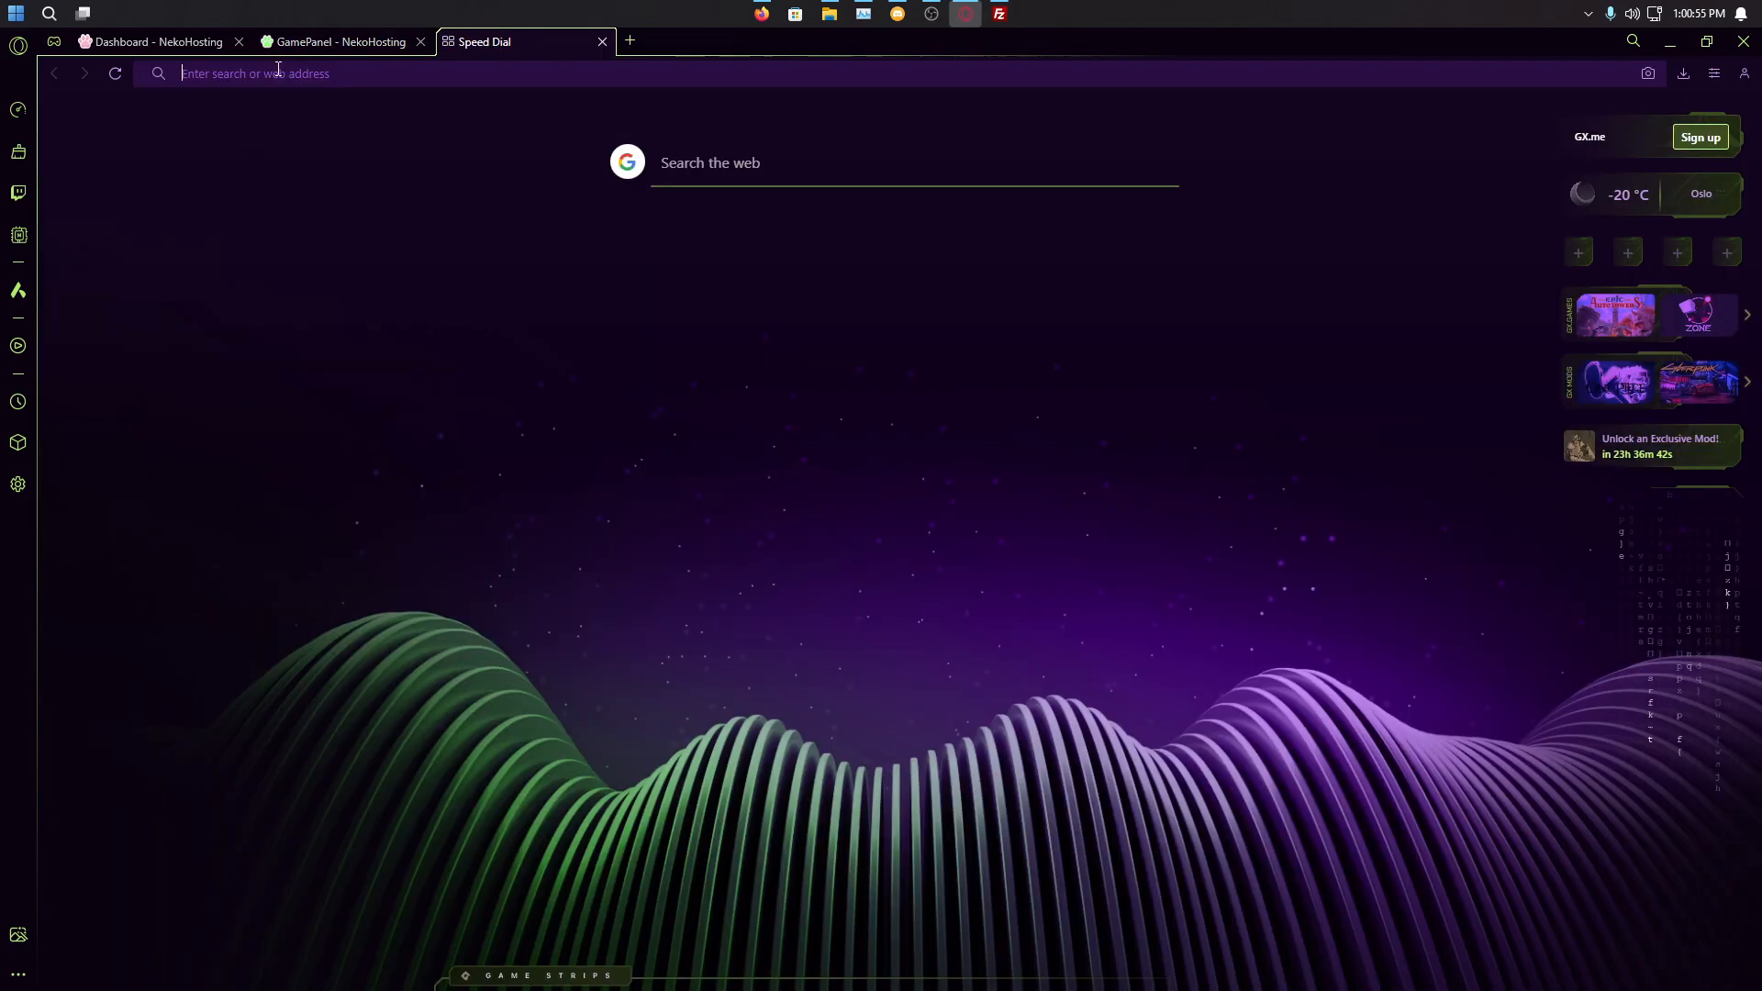
pyautogui.hotkey('ctrl', 'v')
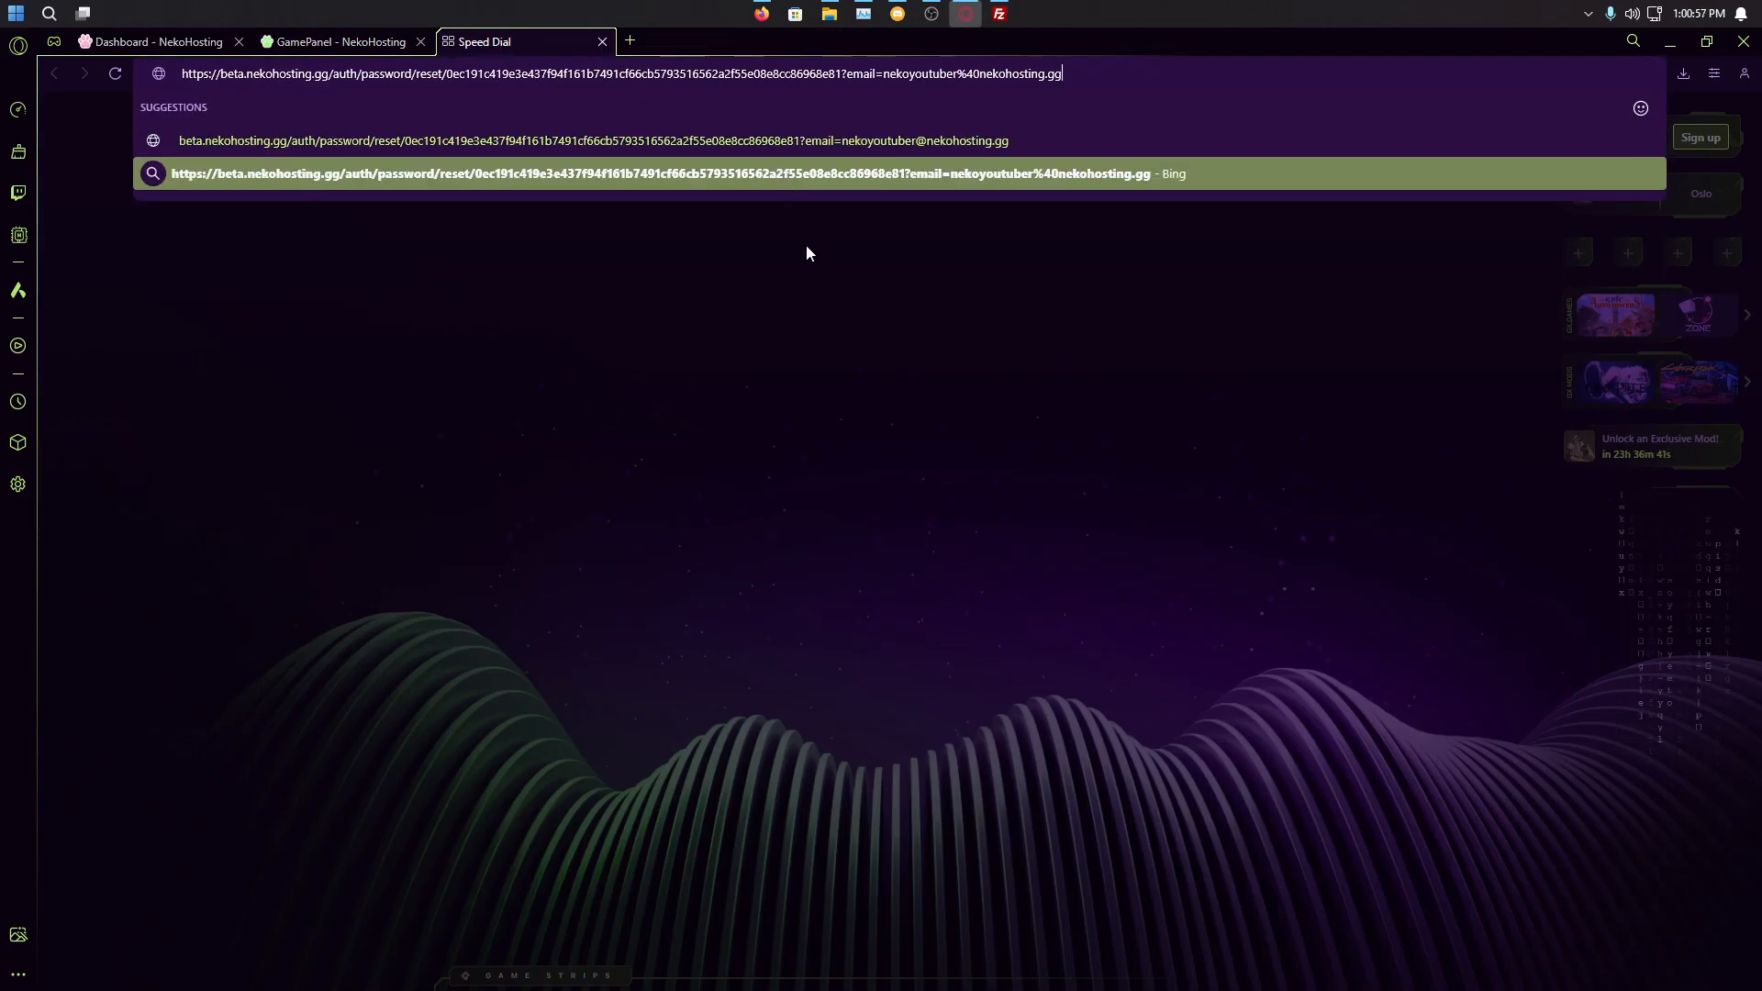
pyautogui.press('Return')
# Step: Enter and confirm the new account password, then submit the reset
pyautogui.click(1033, 479)
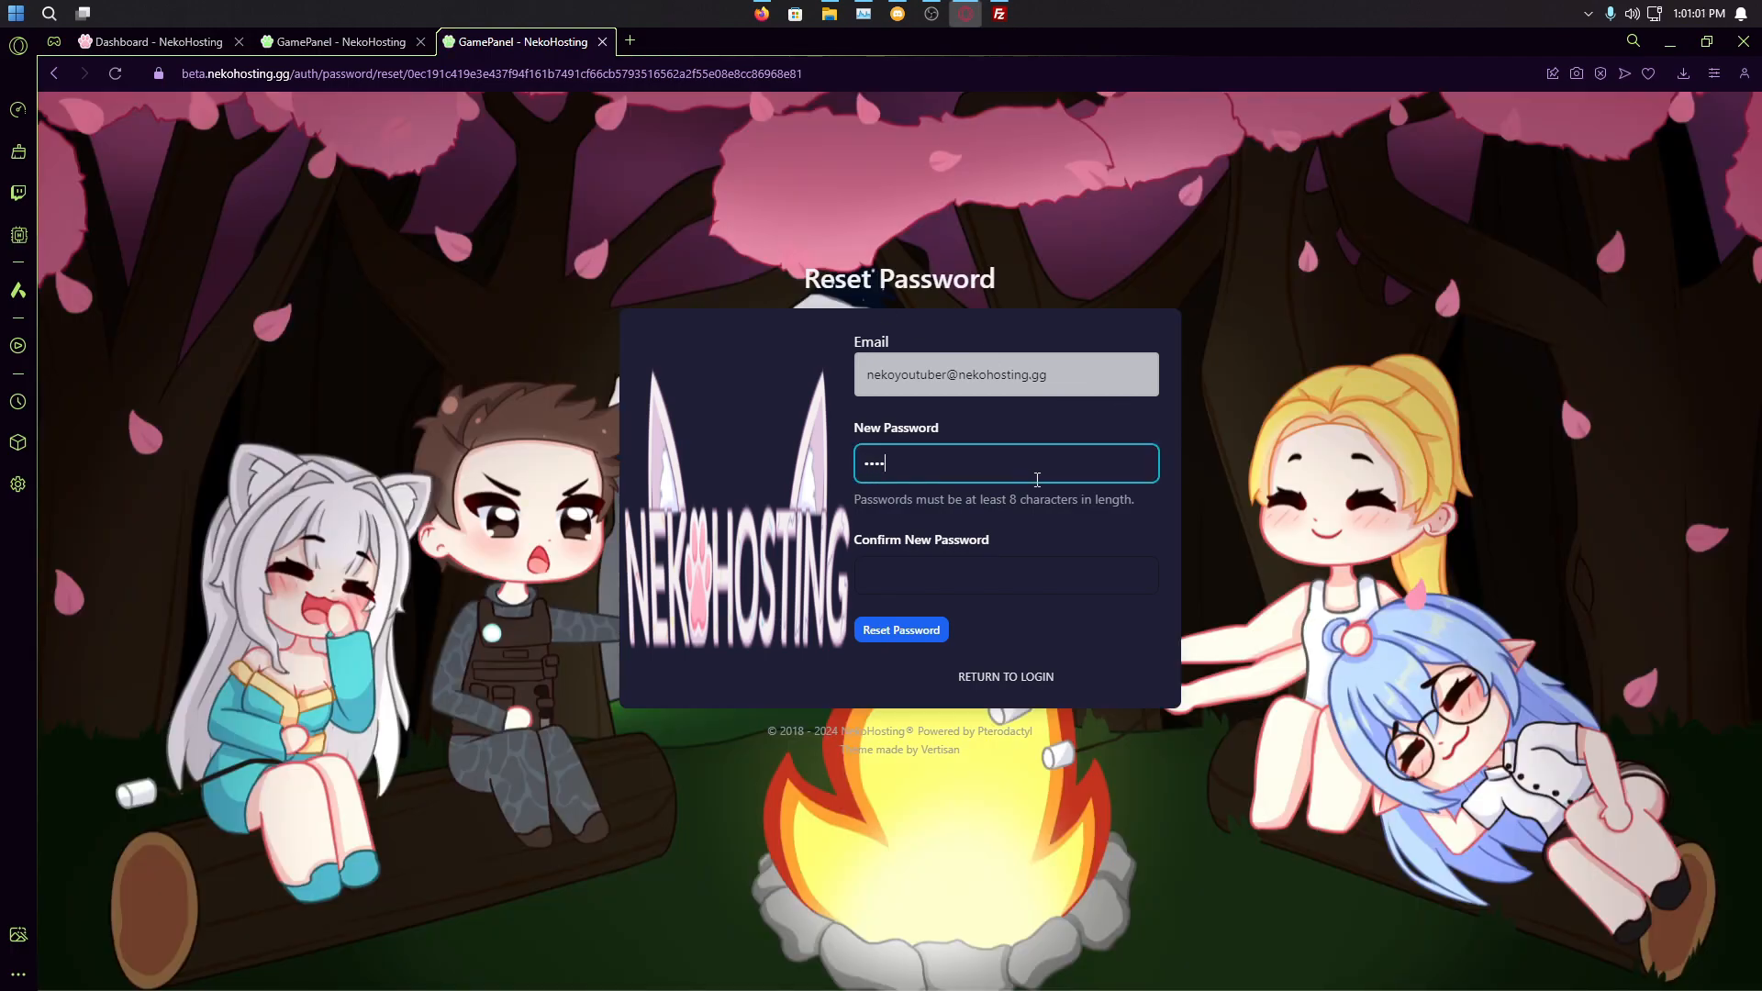
pyautogui.press('Tab')
pyautogui.moveTo(1036, 480); pyautogui.dragTo(576, 405)
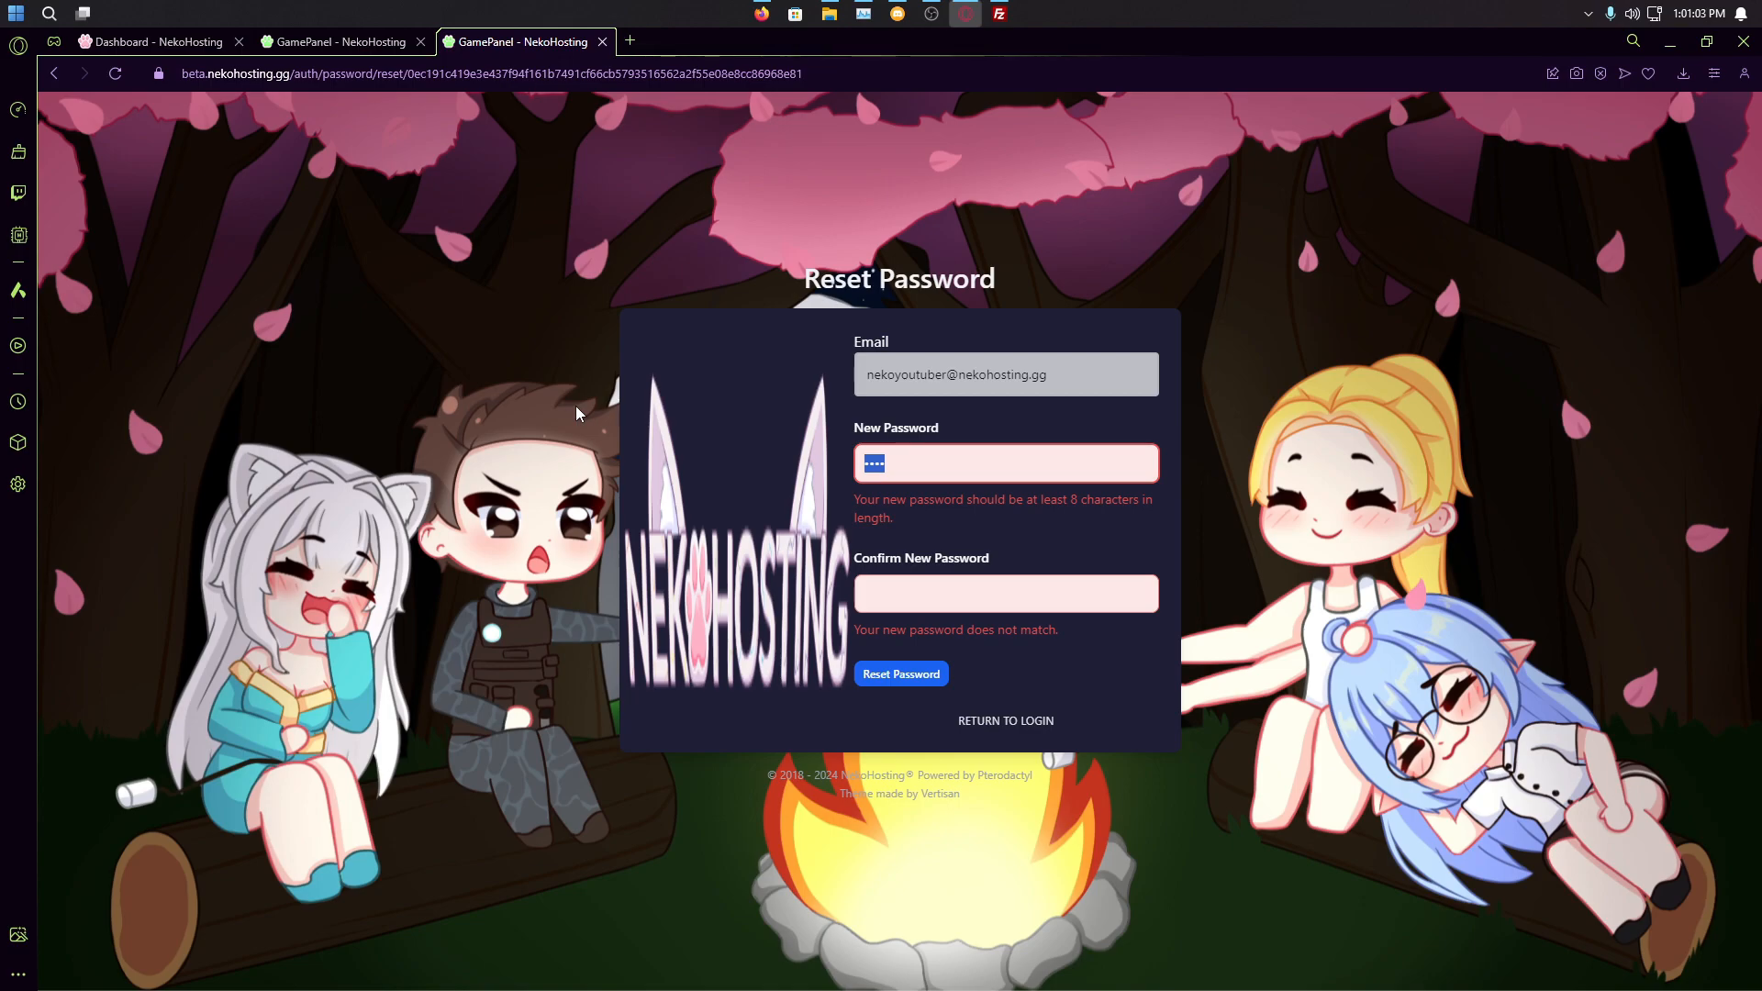
pyautogui.press('BackSpace')
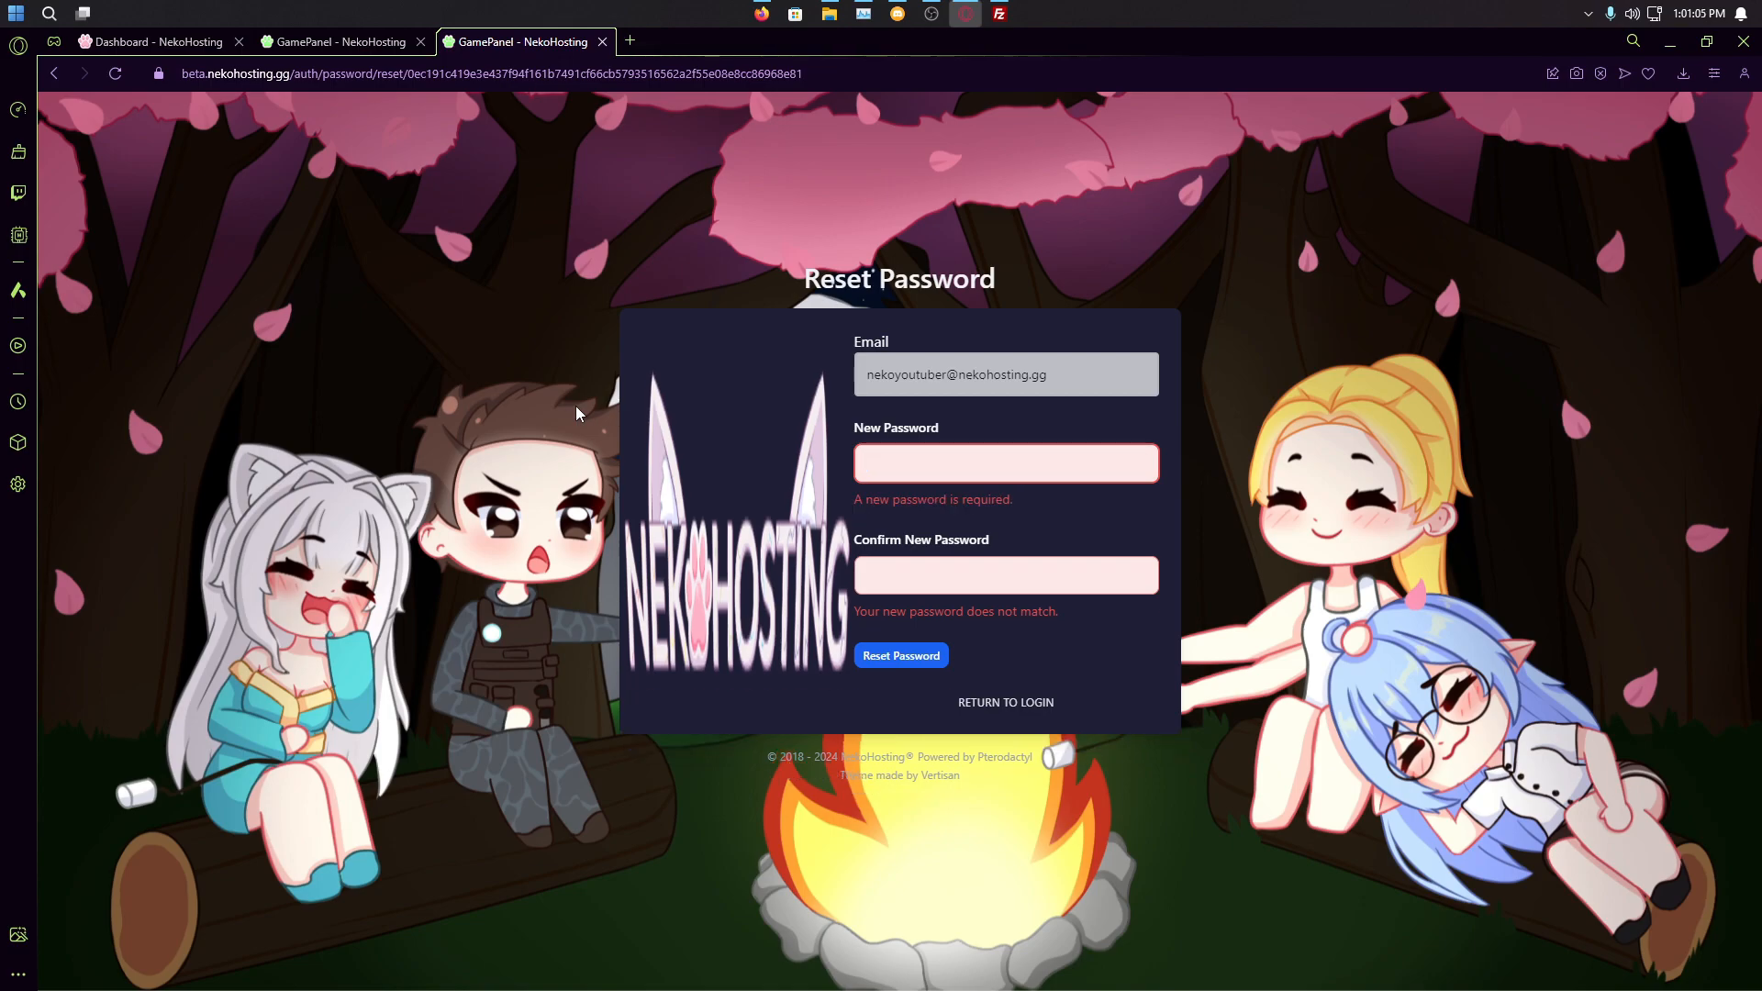
pyautogui.write('123456789')
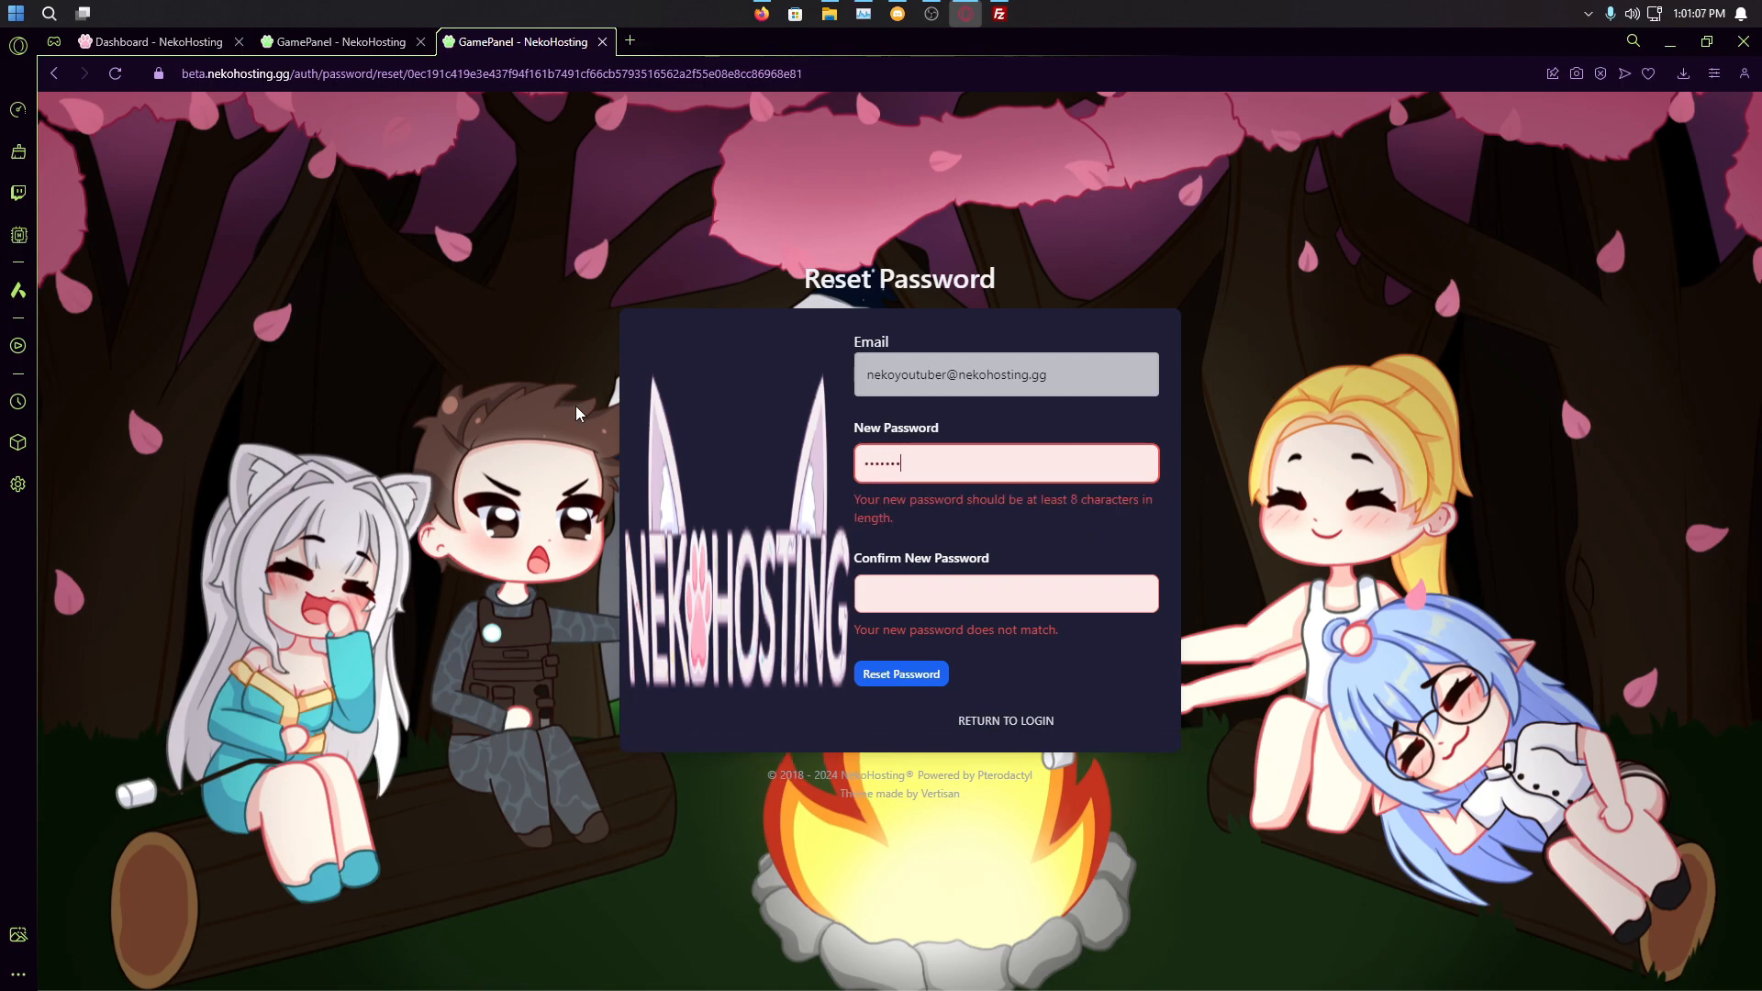
pyautogui.press('Tab')
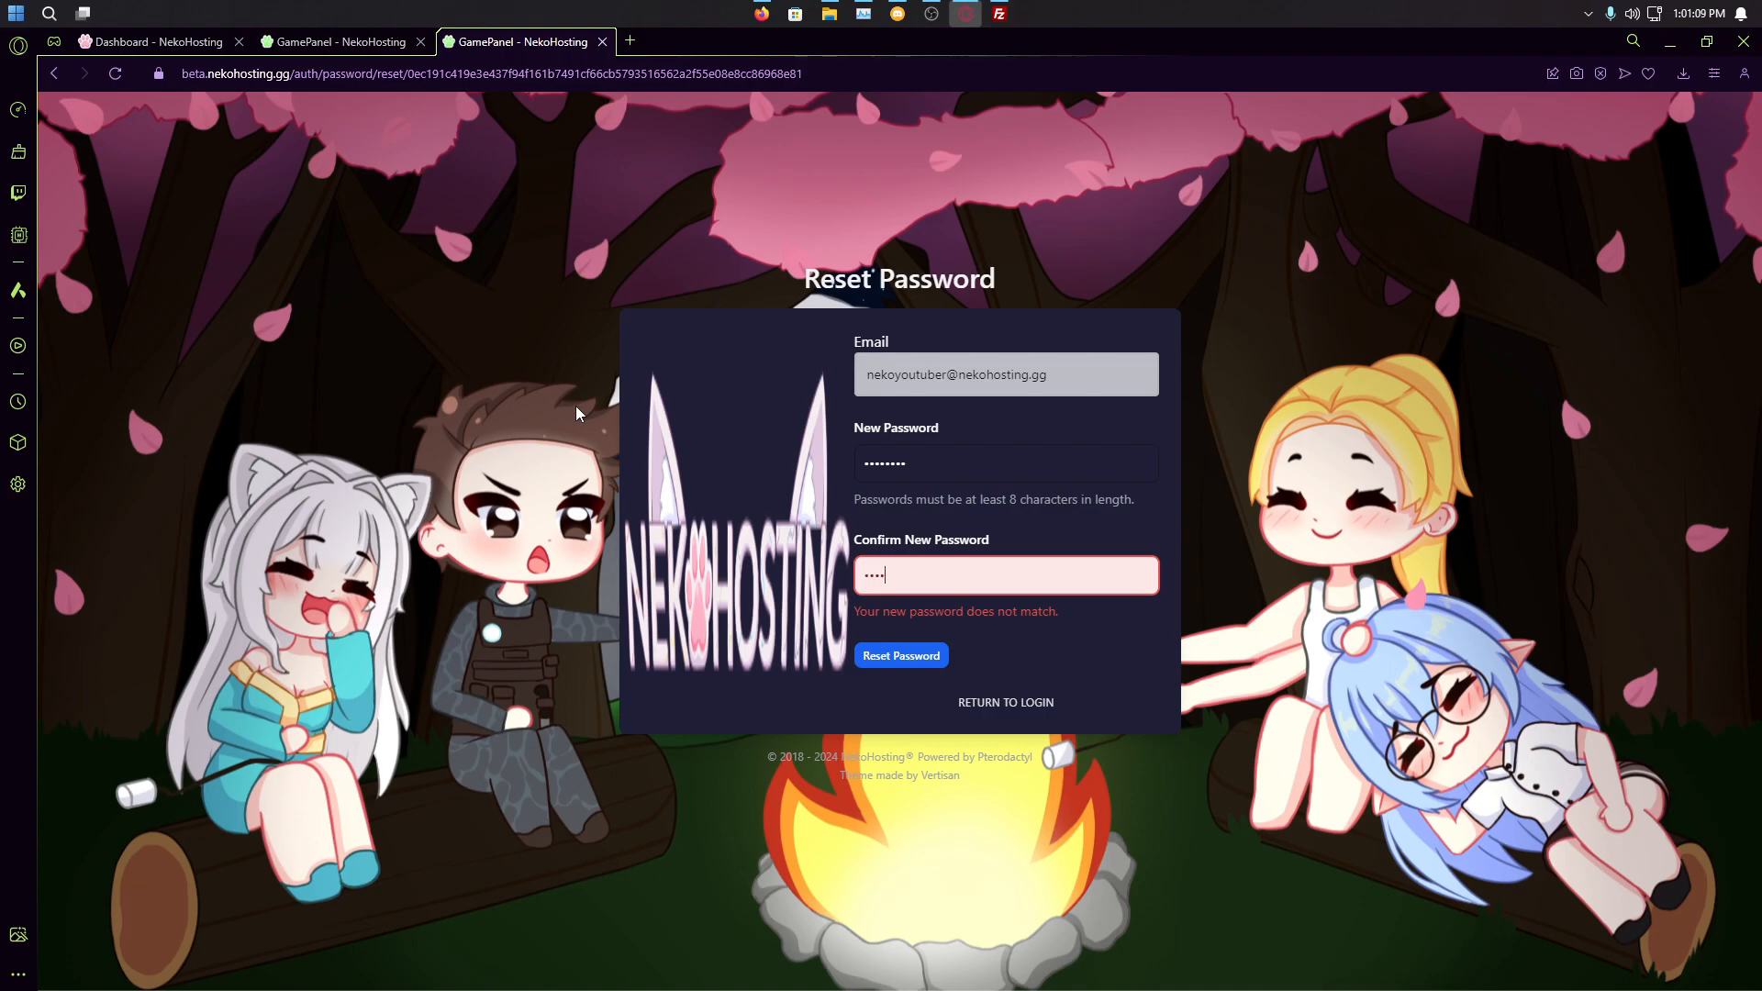
pyautogui.write('123456789')
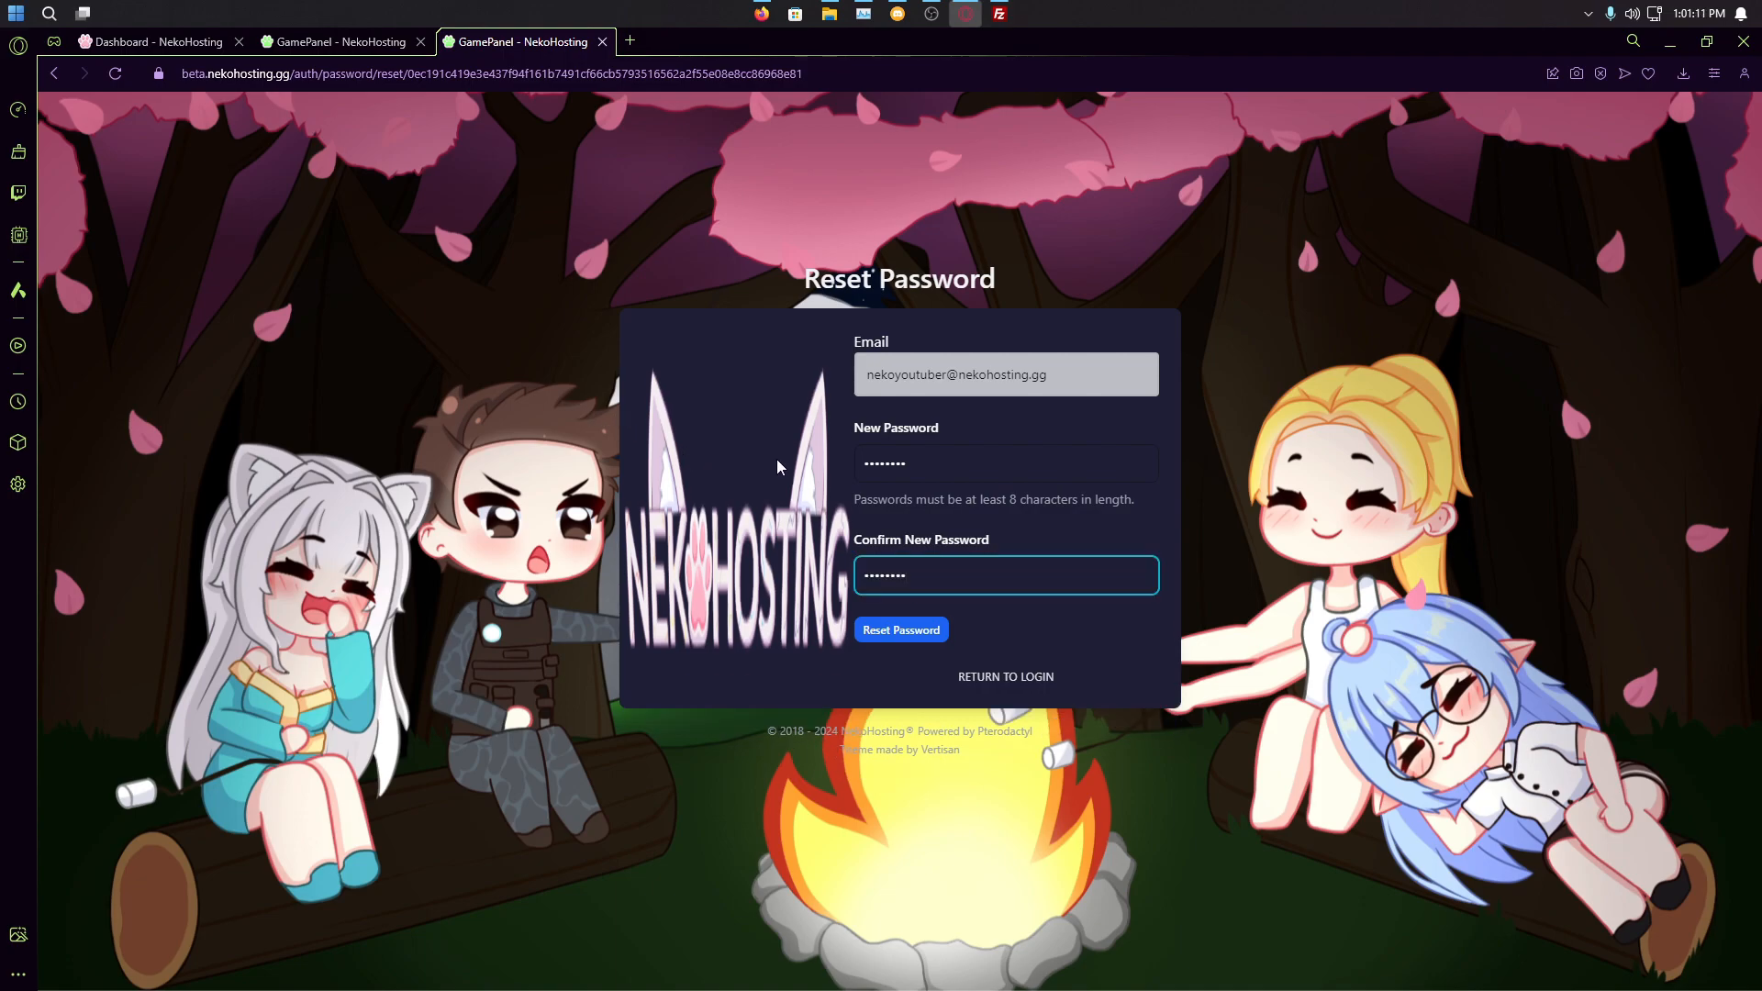
pyautogui.click(879, 633)
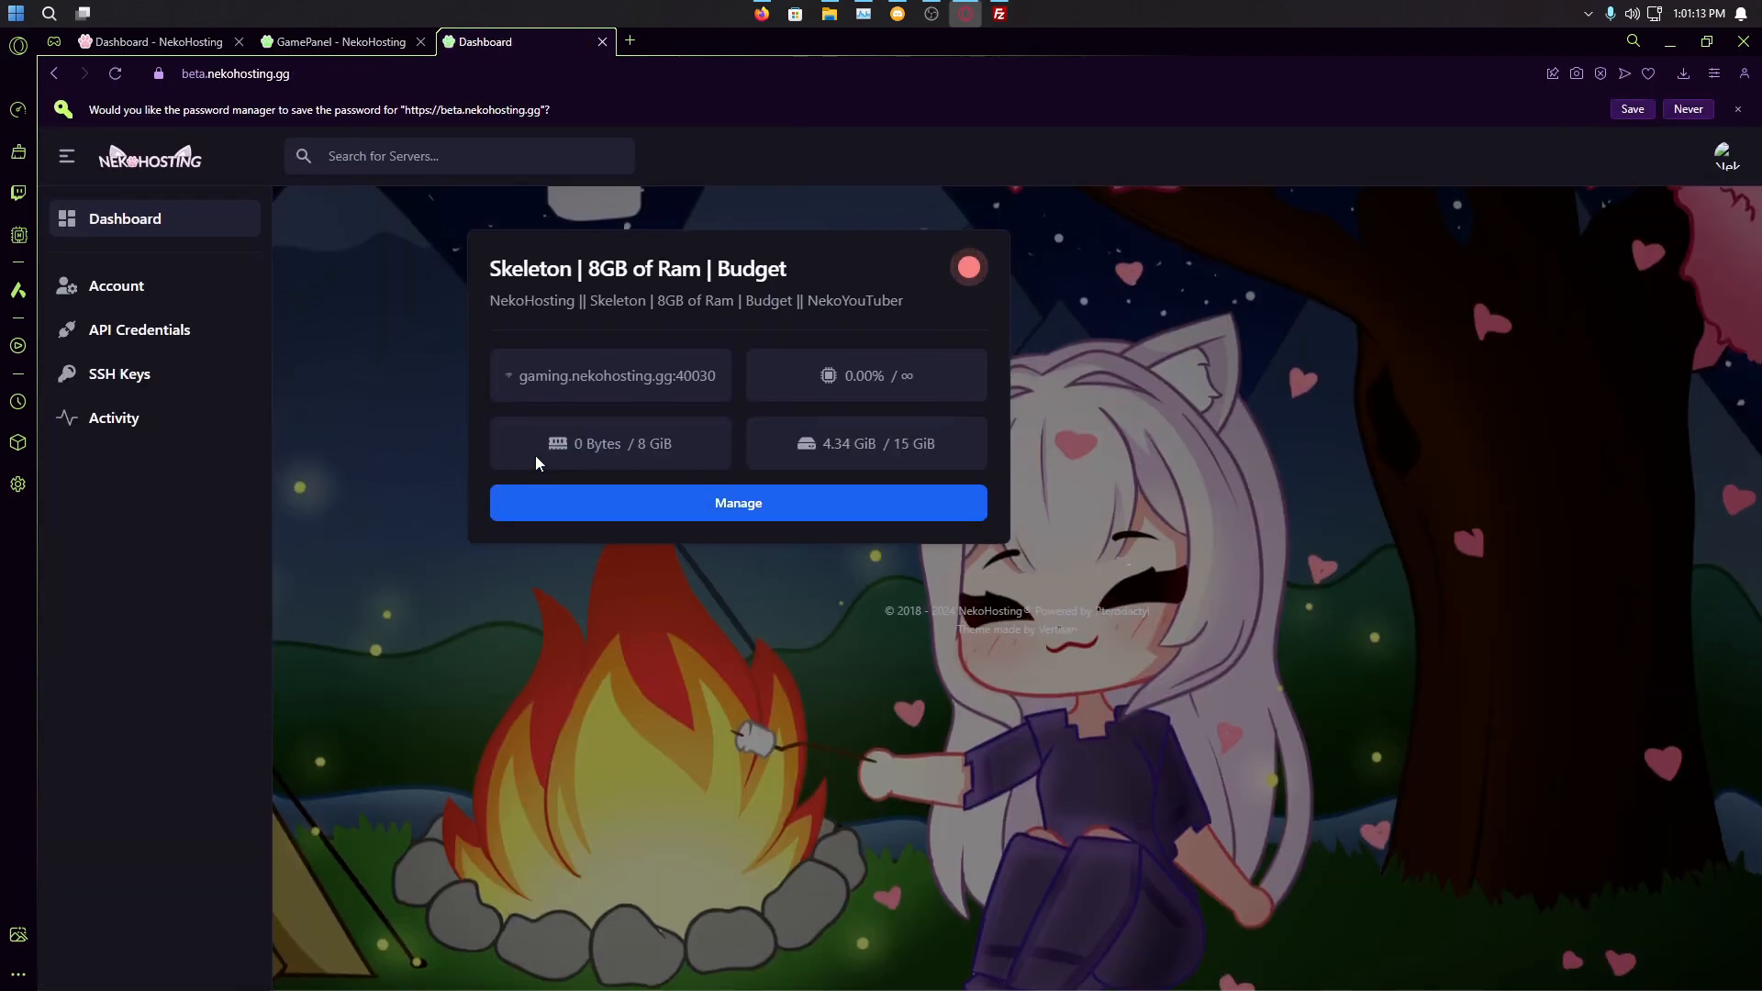
# Step: Choose Never on the browser's save-password prompt
pyautogui.click(1689, 109)
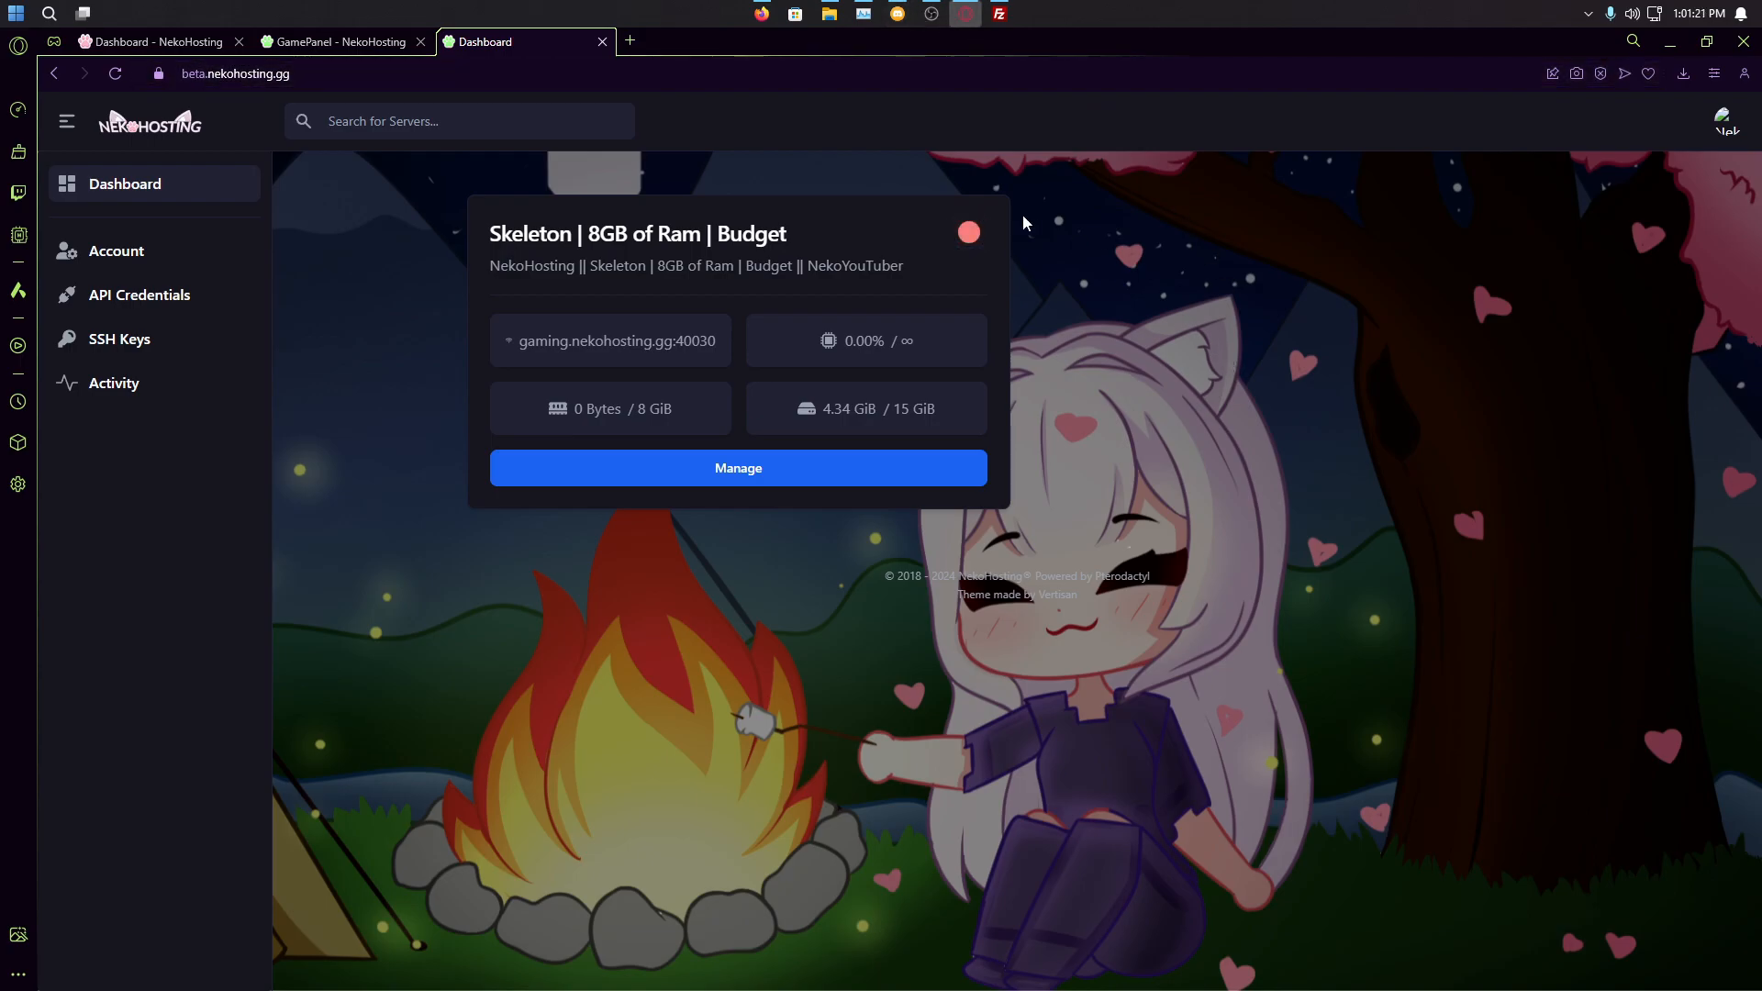
# Step: Quickconnect FileZilla Pro with the new password and maximize it to show the server's root folder
pyautogui.click(1000, 14)
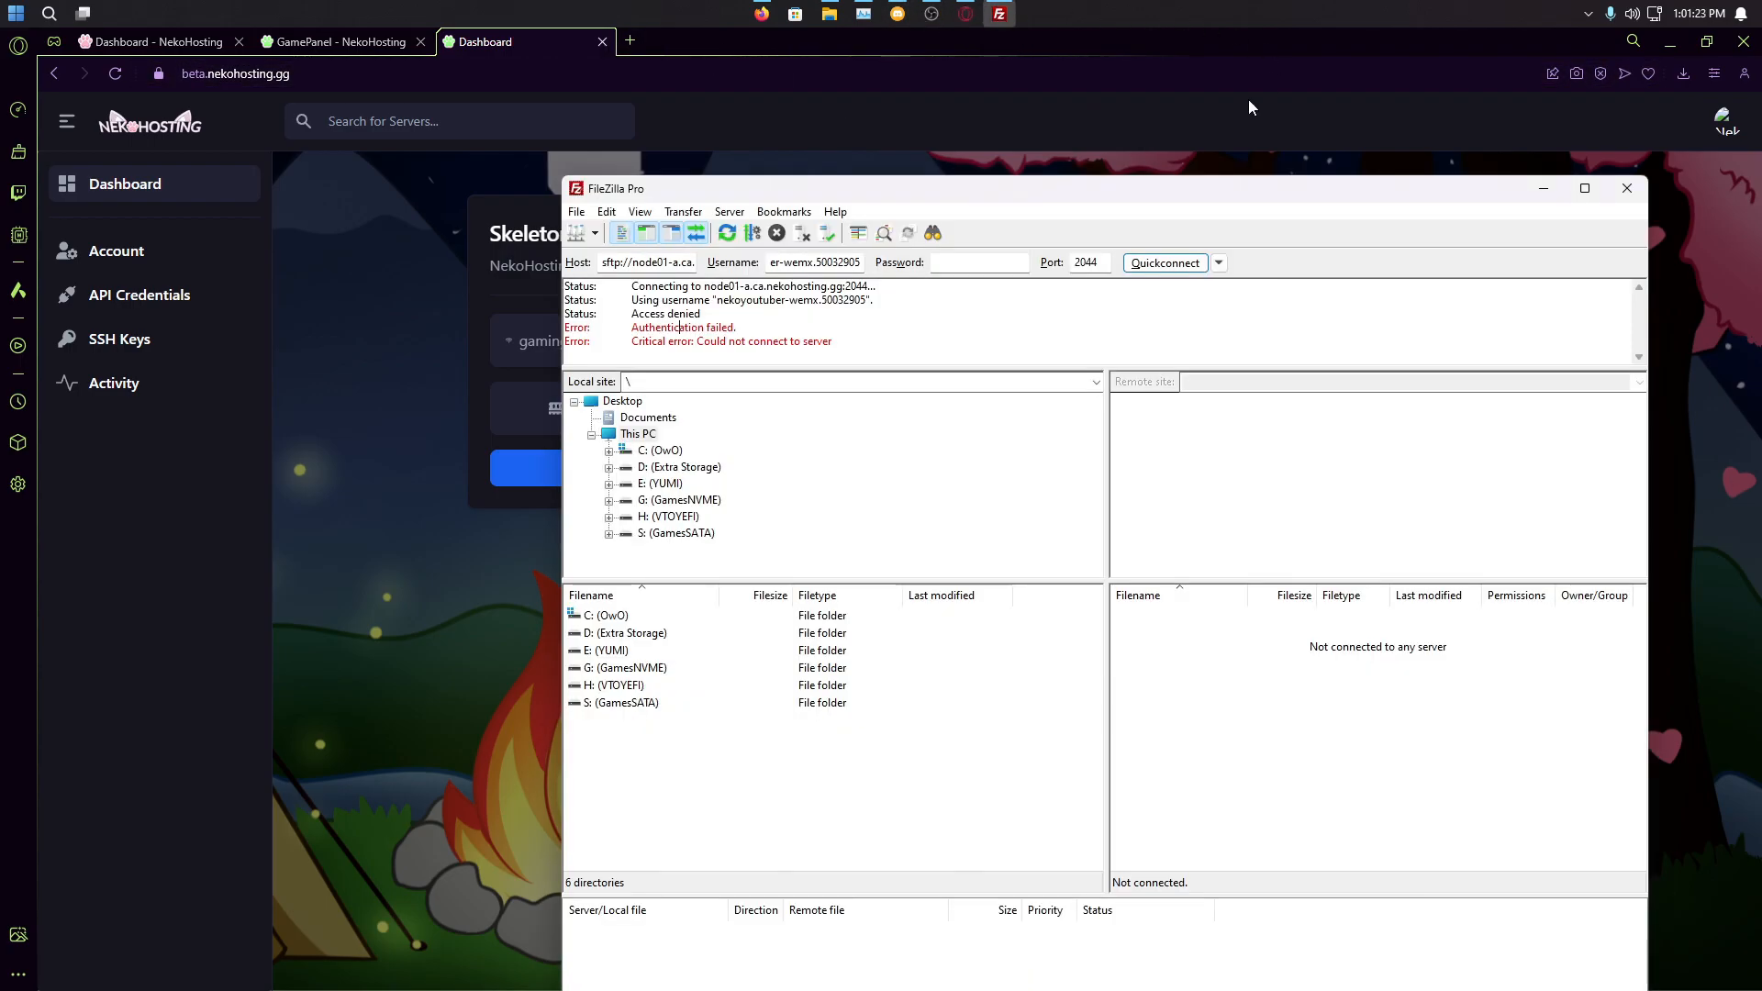
pyautogui.moveTo(1048, 188); pyautogui.dragTo(924, 167)
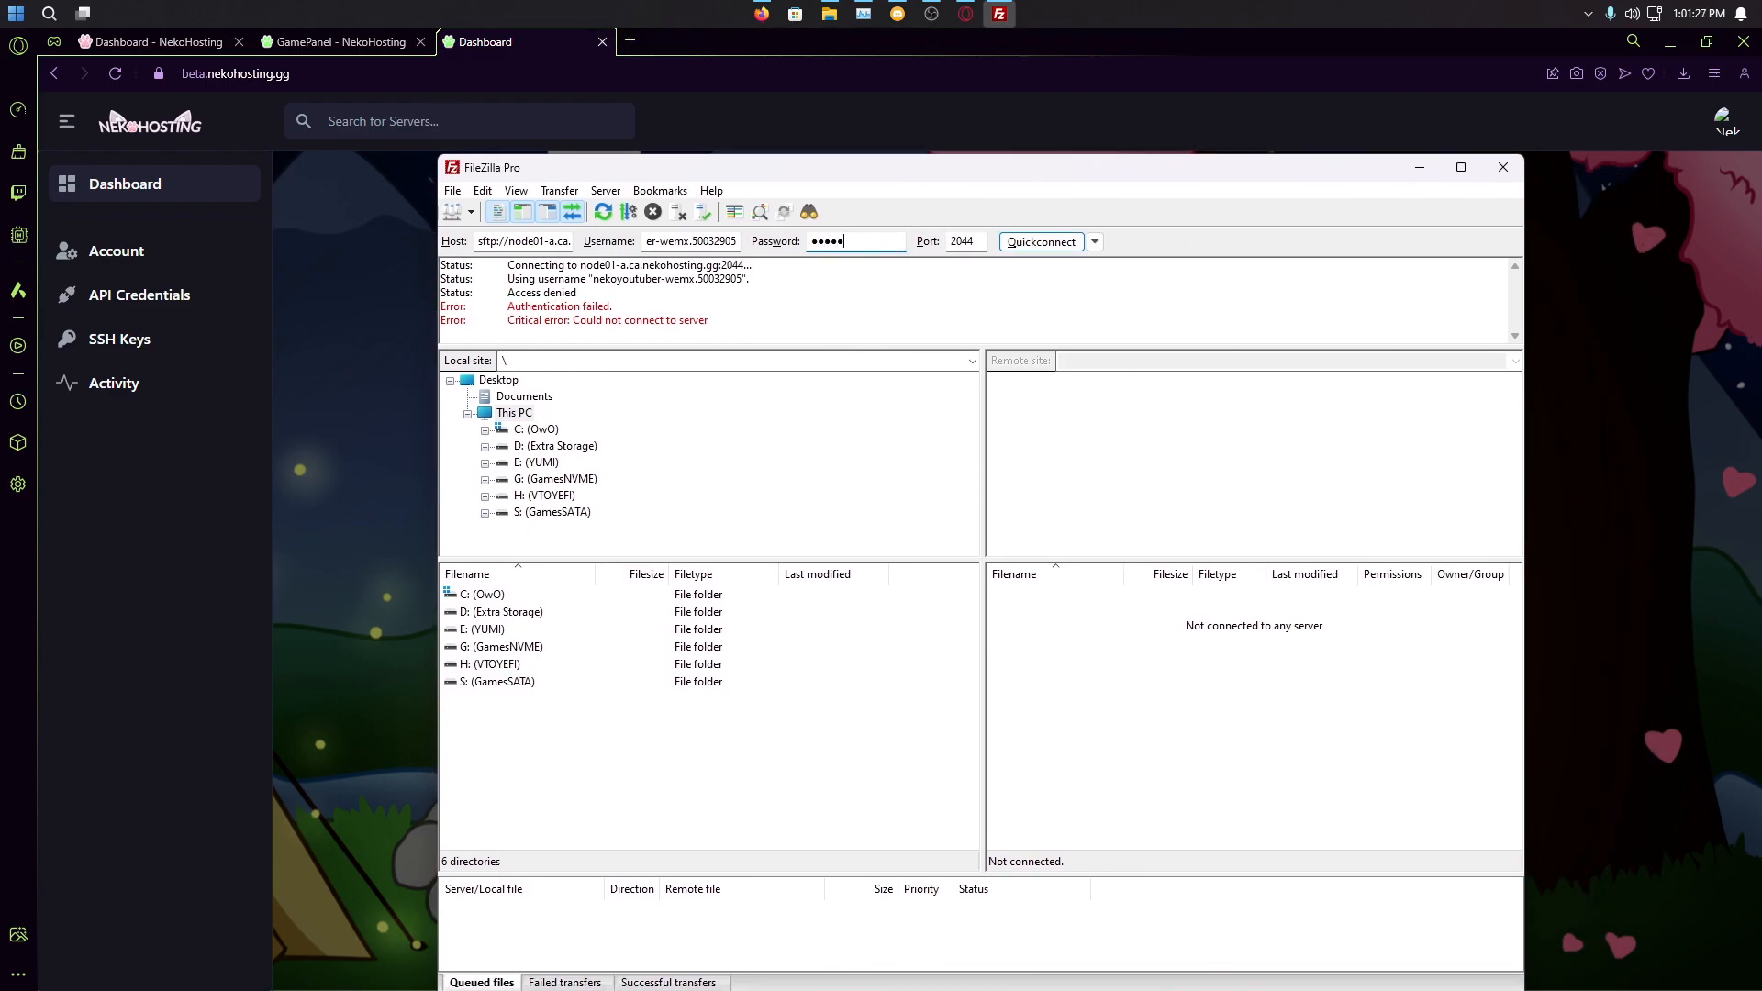
pyautogui.click(1042, 241)
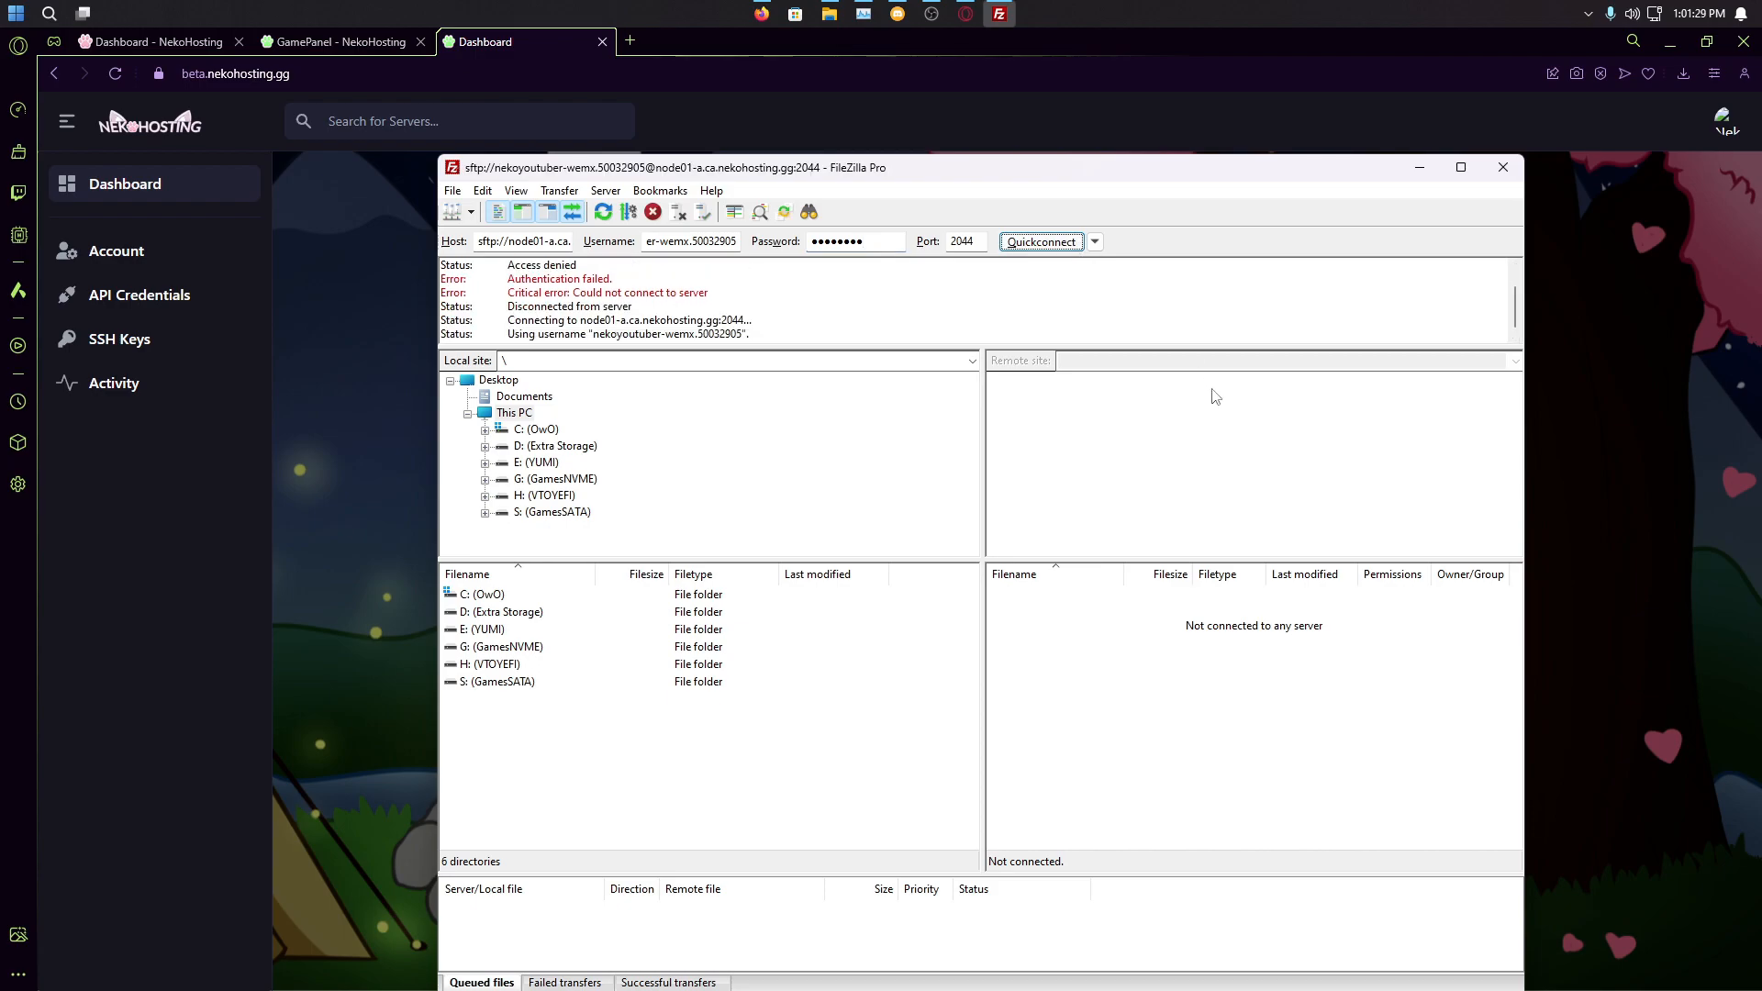
pyautogui.moveTo(1082, 182); pyautogui.dragTo(930, 209)
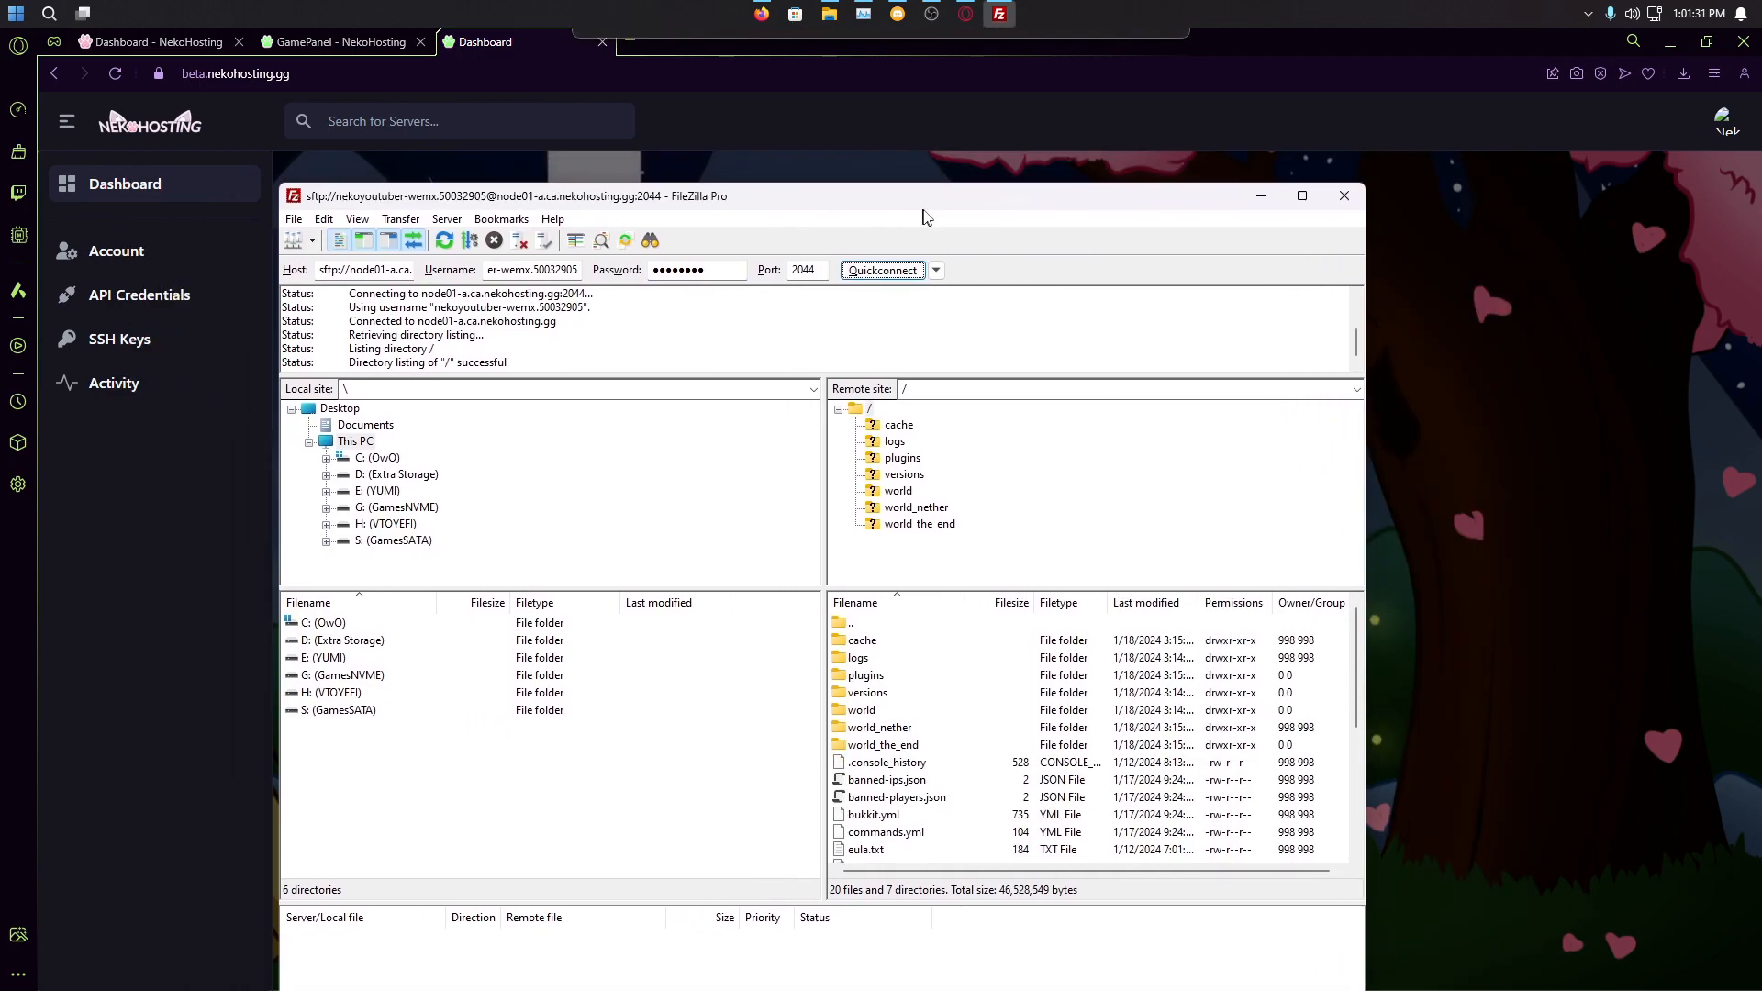
pyautogui.moveTo(899, 204); pyautogui.dragTo(958, 136)
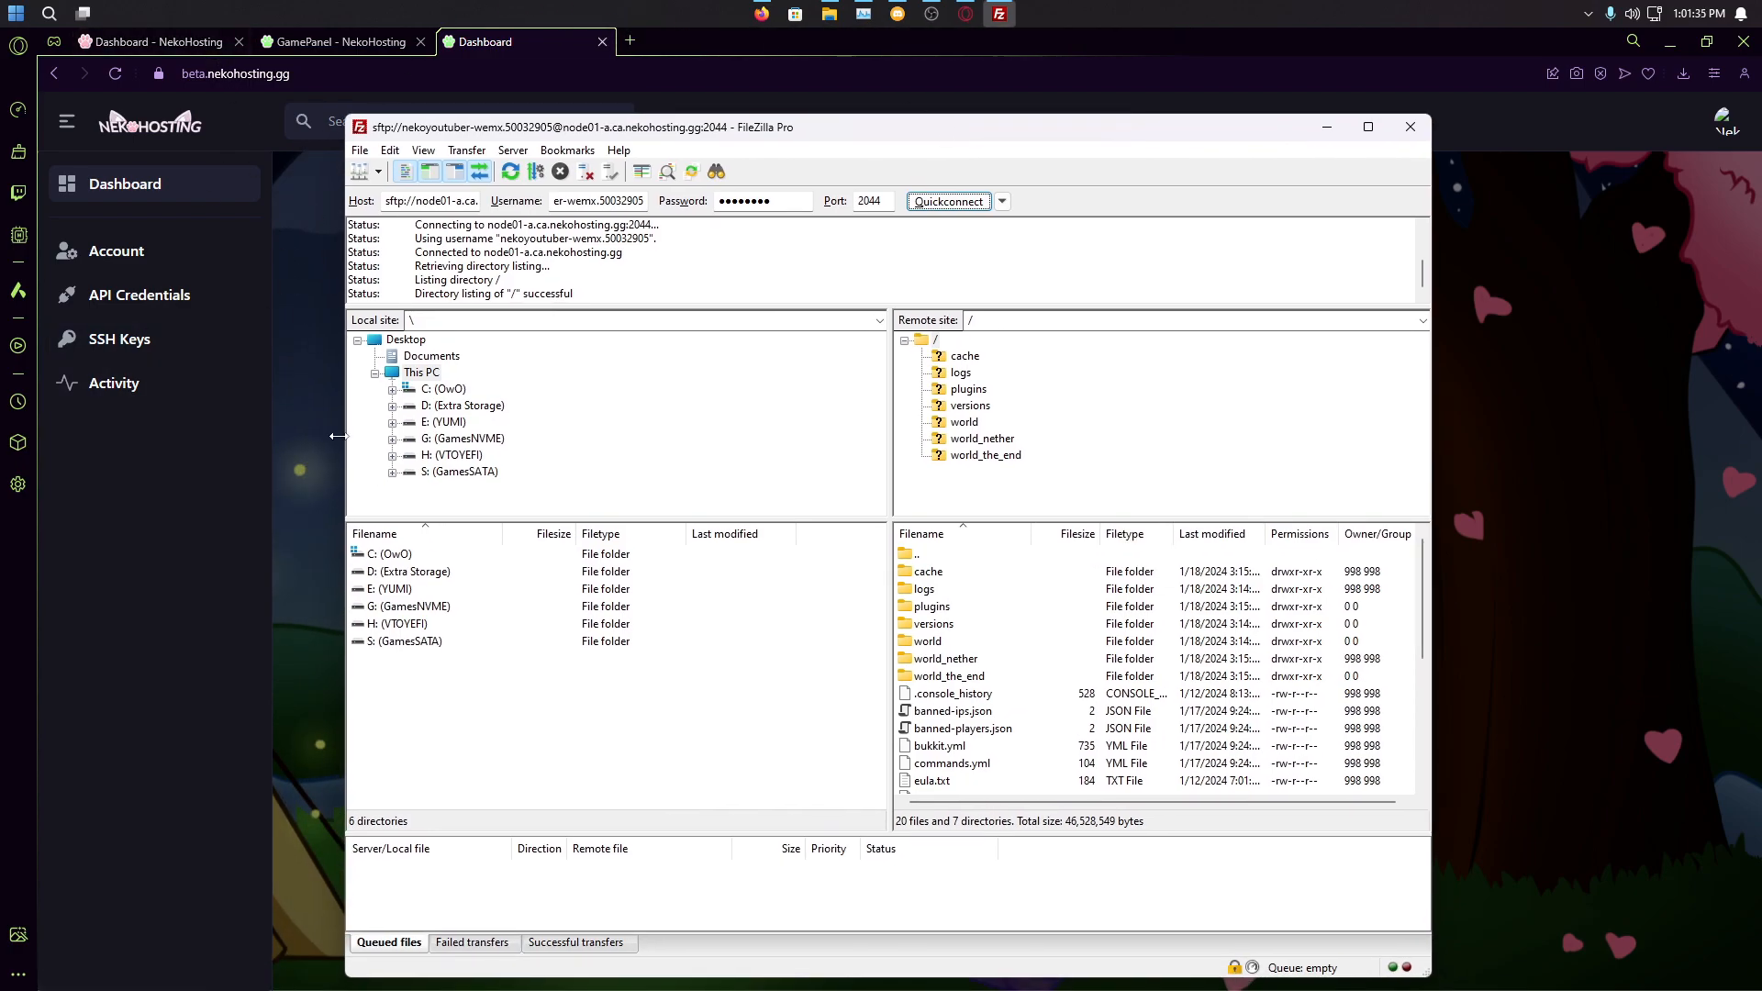
pyautogui.click(1368, 126)
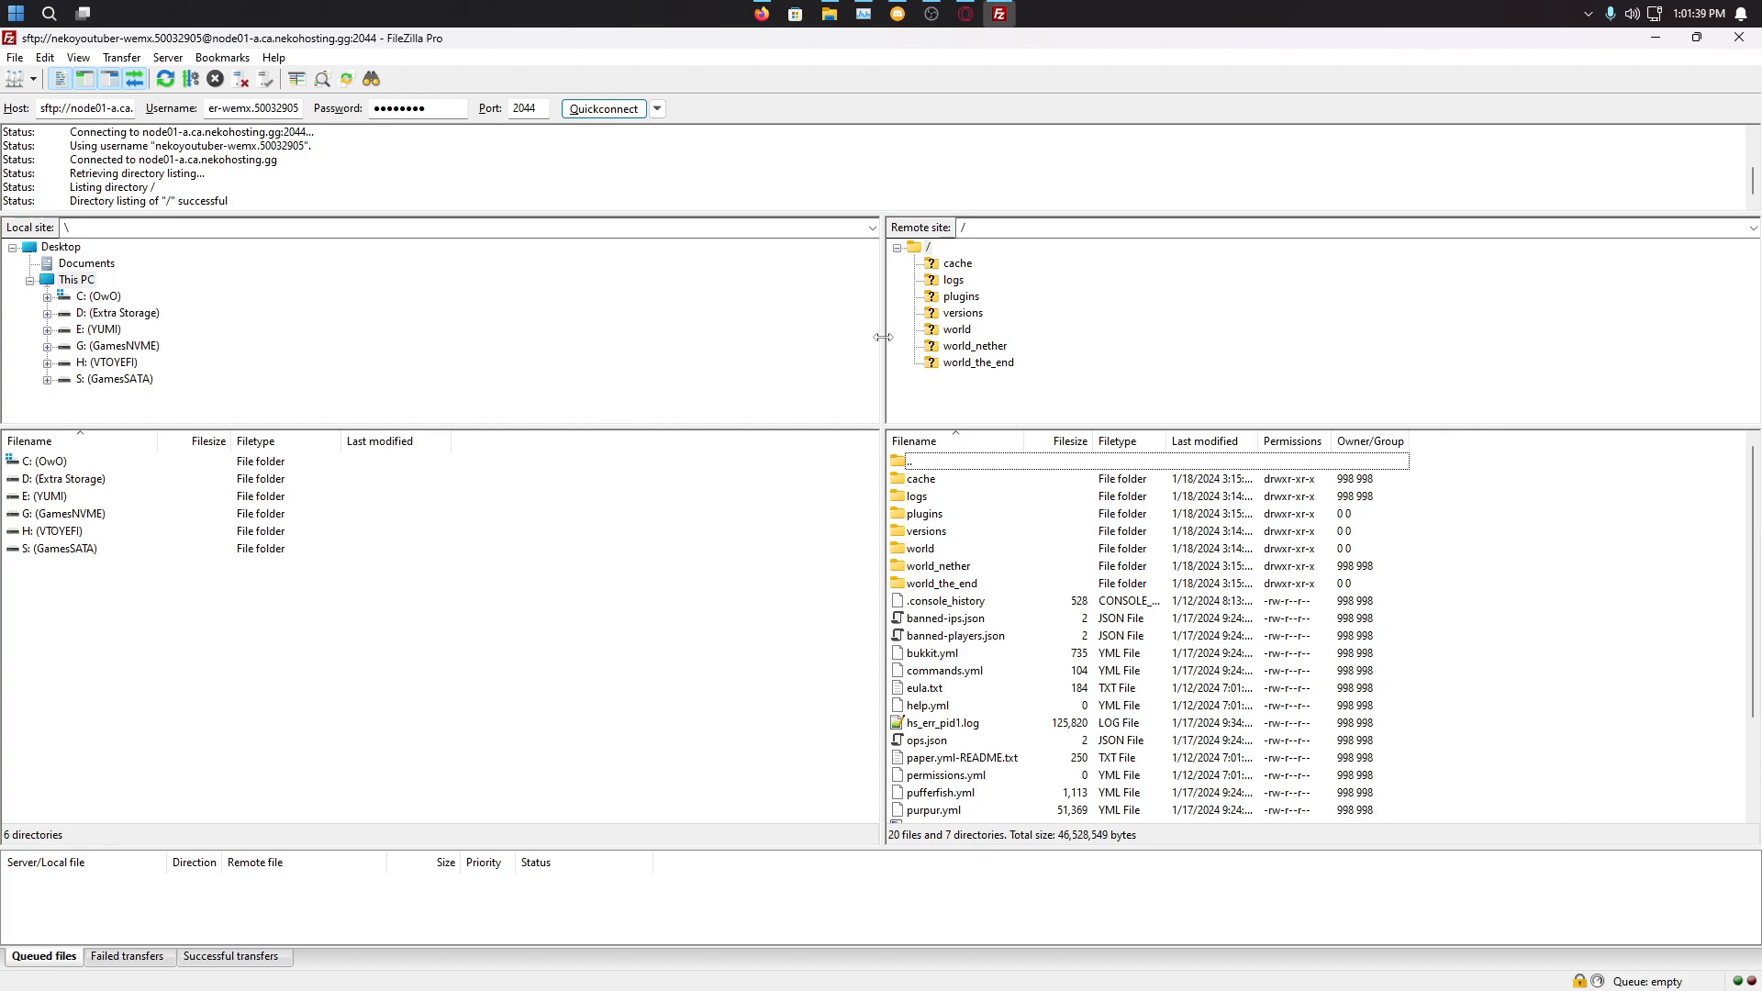
# Step: Select world, world_nether and world_the_end in FileZilla's remote list and confirm deleting them
pyautogui.moveTo(883, 339); pyautogui.dragTo(688, 339)
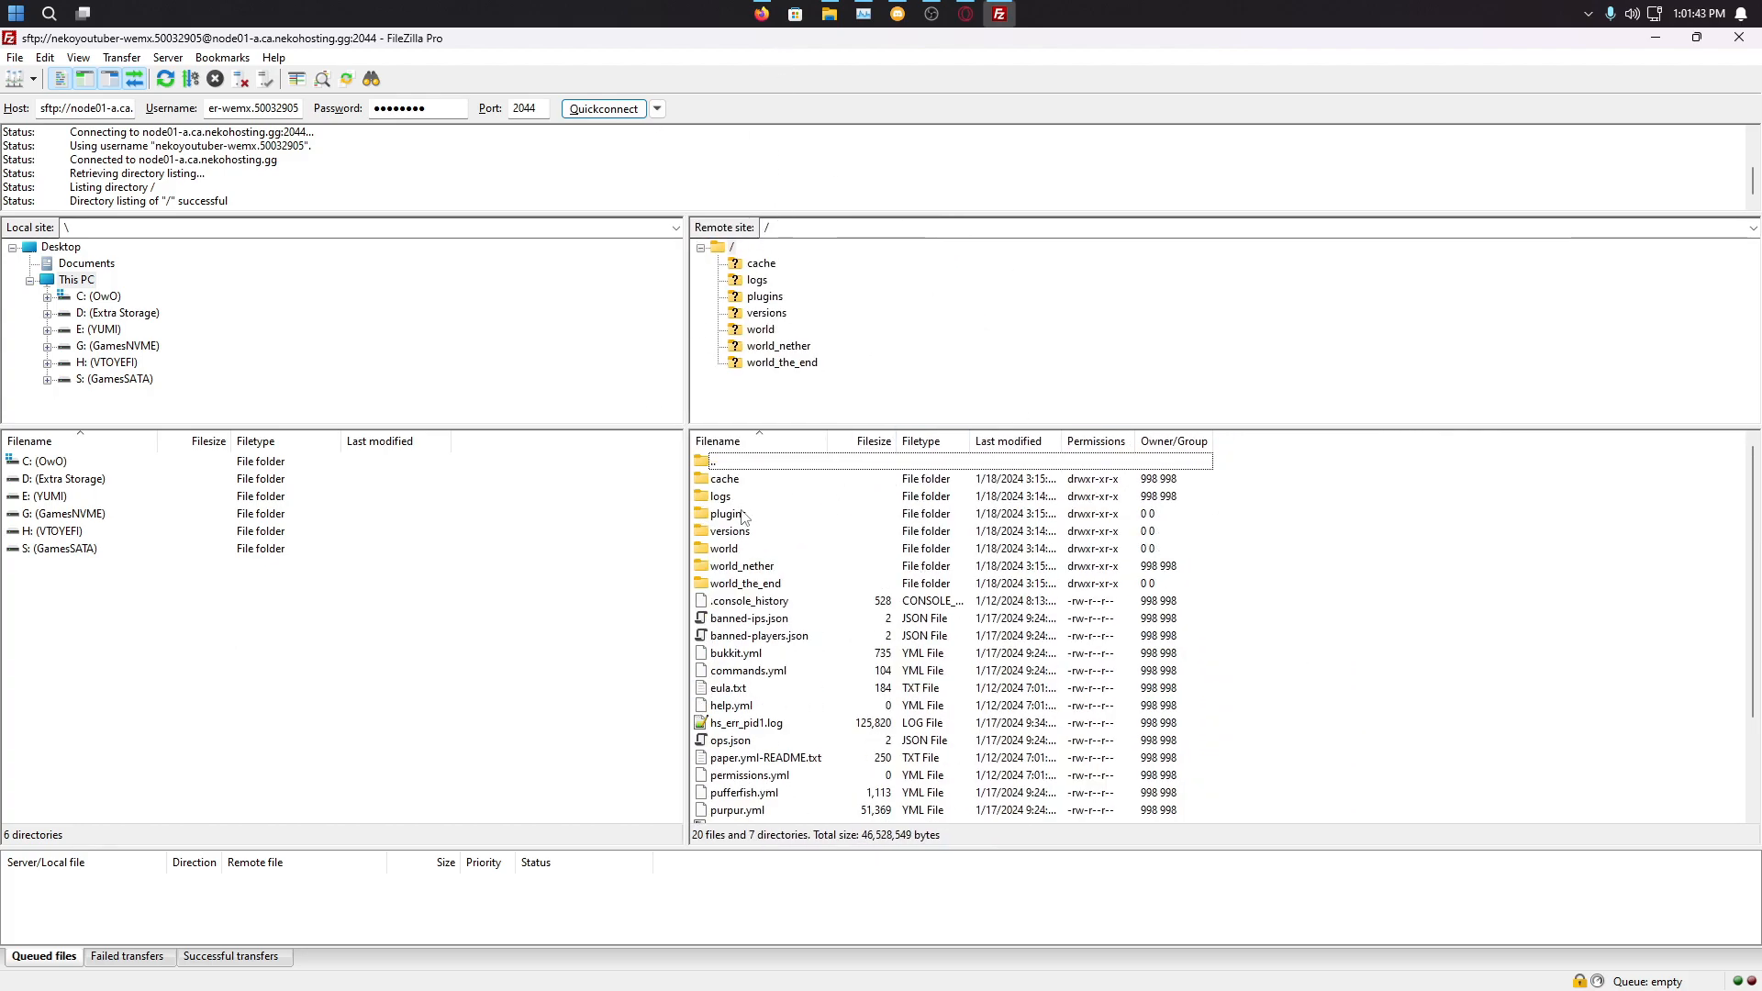
pyautogui.moveTo(1225, 594); pyautogui.dragTo(1003, 550)
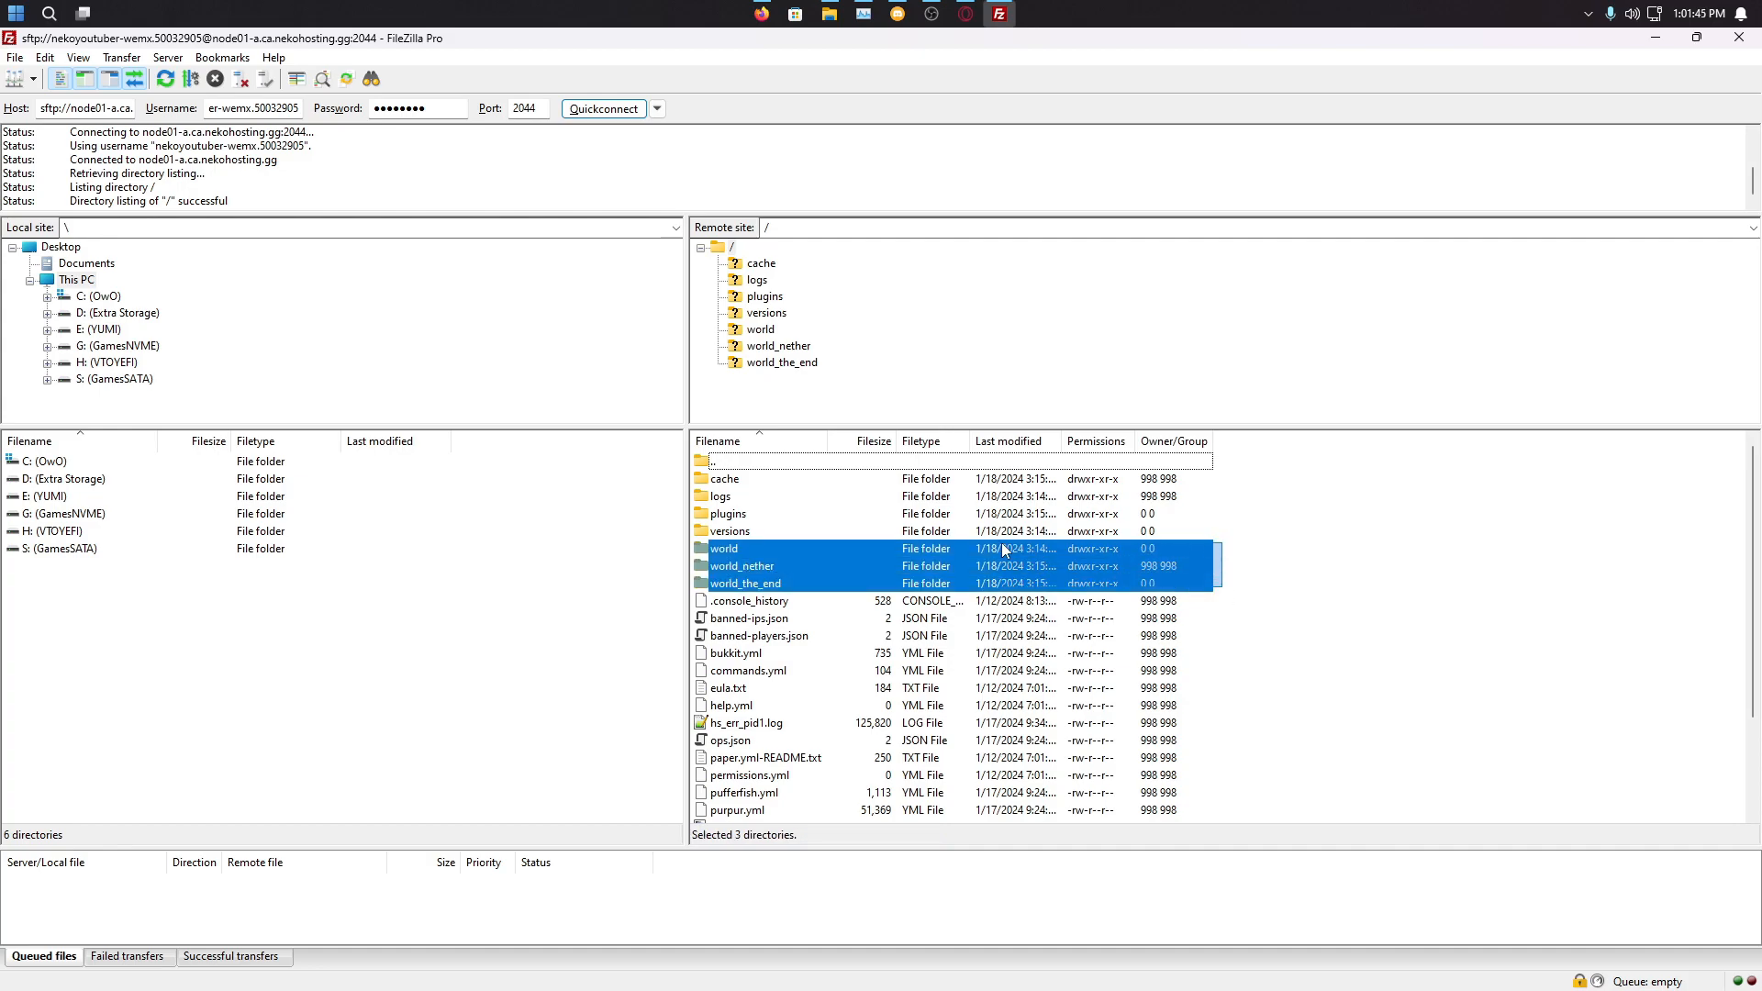
pyautogui.press('Delete')
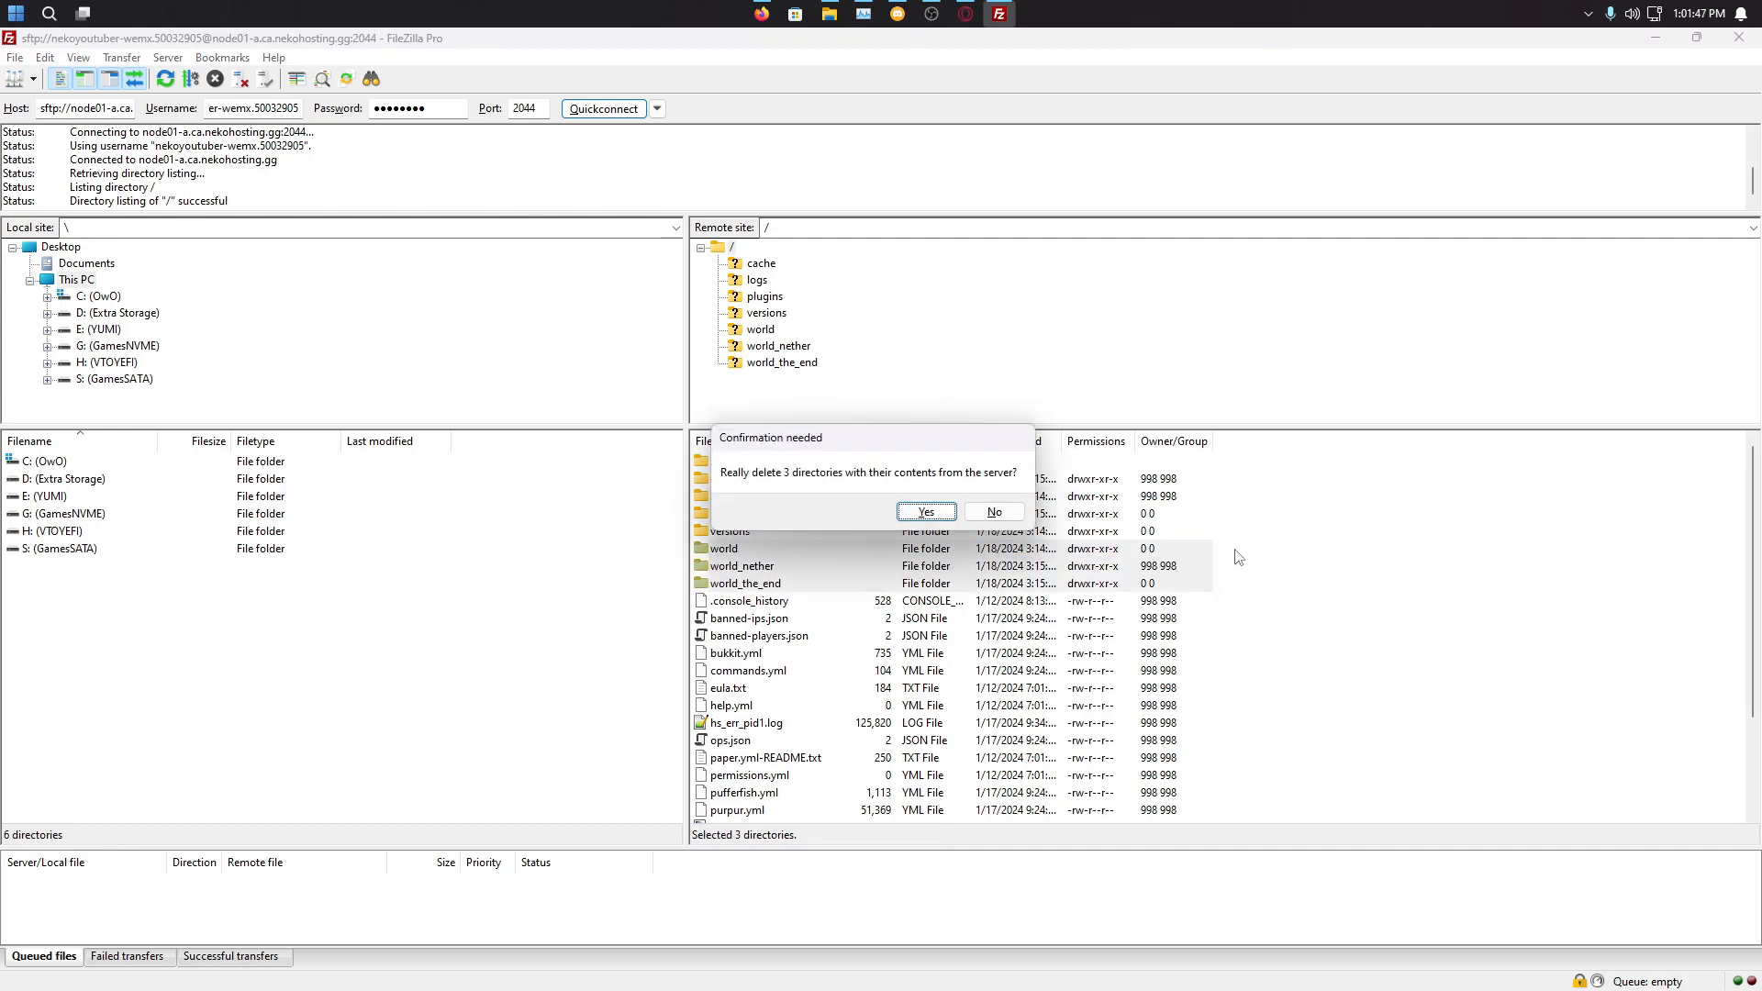
pyautogui.press('Return')
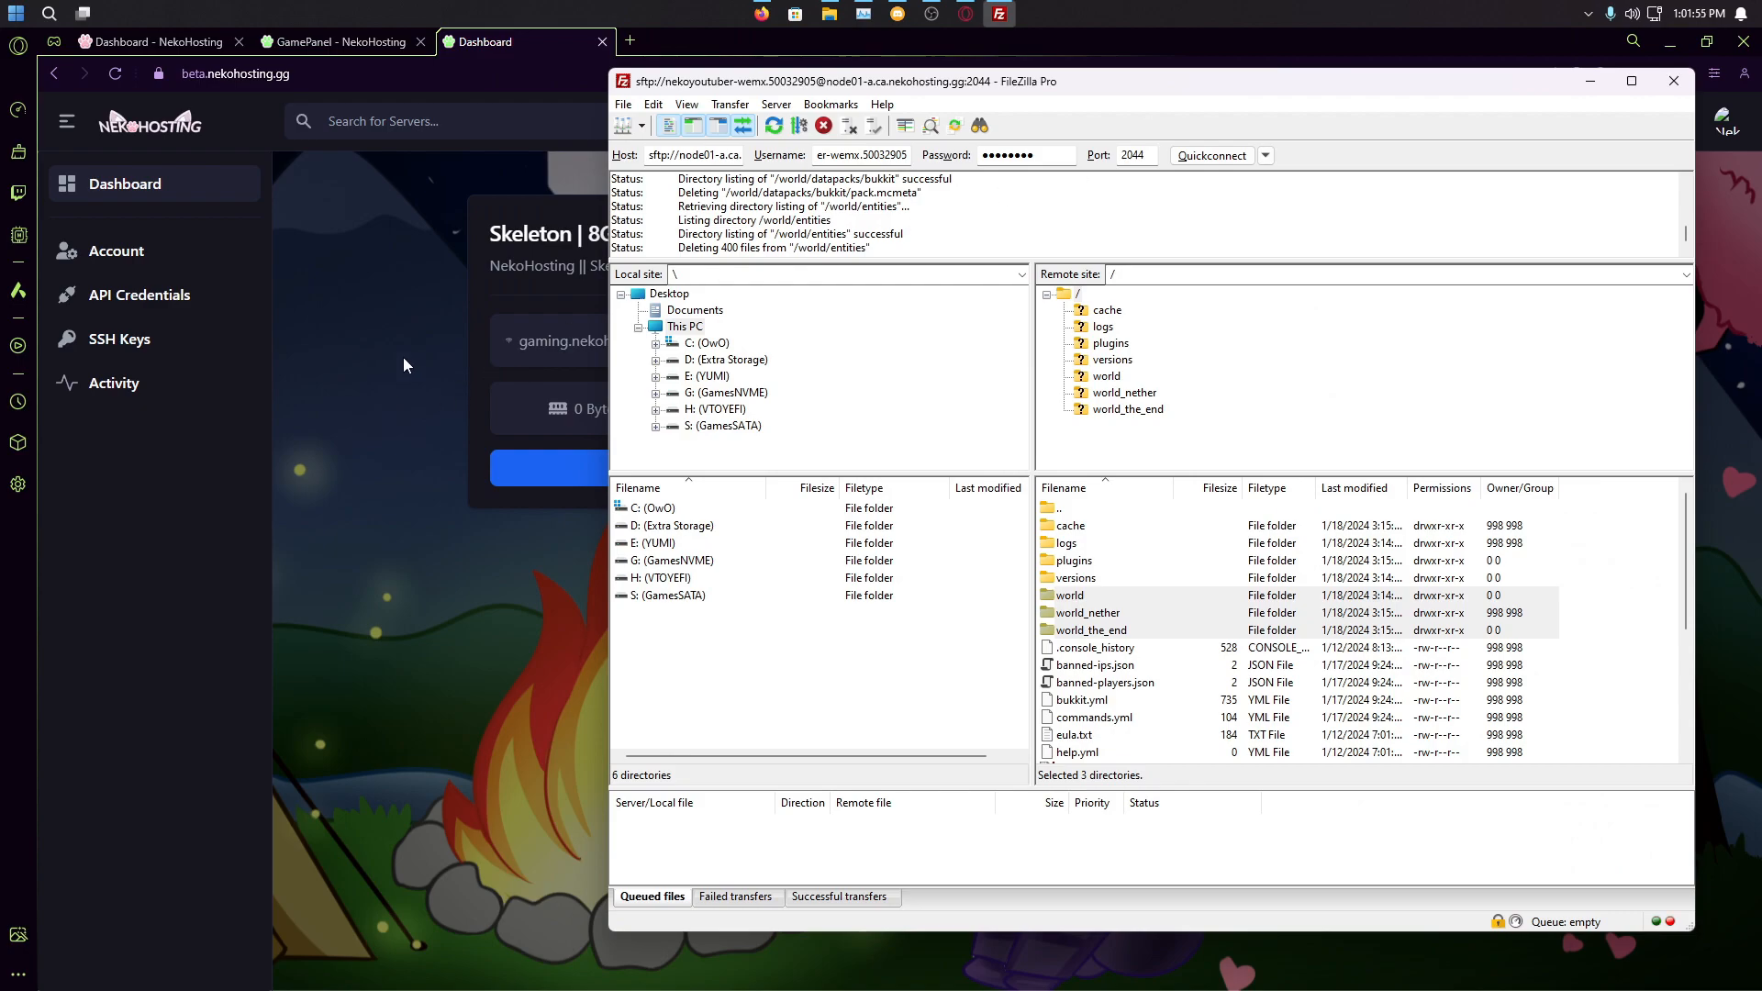
pyautogui.click(403, 372)
pyautogui.click(661, 464)
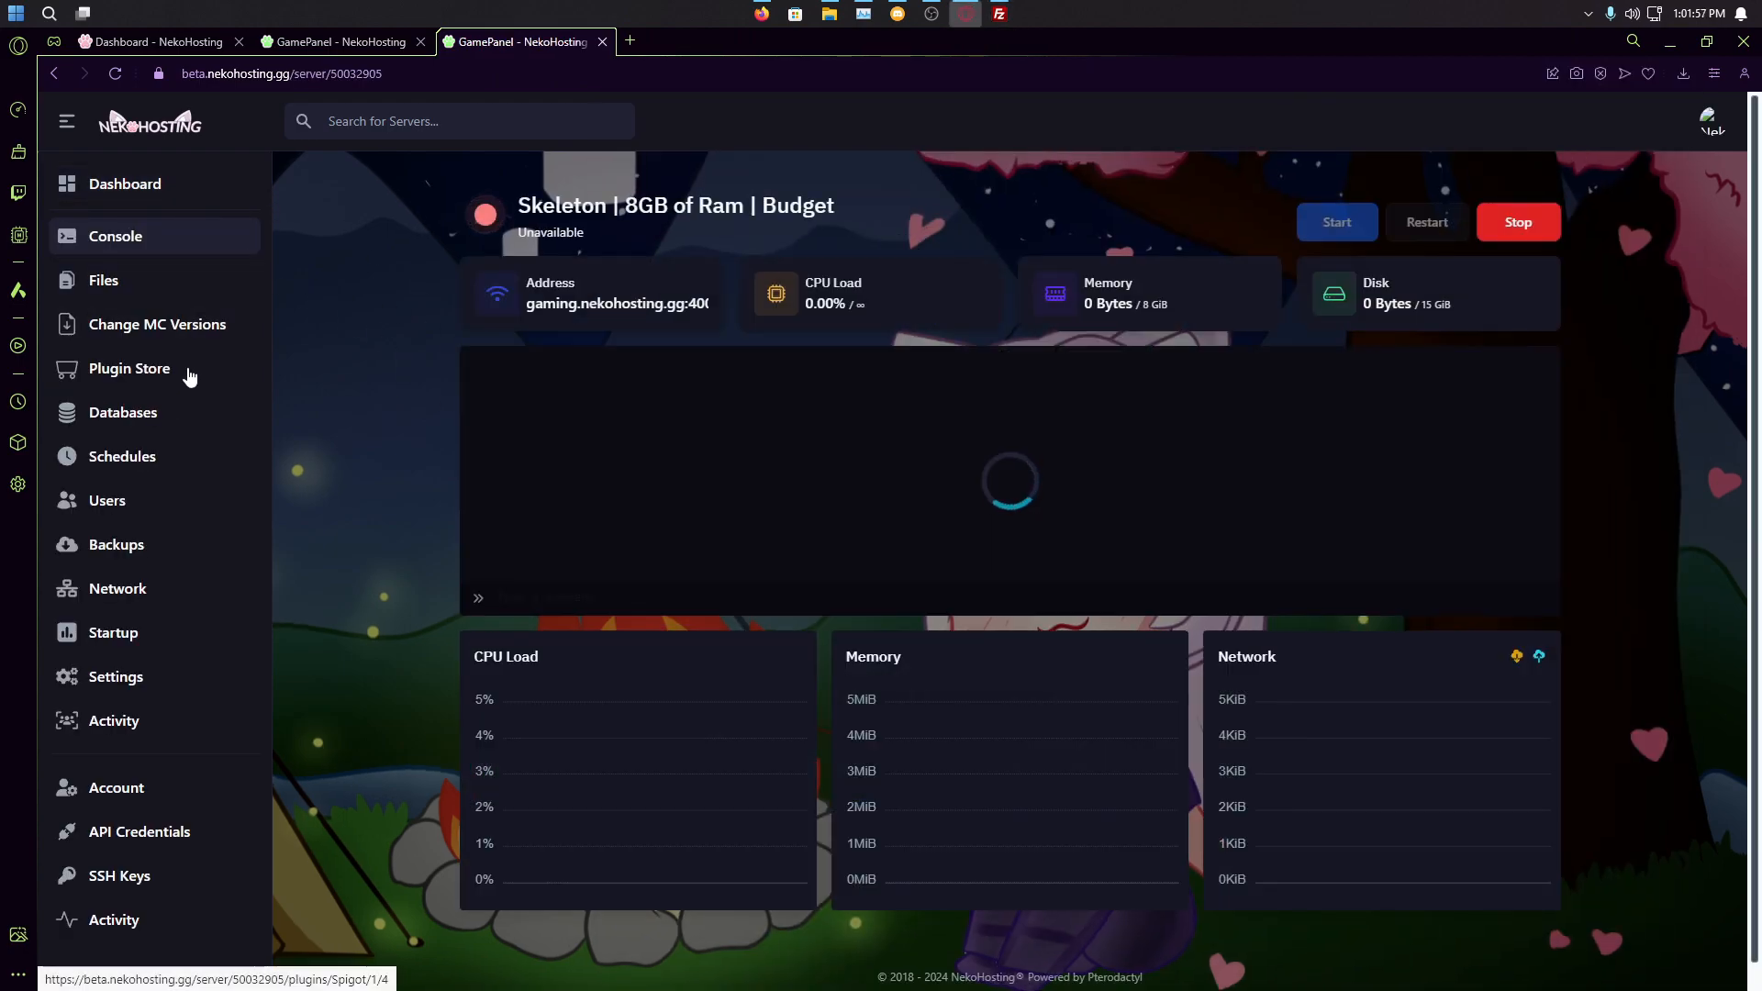
# Step: Mark world, world_nether and world_the_end in the panel's Files list and confirm Delete
pyautogui.click(185, 281)
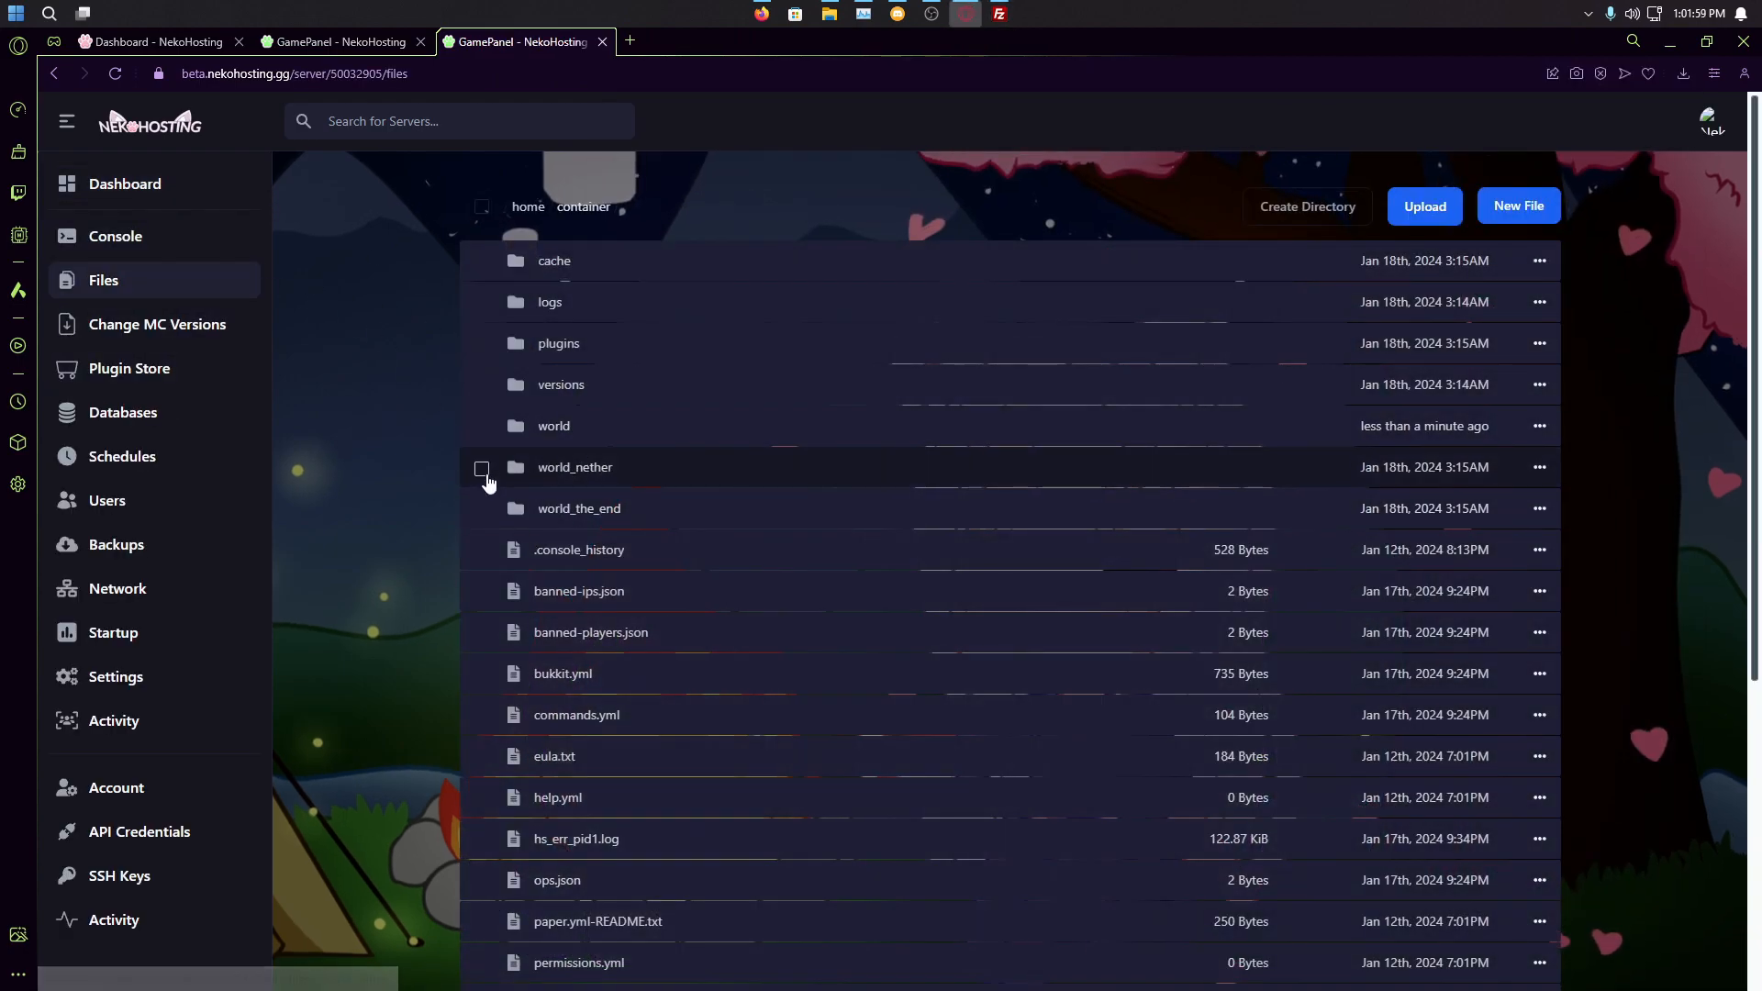
pyautogui.click(481, 510)
pyautogui.click(481, 427)
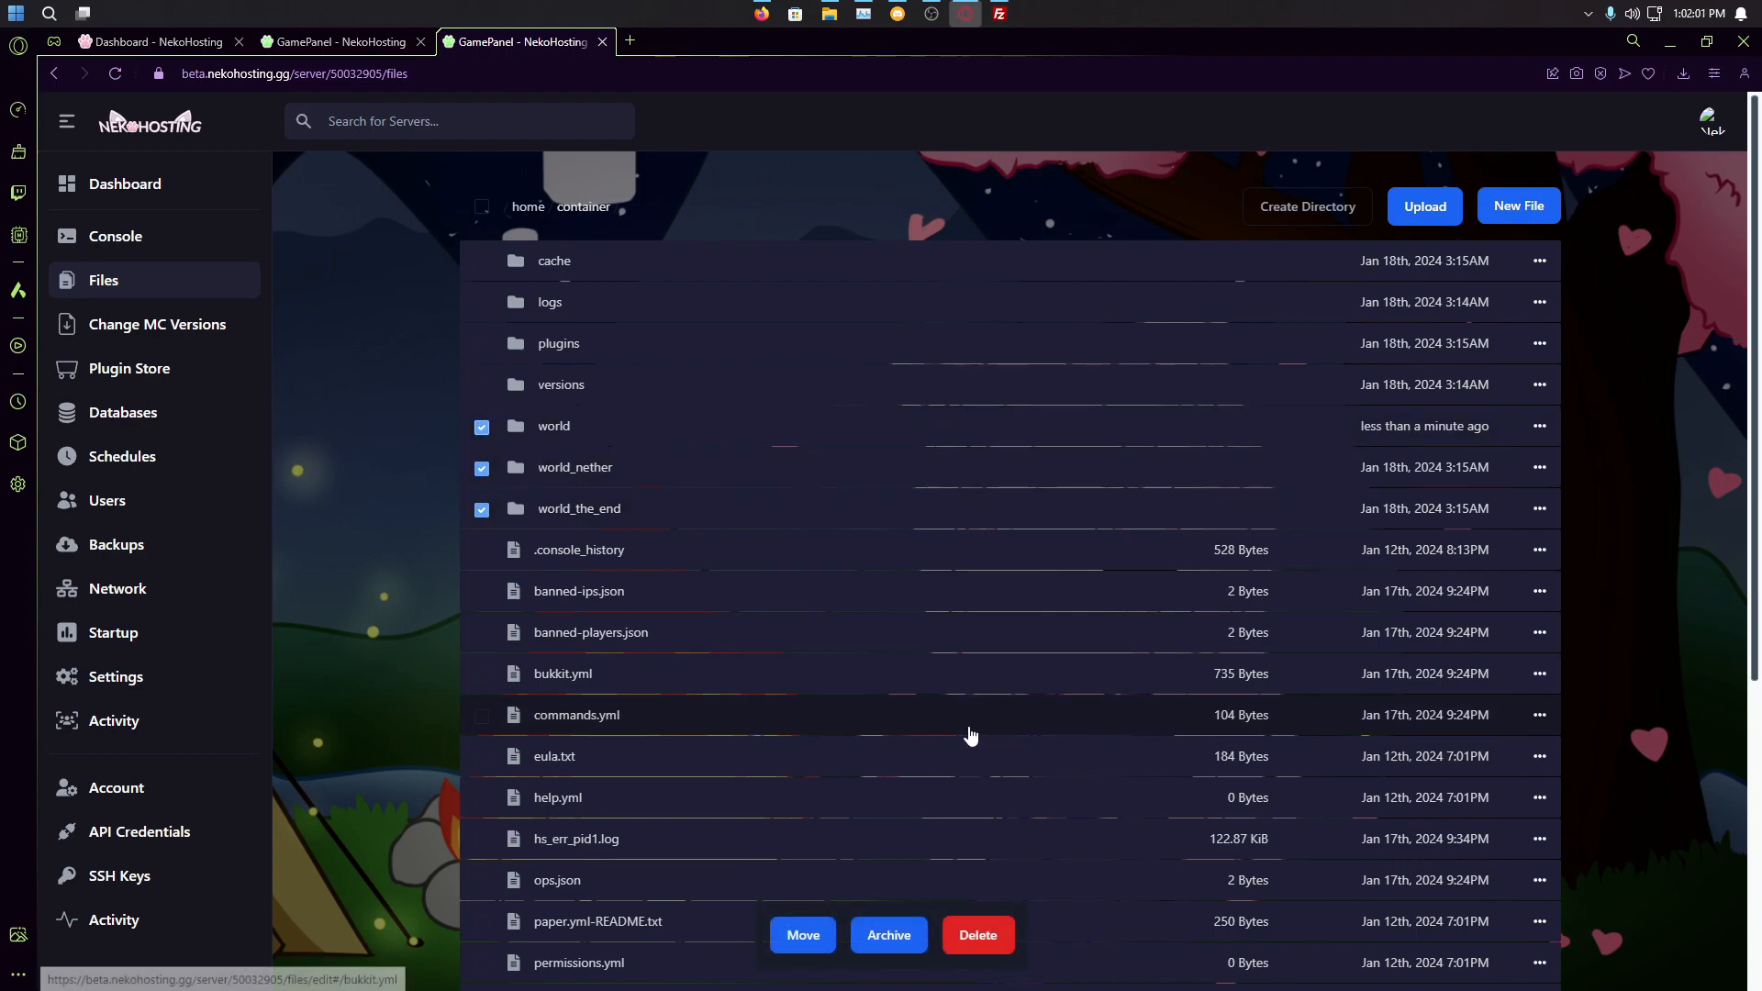
pyautogui.click(977, 934)
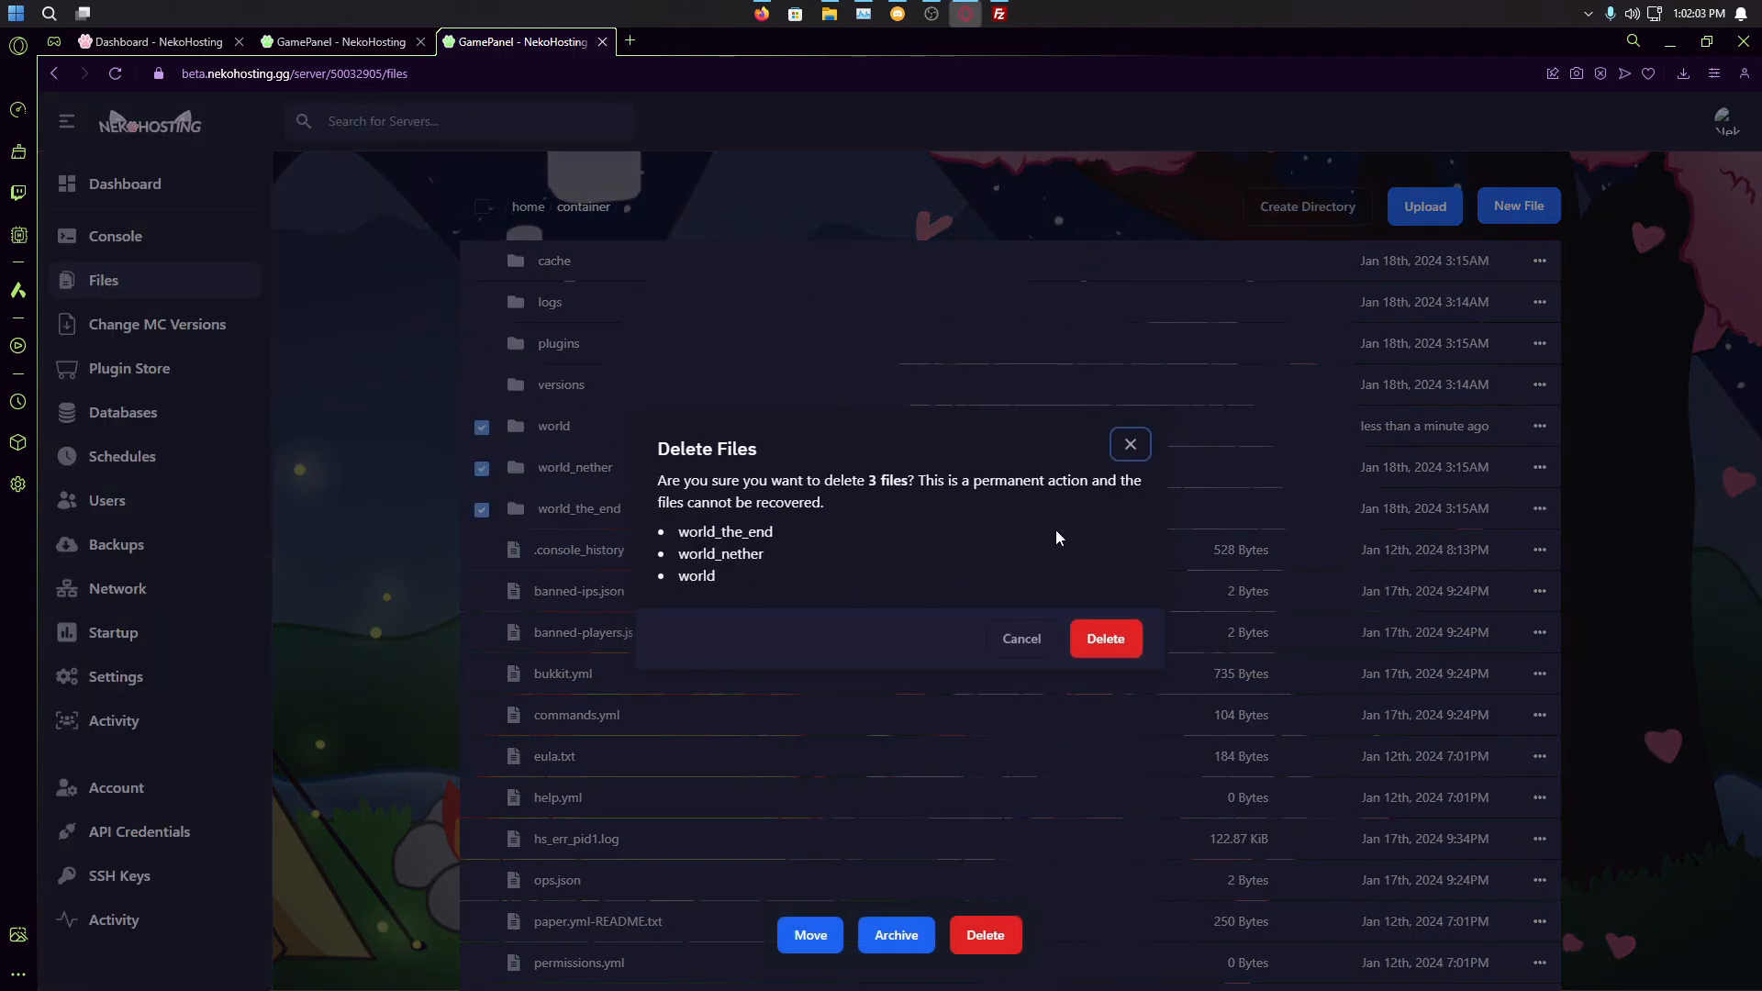
pyautogui.click(1105, 638)
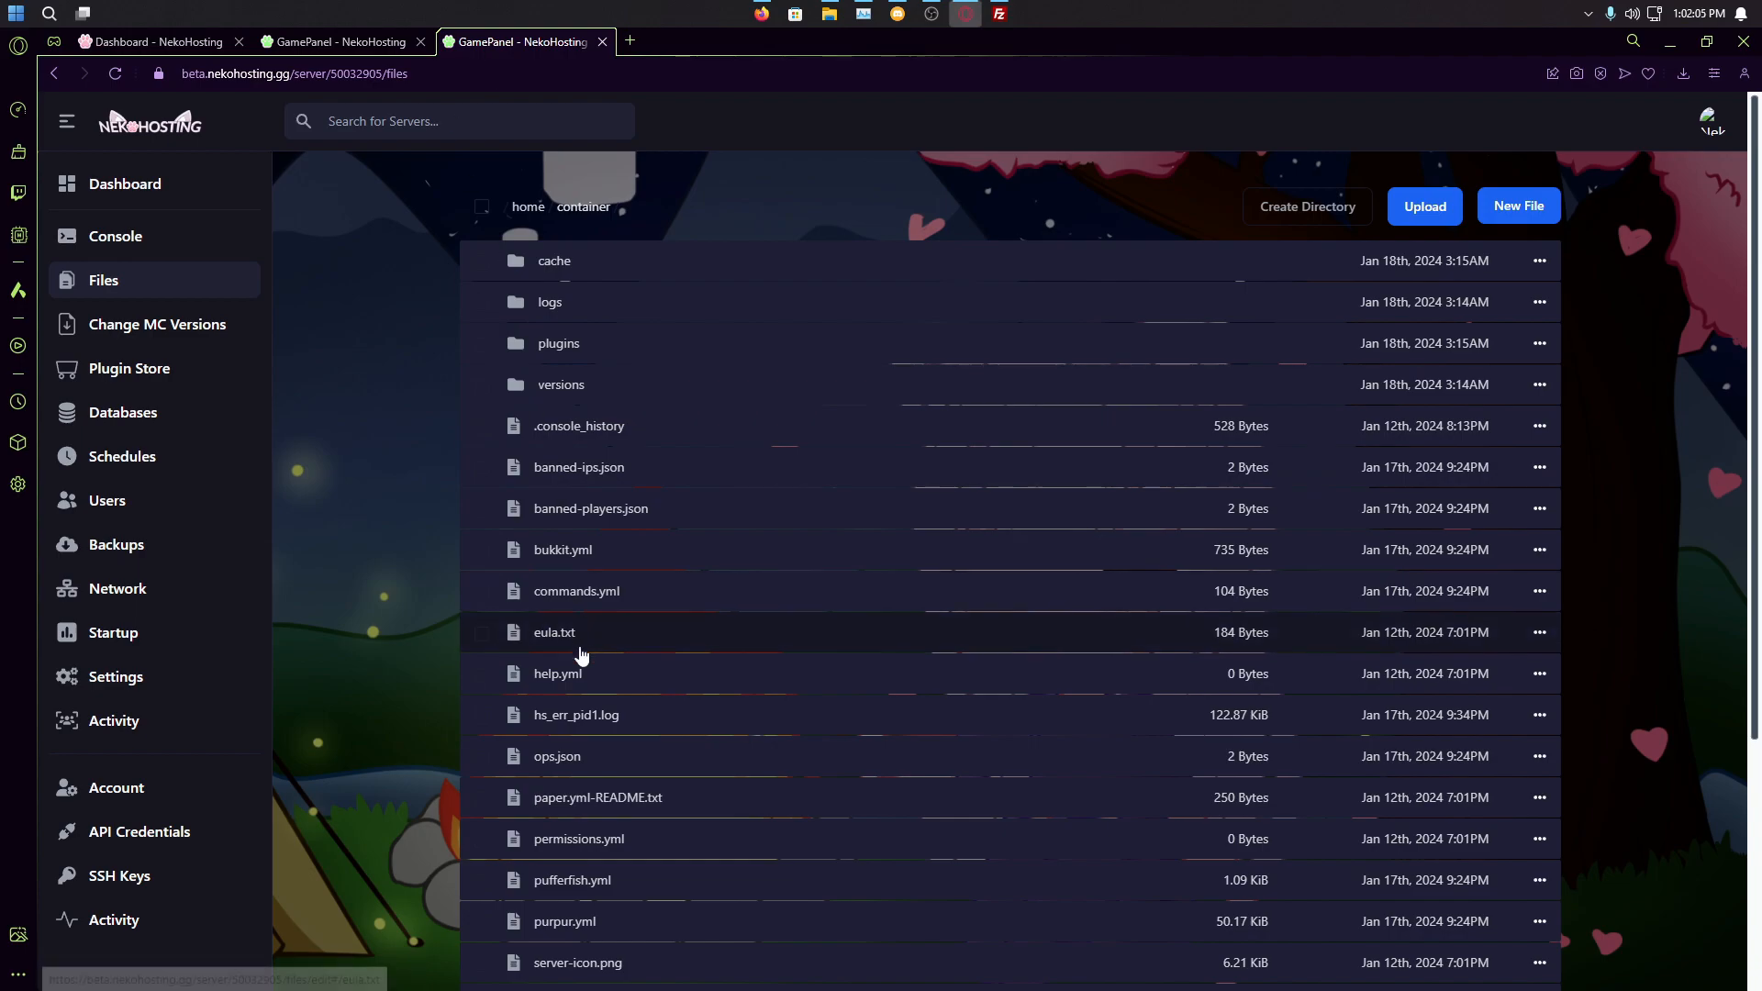
pyautogui.click(999, 14)
# Step: Close the busy FileZilla connection and confirm interrupting the running folder deletion
pyautogui.rightClick(1579, 620)
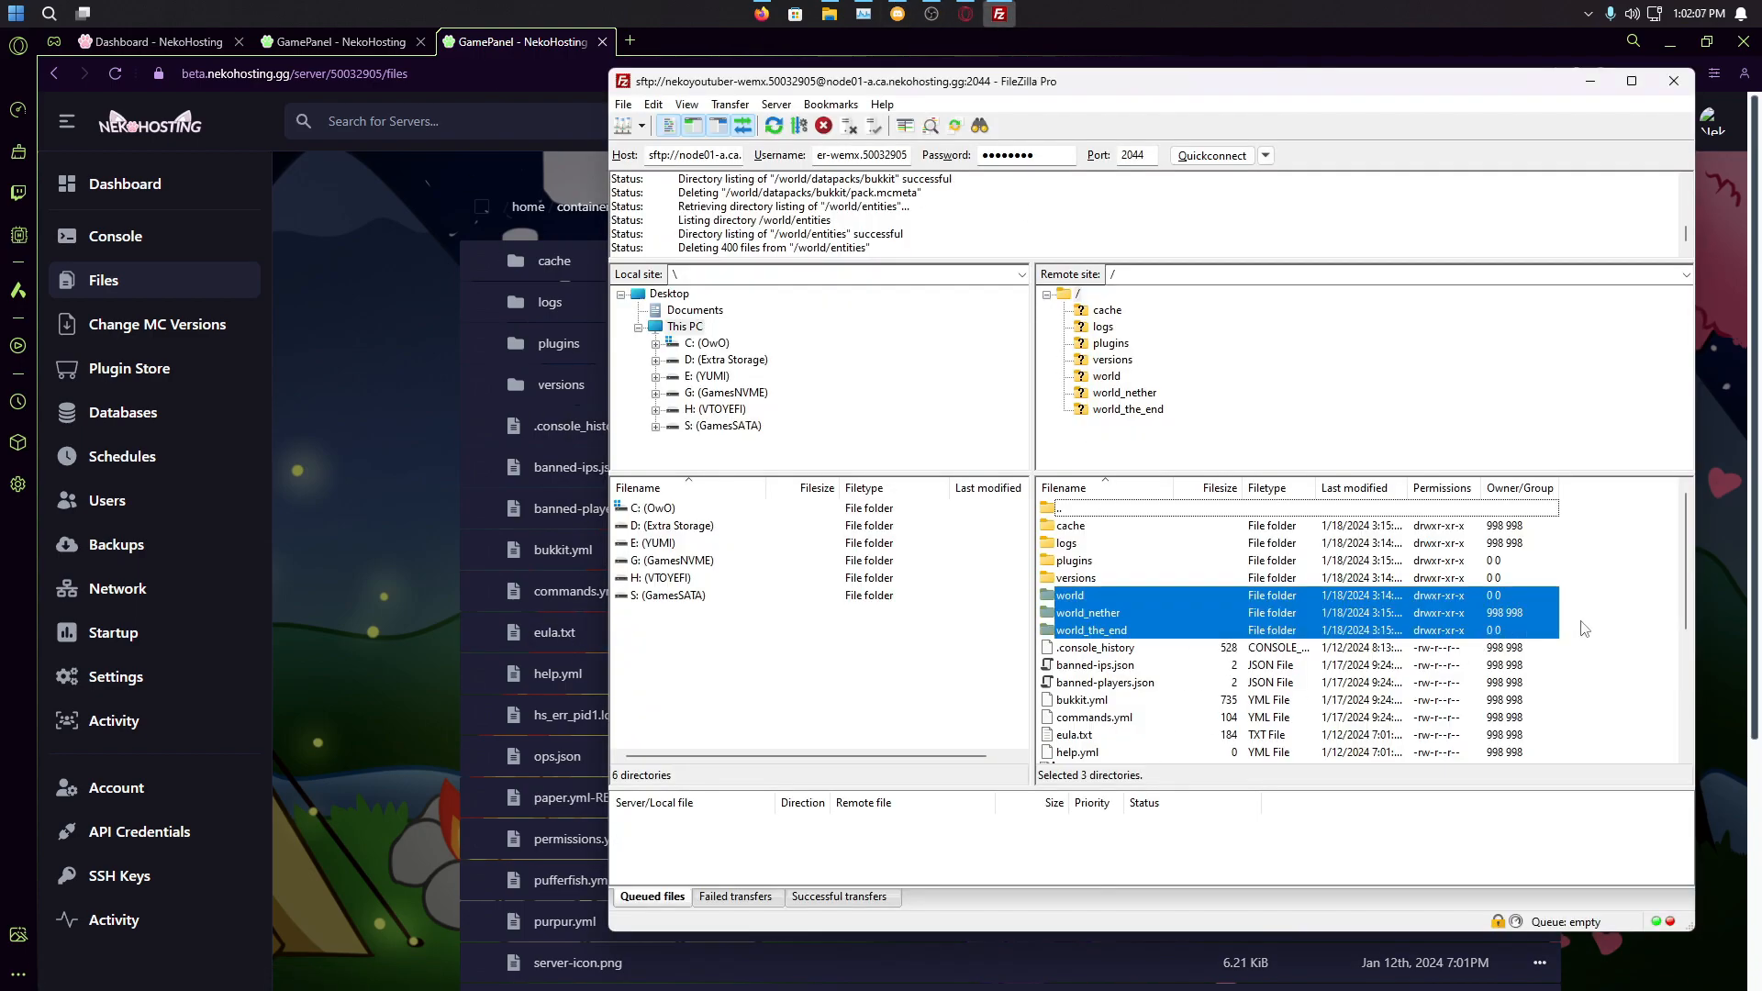
pyautogui.rightClick(1609, 587)
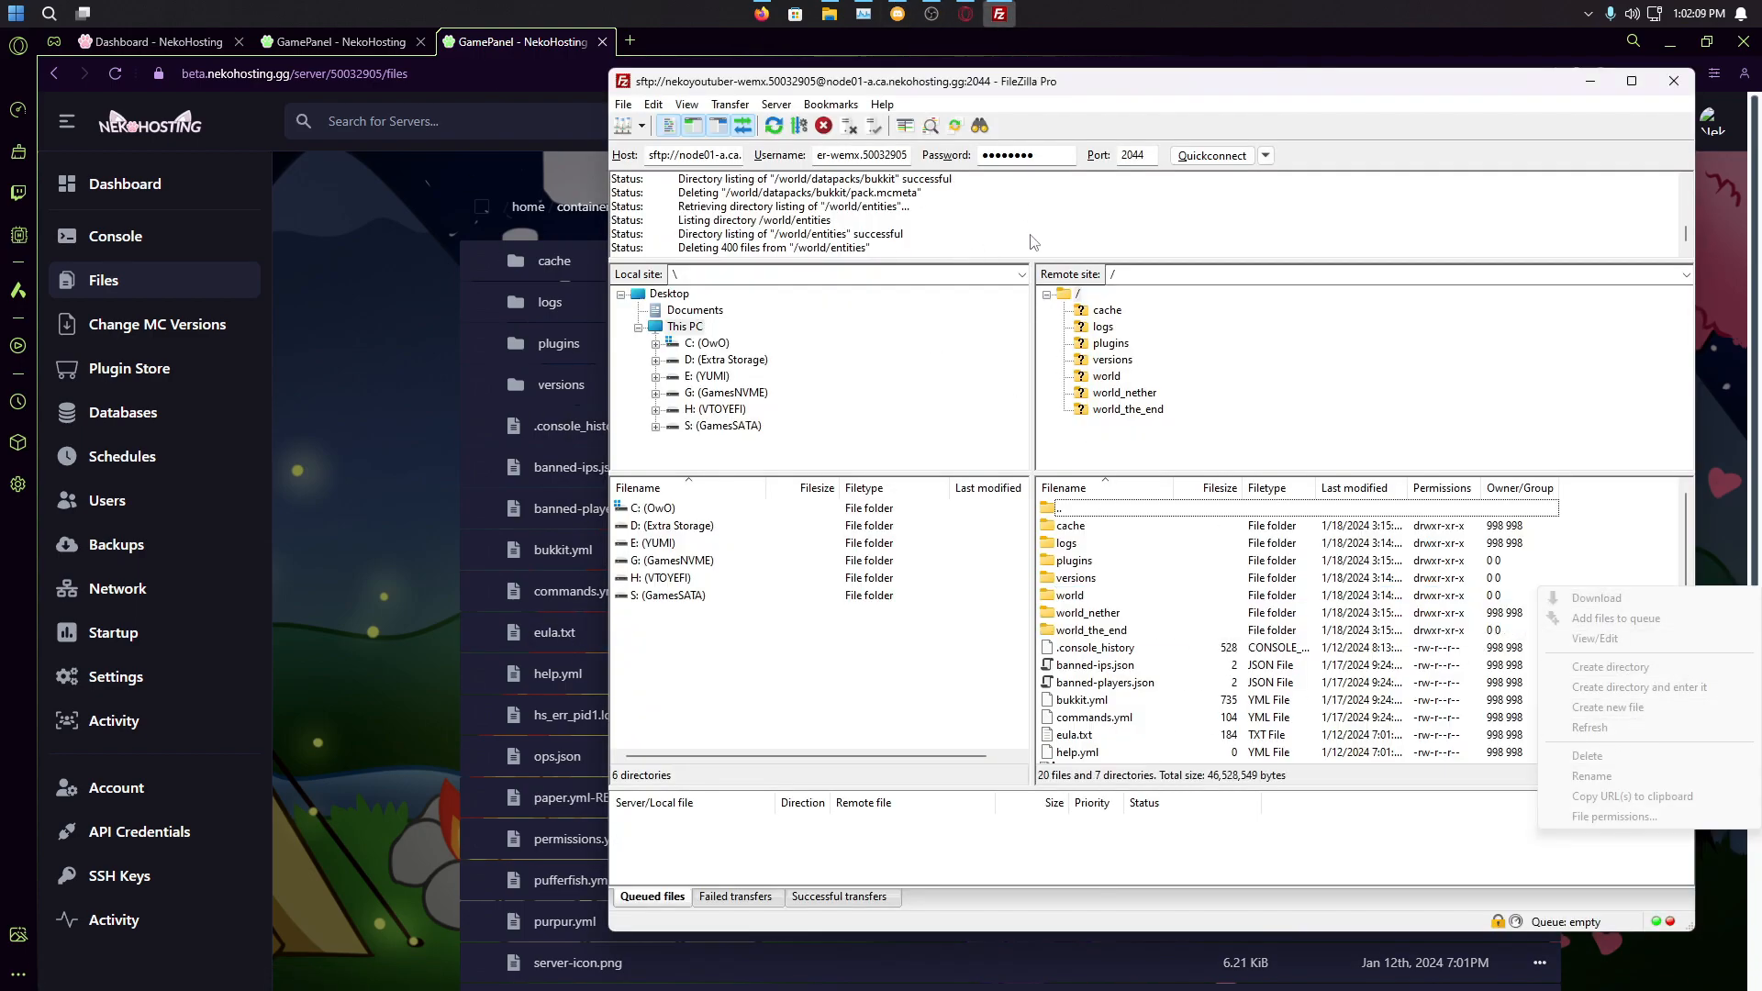
pyautogui.doubleClick(1171, 85)
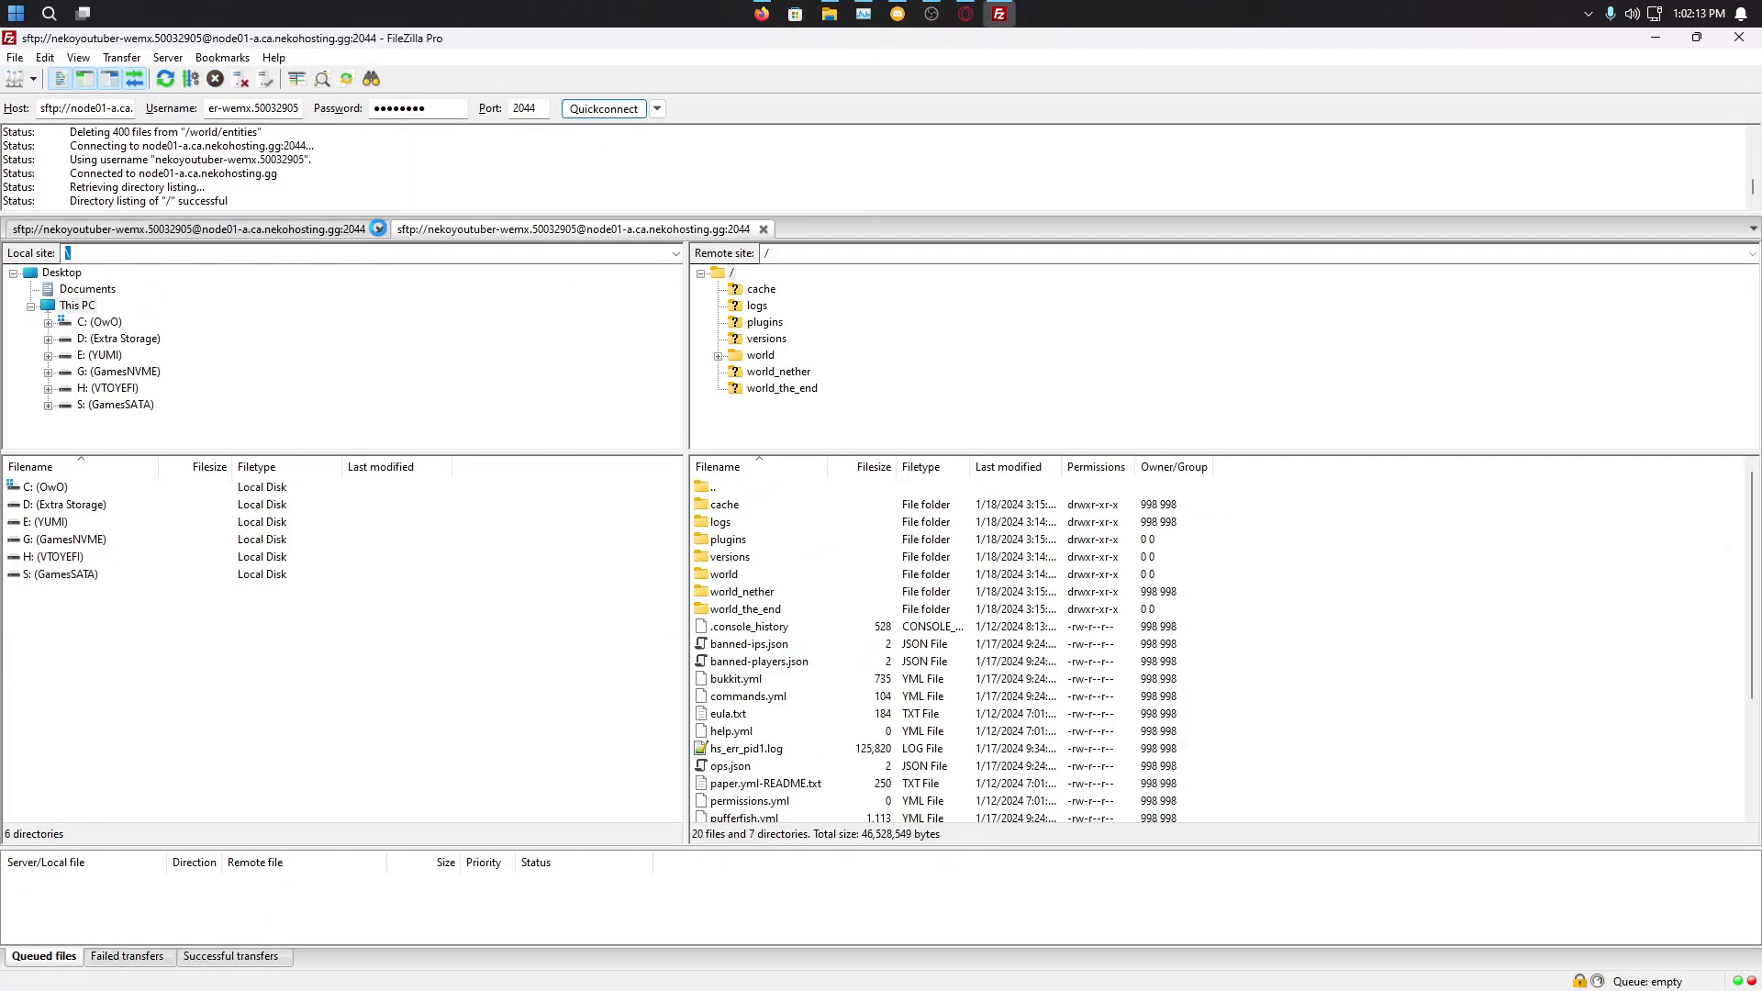
pyautogui.click(379, 229)
pyautogui.click(945, 521)
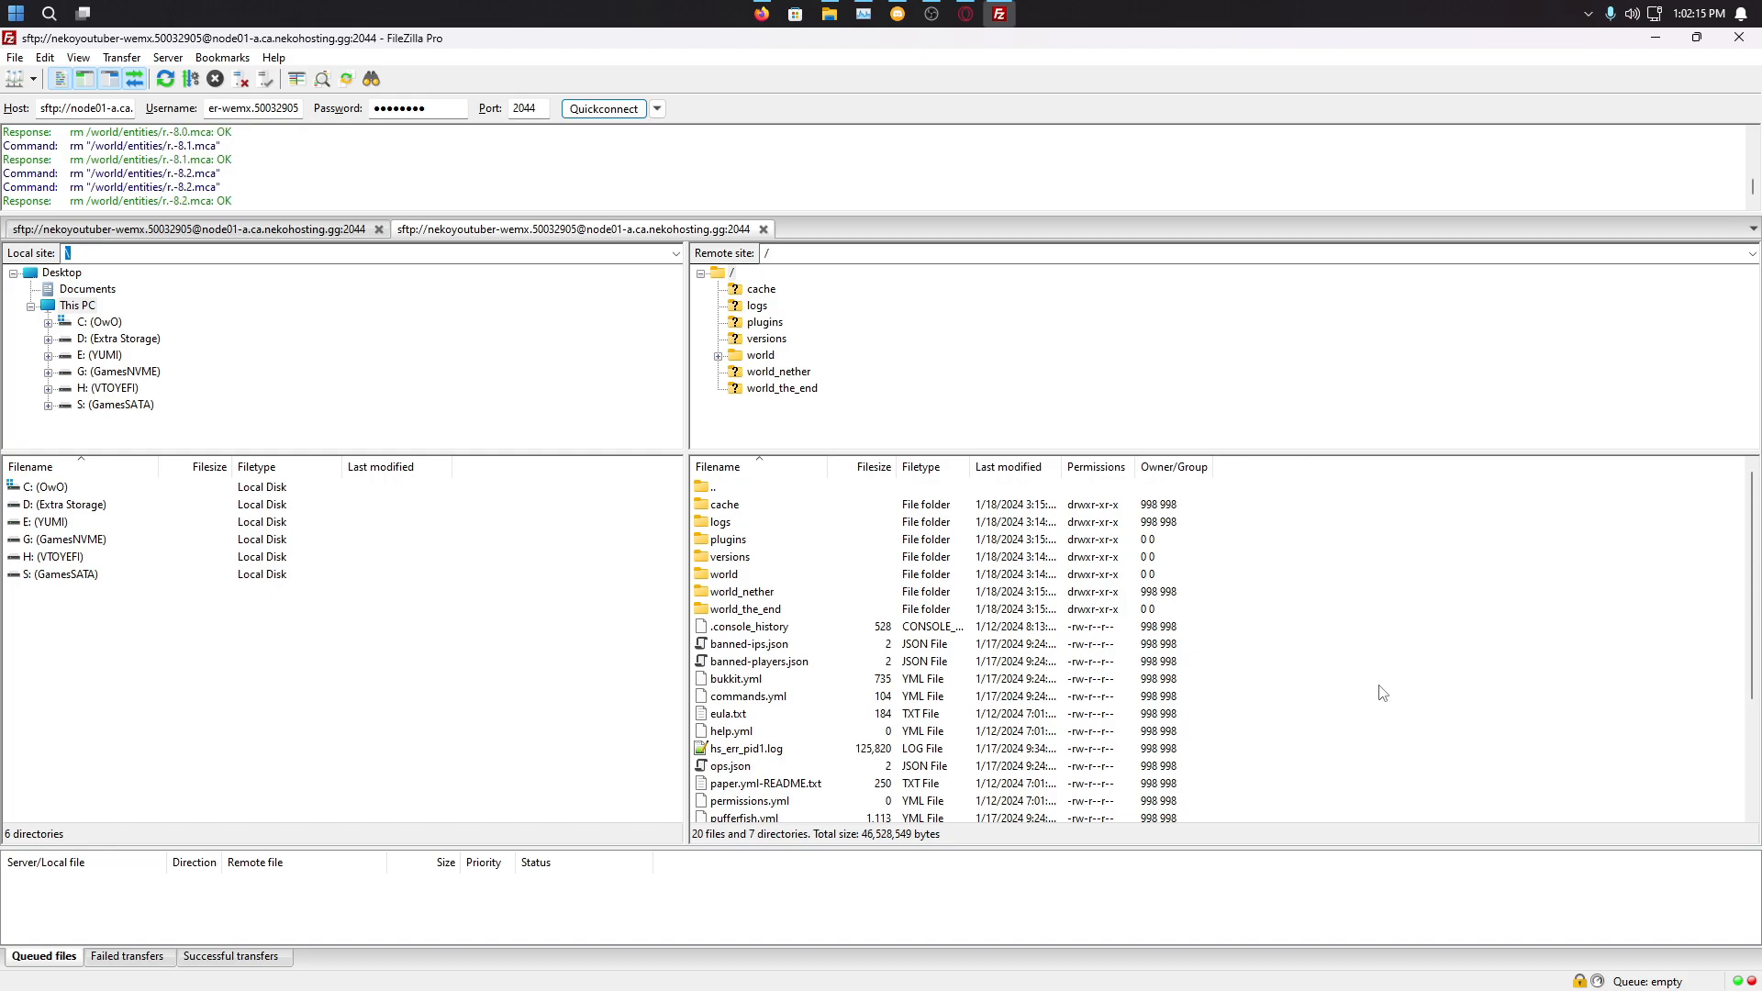
# Step: Refresh the server file listing so the world folders disappear
pyautogui.doubleClick(519, 49)
pyautogui.rightClick(1206, 588)
pyautogui.click(1344, 720)
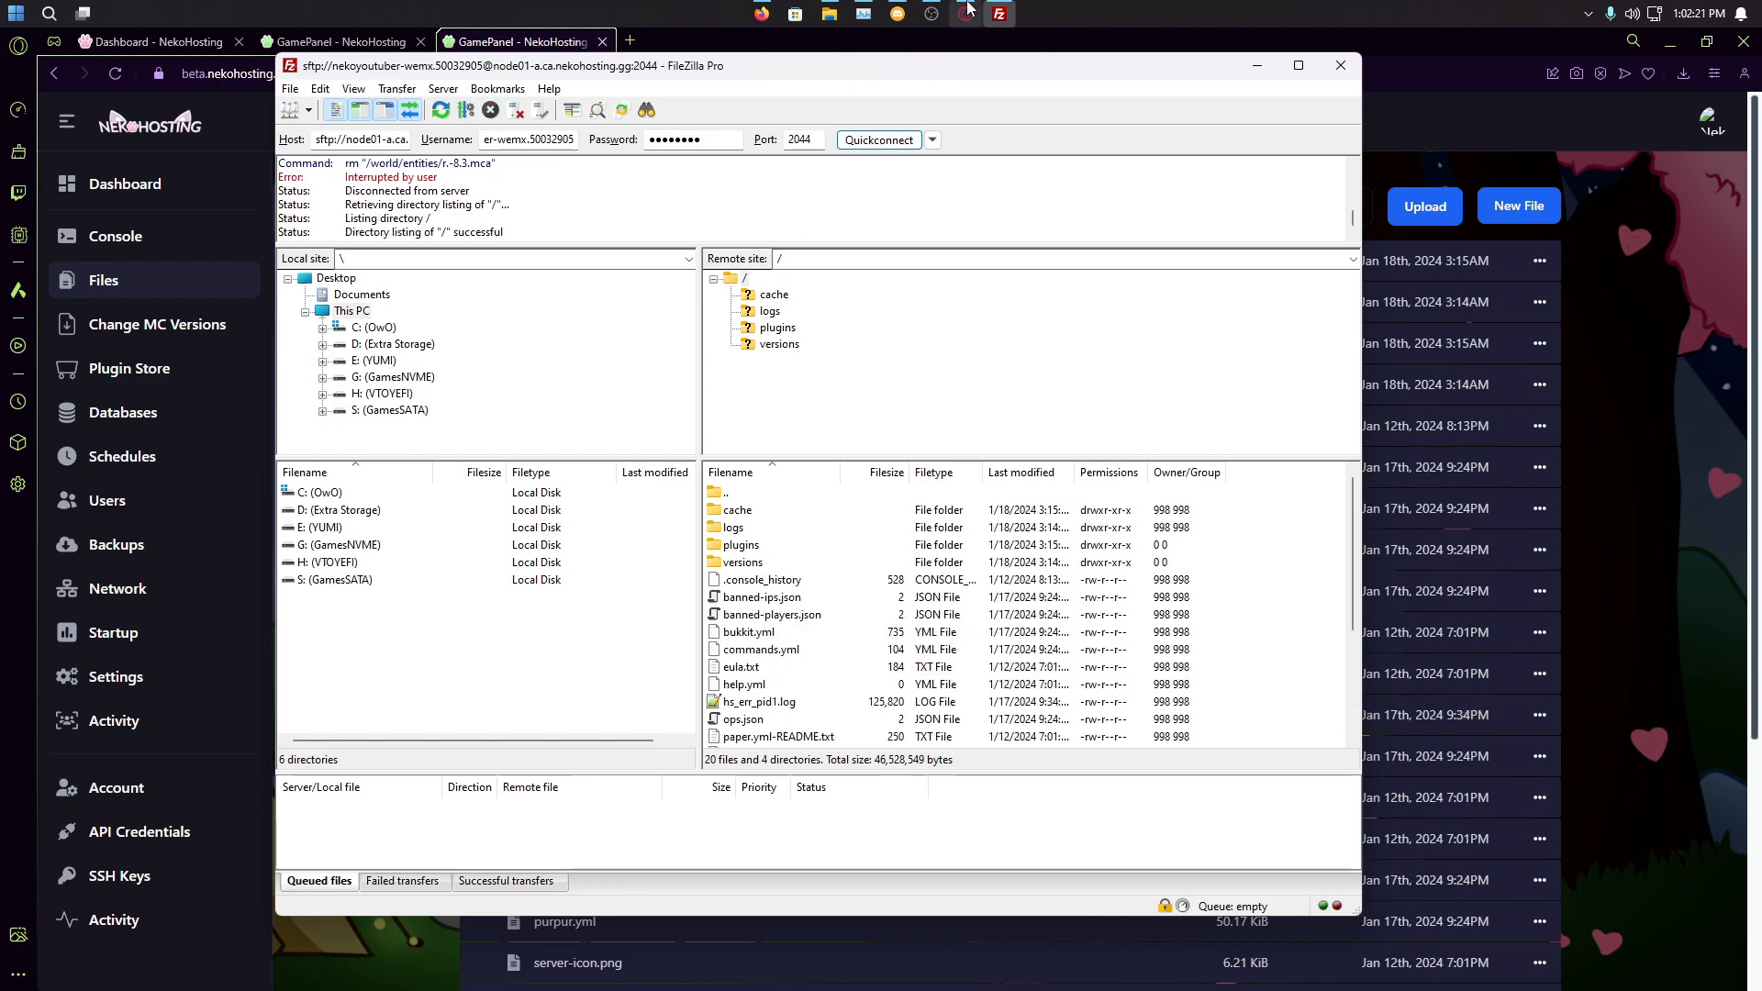
pyautogui.click(840, 11)
# Step: Open TU69 Tutorial World Deluxe.zip in WinRAR and extract its world folder into Downloads
pyautogui.click(918, 103)
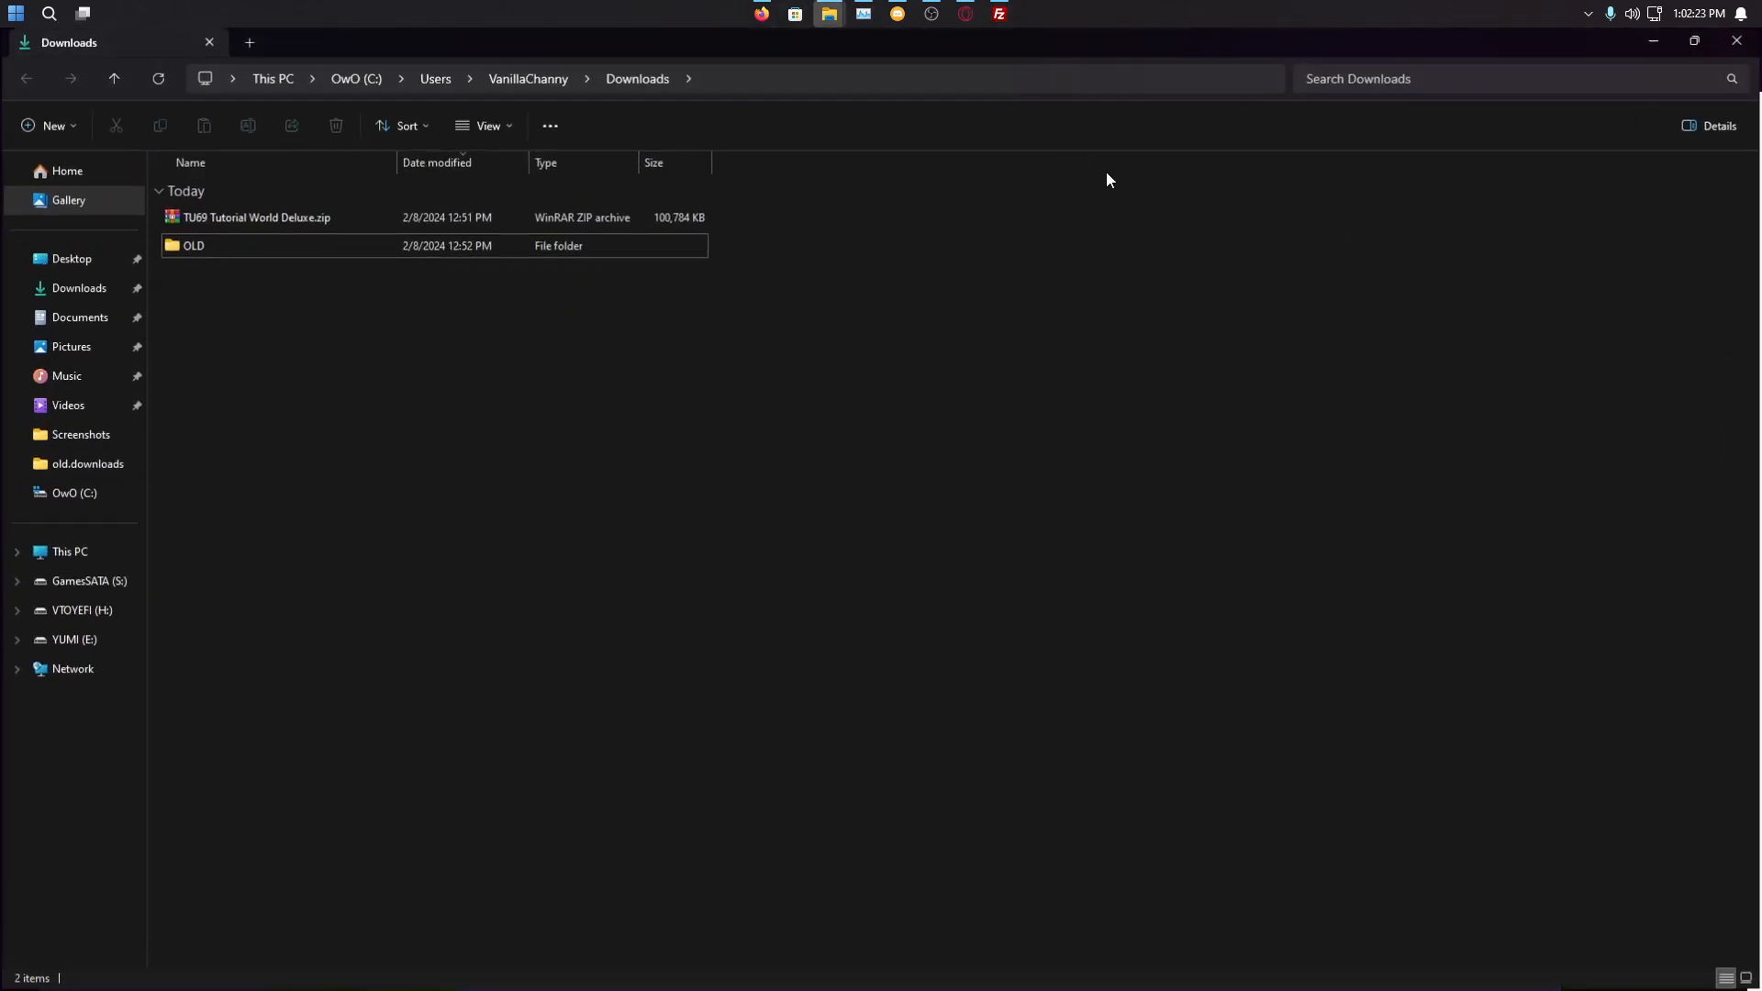
pyautogui.moveTo(626, 37); pyautogui.dragTo(1336, 167)
pyautogui.doubleClick(1281, 343)
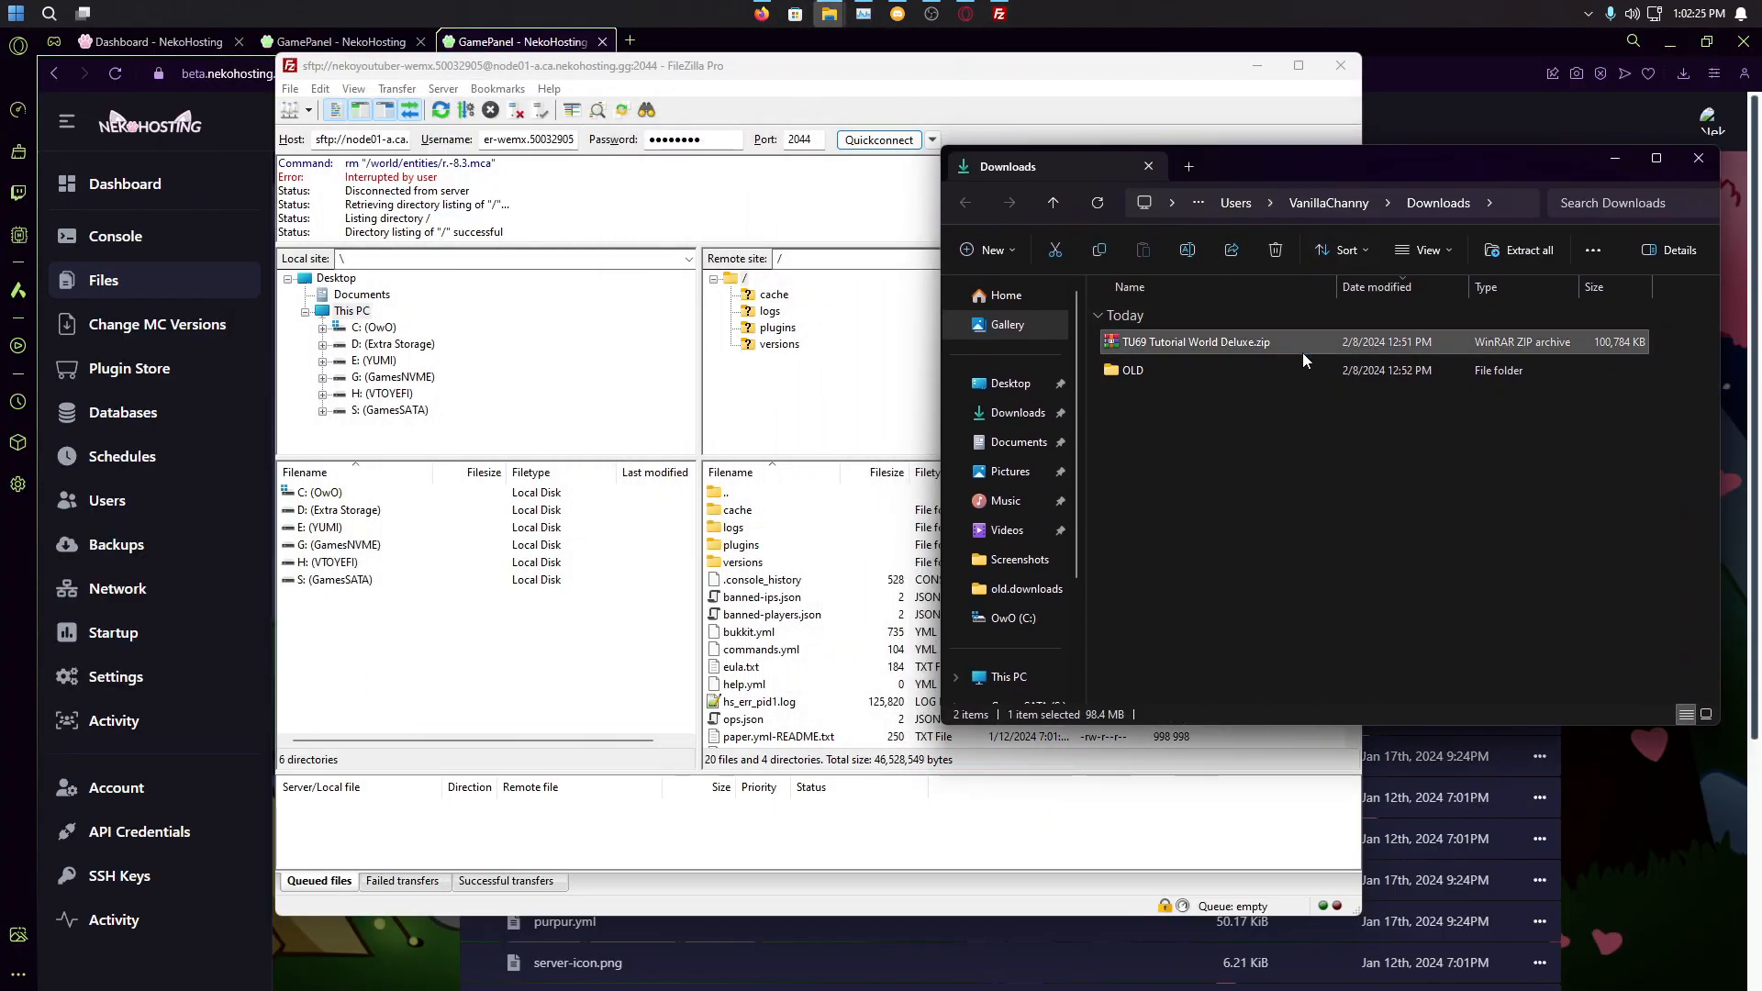
pyautogui.moveTo(1527, 207); pyautogui.dragTo(385, 174)
pyautogui.click(305, 345)
pyautogui.moveTo(1395, 487); pyautogui.dragTo(1604, 531)
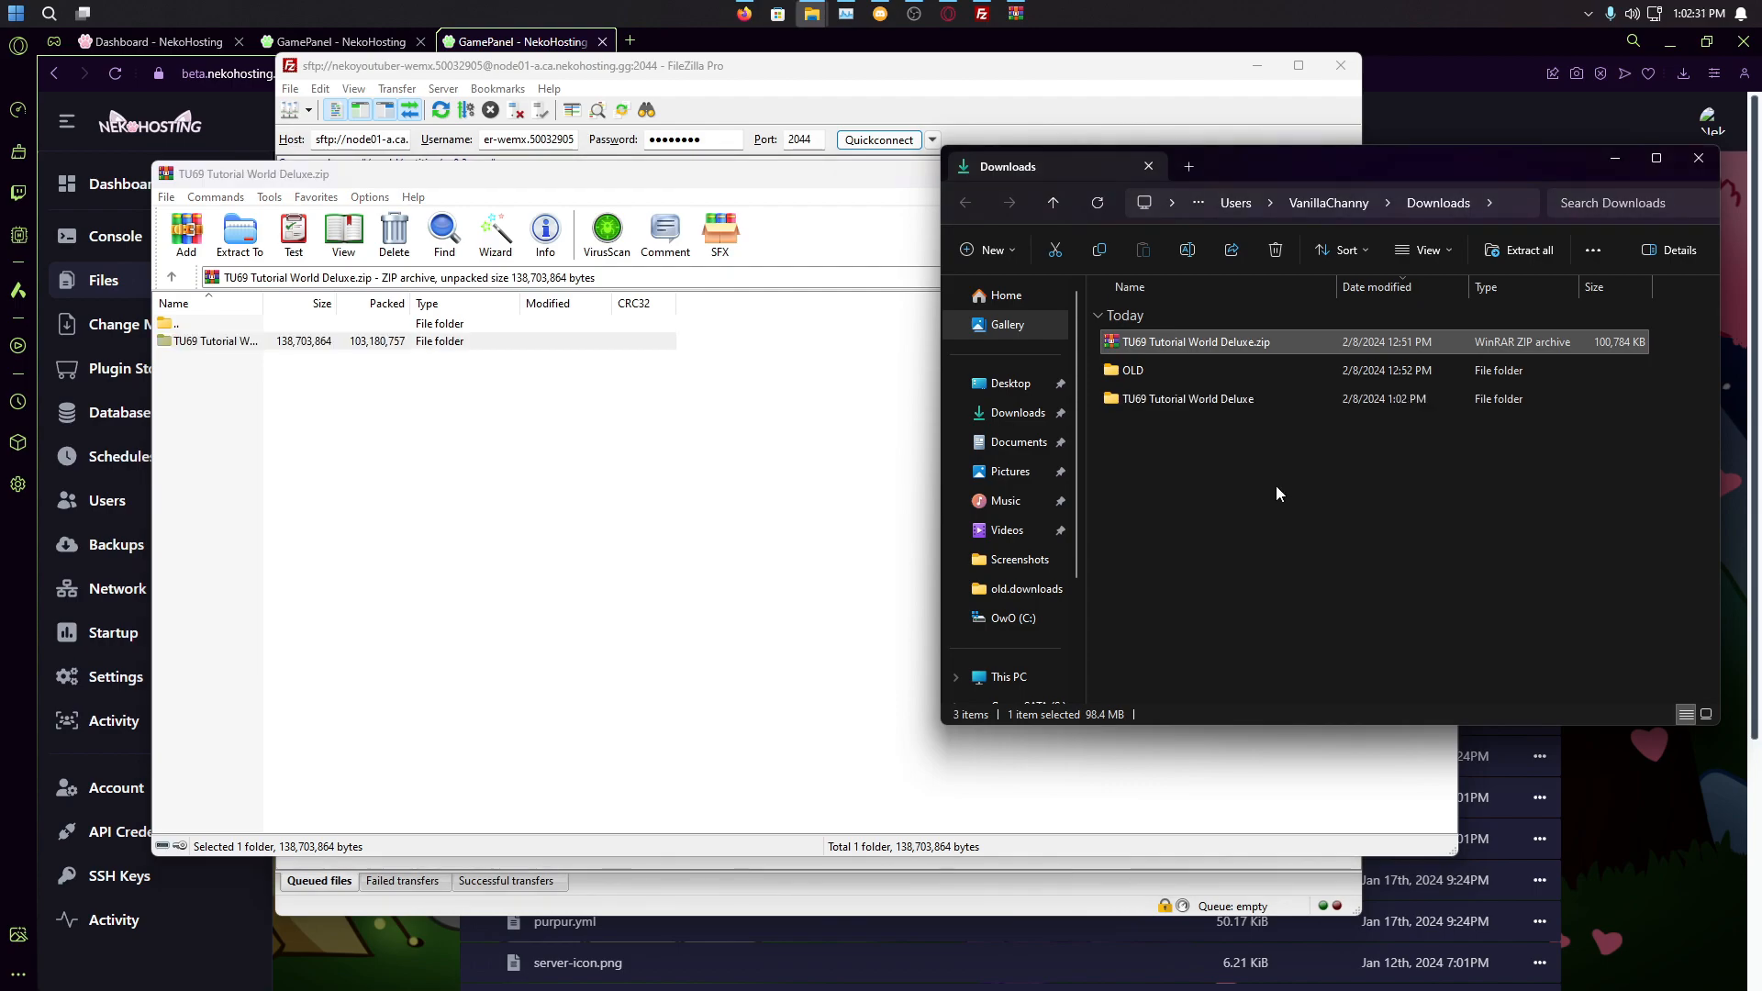
# Step: Close WinRAR and check the extracted folder's properties in Downloads
pyautogui.doubleClick(1185, 399)
pyautogui.click(790, 487)
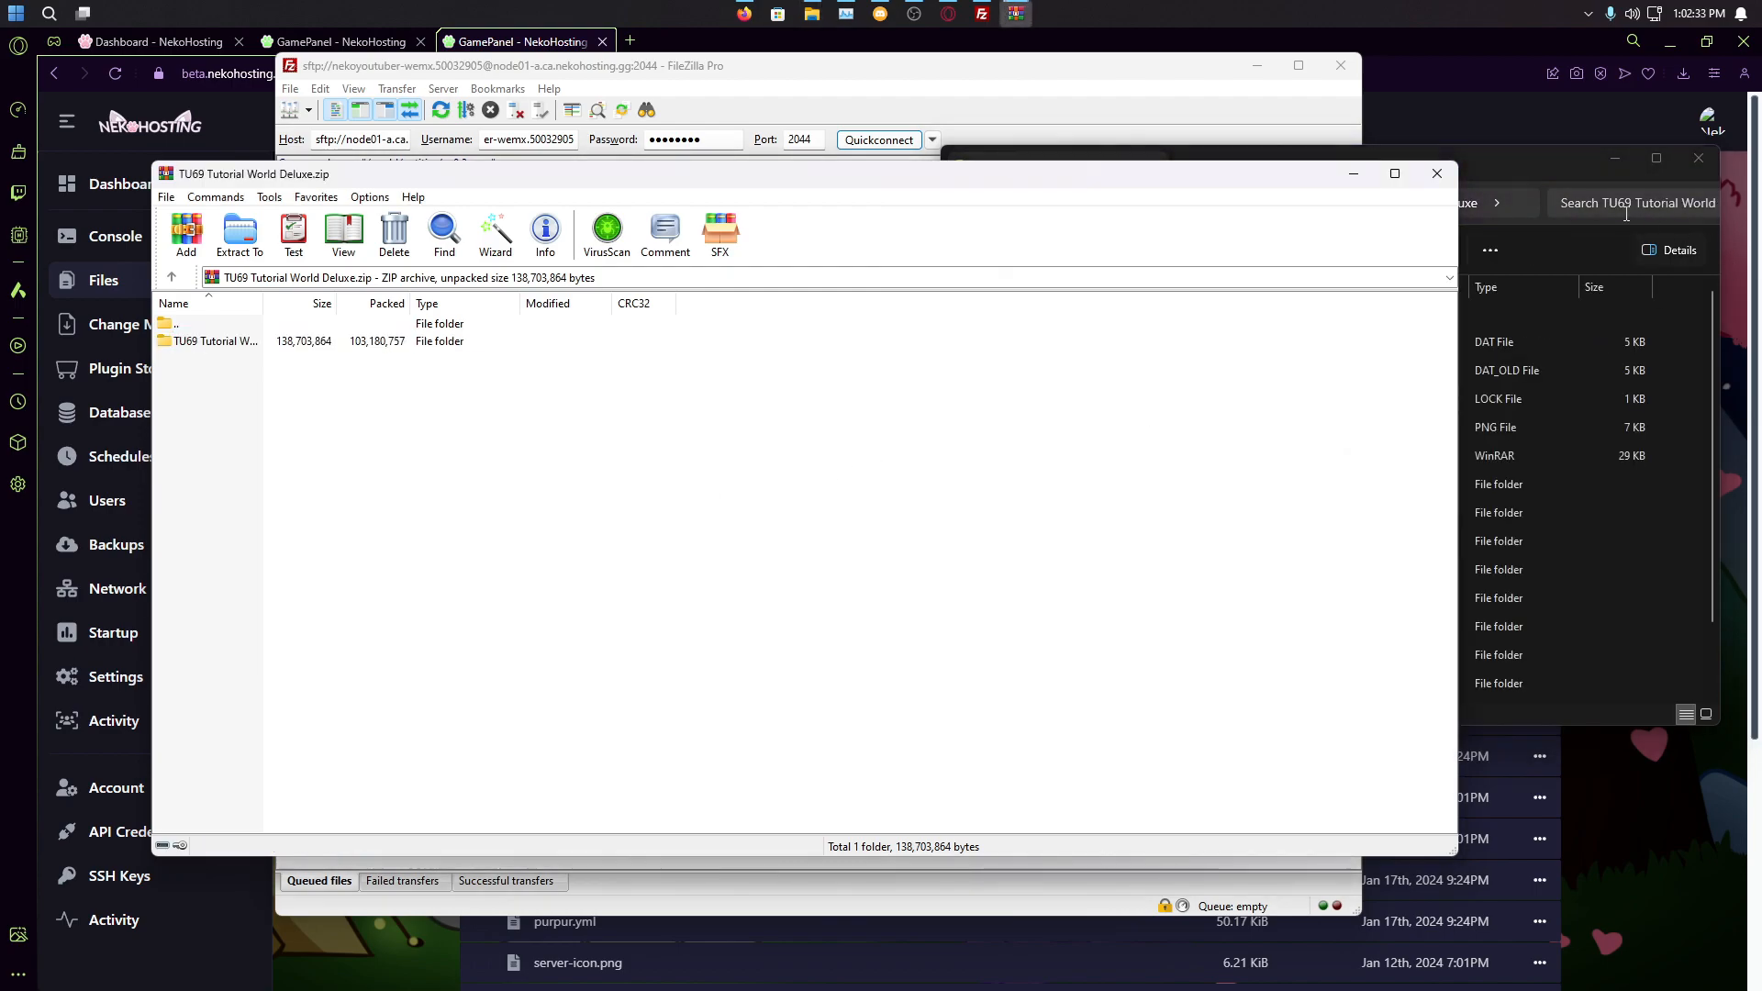
pyautogui.click(1421, 180)
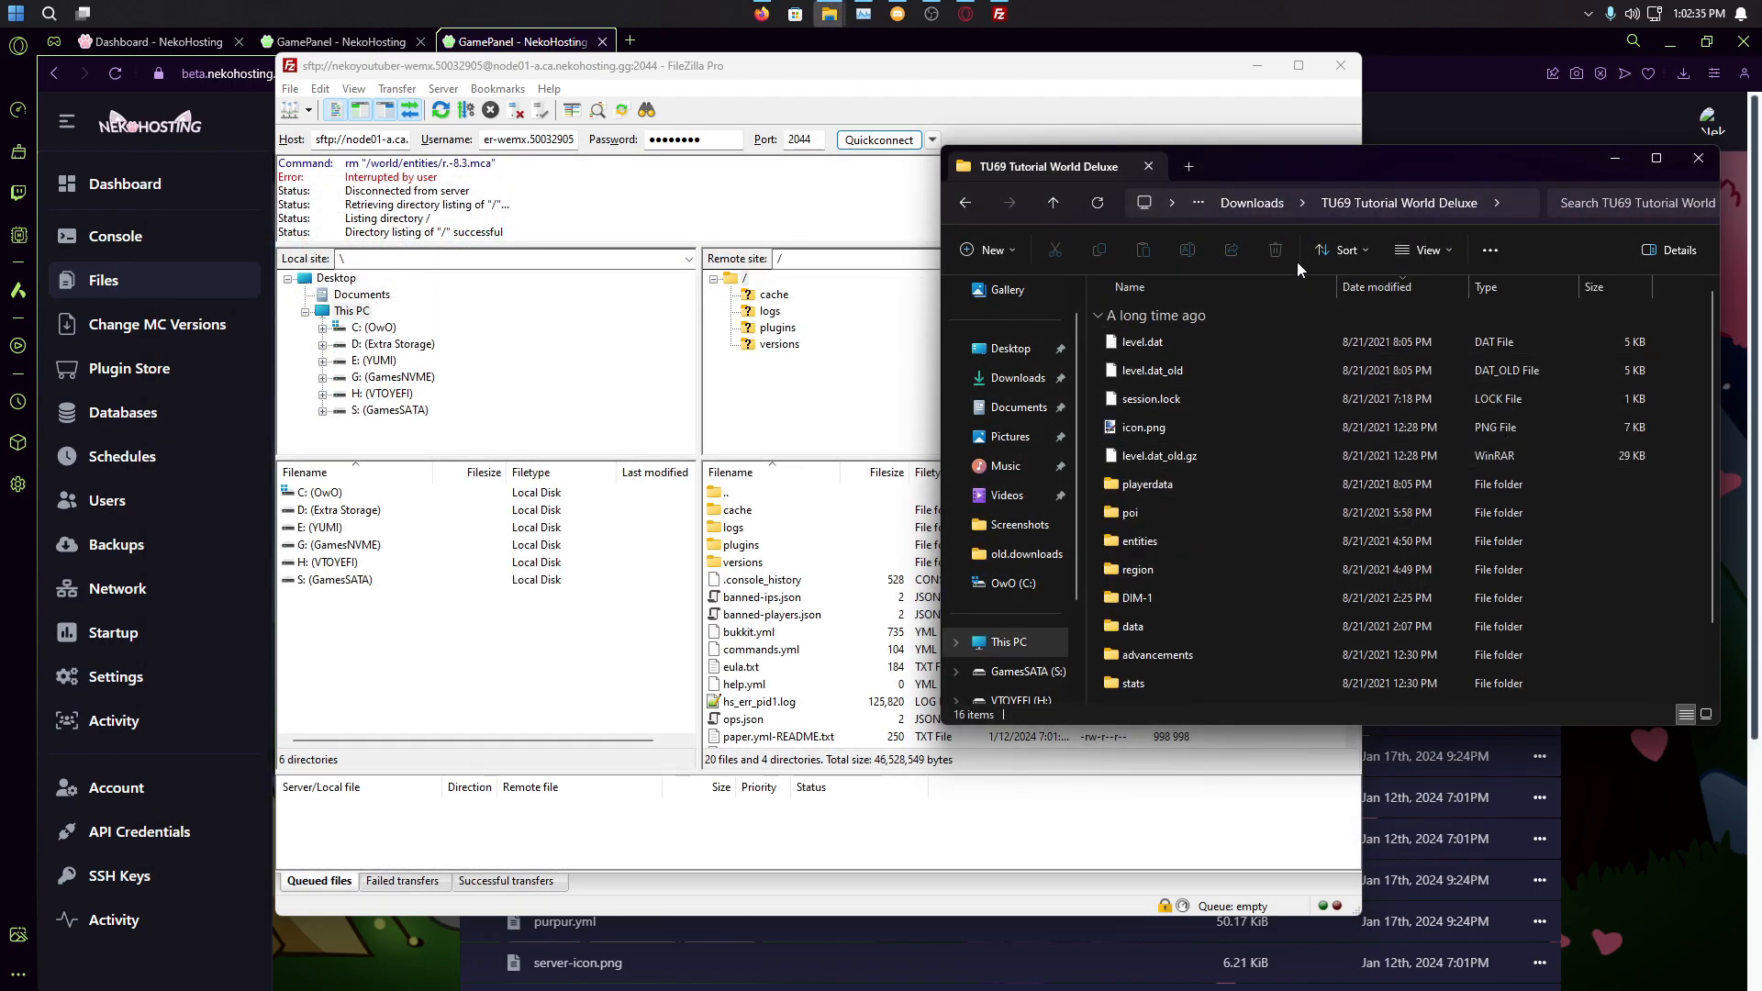
pyautogui.click(1266, 206)
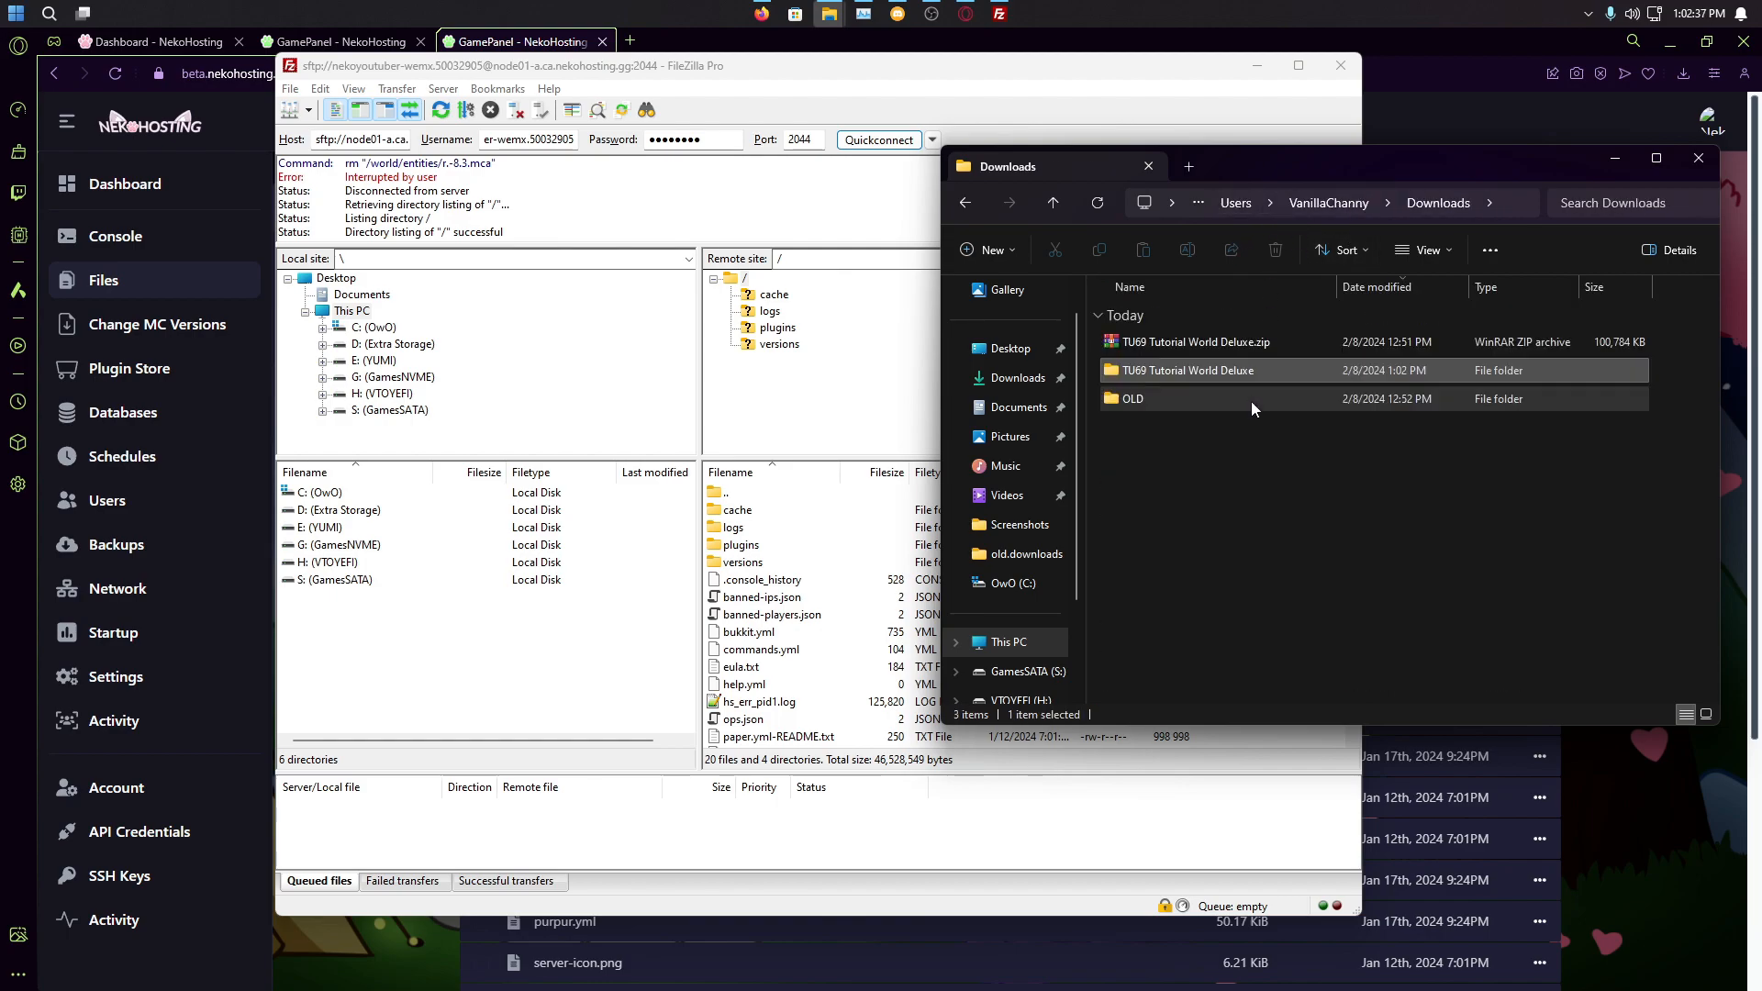
pyautogui.rightClick(1208, 383)
pyautogui.click(1239, 893)
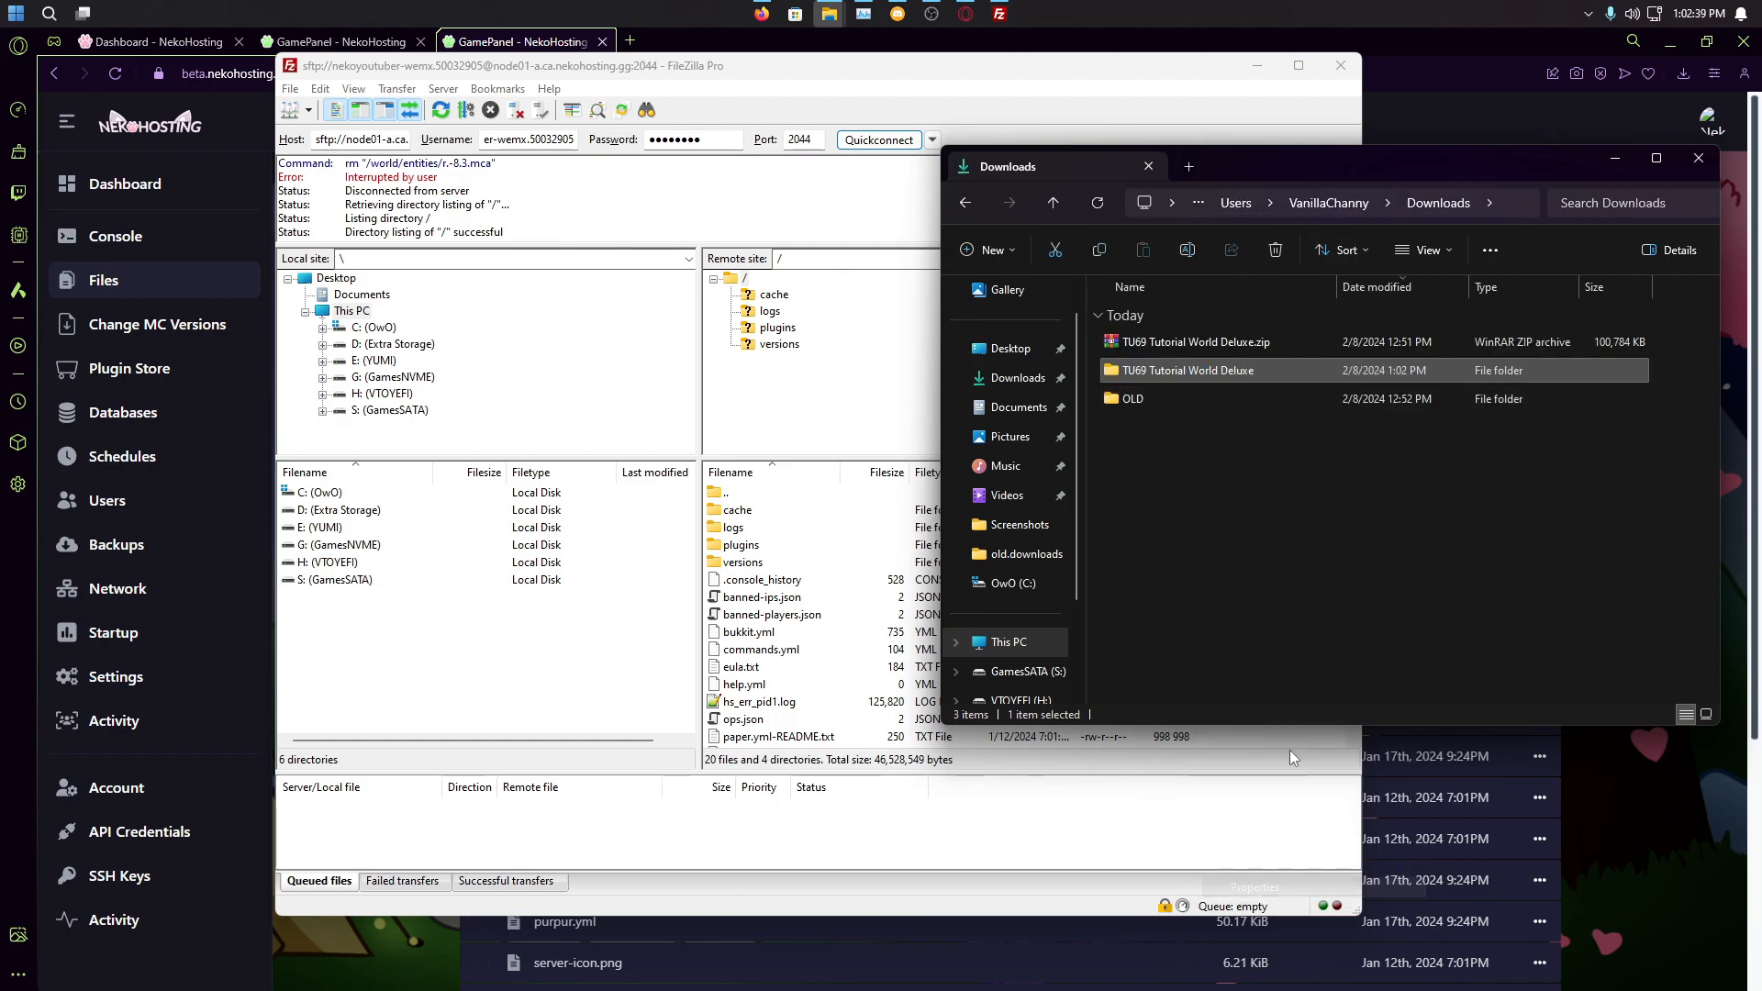
pyautogui.click(1523, 387)
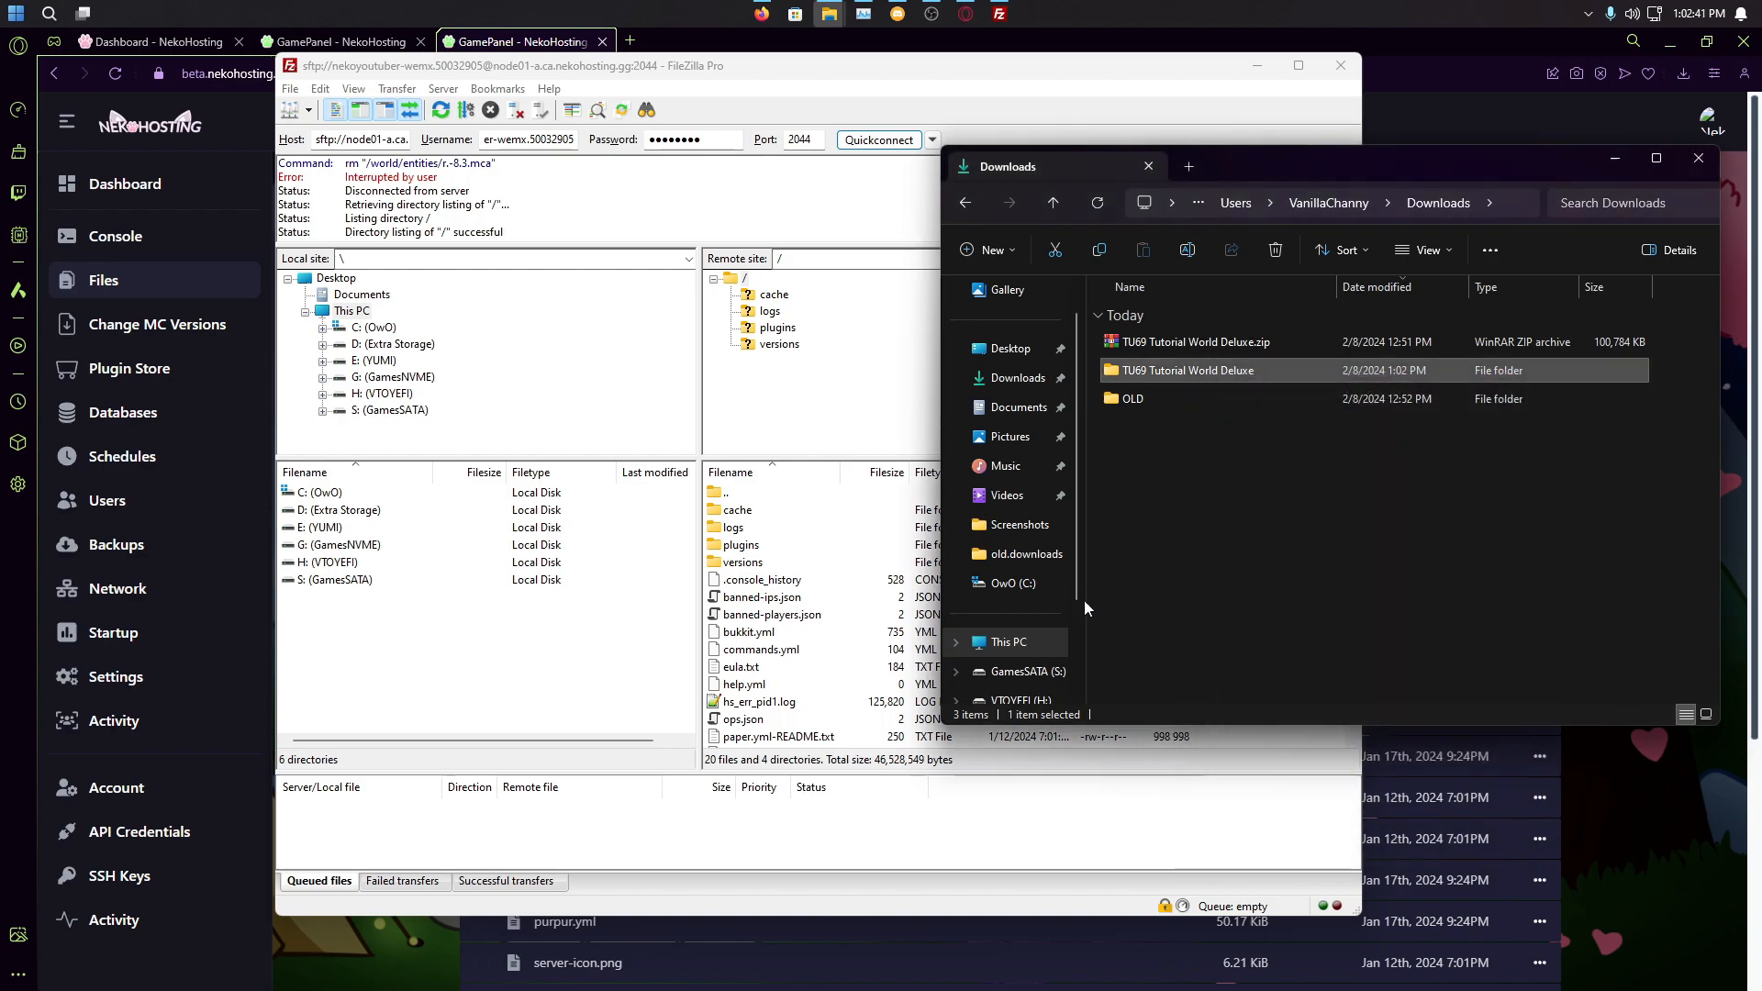
# Step: Open the extracted TU69 Tutorial World Deluxe folder to view its 16 items
pyautogui.moveTo(862, 54); pyautogui.dragTo(710, 83)
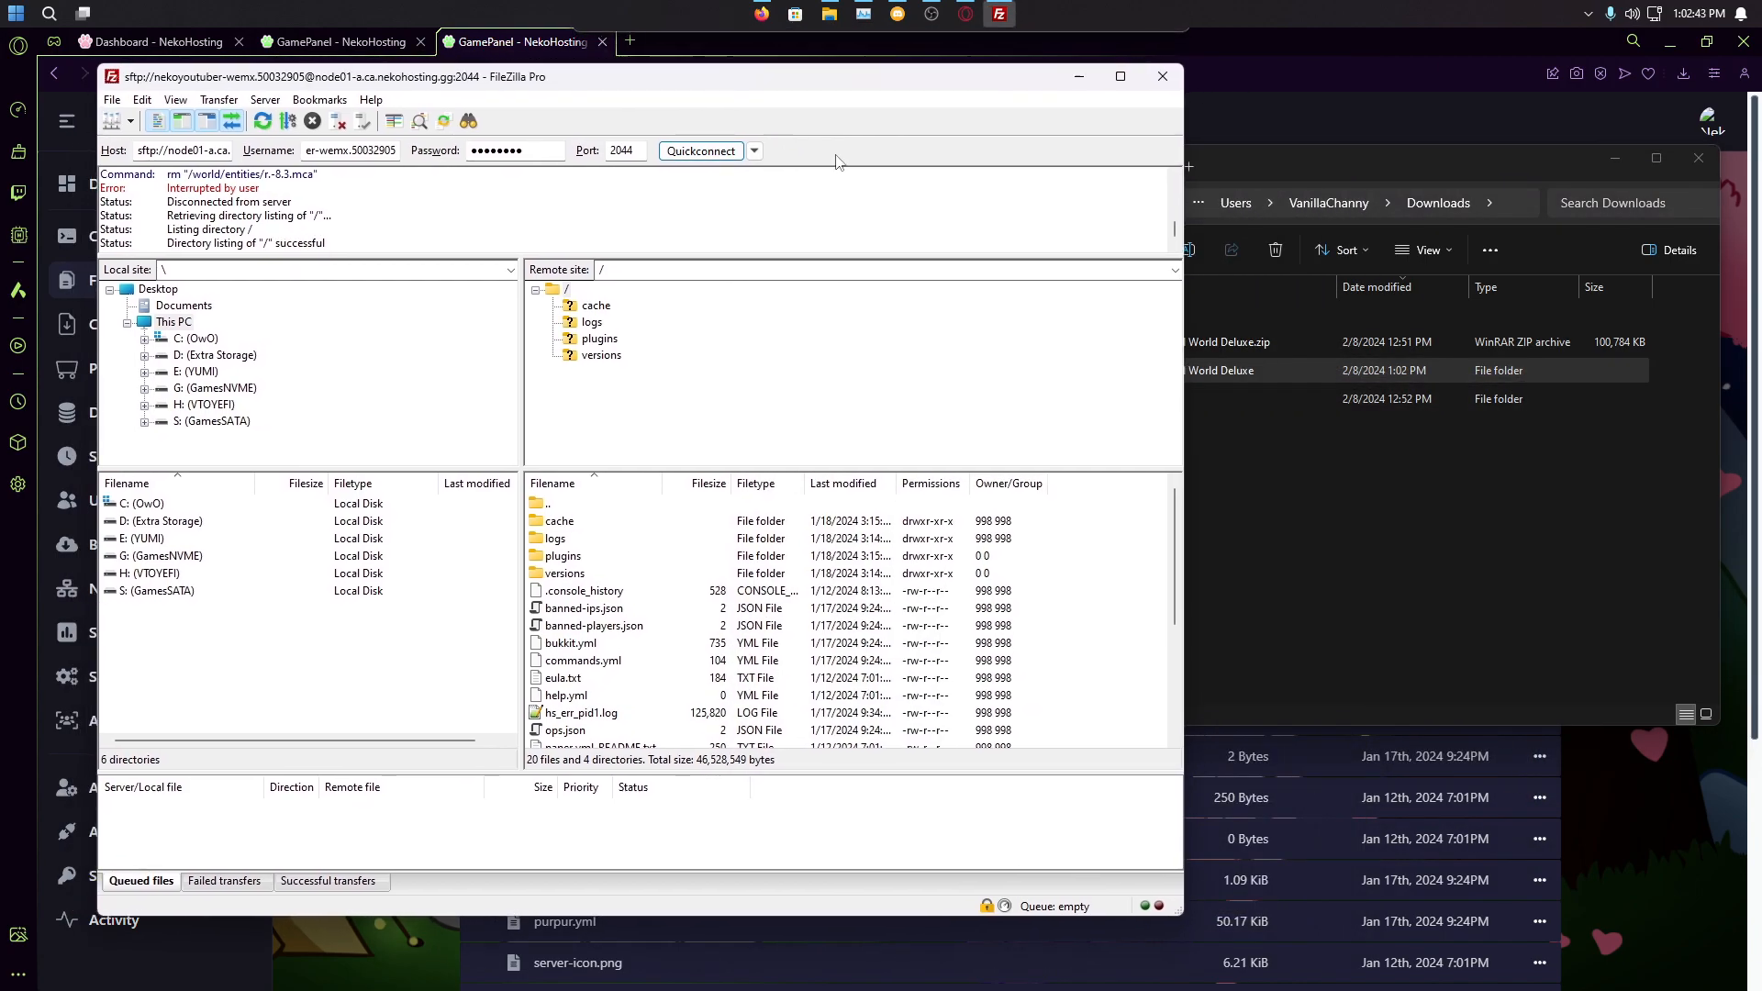
pyautogui.click(1270, 409)
pyautogui.doubleClick(1229, 371)
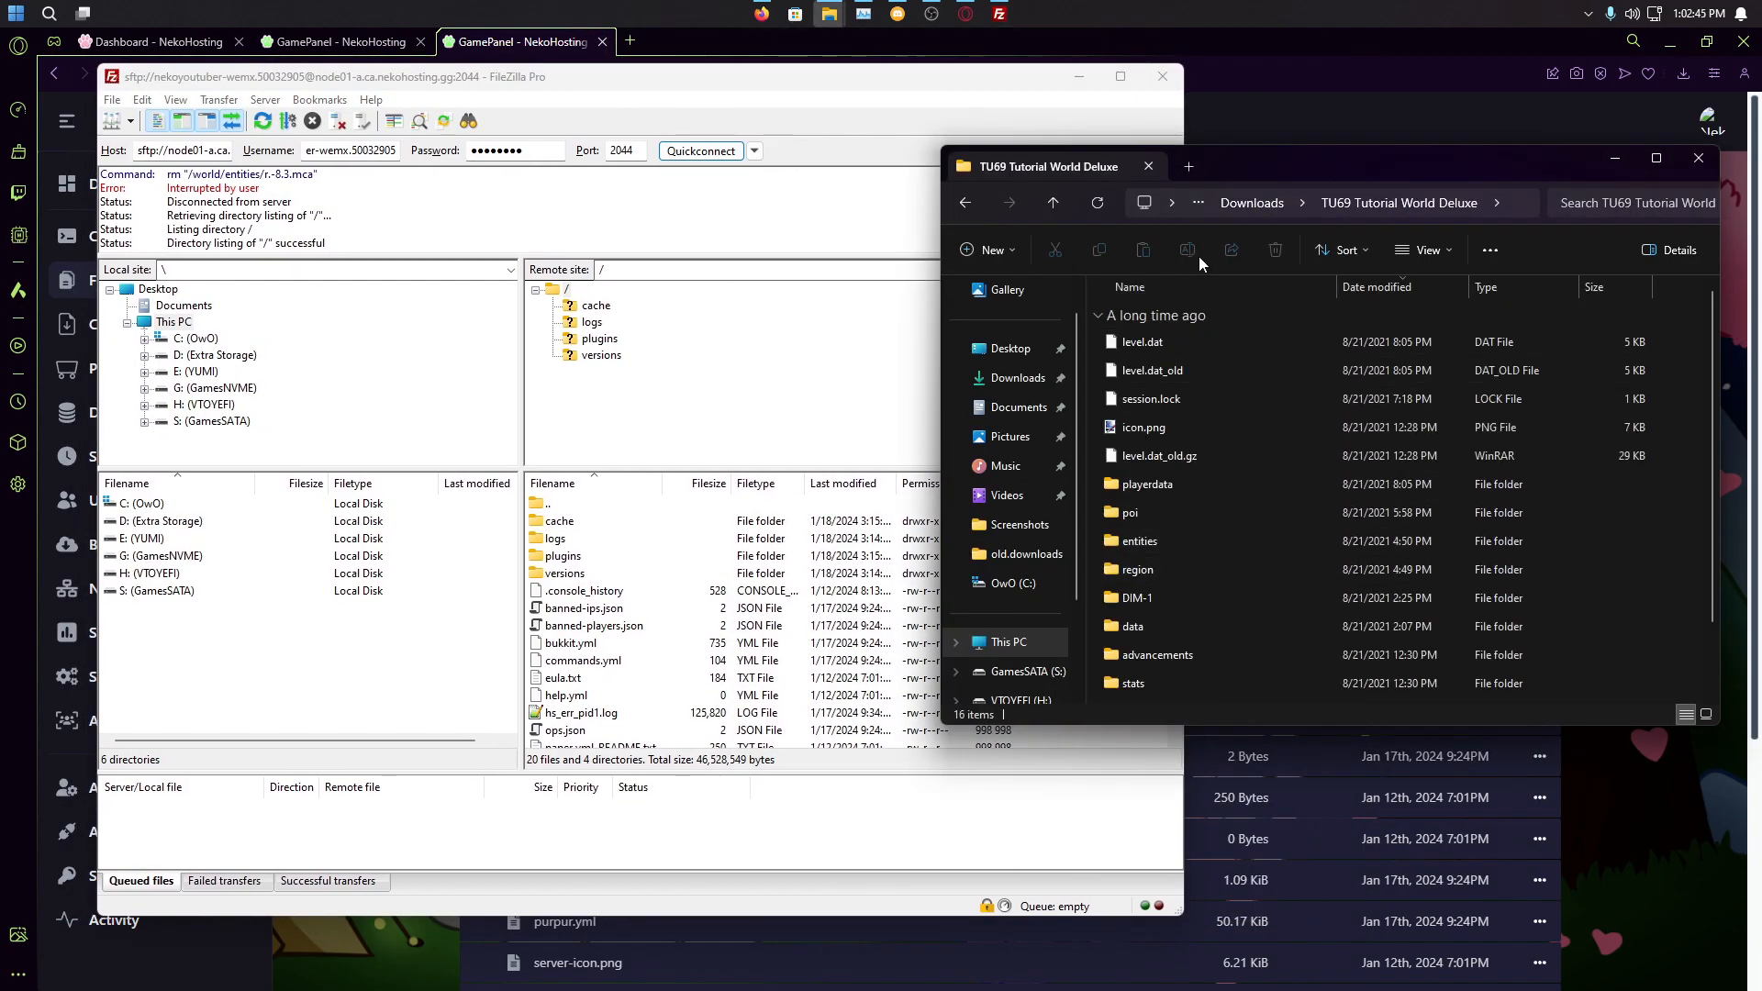
# Step: Drag the TU69 Tutorial World Deluxe folder from Downloads into FileZilla's remote root / to upload it
pyautogui.click(1266, 205)
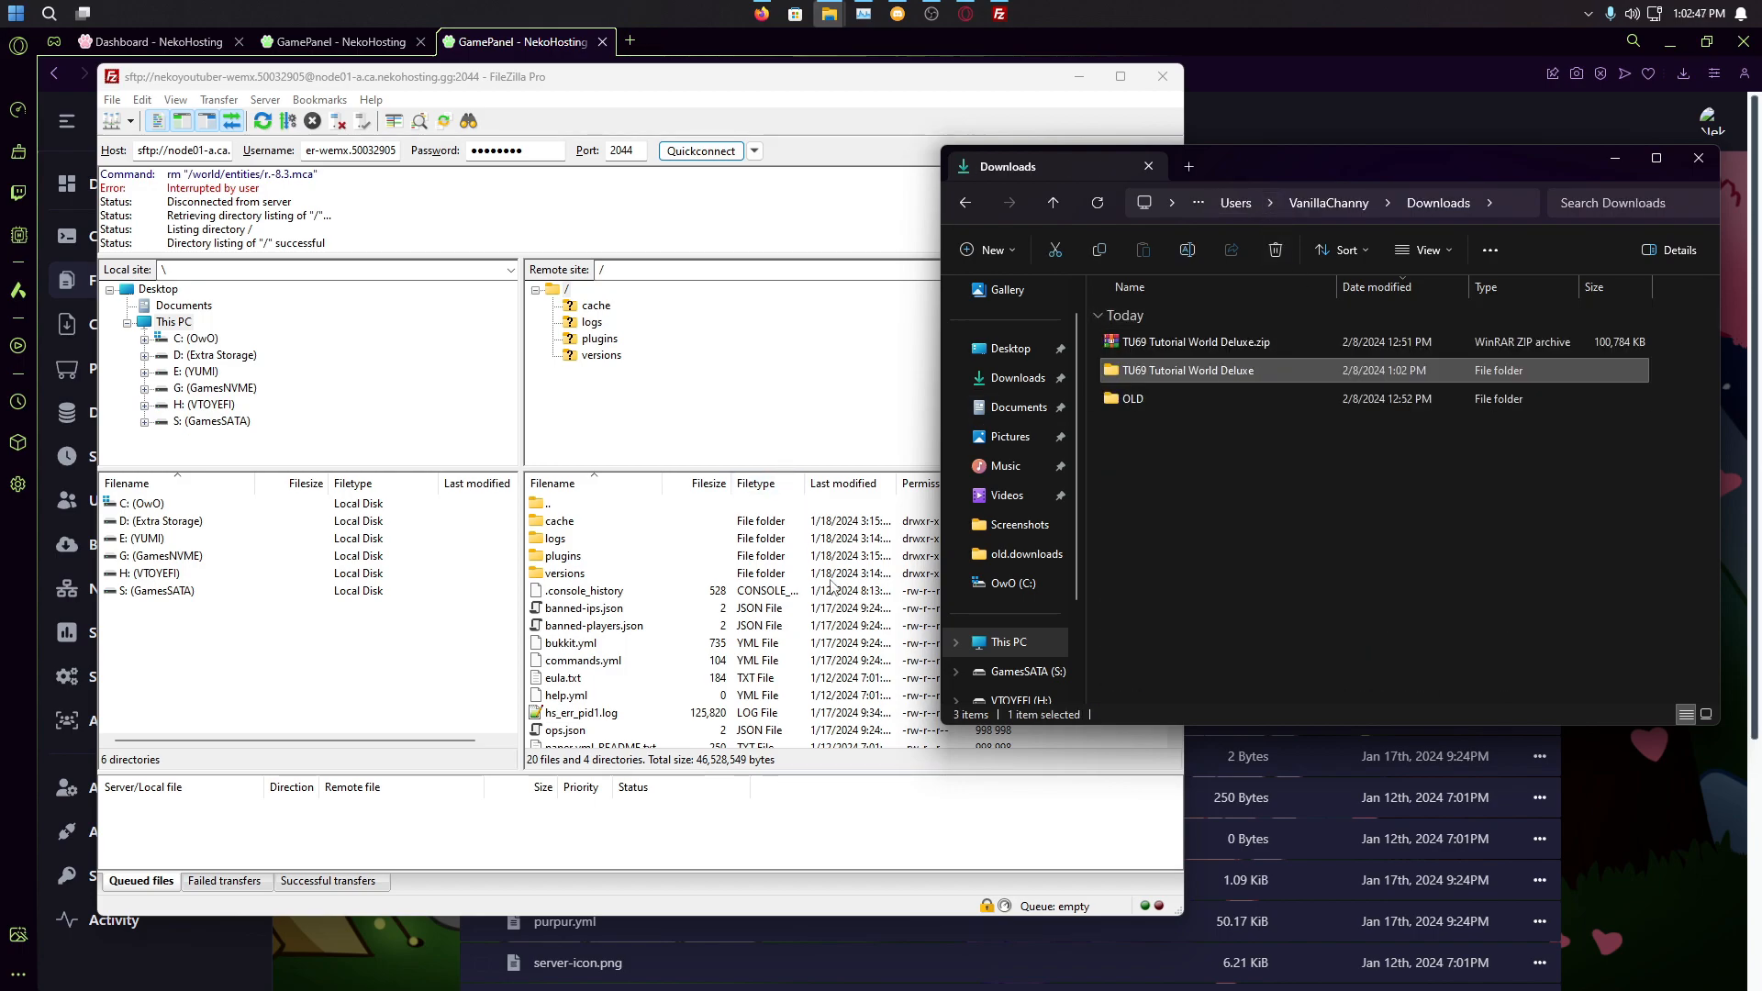
pyautogui.scroll(-4, 832, 588)
pyautogui.doubleClick(1164, 369)
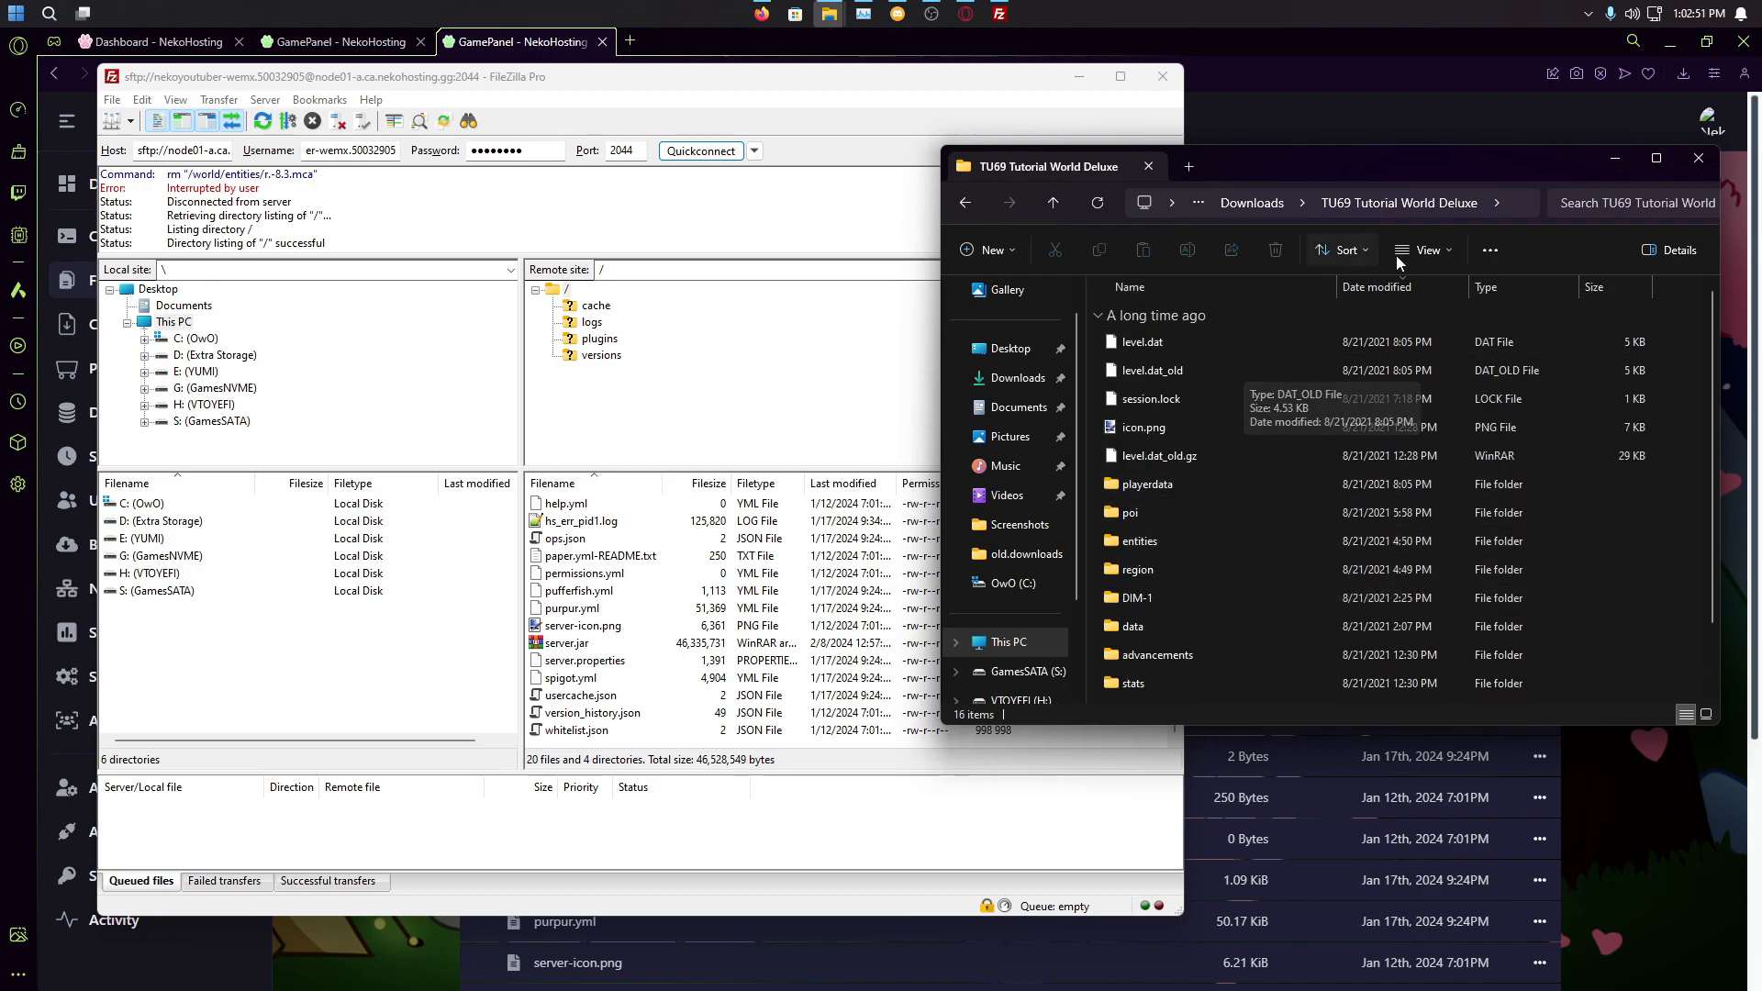
pyautogui.click(1234, 203)
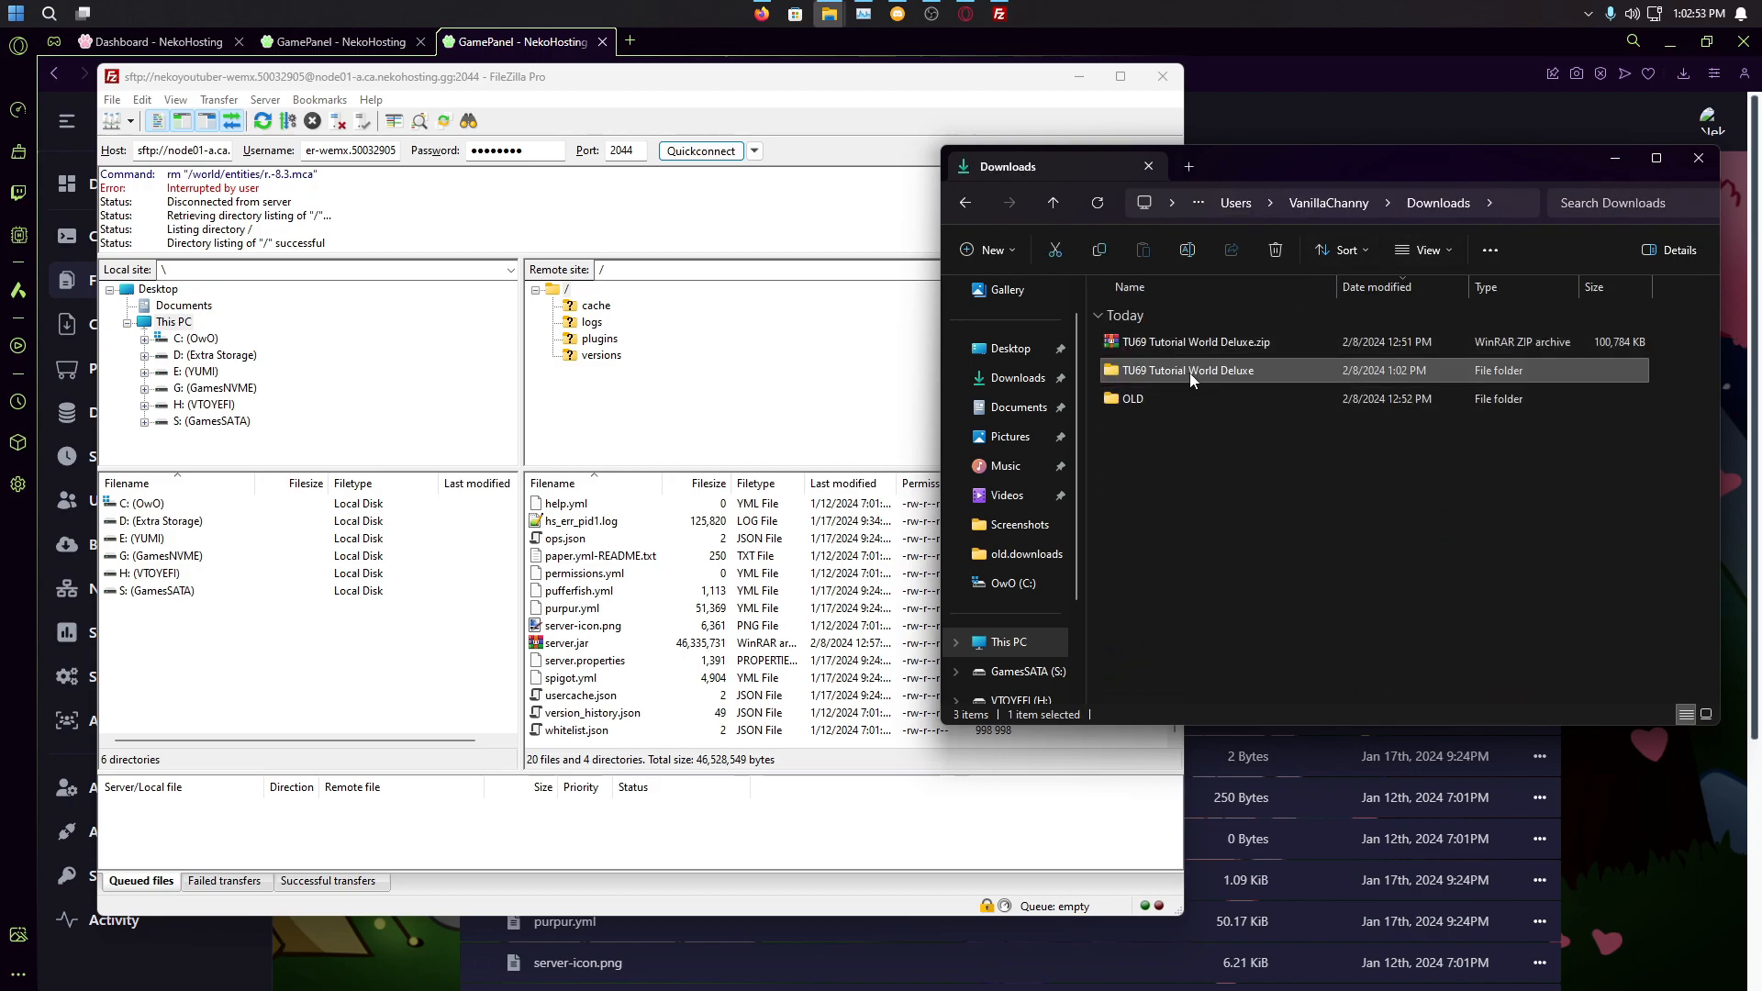
pyautogui.moveTo(1189, 372); pyautogui.dragTo(614, 607)
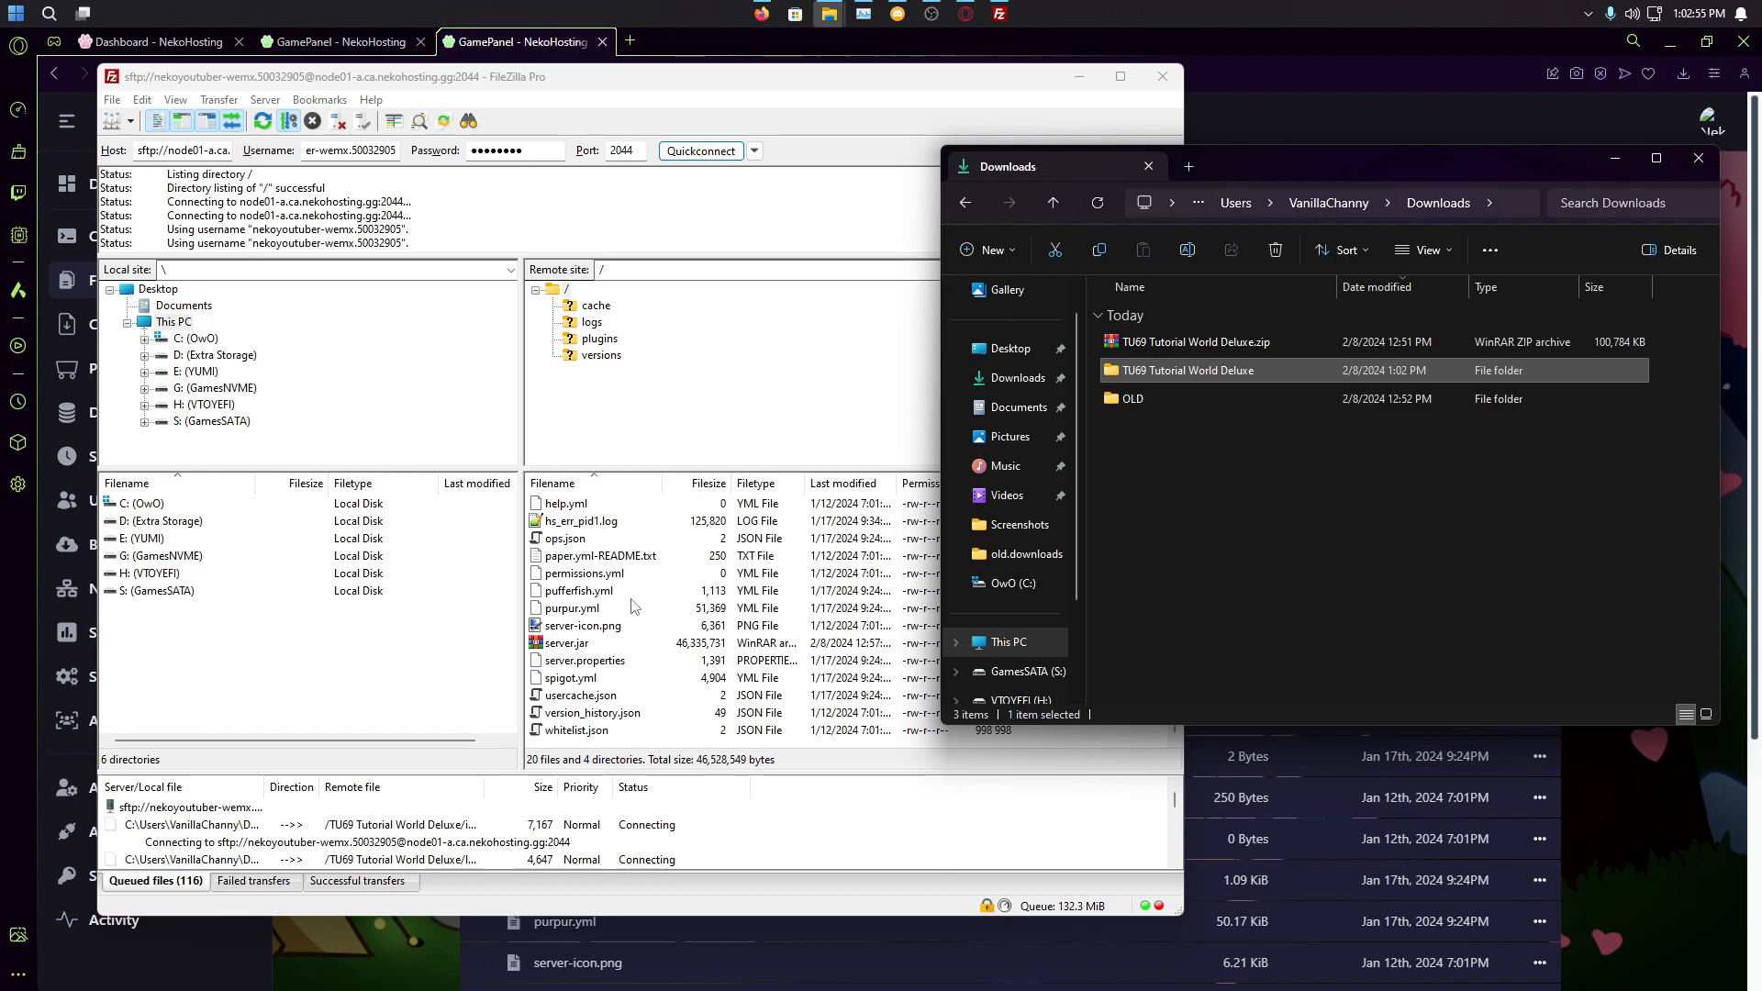
pyautogui.click(1266, 343)
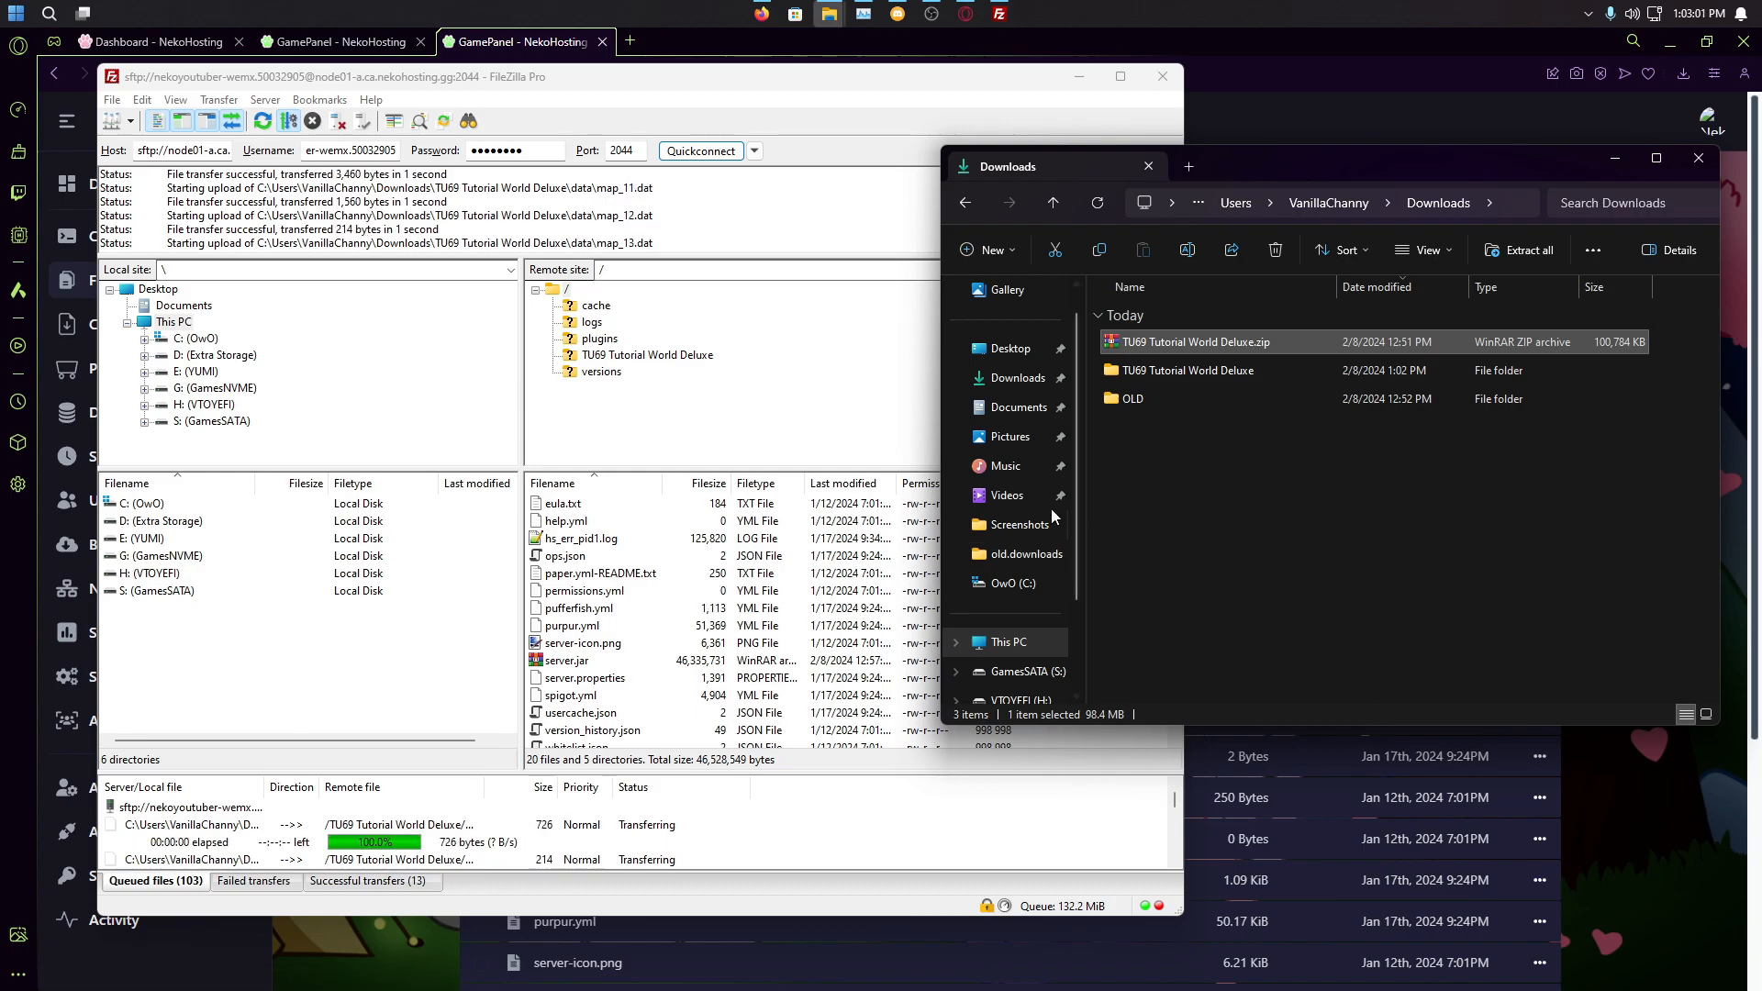
pyautogui.click(787, 315)
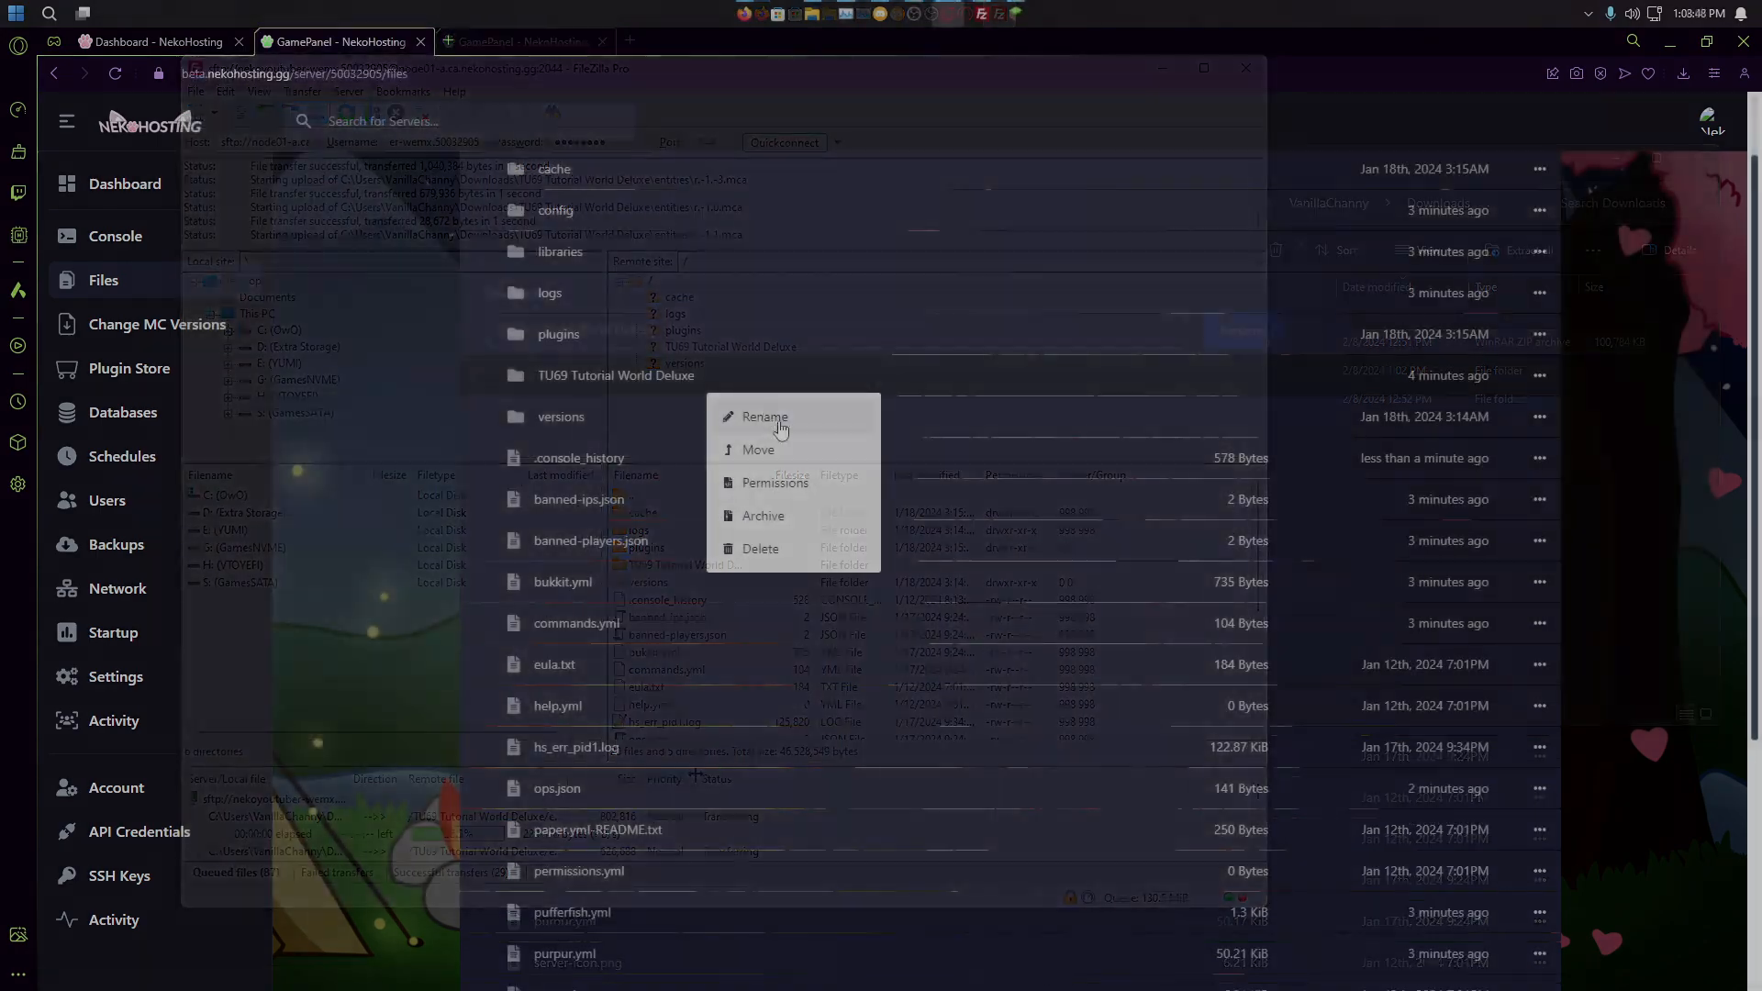
# Step: Rename the uploaded world folder on the server to 'world'
pyautogui.click(779, 425)
pyautogui.hotkey('ctrl', 'a')
pyautogui.press('BackSpace')
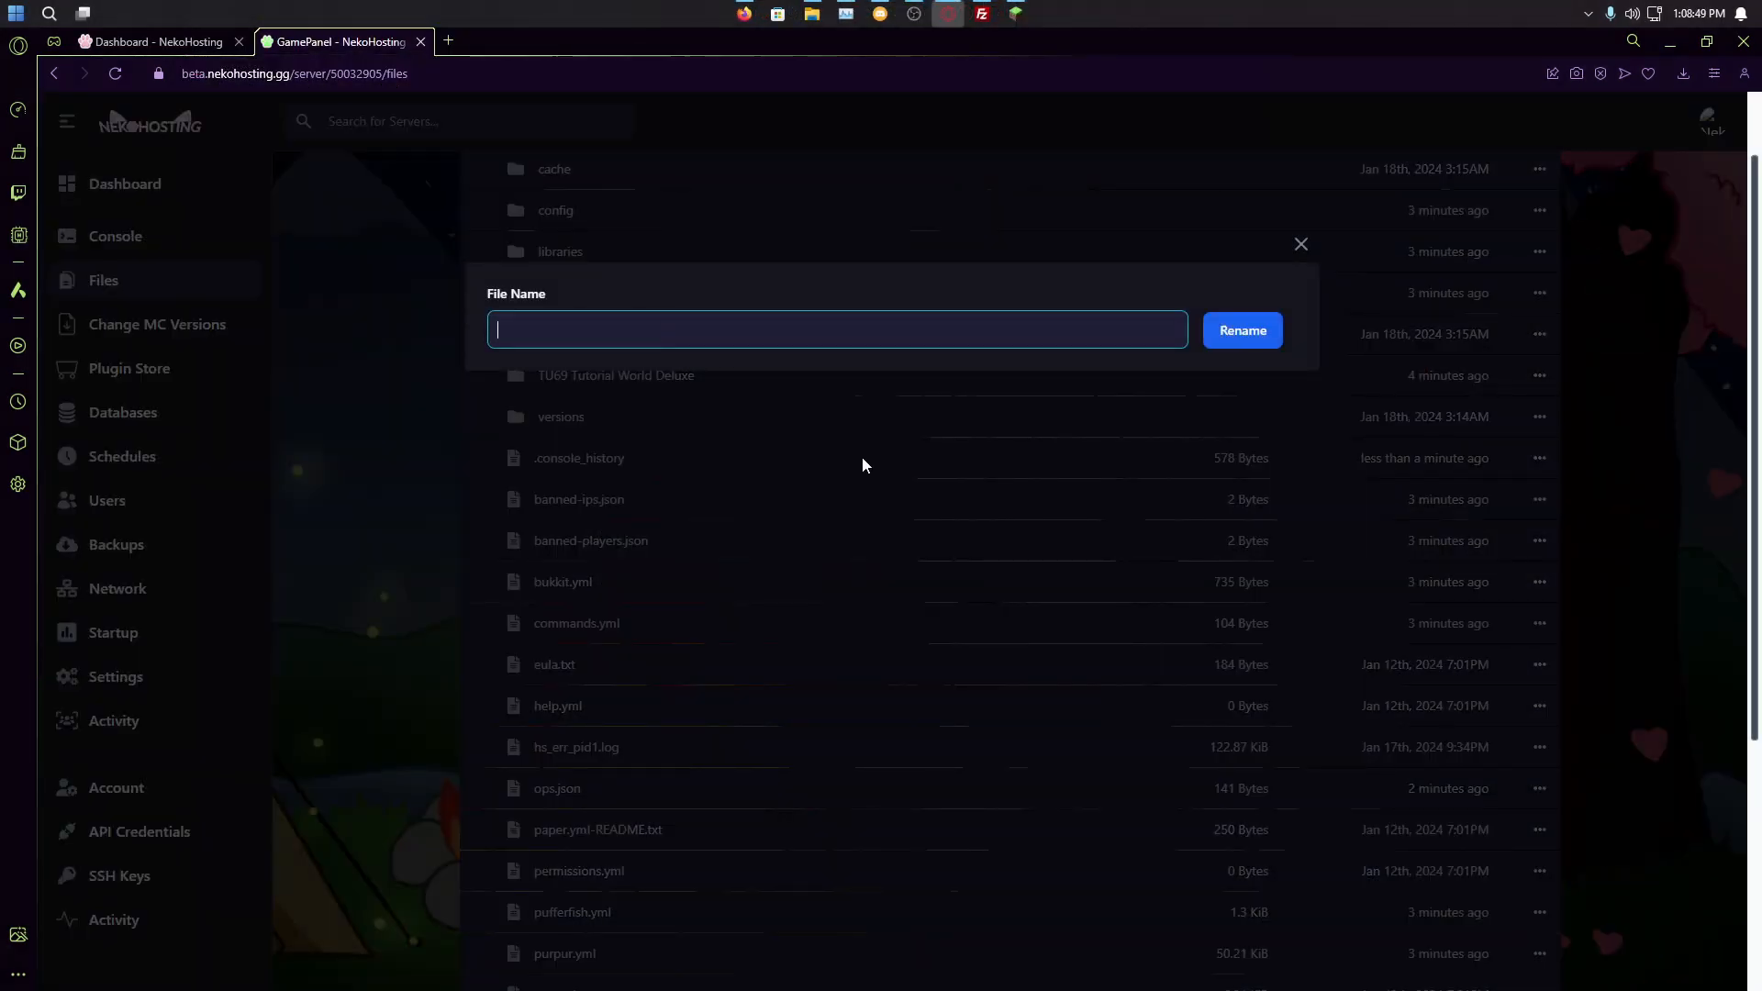
pyautogui.write('world')
pyautogui.press('Return')
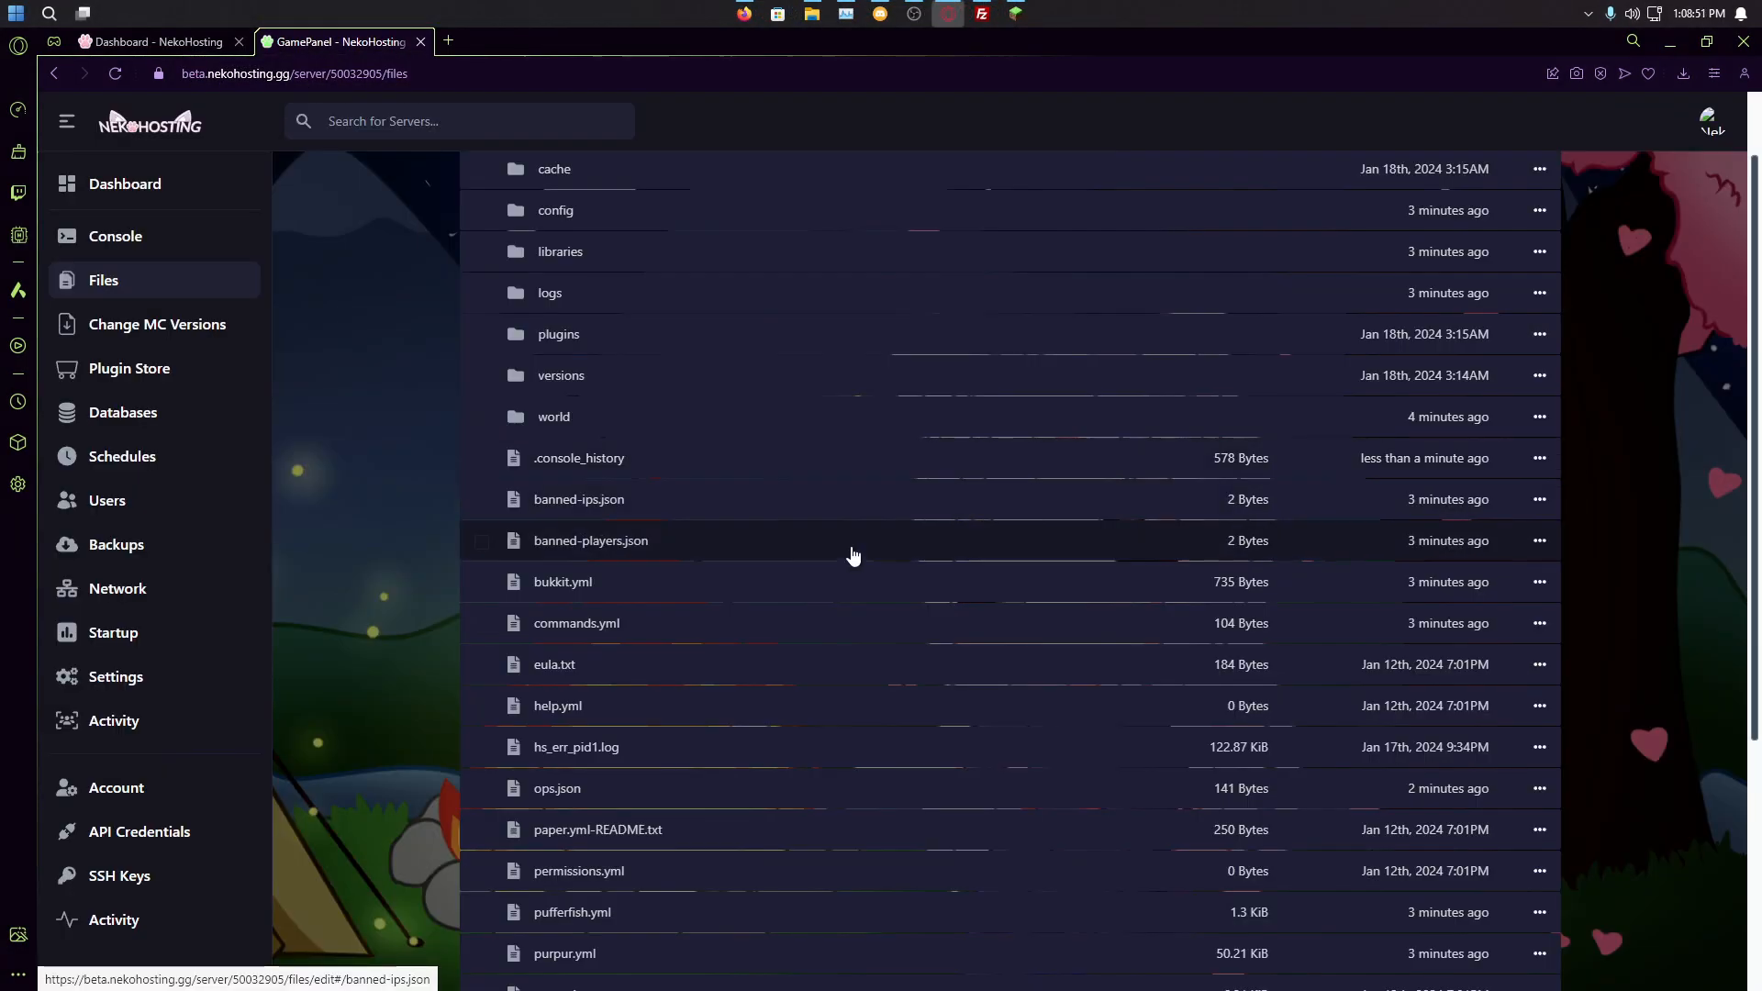
pyautogui.scroll(1, 743, 622)
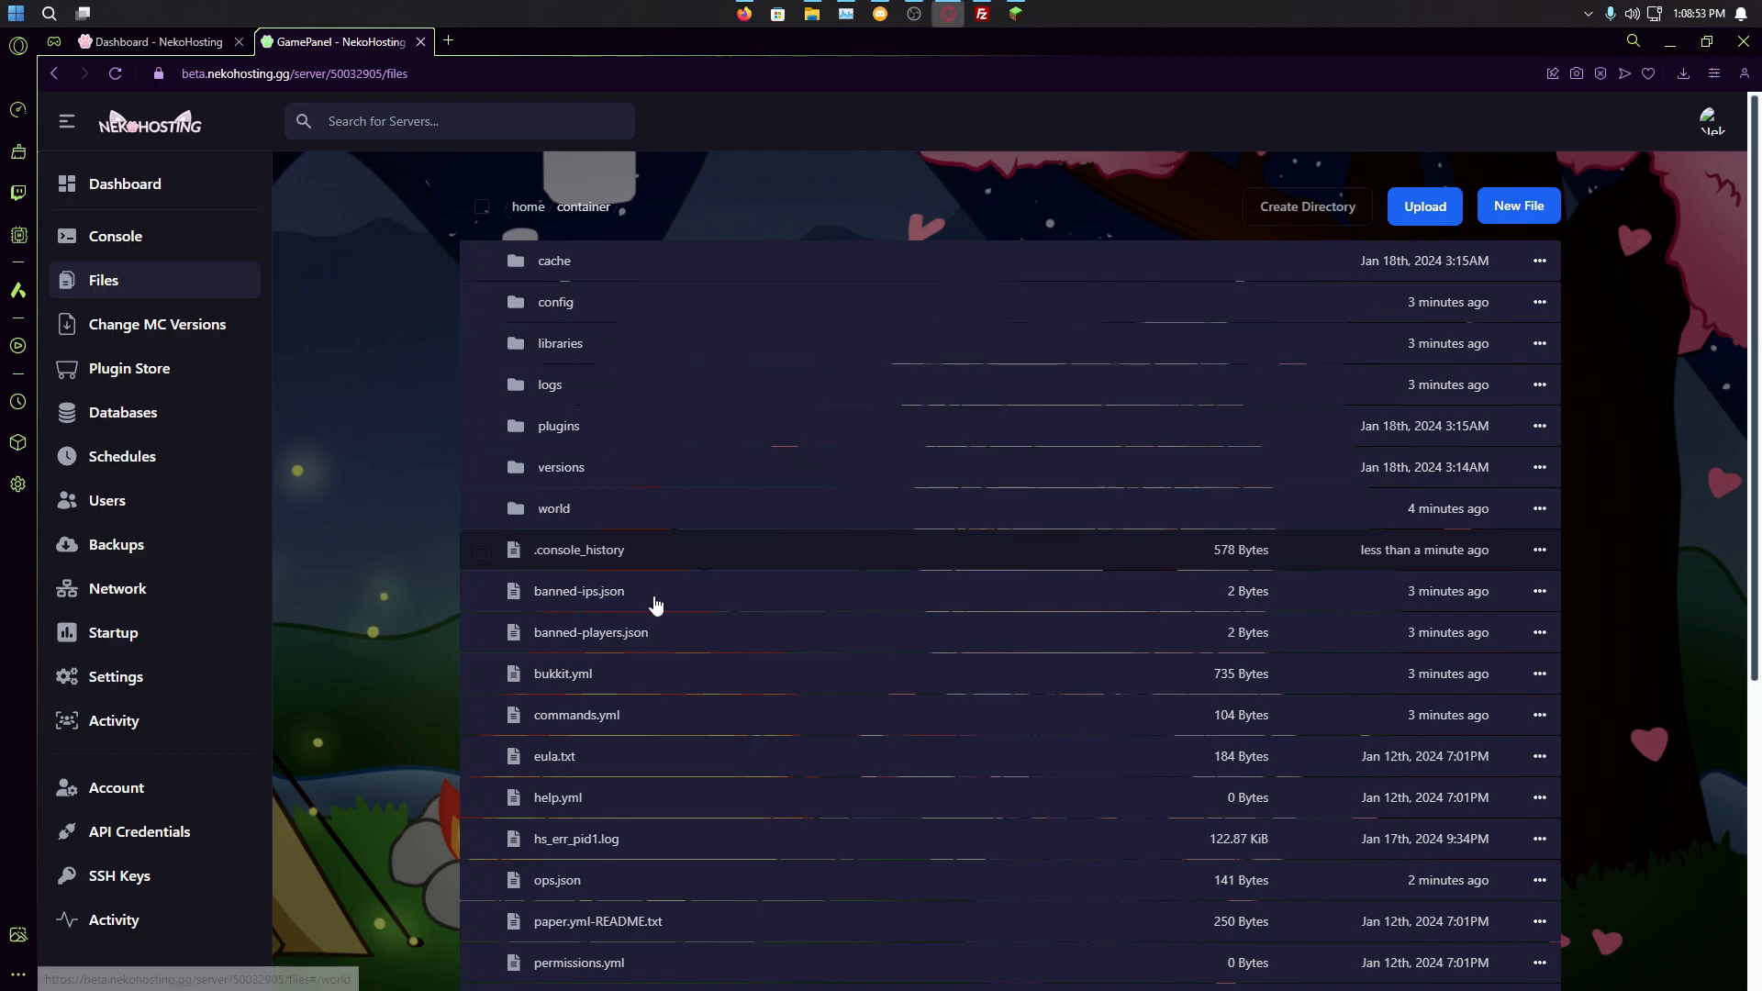
# Step: Start the Skeleton server from the Console and check the log for Done (4.571s)
pyautogui.click(168, 234)
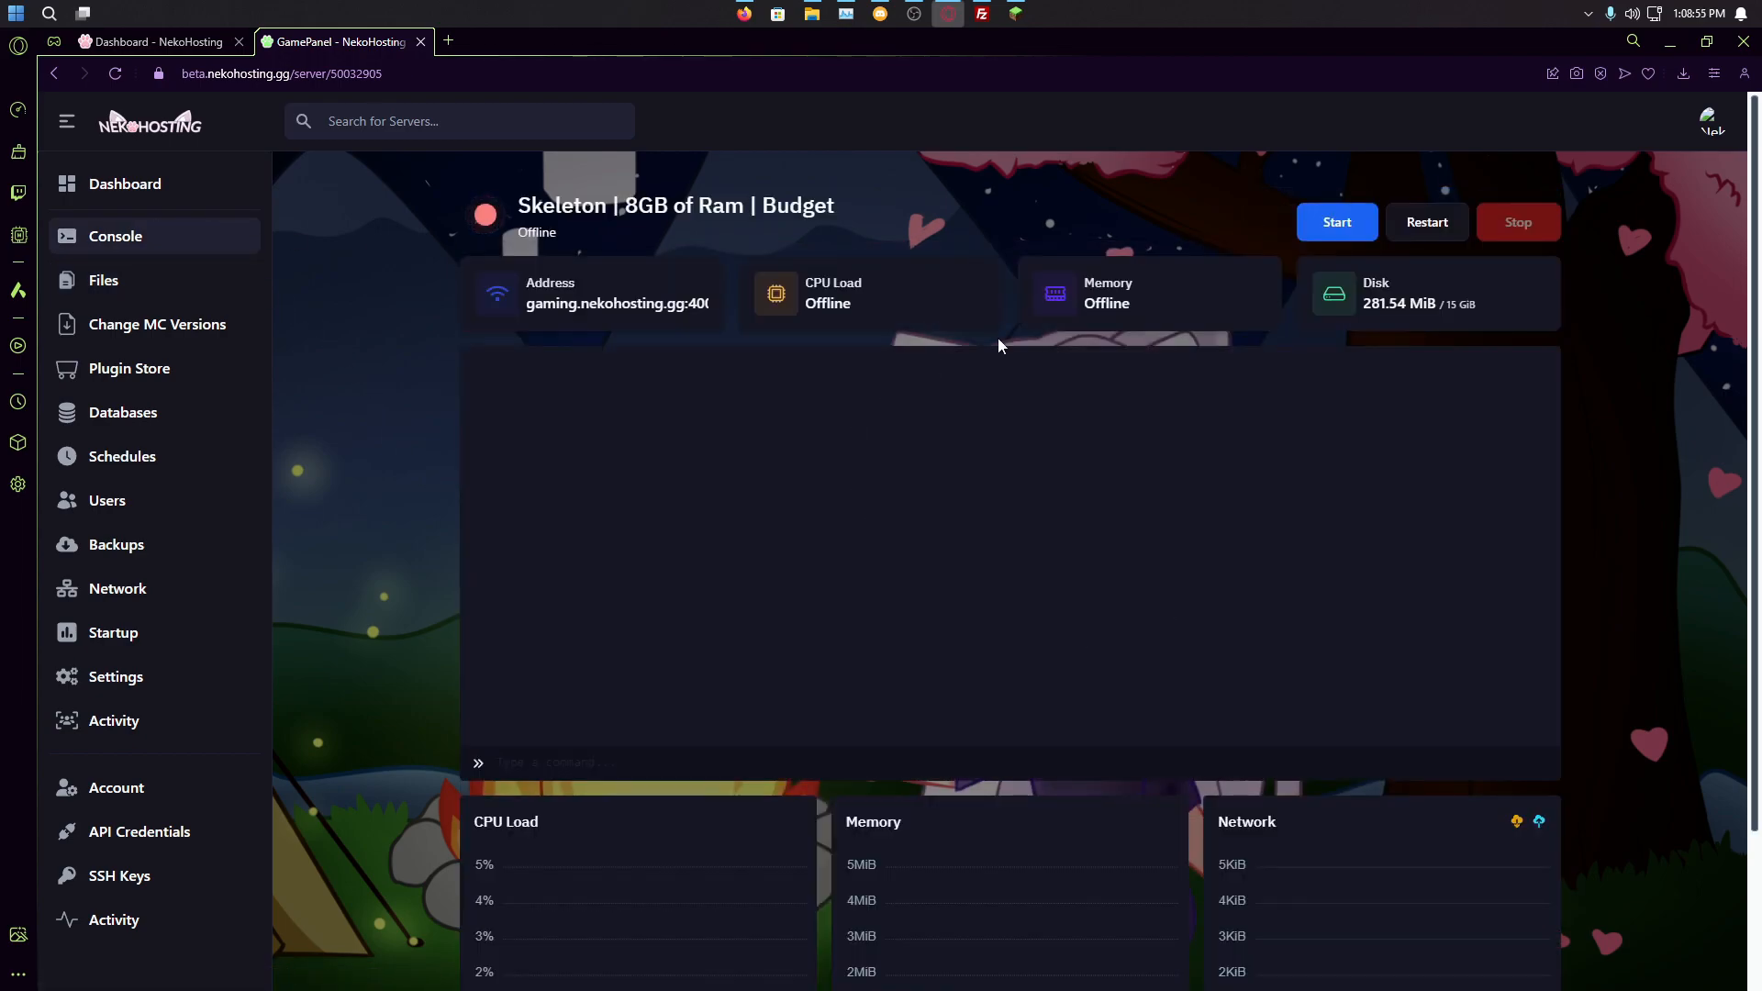
pyautogui.click(1359, 231)
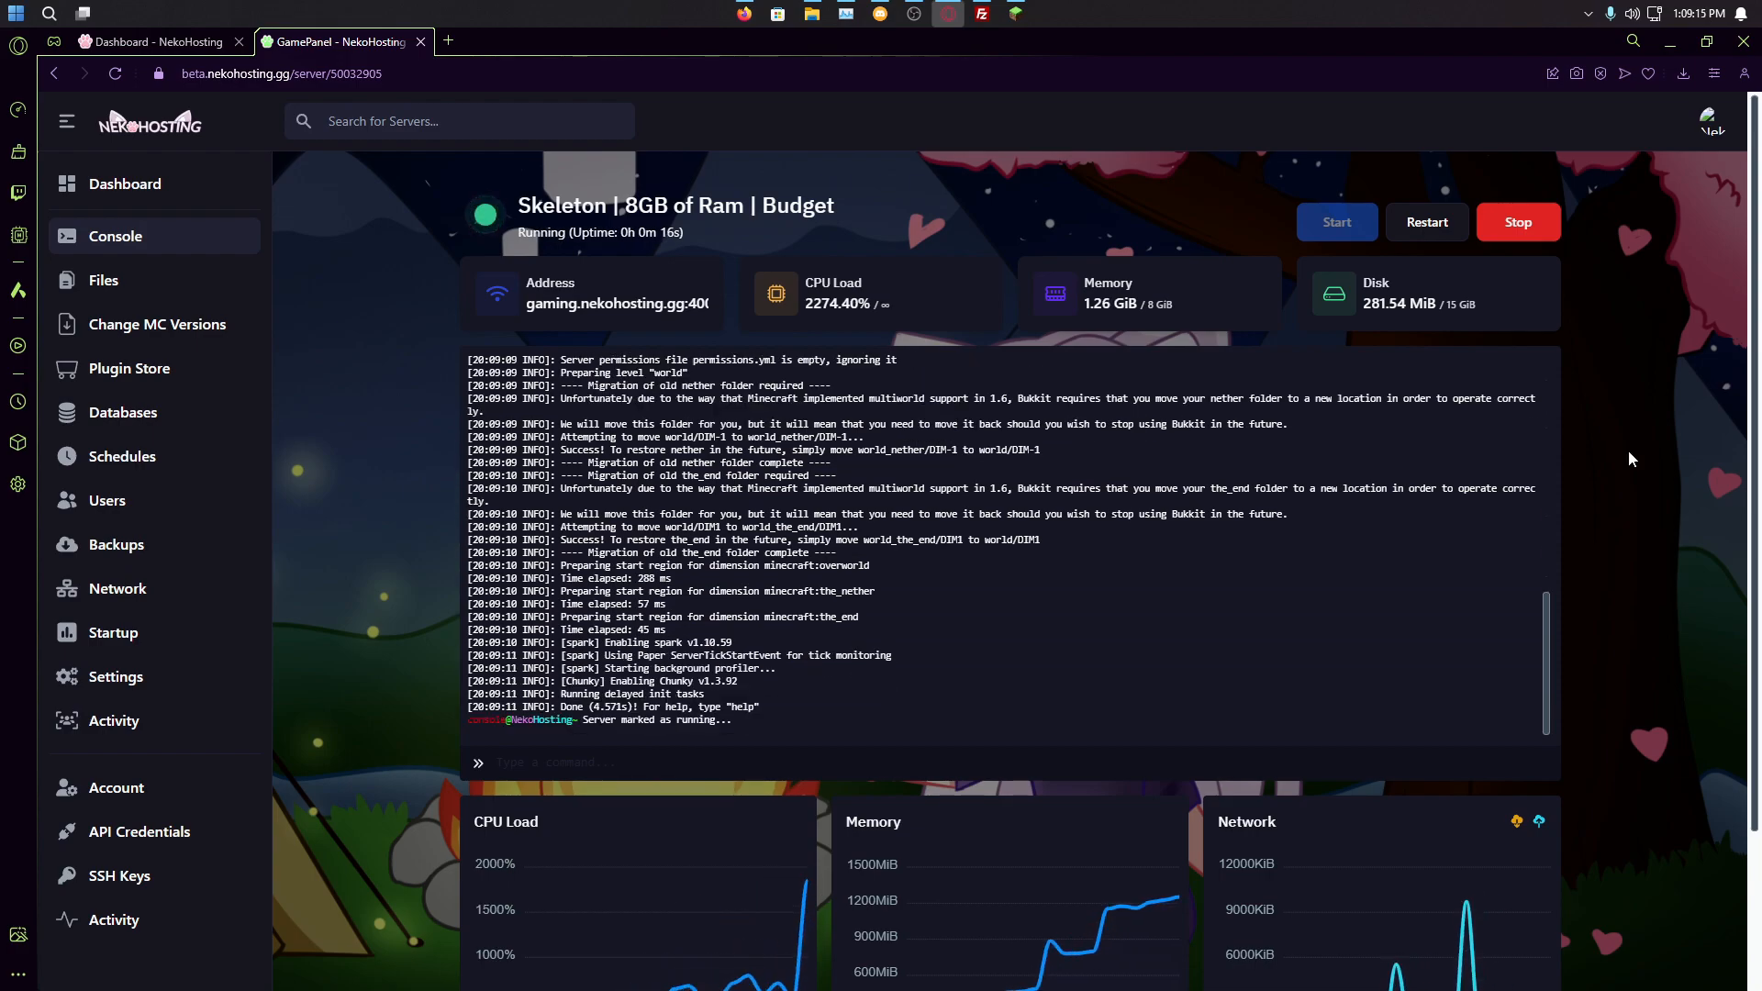
pyautogui.scroll(2, 992, 519)
pyautogui.moveTo(554, 555); pyautogui.dragTo(739, 569)
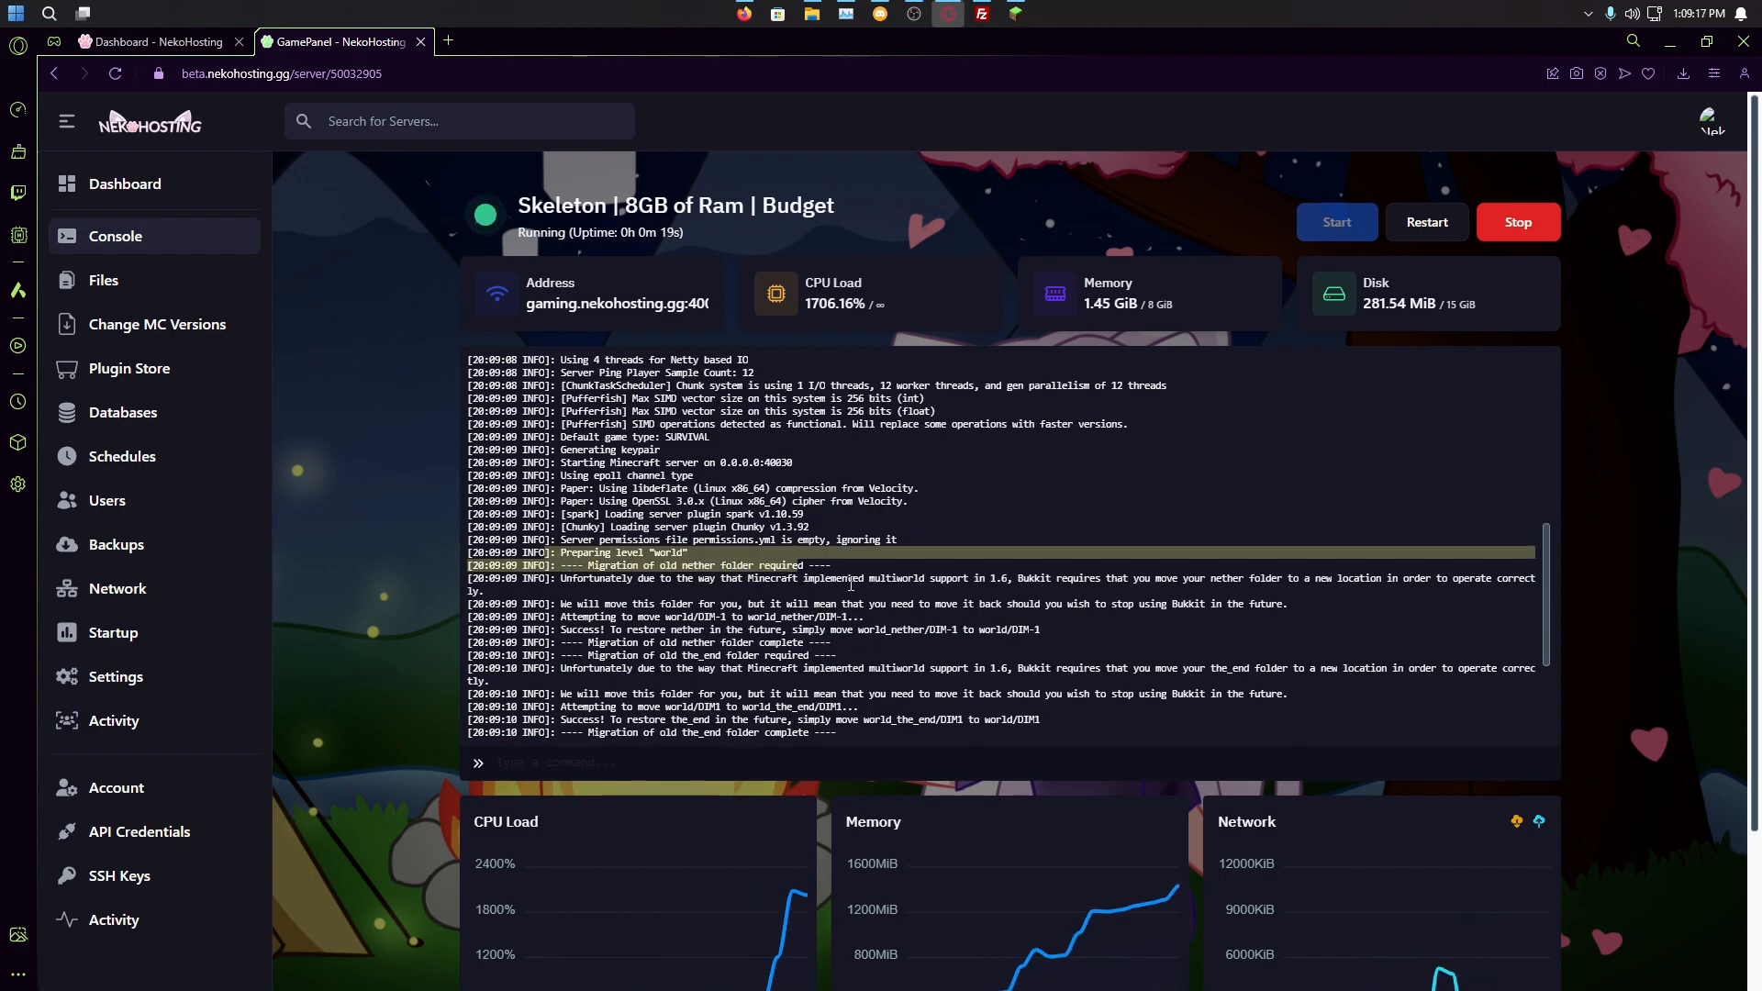
pyautogui.click(800, 587)
pyautogui.scroll(-1, 764, 578)
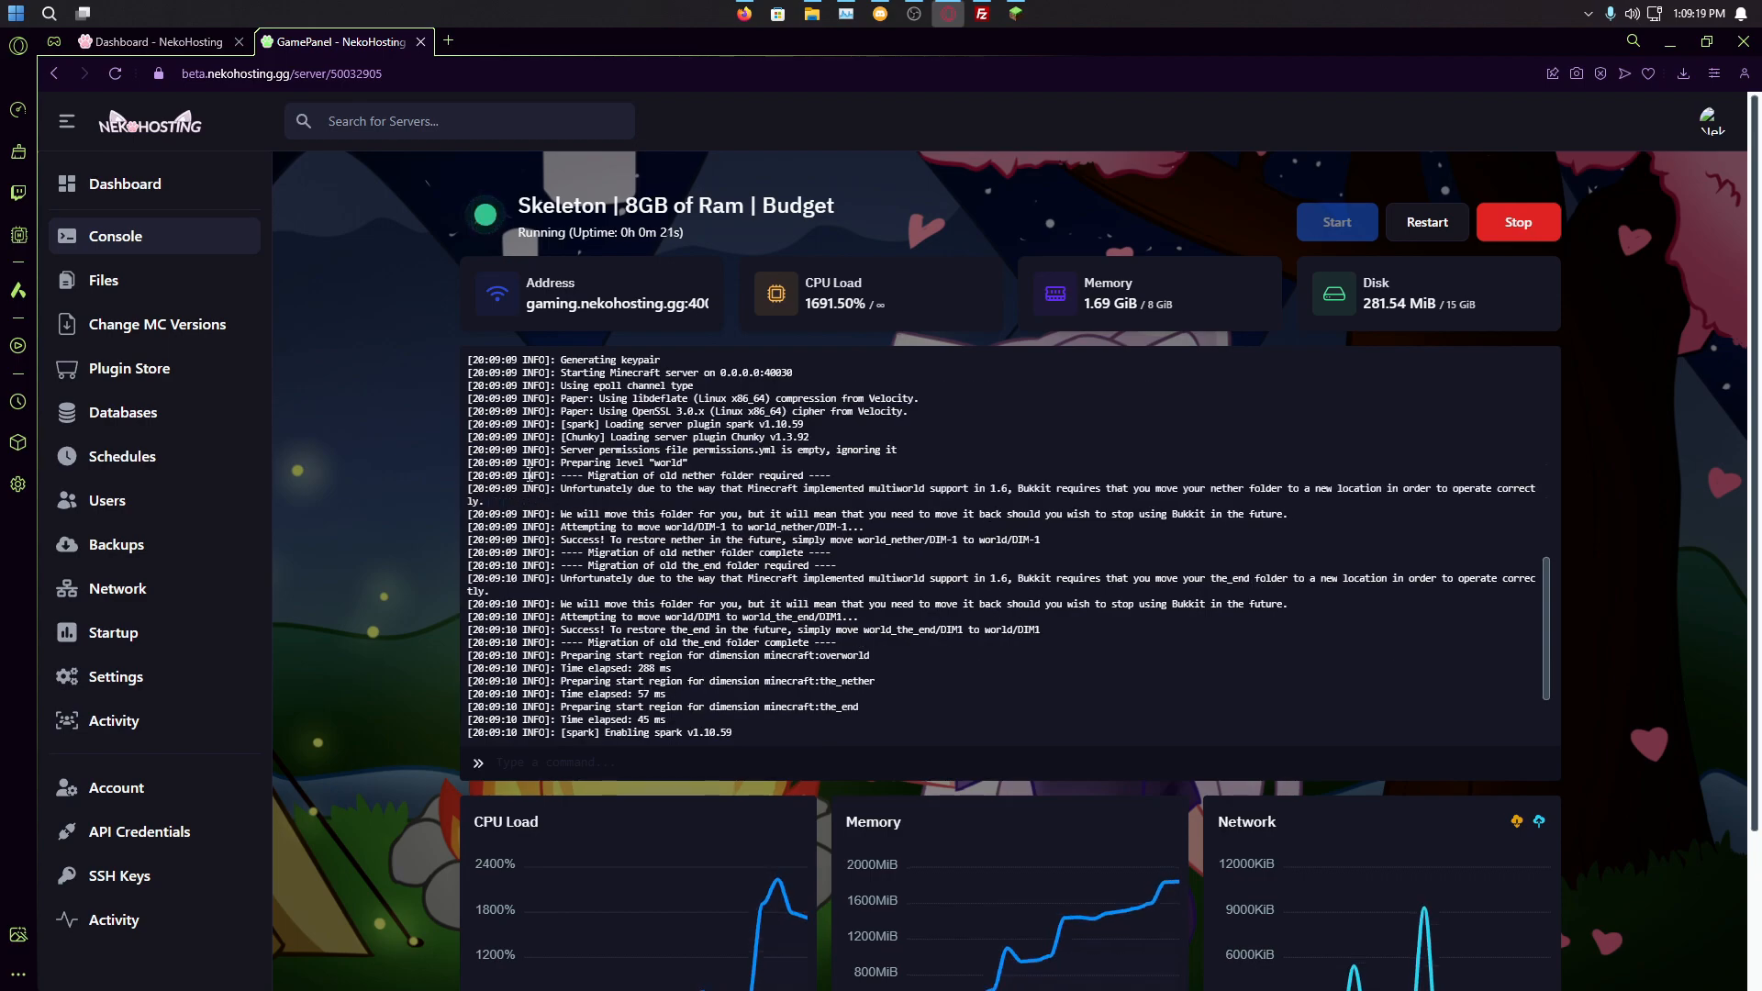
pyautogui.scroll(-3, 745, 468)
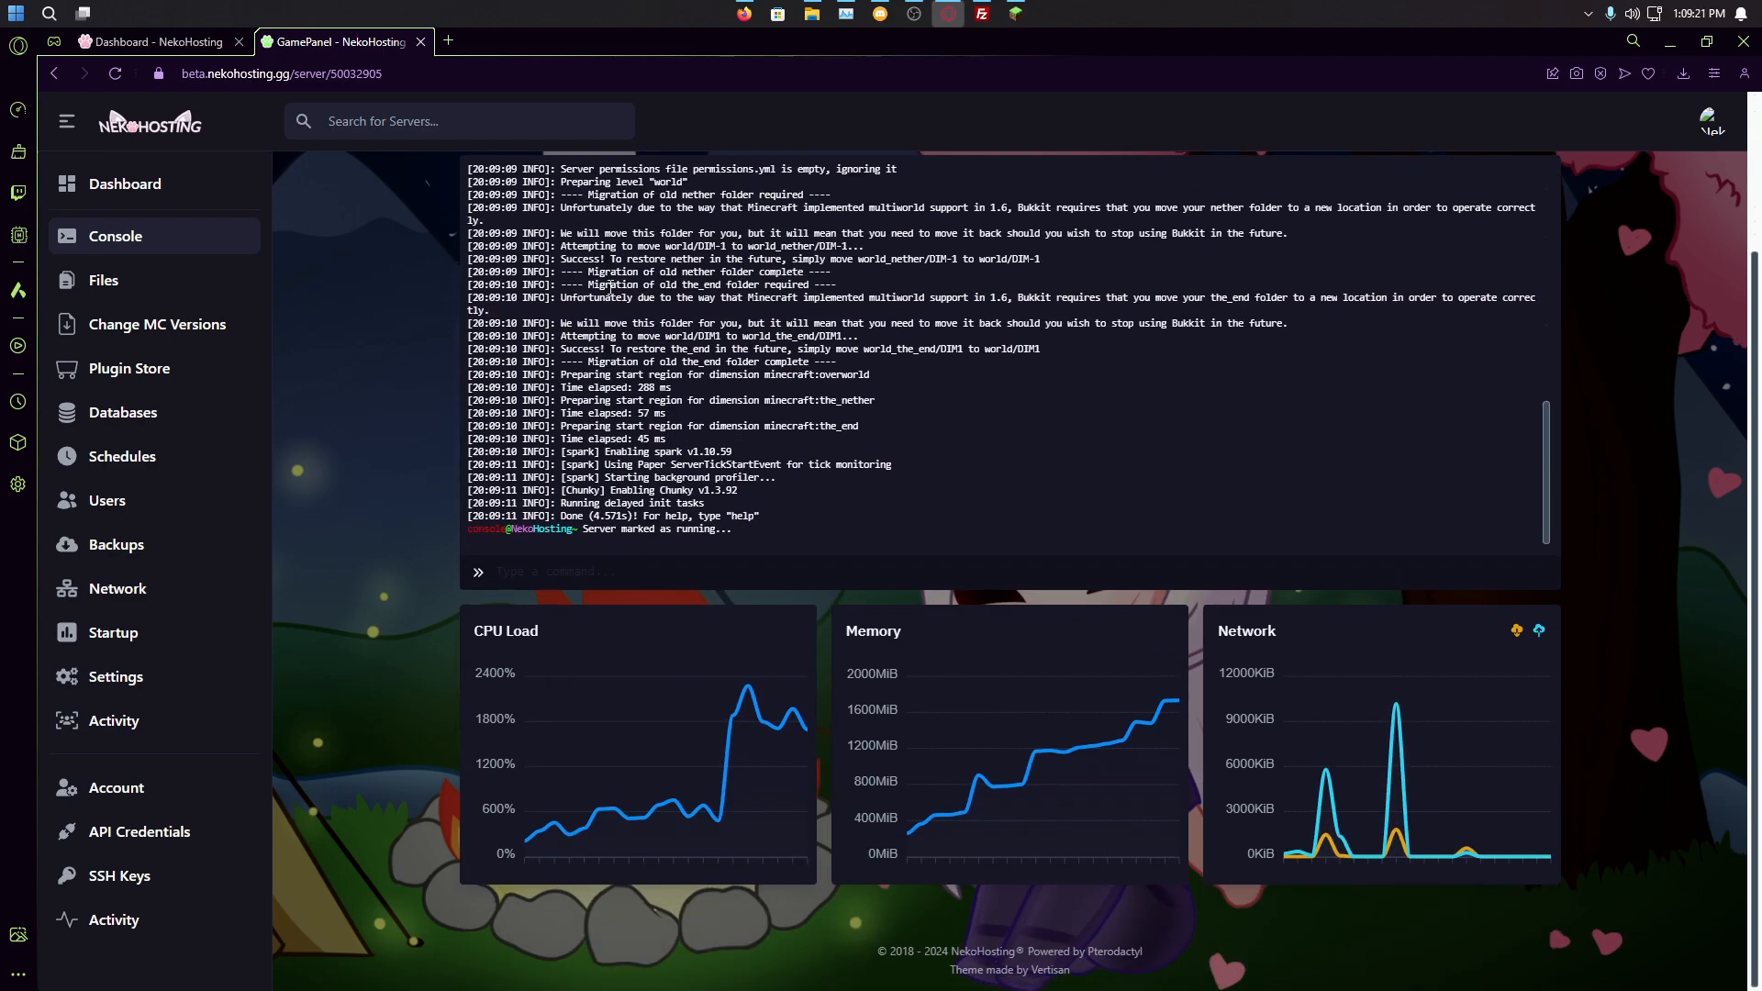
pyautogui.scroll(2, 837, 251)
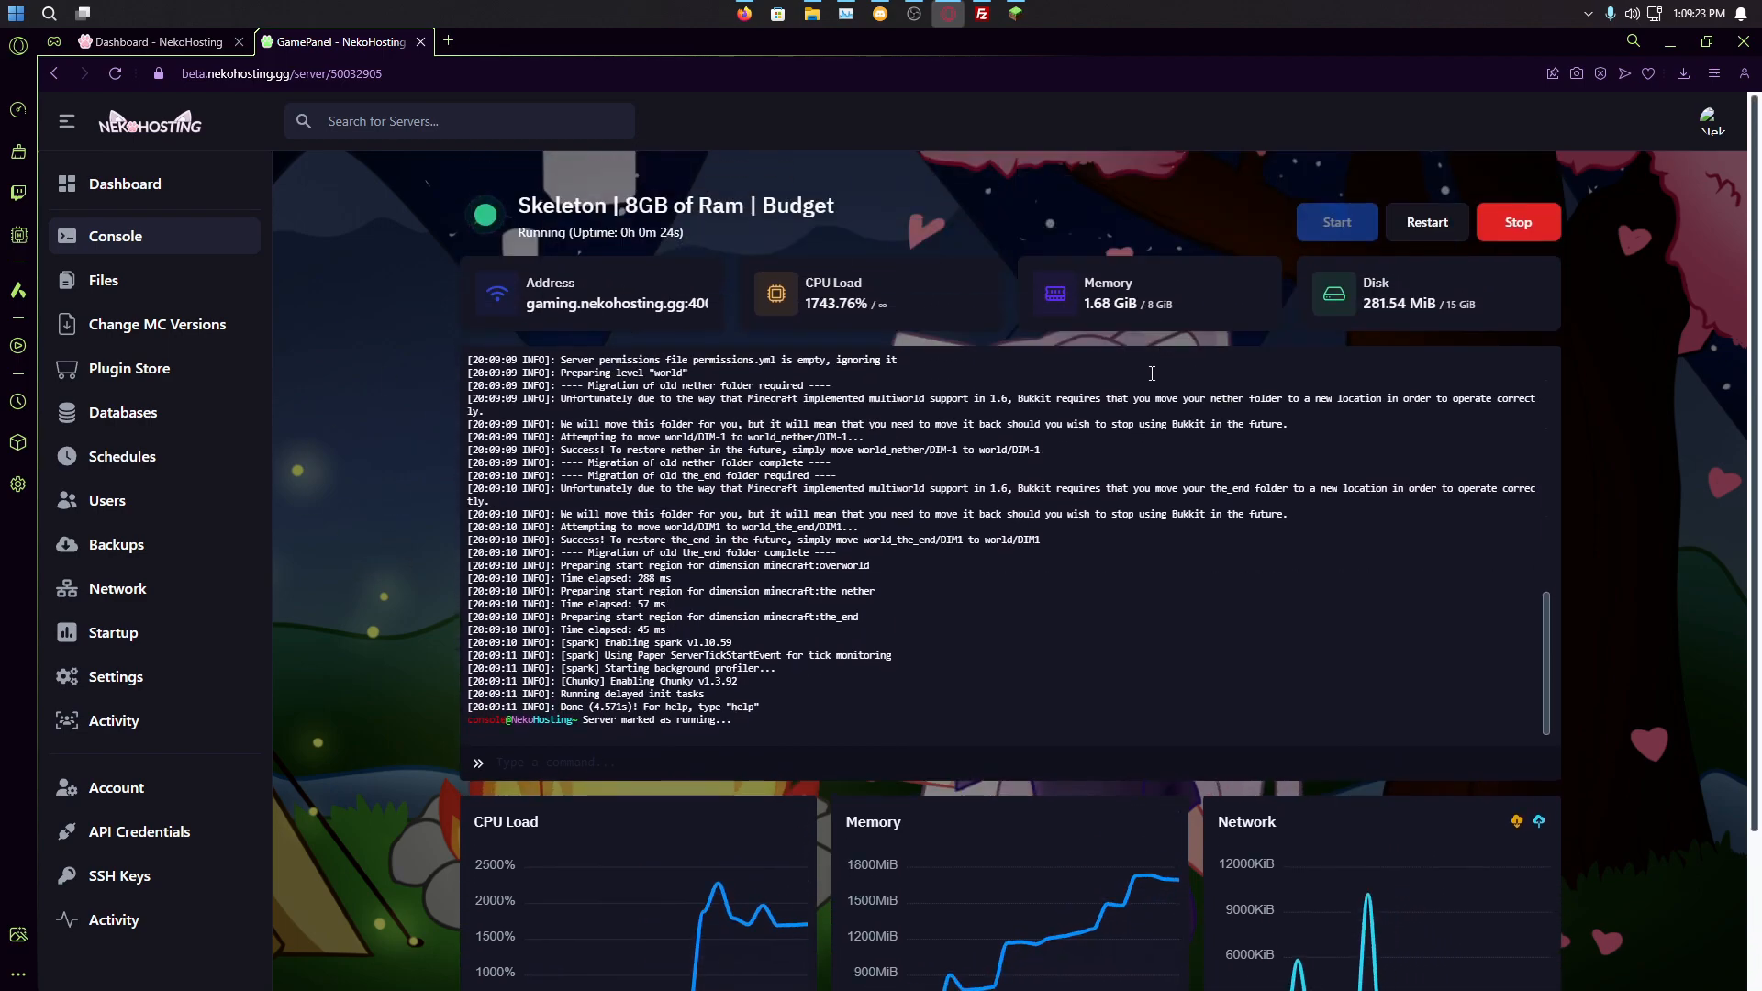
# Step: Join the Minecraft Server from the Multiplayer list and step up onto the grass ledge
pyautogui.click(1017, 14)
pyautogui.click(826, 507)
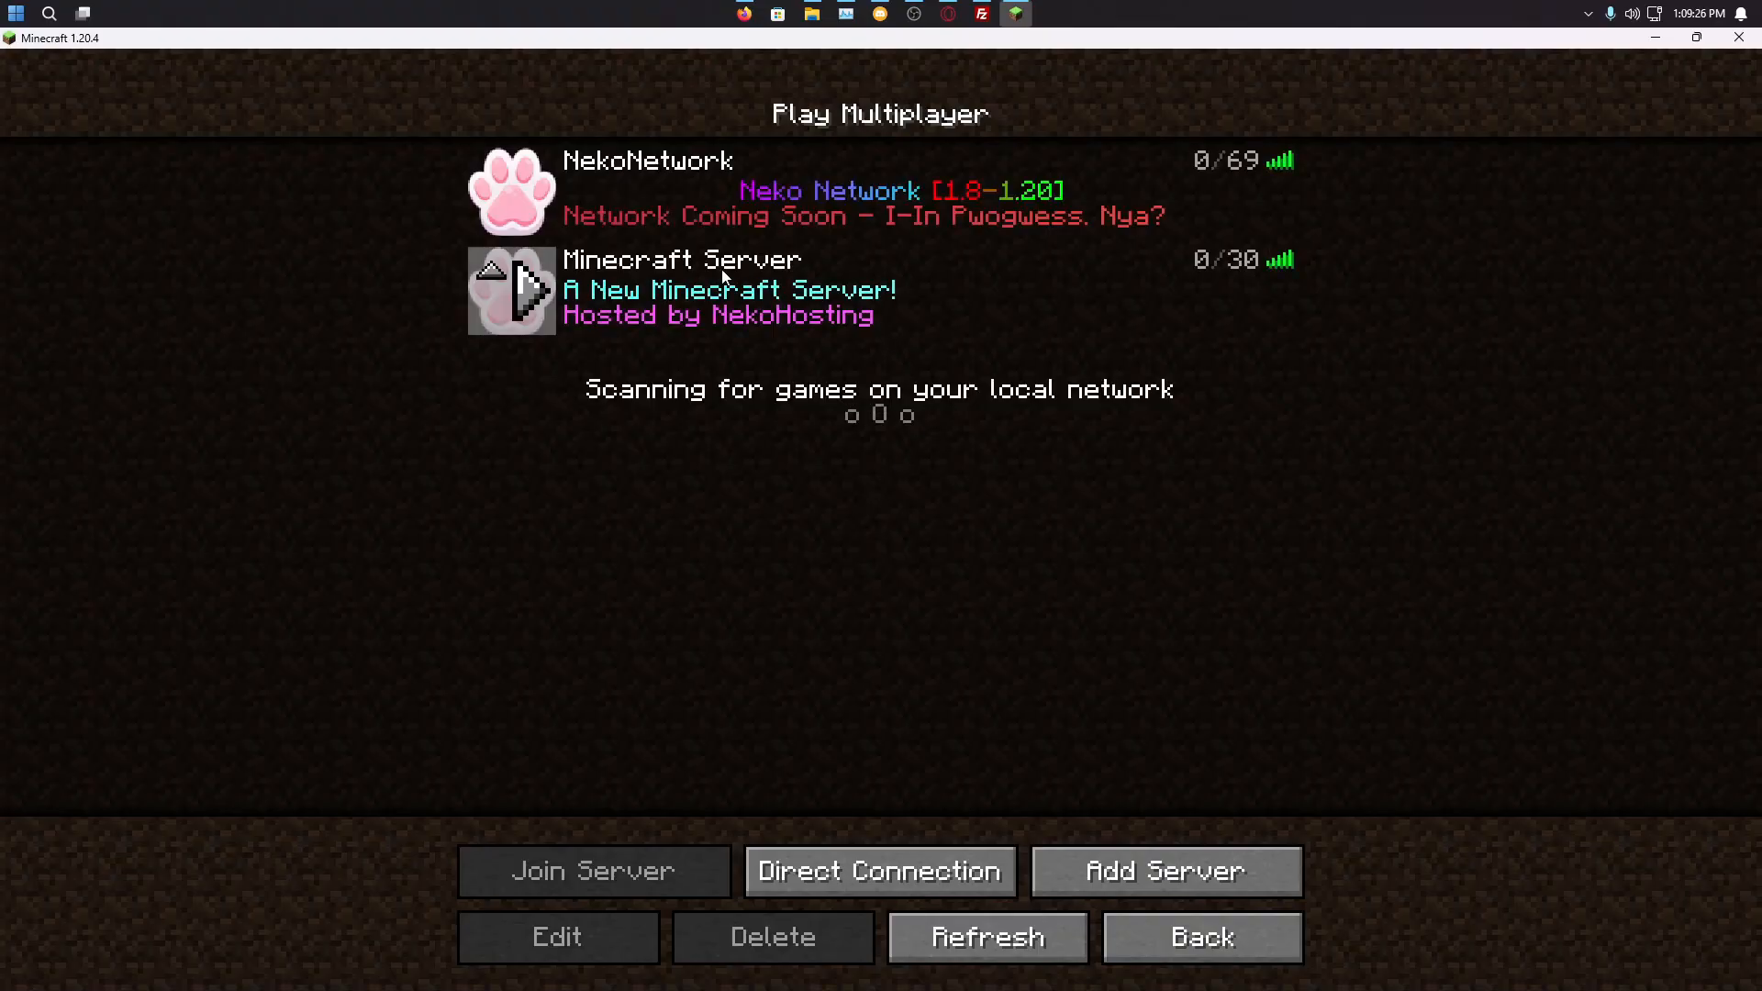
pyautogui.click(533, 292)
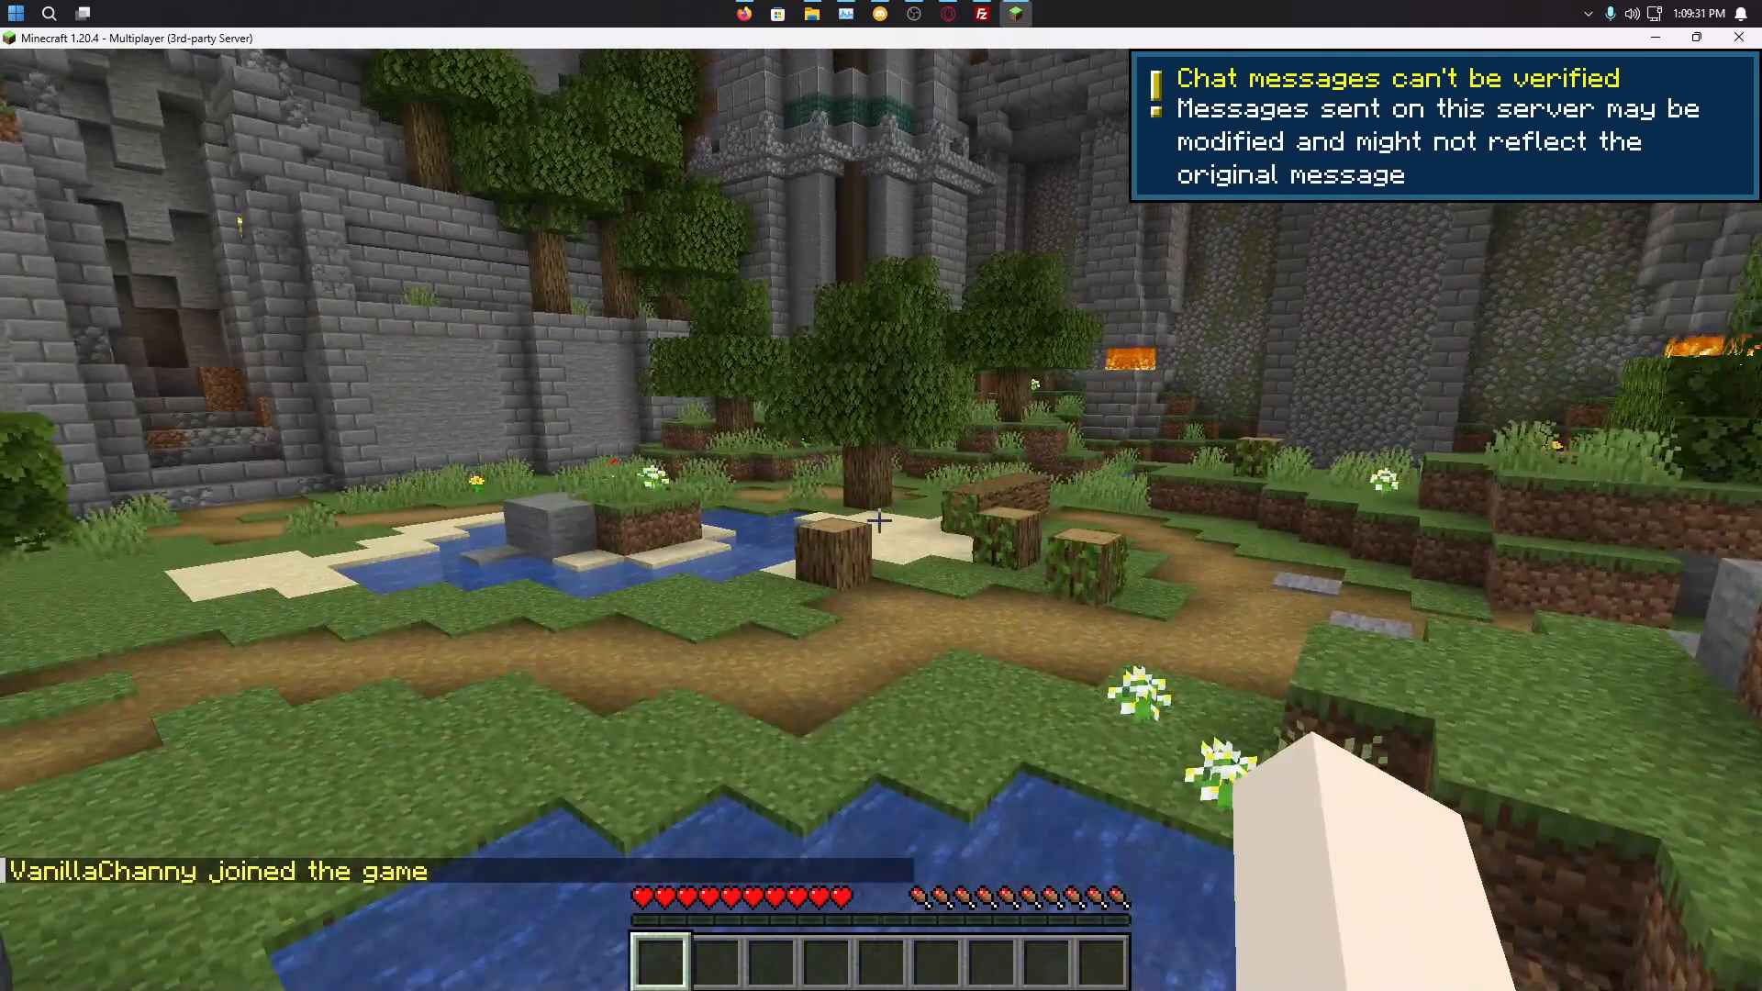
pyautogui.press('w')
pyautogui.press('space')
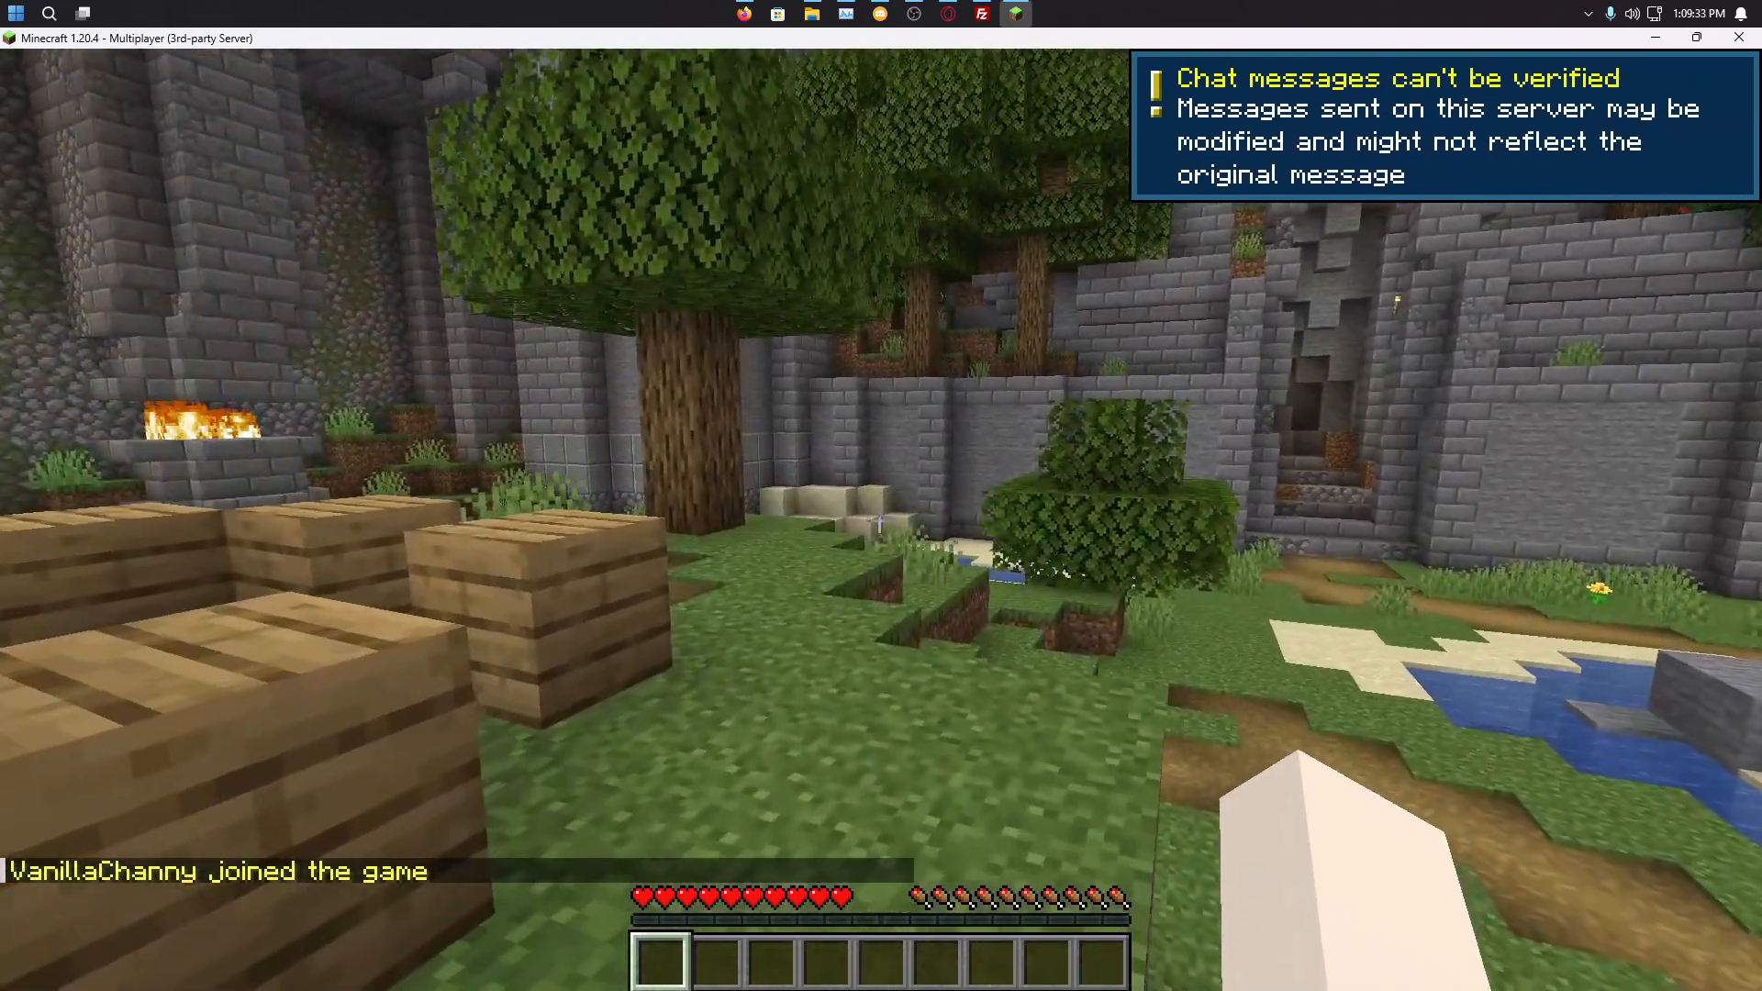
# Step: Widen the field of view from Normal to about 83 in Options
pyautogui.press('Escape')
pyautogui.click(790, 537)
pyautogui.click(760, 429)
pyautogui.press('Escape')
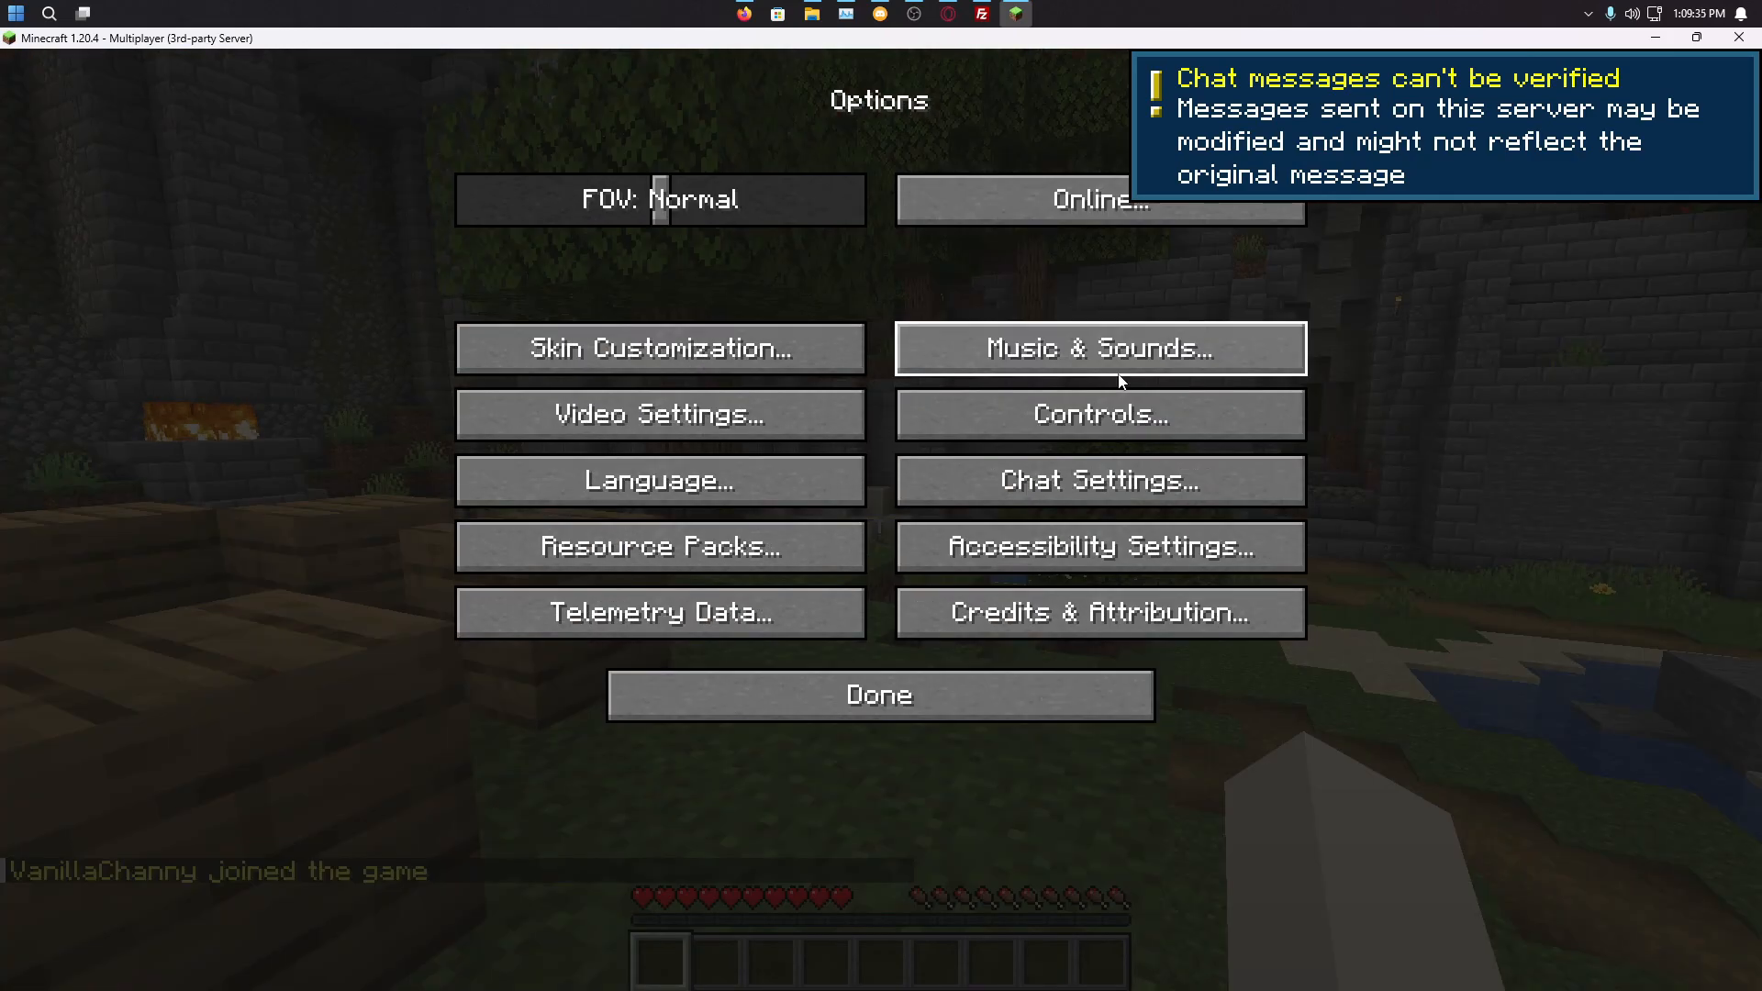
pyautogui.moveTo(660, 199); pyautogui.dragTo(734, 220)
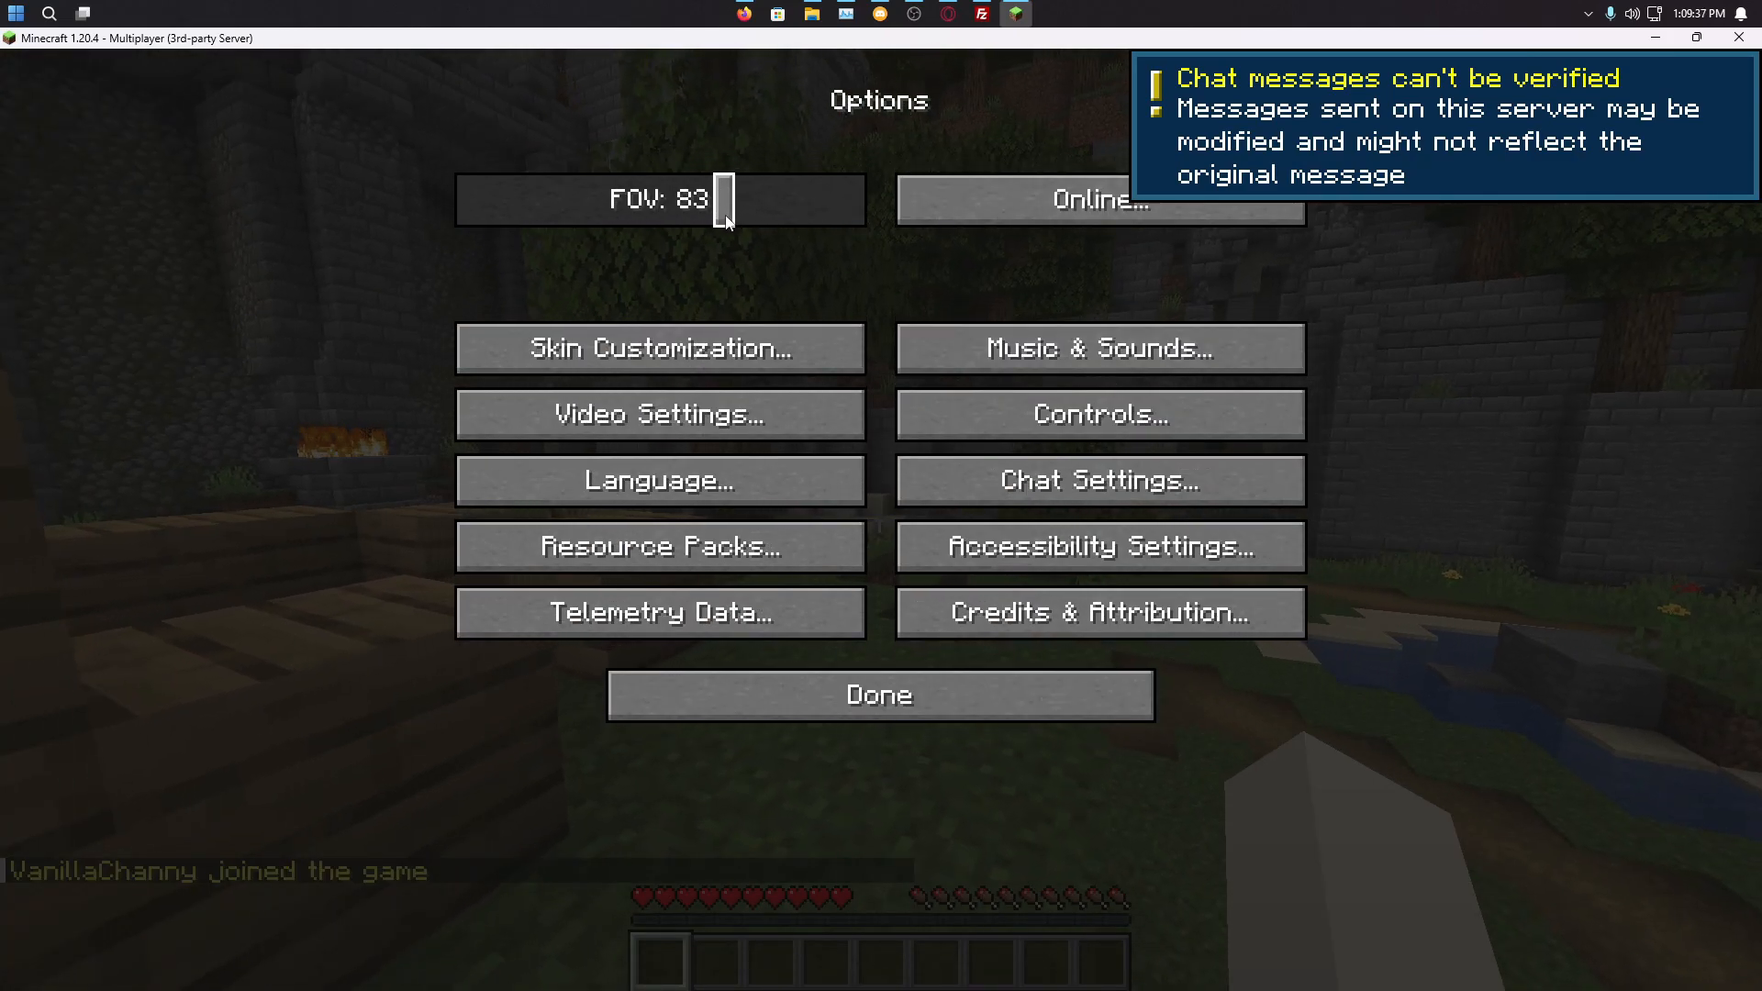
pyautogui.press('Escape')
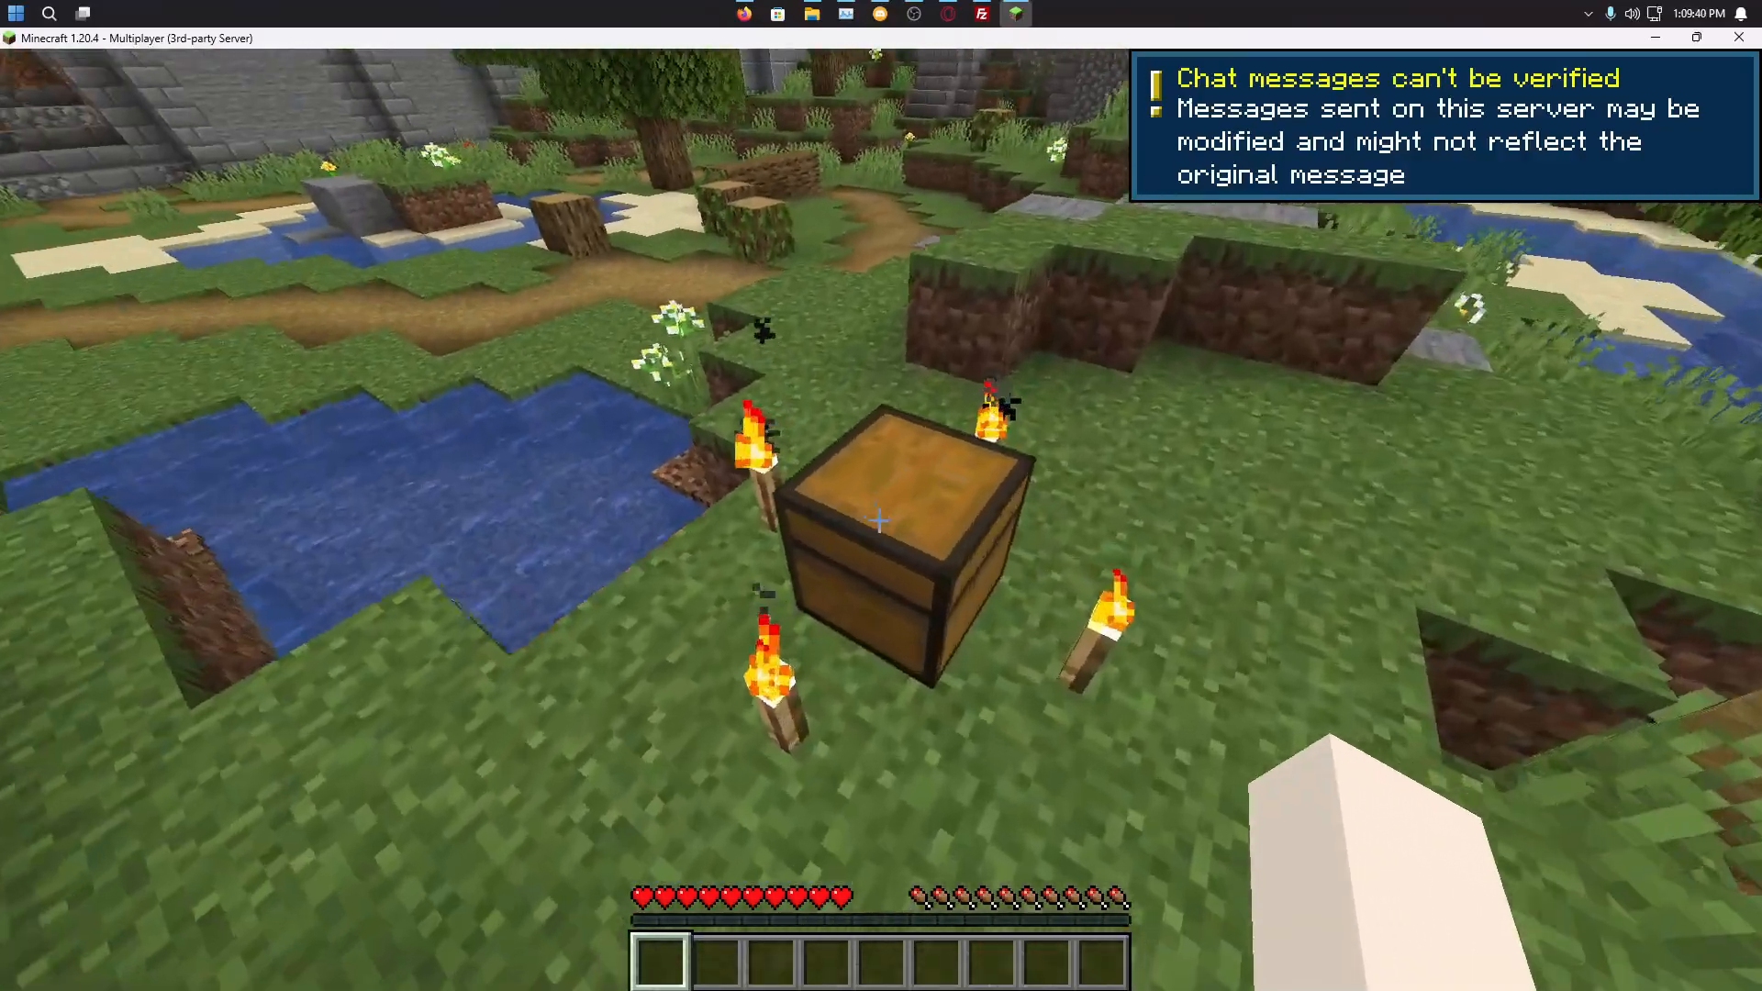
# Step: Take the sword, 64 steak and pickaxe from the chest
pyautogui.rightClick(879, 521)
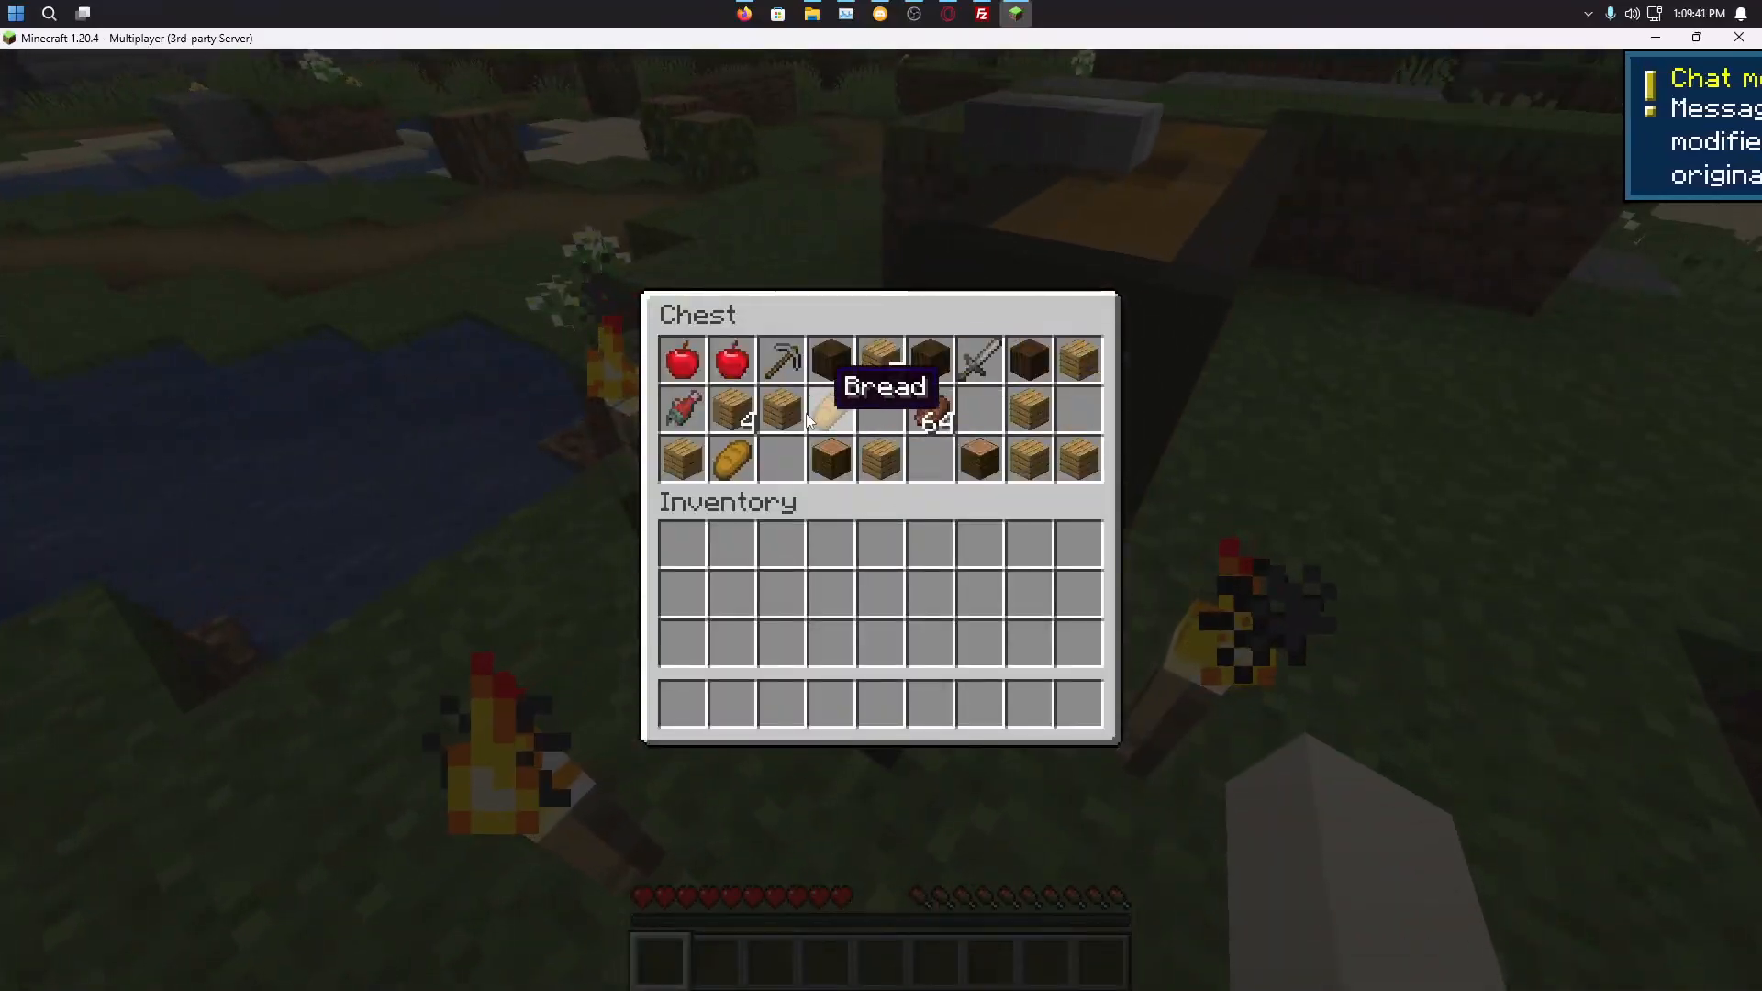
pyautogui.keyDown('shift'); pyautogui.click(979, 359); pyautogui.keyUp('shift')
pyautogui.keyDown('shift'); pyautogui.click(929, 408); pyautogui.keyUp('shift')
pyautogui.keyDown('shift'); pyautogui.click(781, 358); pyautogui.keyUp('shift')
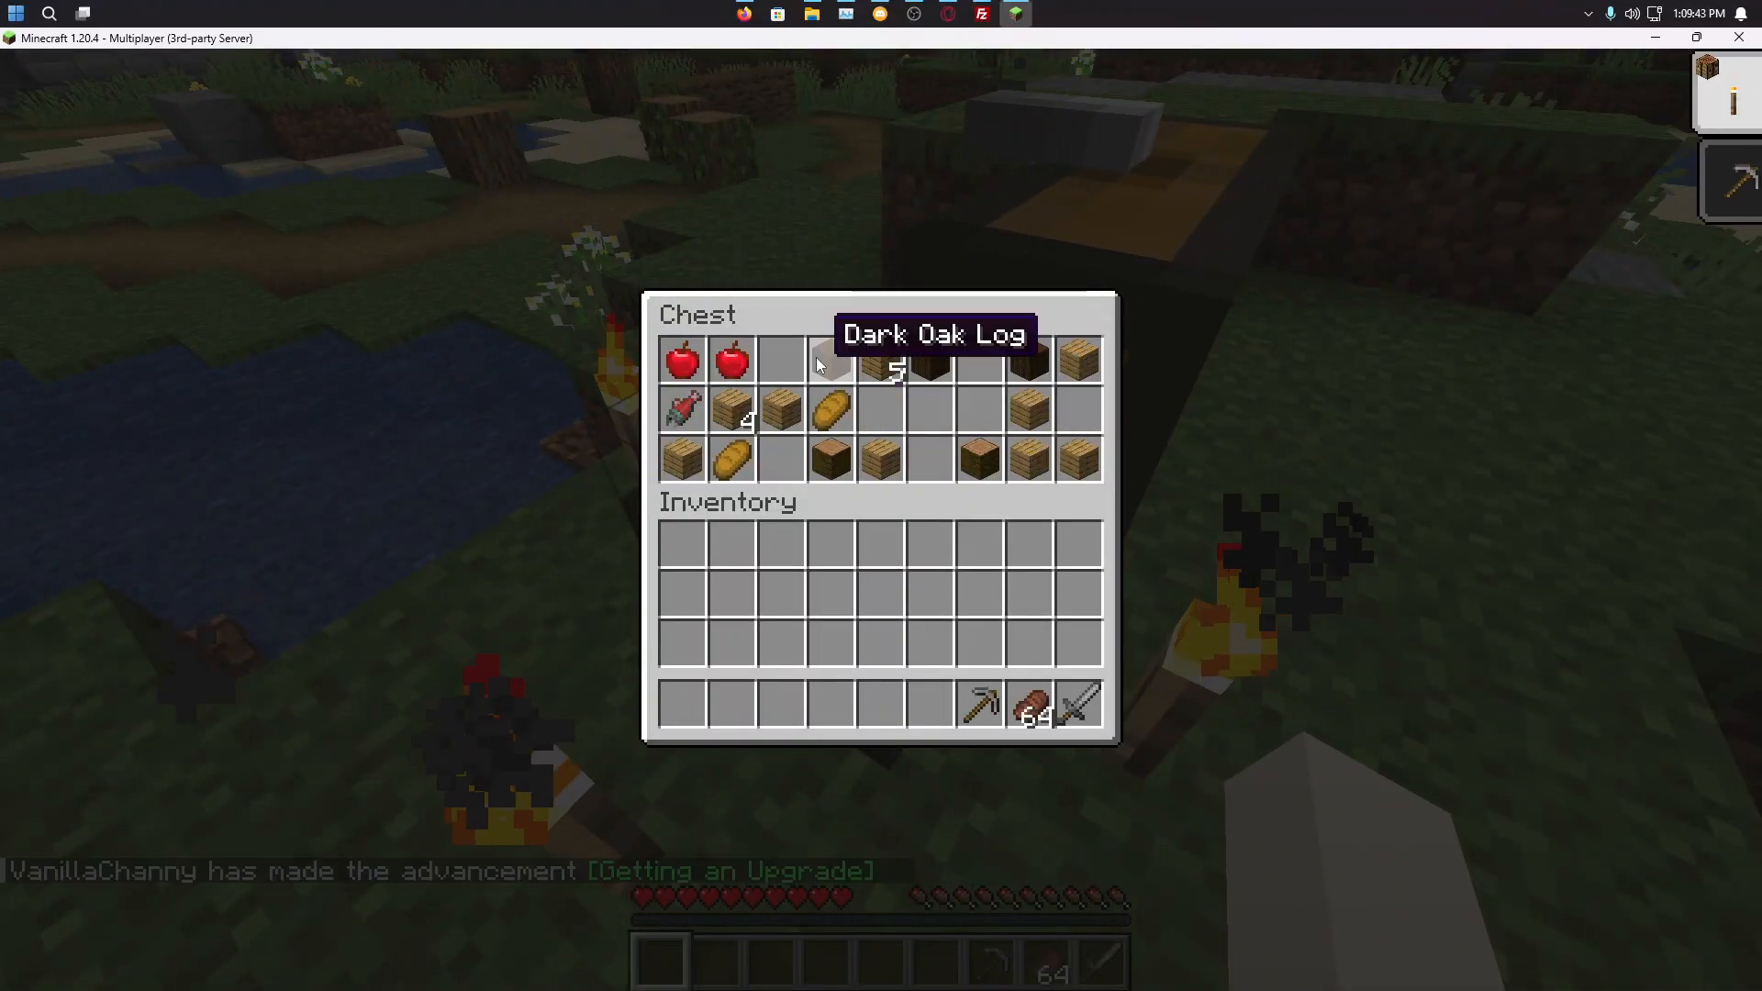
pyautogui.press('Escape')
# Step: Walk from the dock through the gate corridor and over the wooden bridge to the plaza
pyautogui.press('w')
pyautogui.scroll(-4, 879, 520)
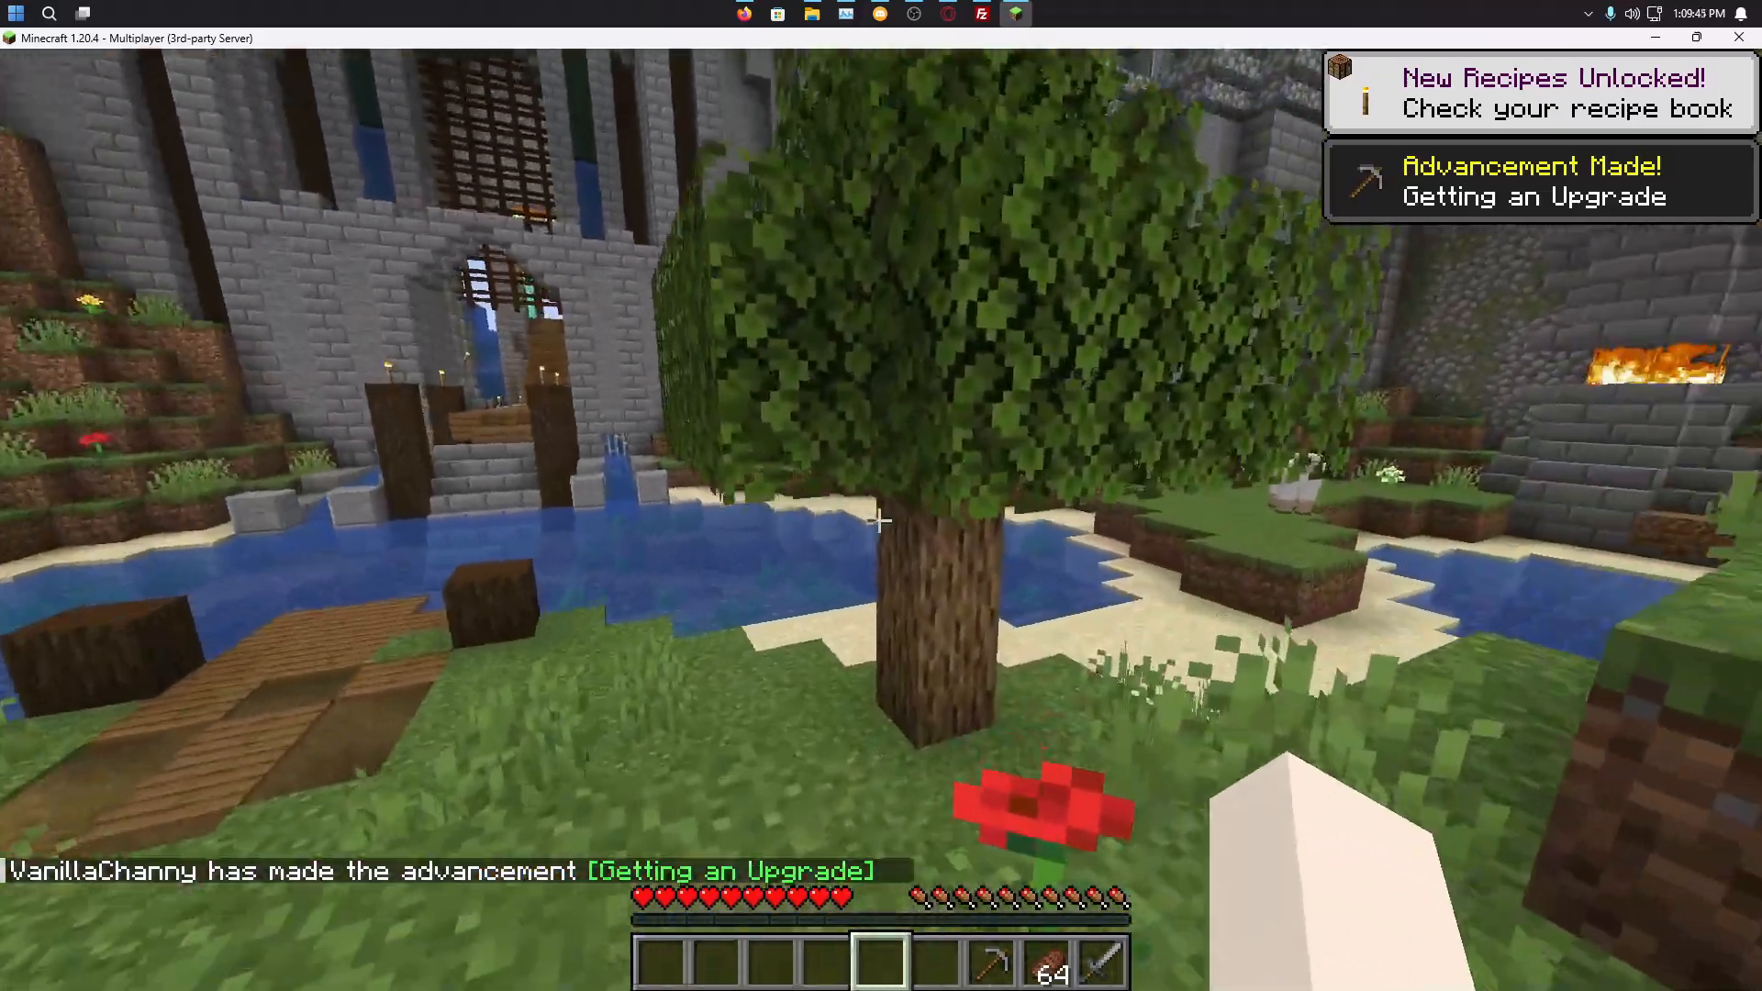
pyautogui.press('w')
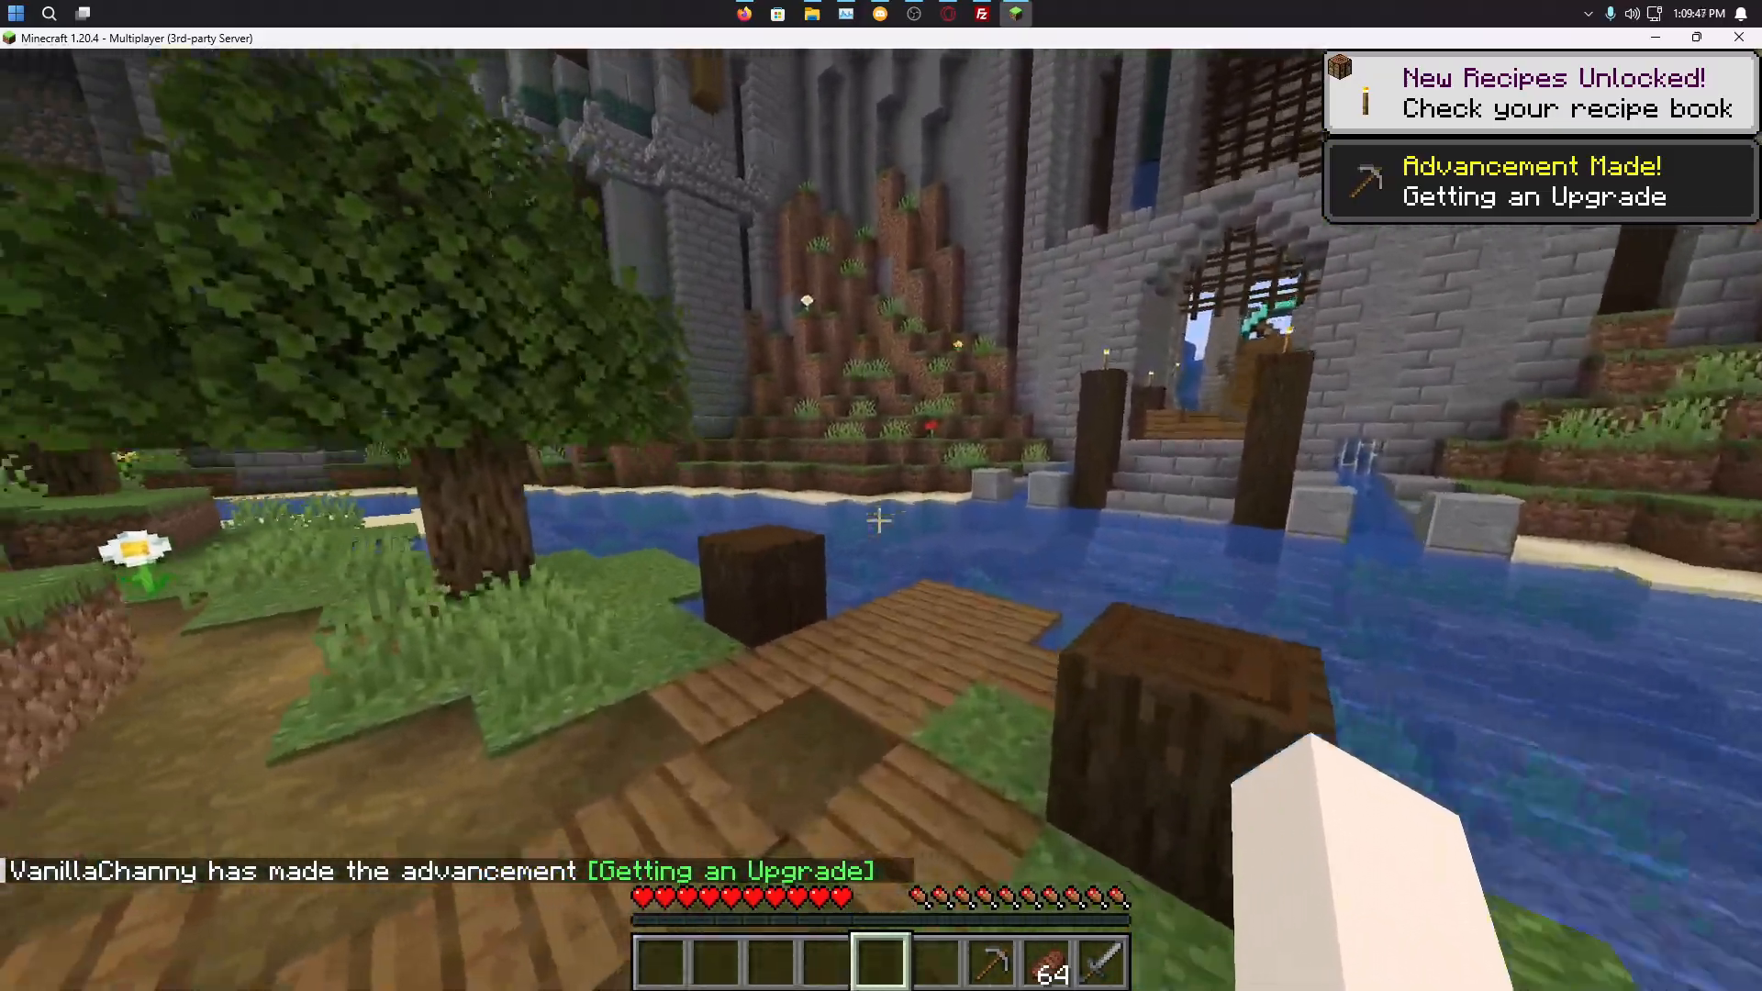
pyautogui.press('w')
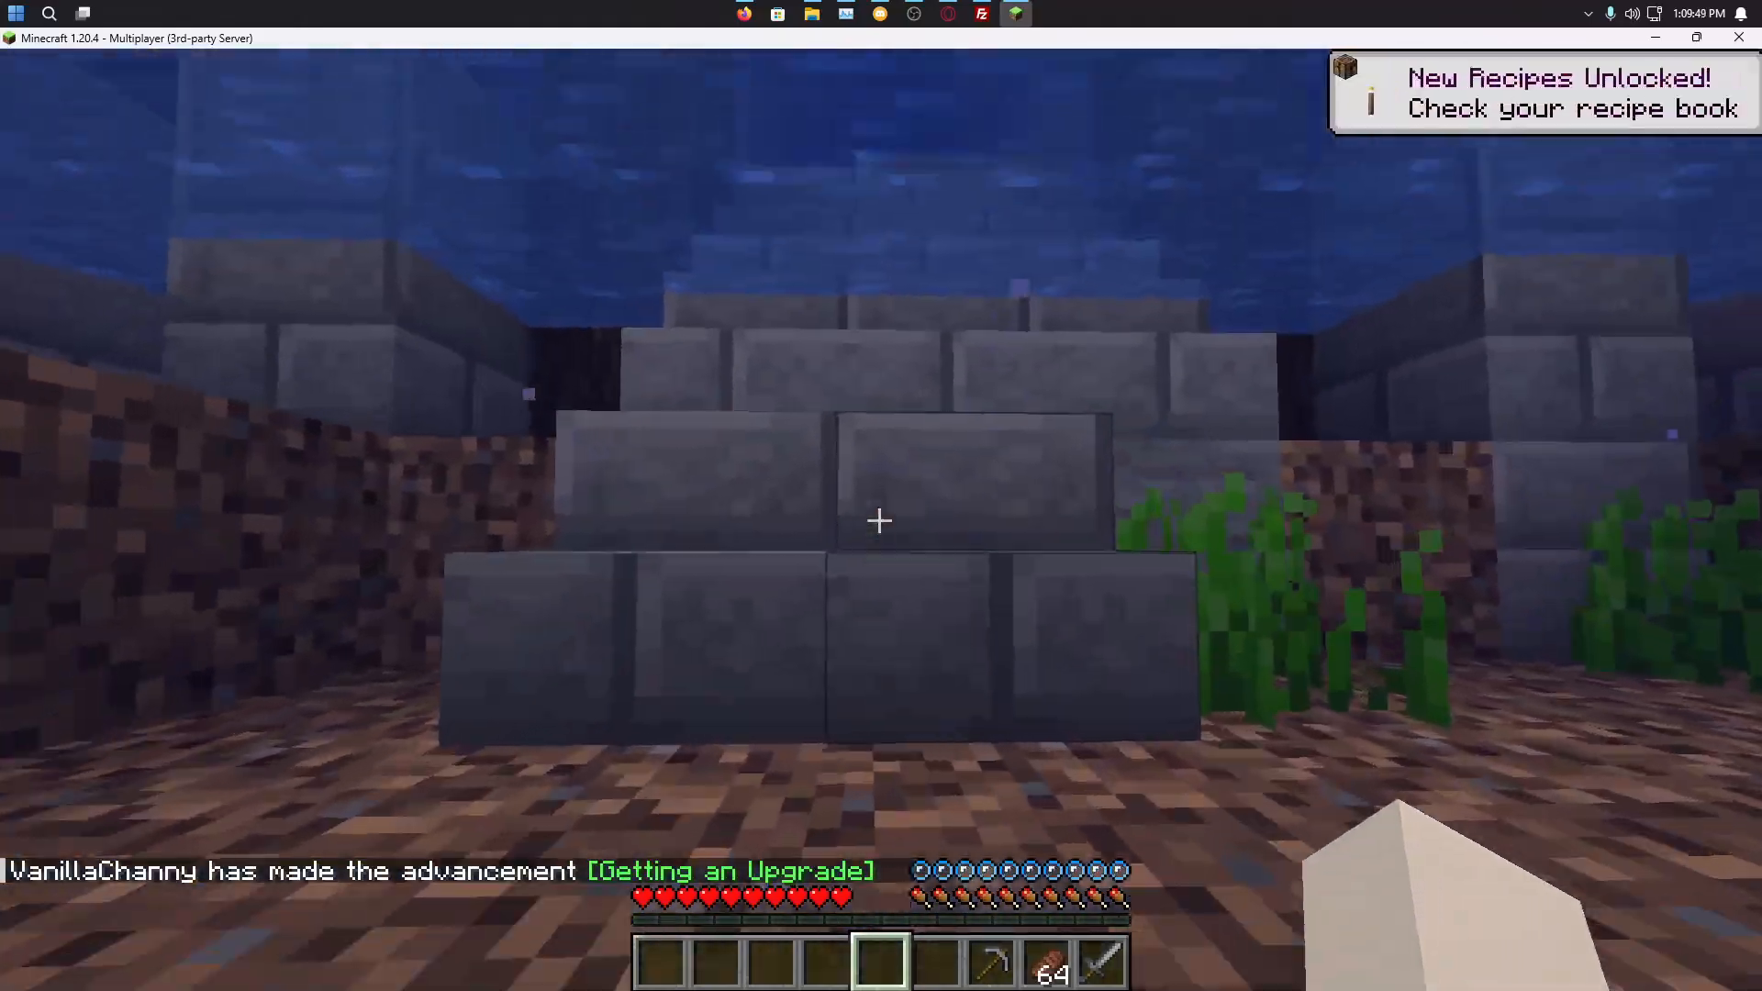
pyautogui.press('w')
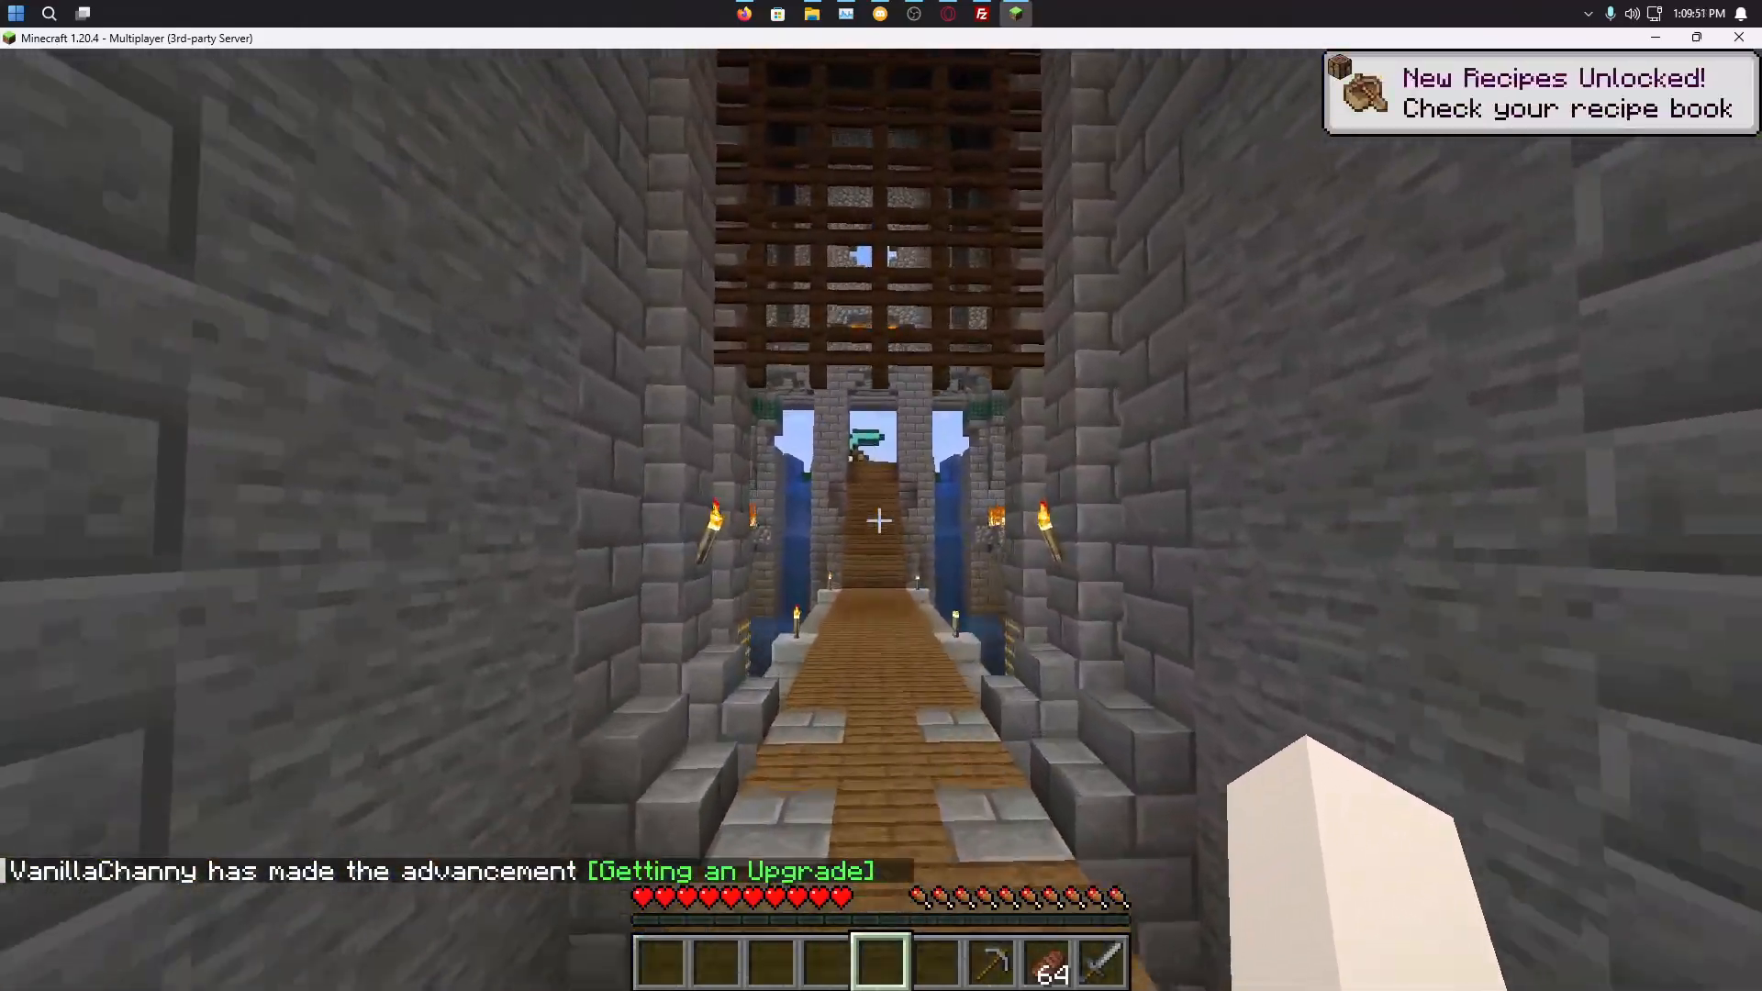
pyautogui.press('w')
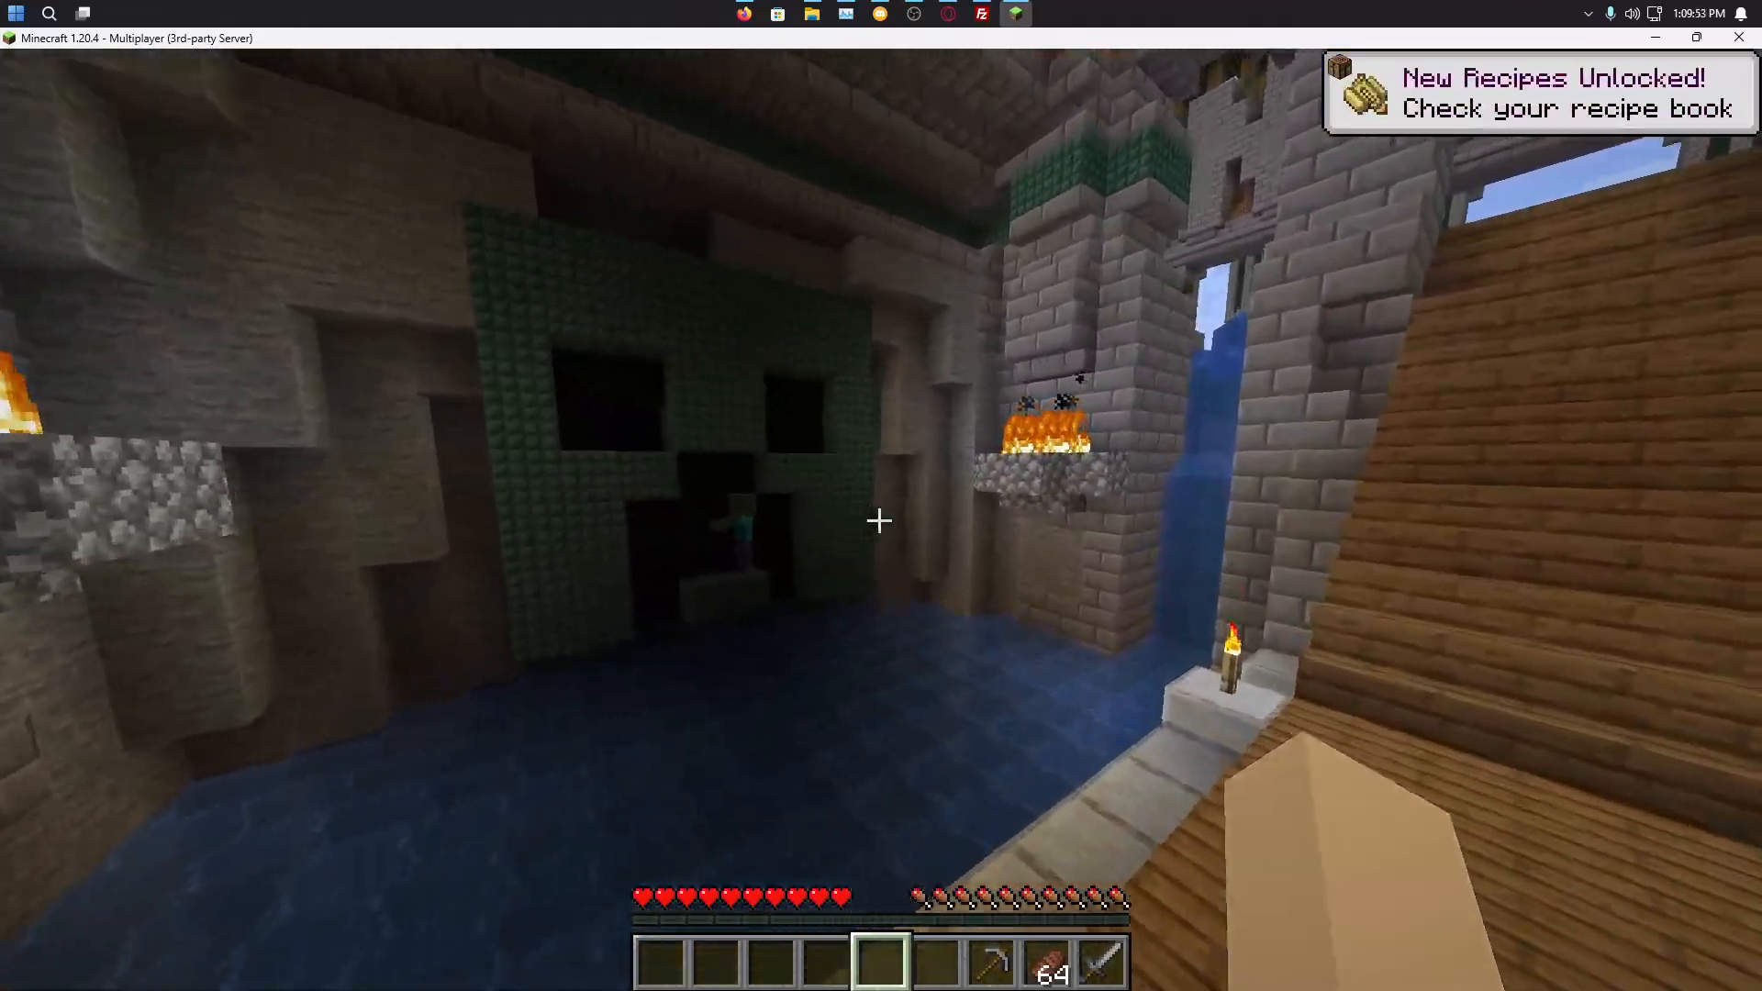
pyautogui.press('w')
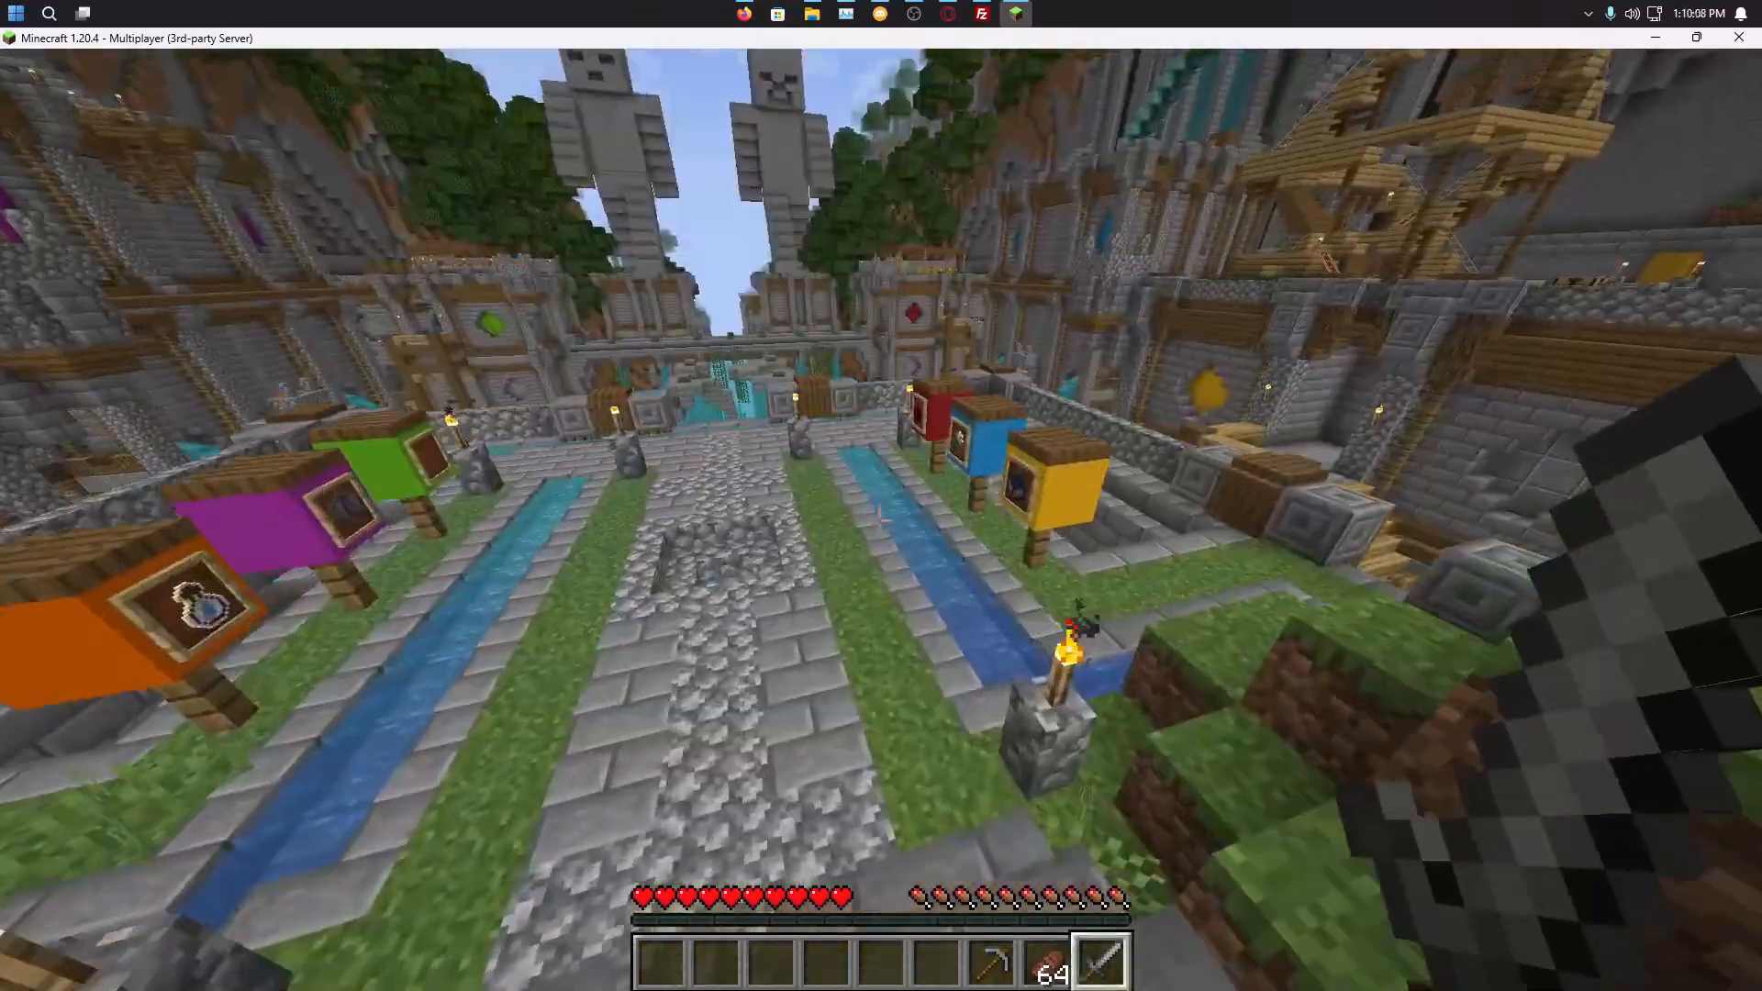
pyautogui.press('w')
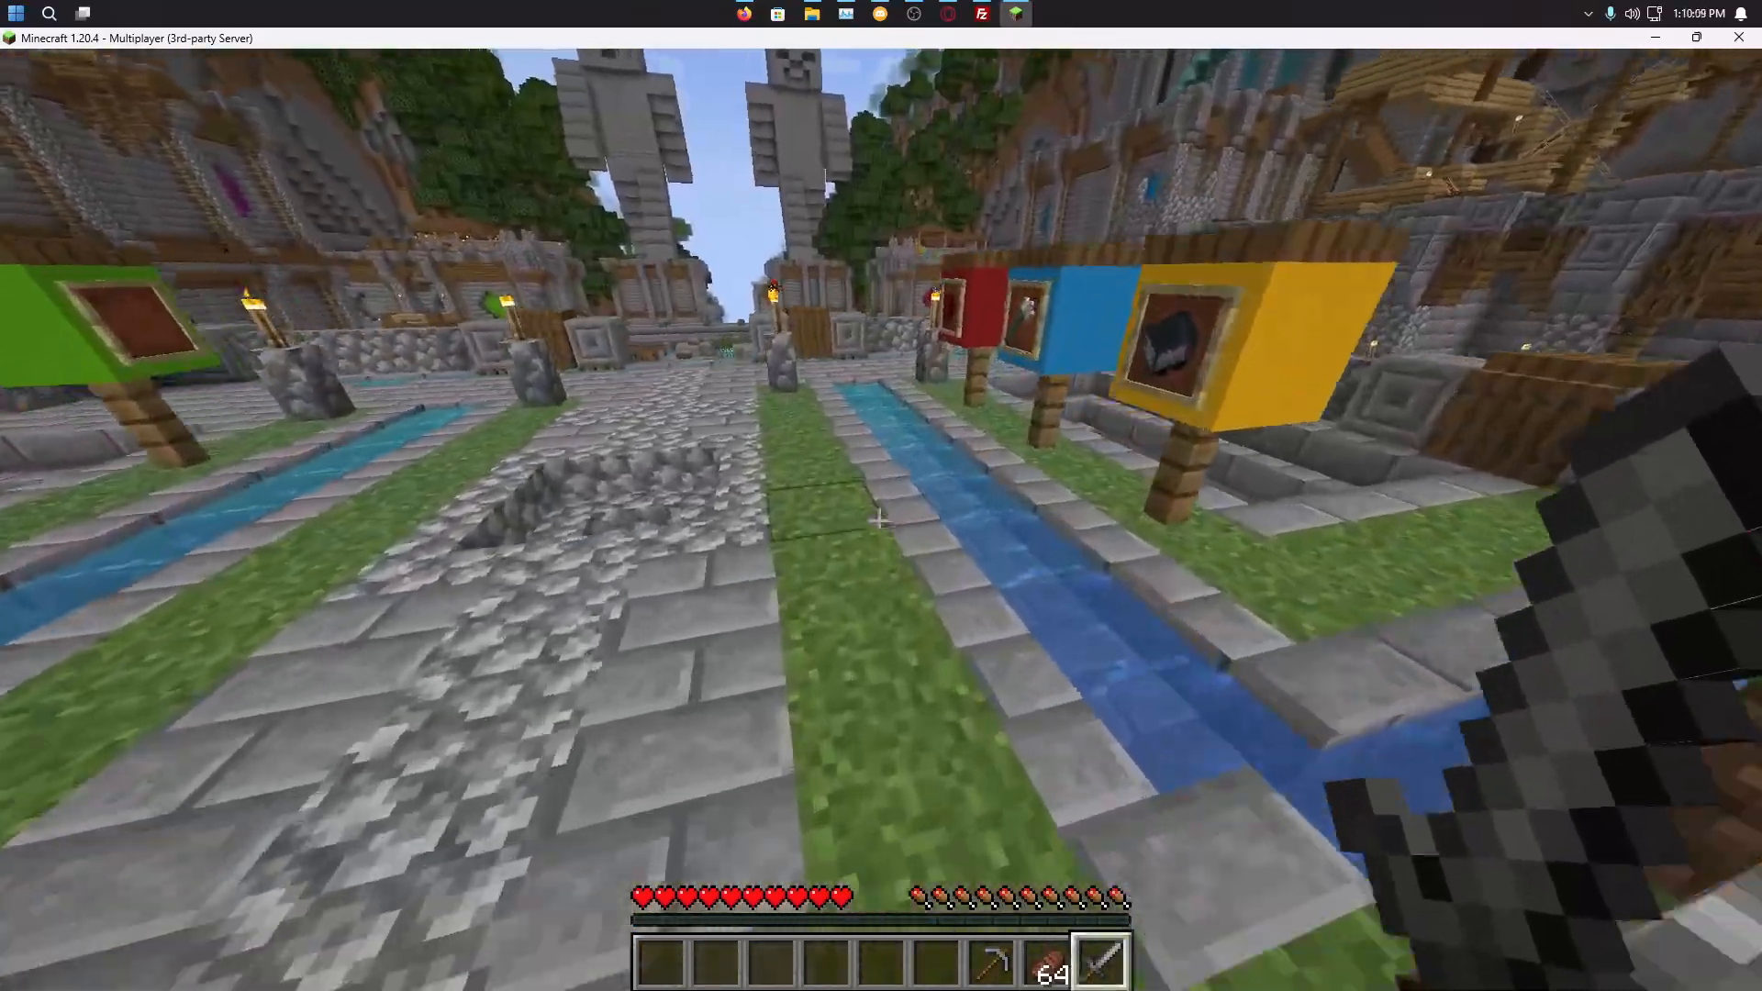
pyautogui.press('w')
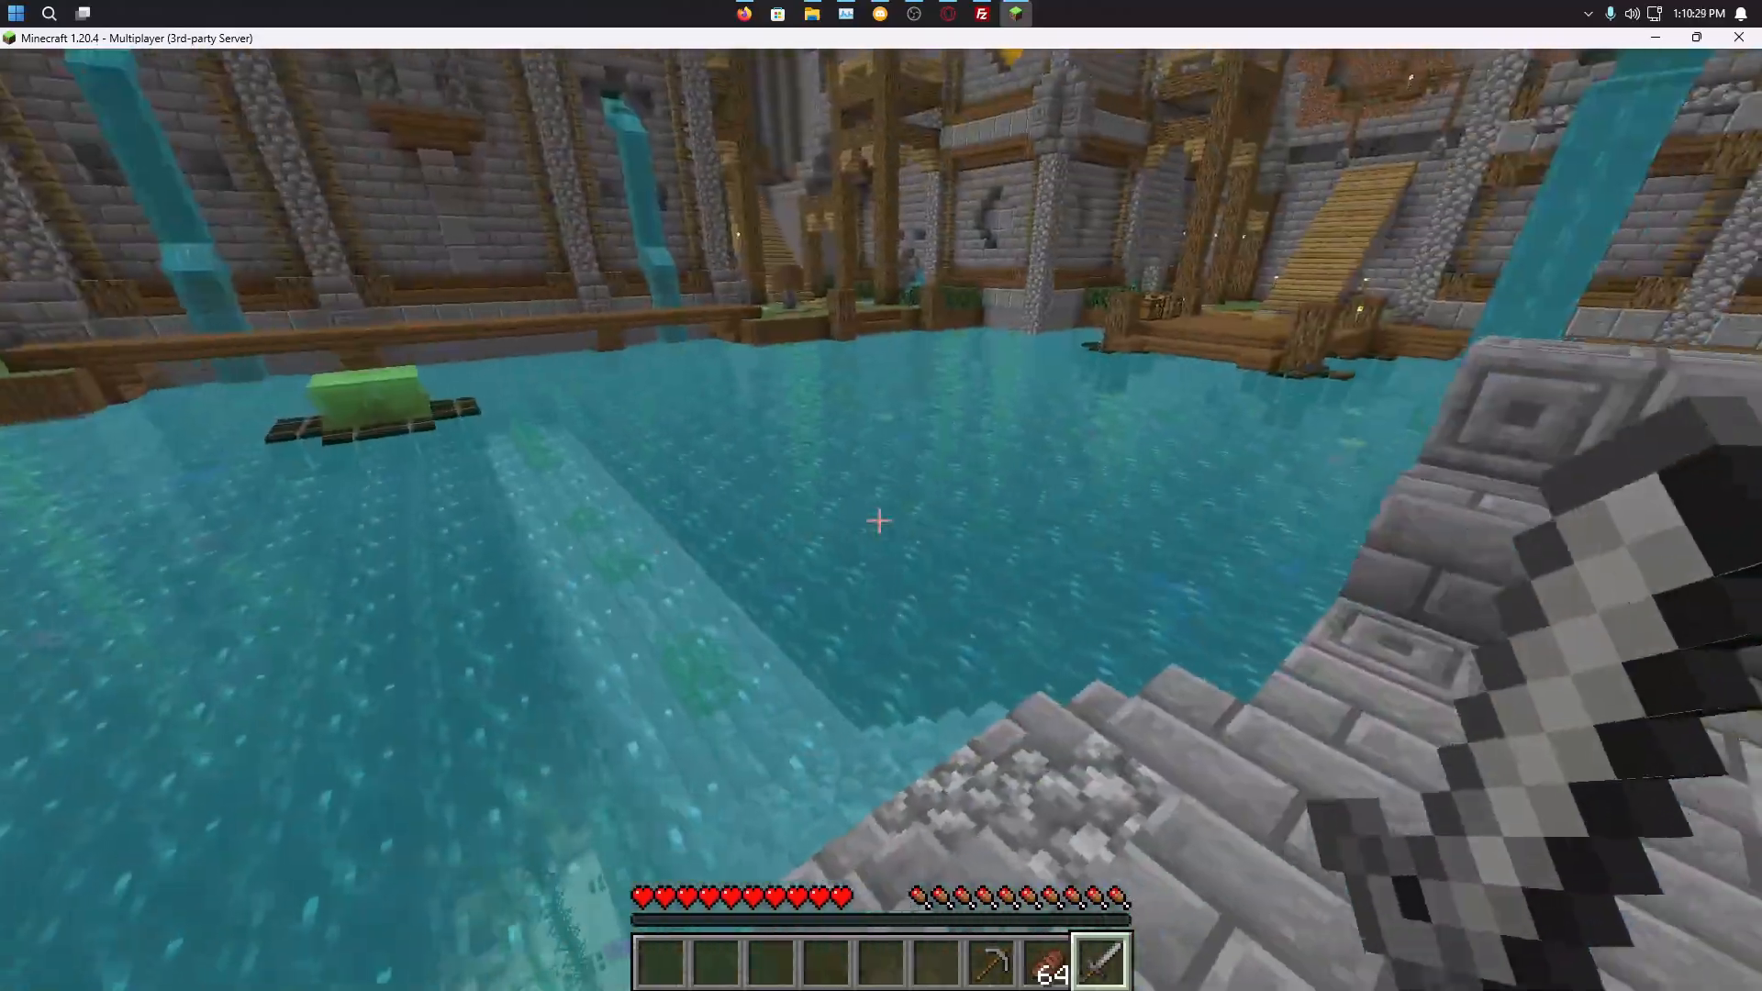
# Step: Cross the stone bridge, jump onto the wall, try third-person view, and peek into the bridge chest
pyautogui.press('w')
pyautogui.press('space')
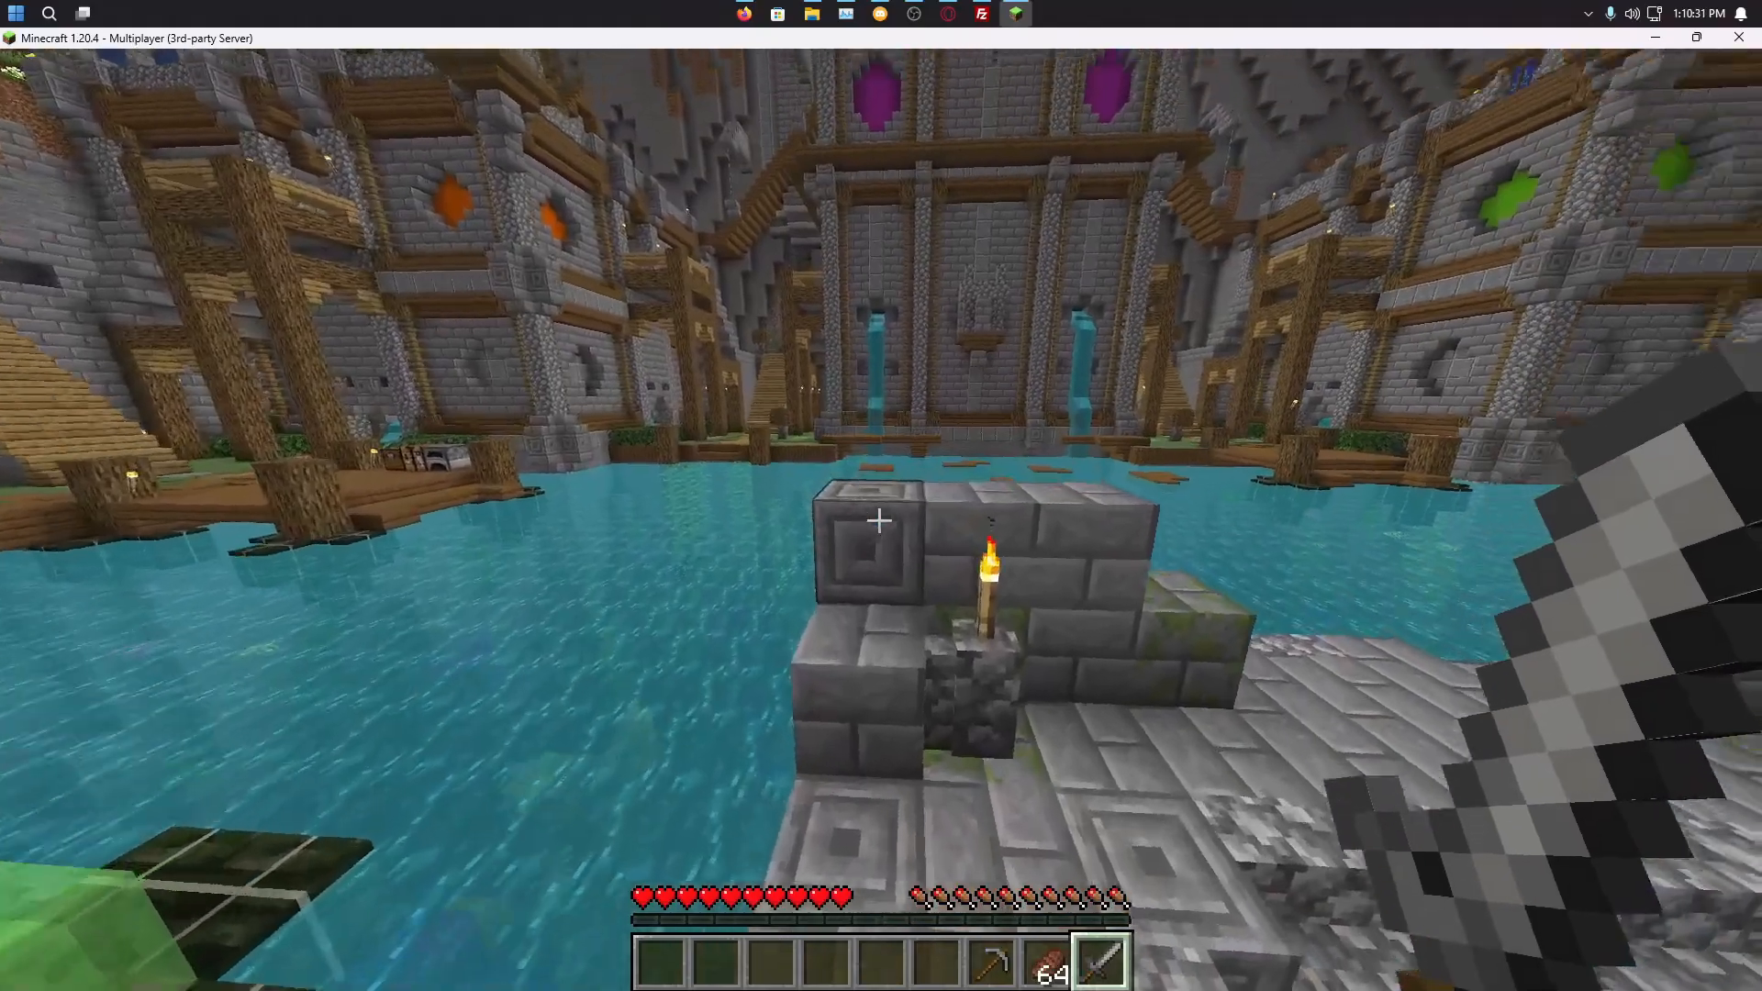
pyautogui.press('w')
pyautogui.press('space')
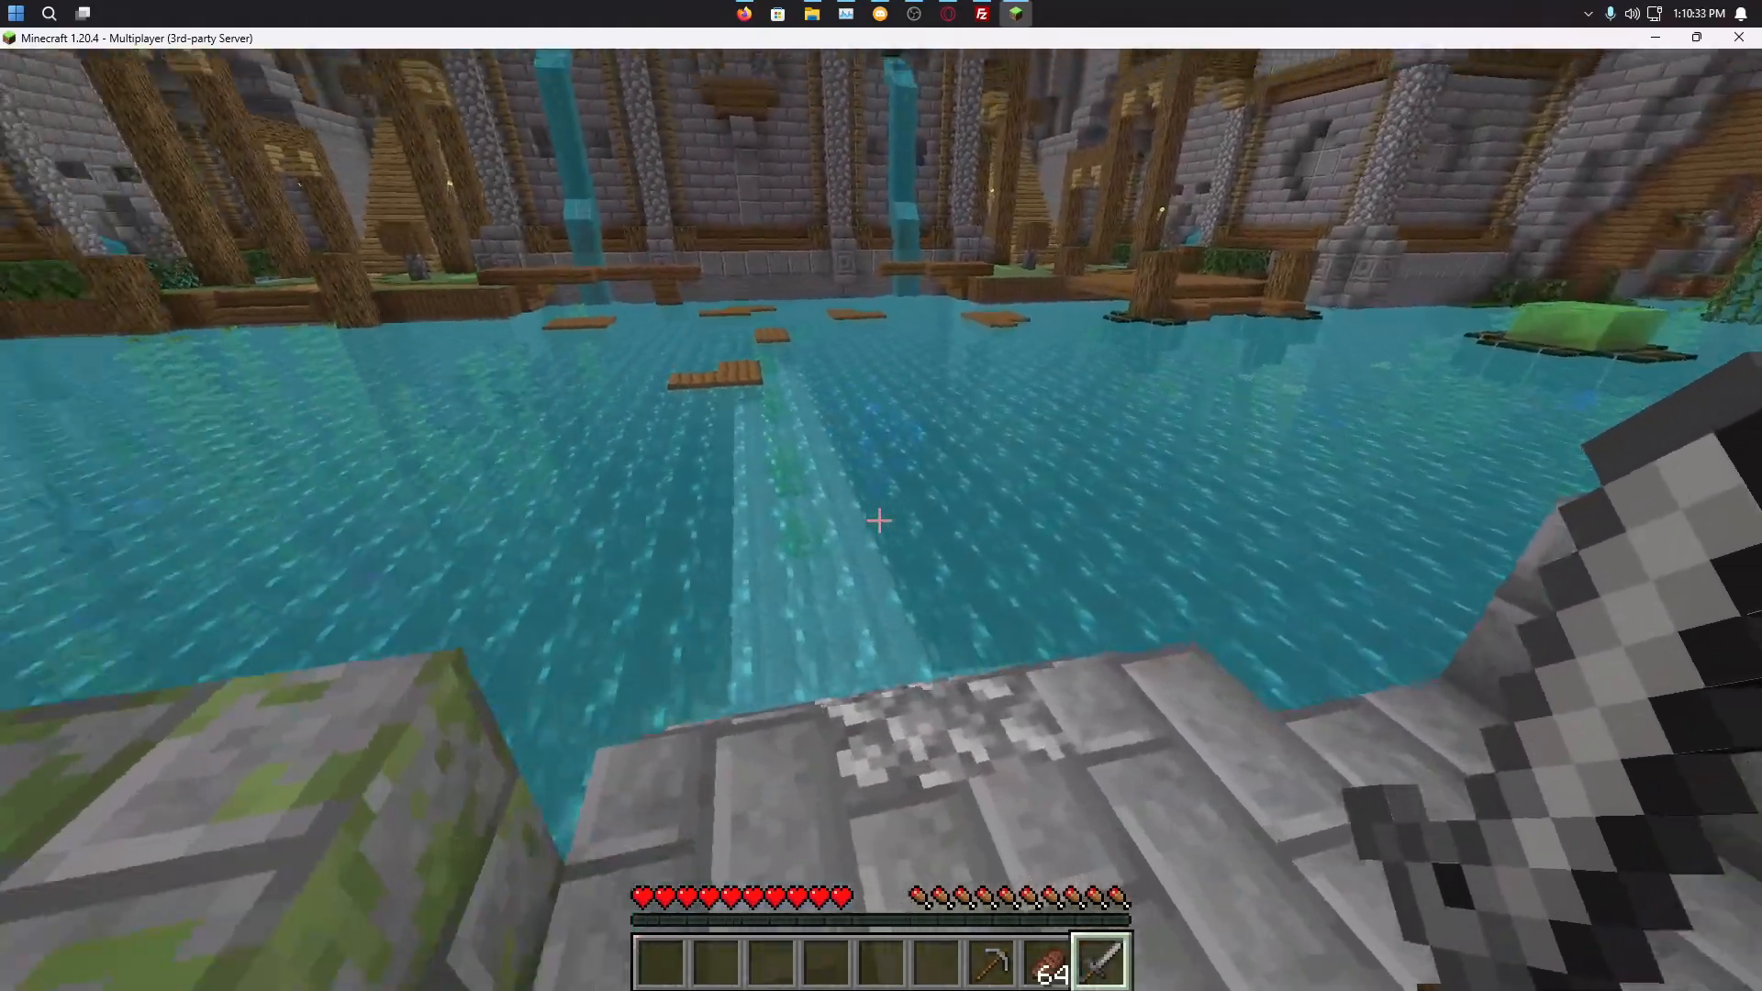
pyautogui.press('F5')
pyautogui.press('F5')
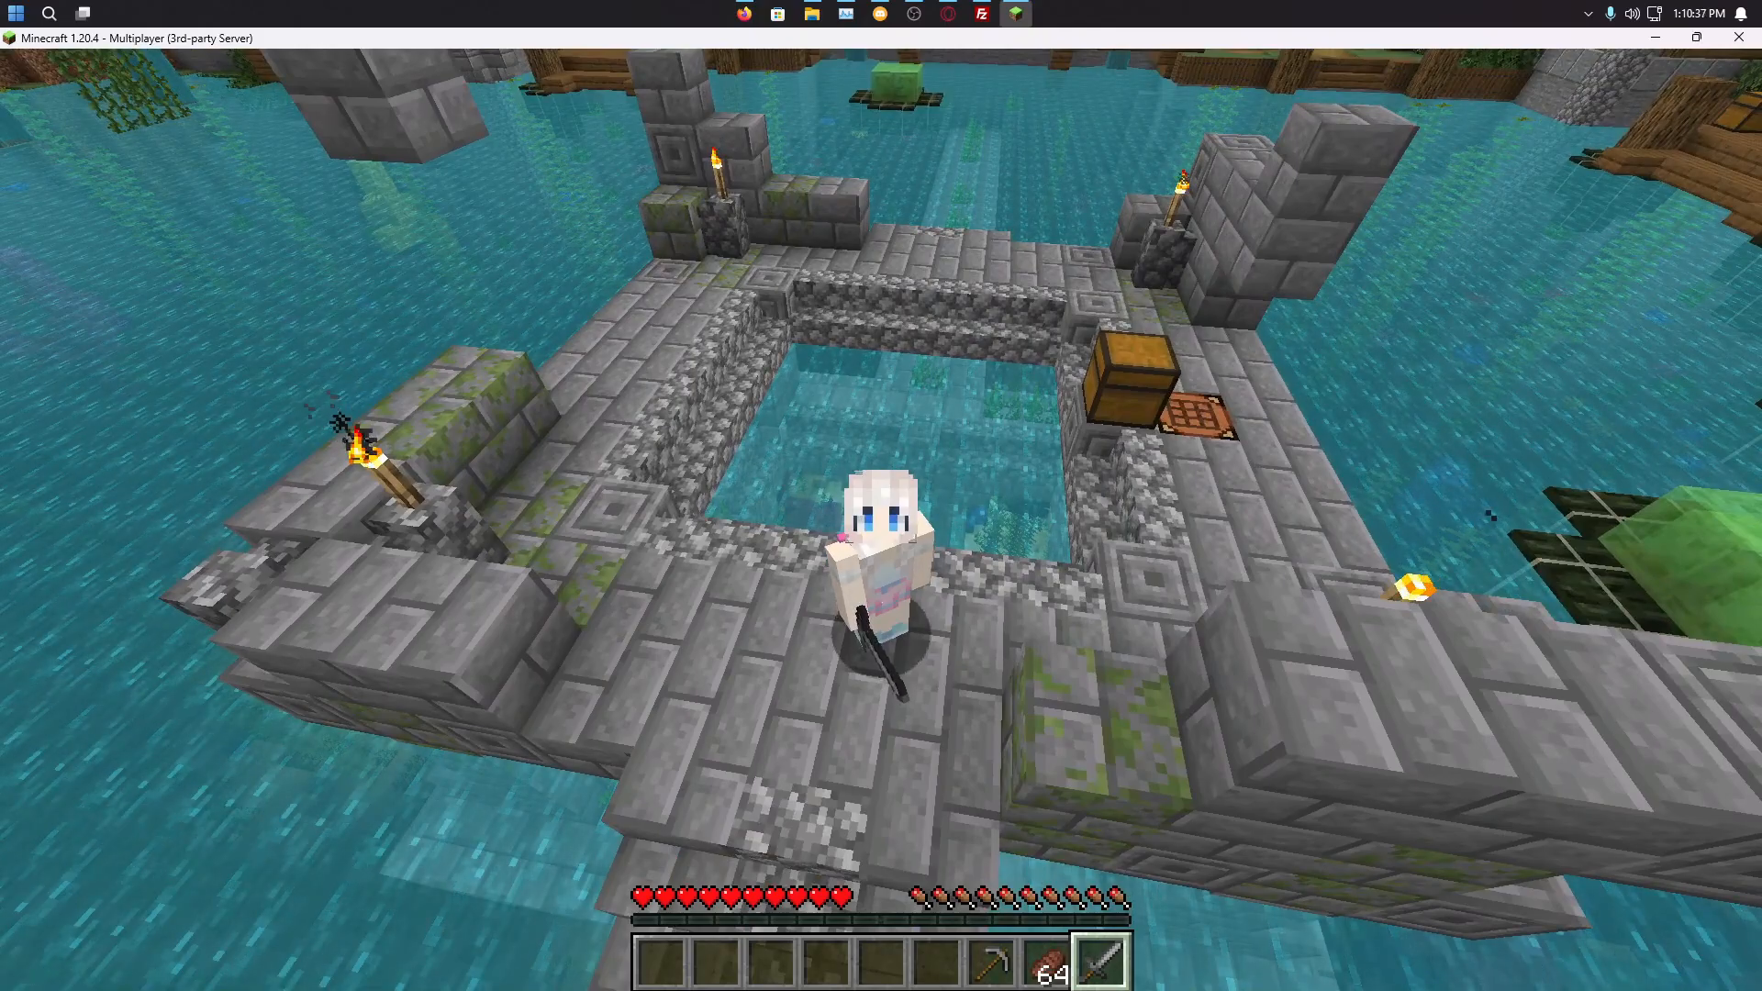
pyautogui.press('F5')
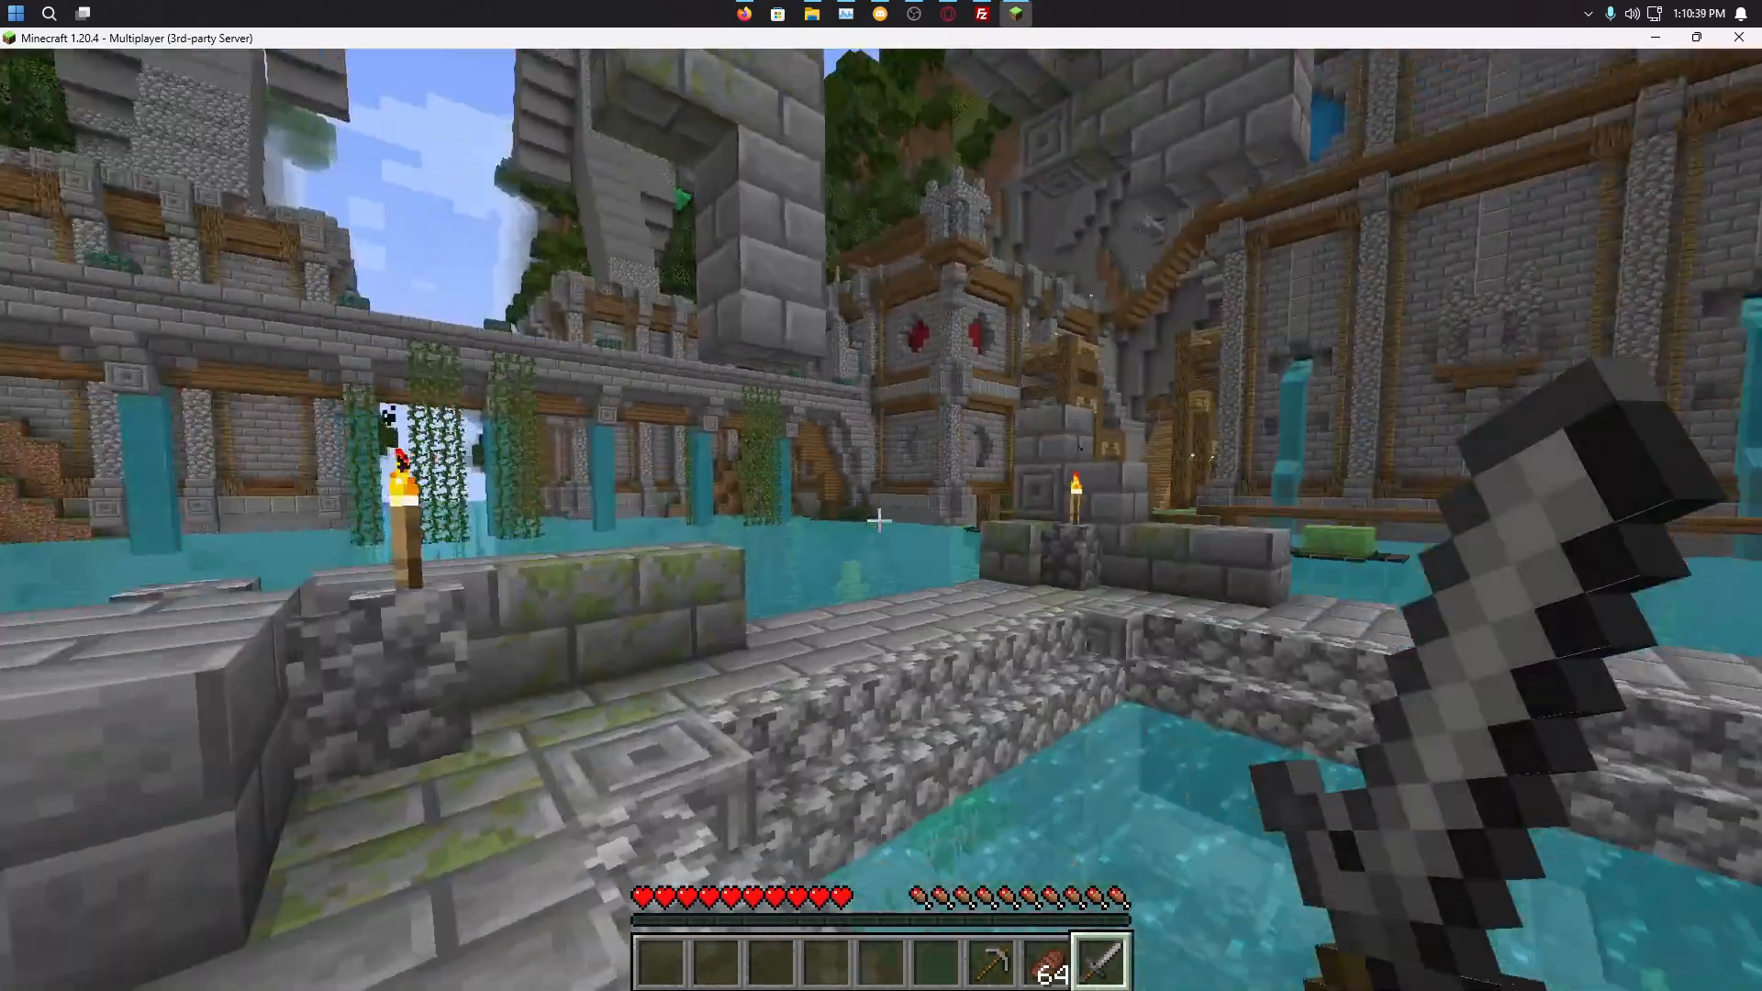
pyautogui.press('2')
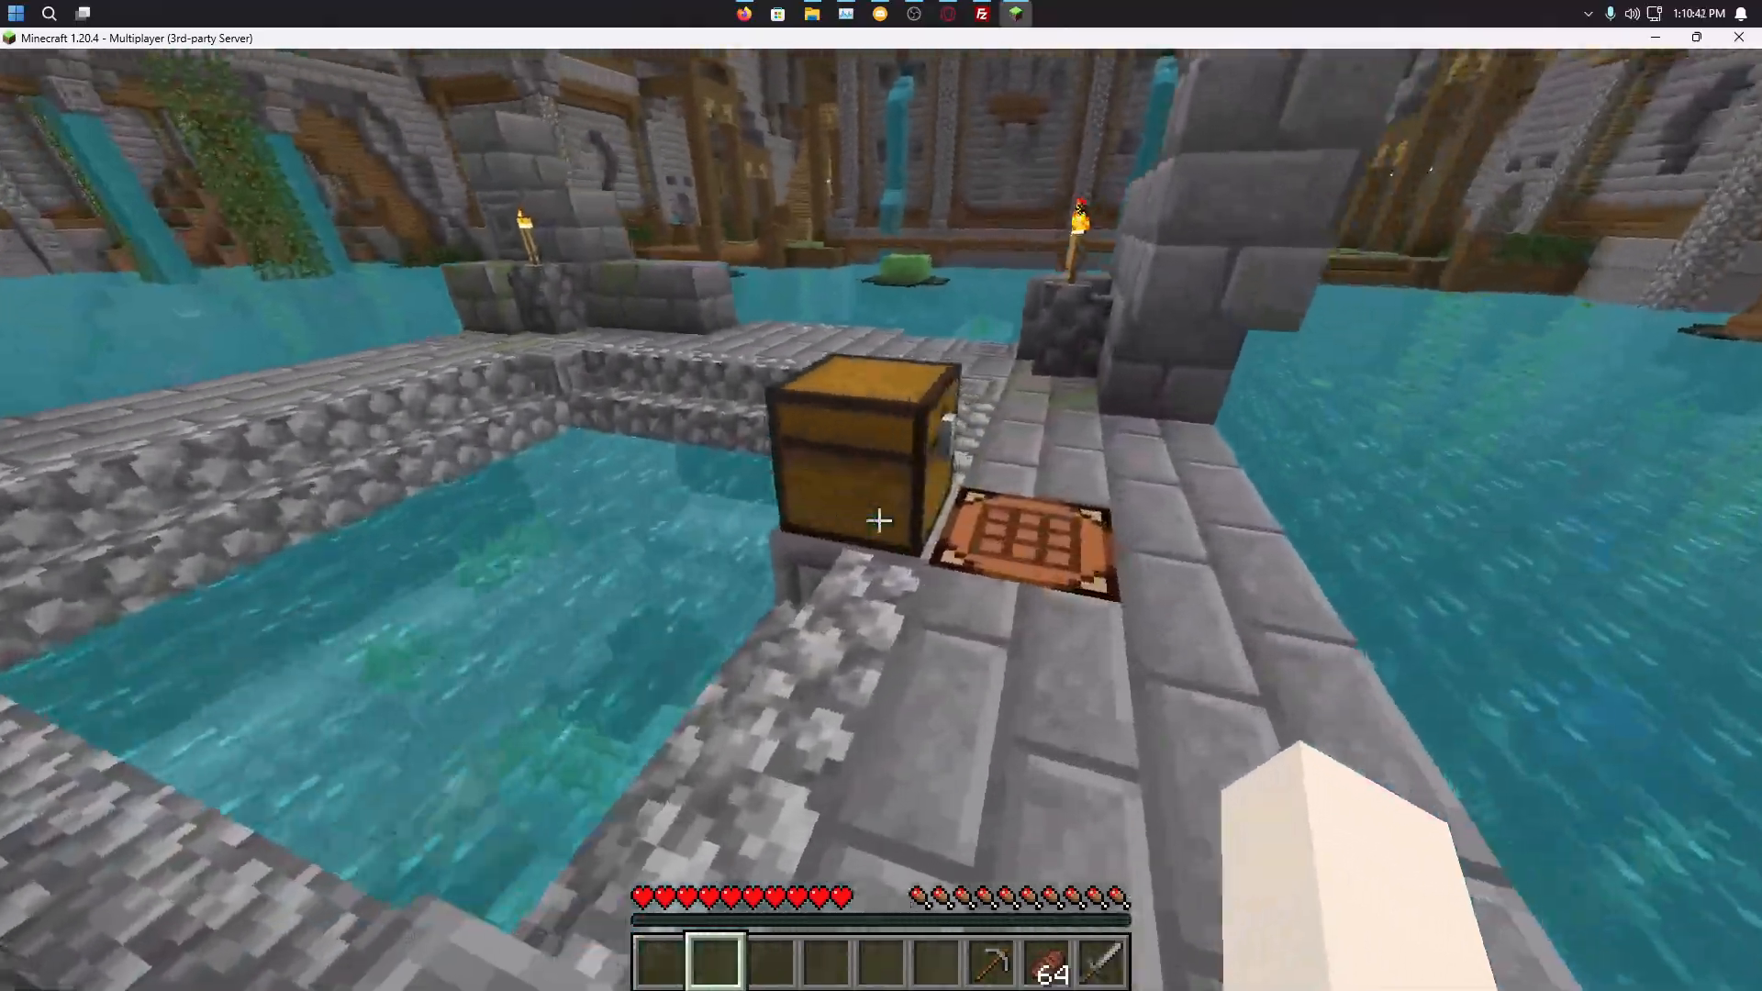
pyautogui.rightClick(878, 520)
pyautogui.press('Escape')
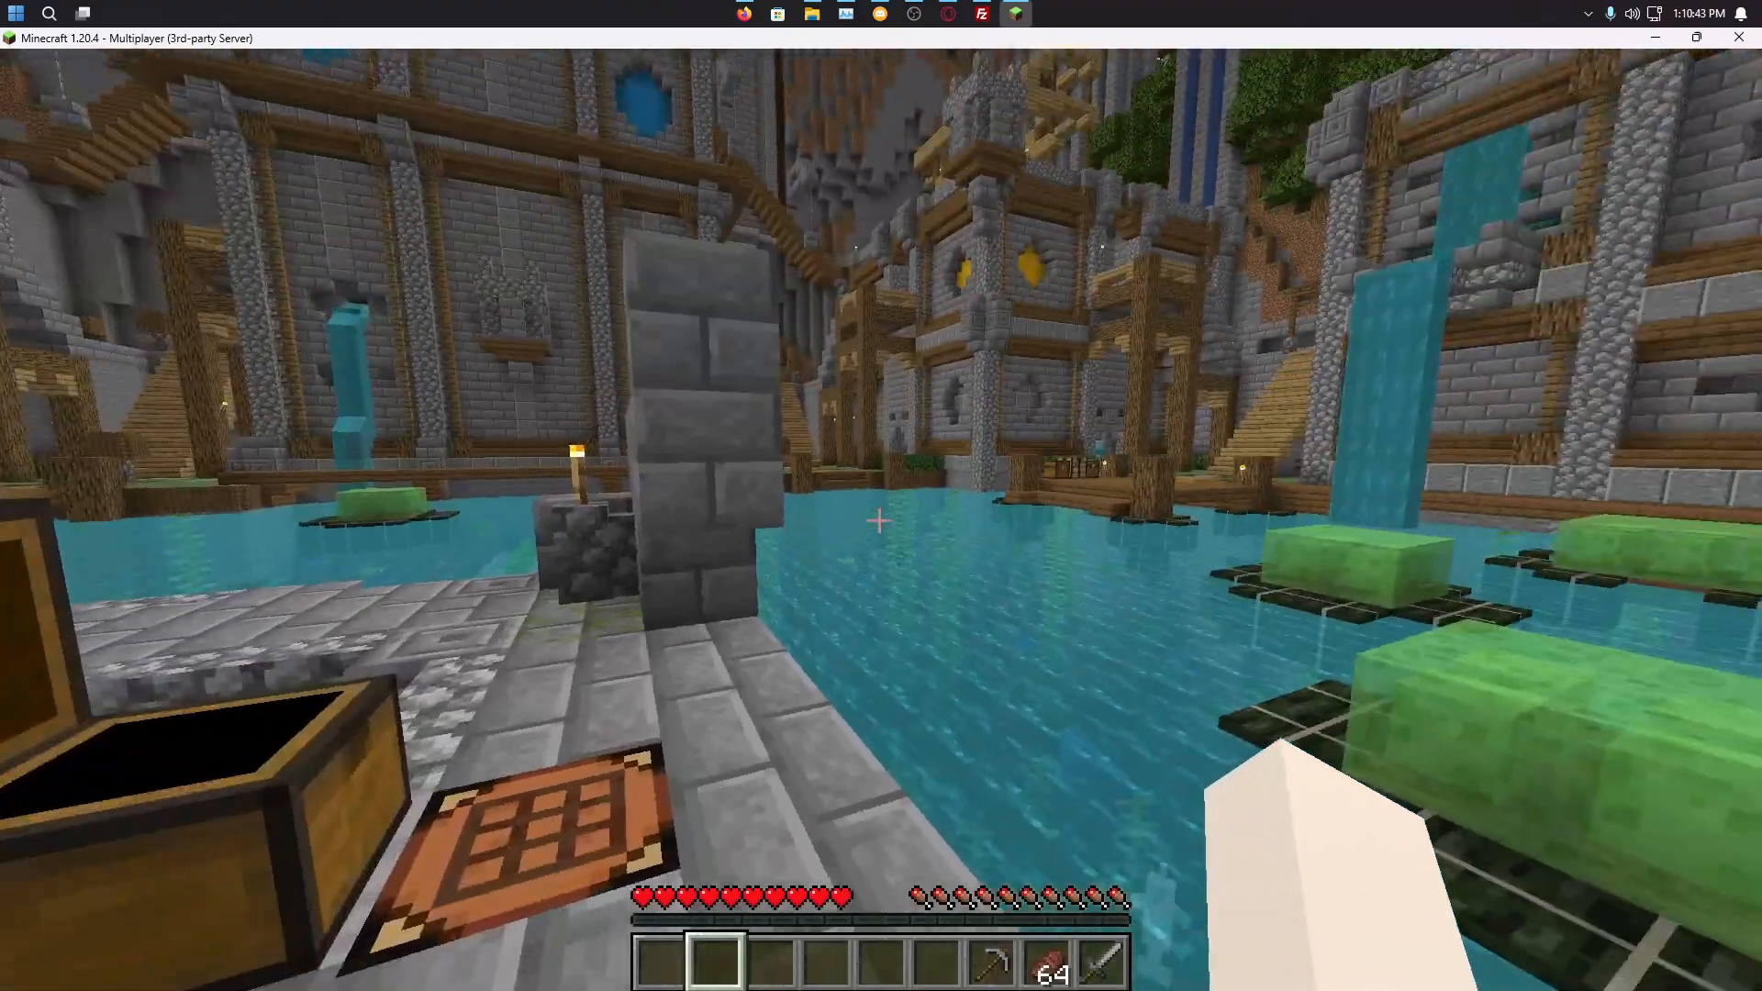
# Step: Jump from the bridge across floating slime blocks onto the slime raft
pyautogui.press('w')
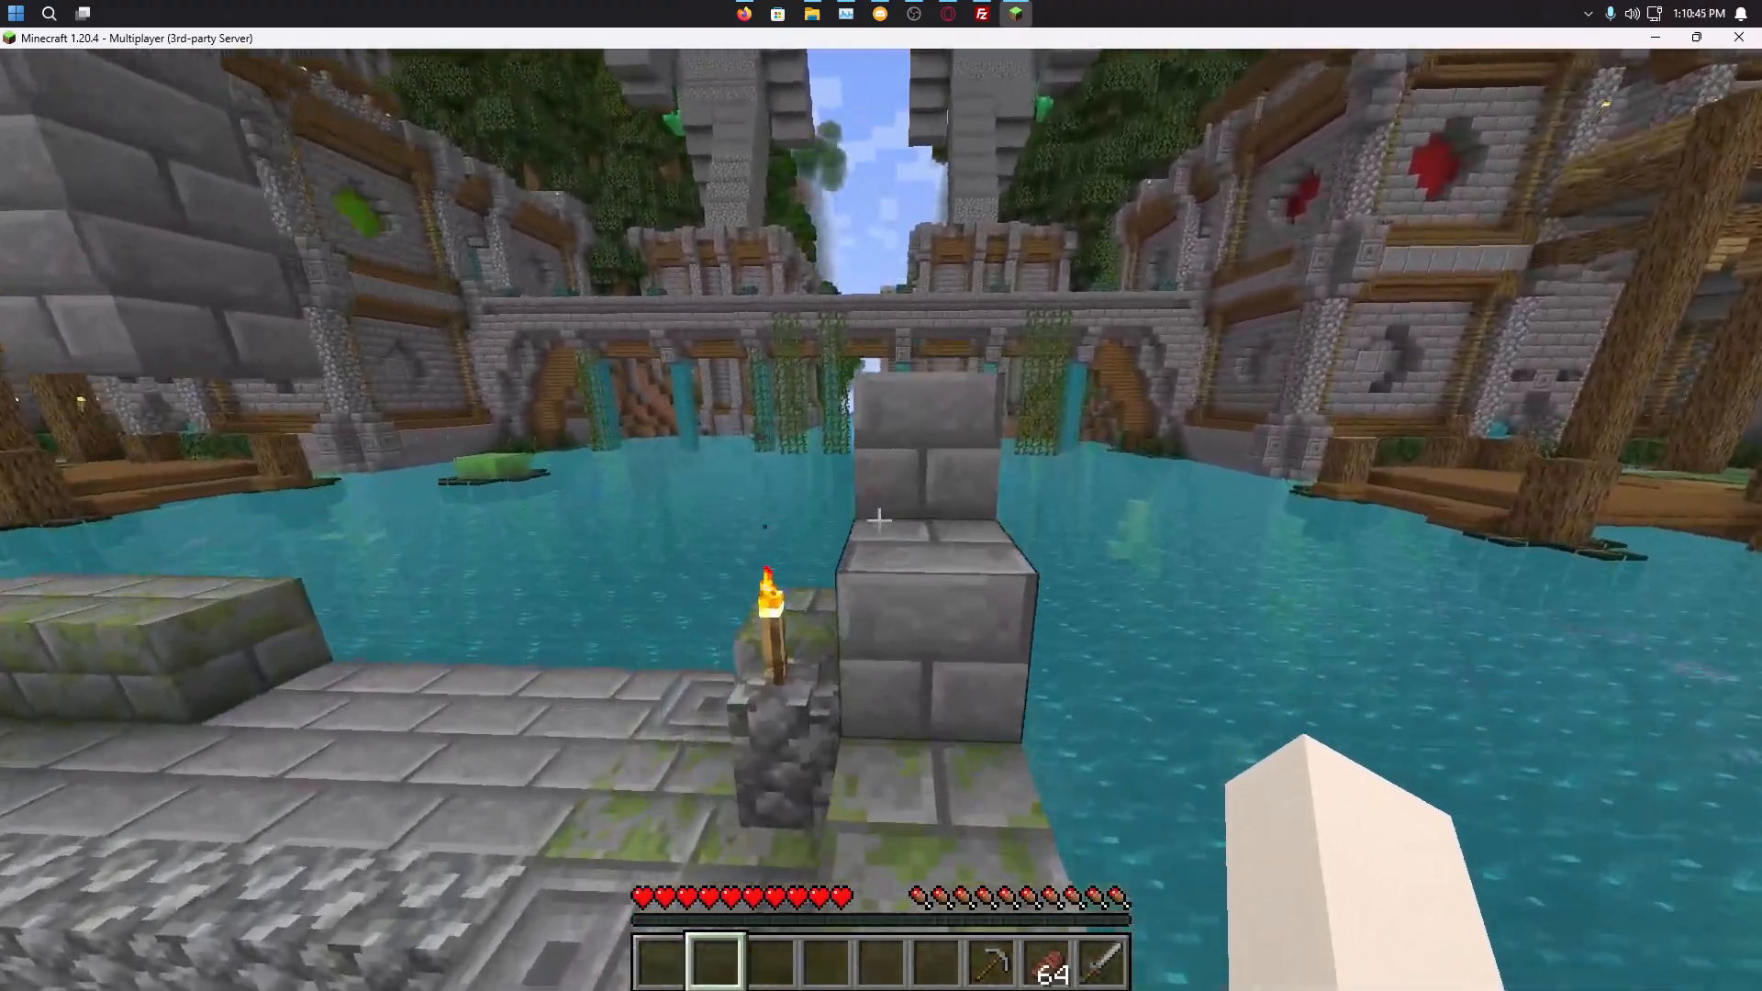
pyautogui.press('w')
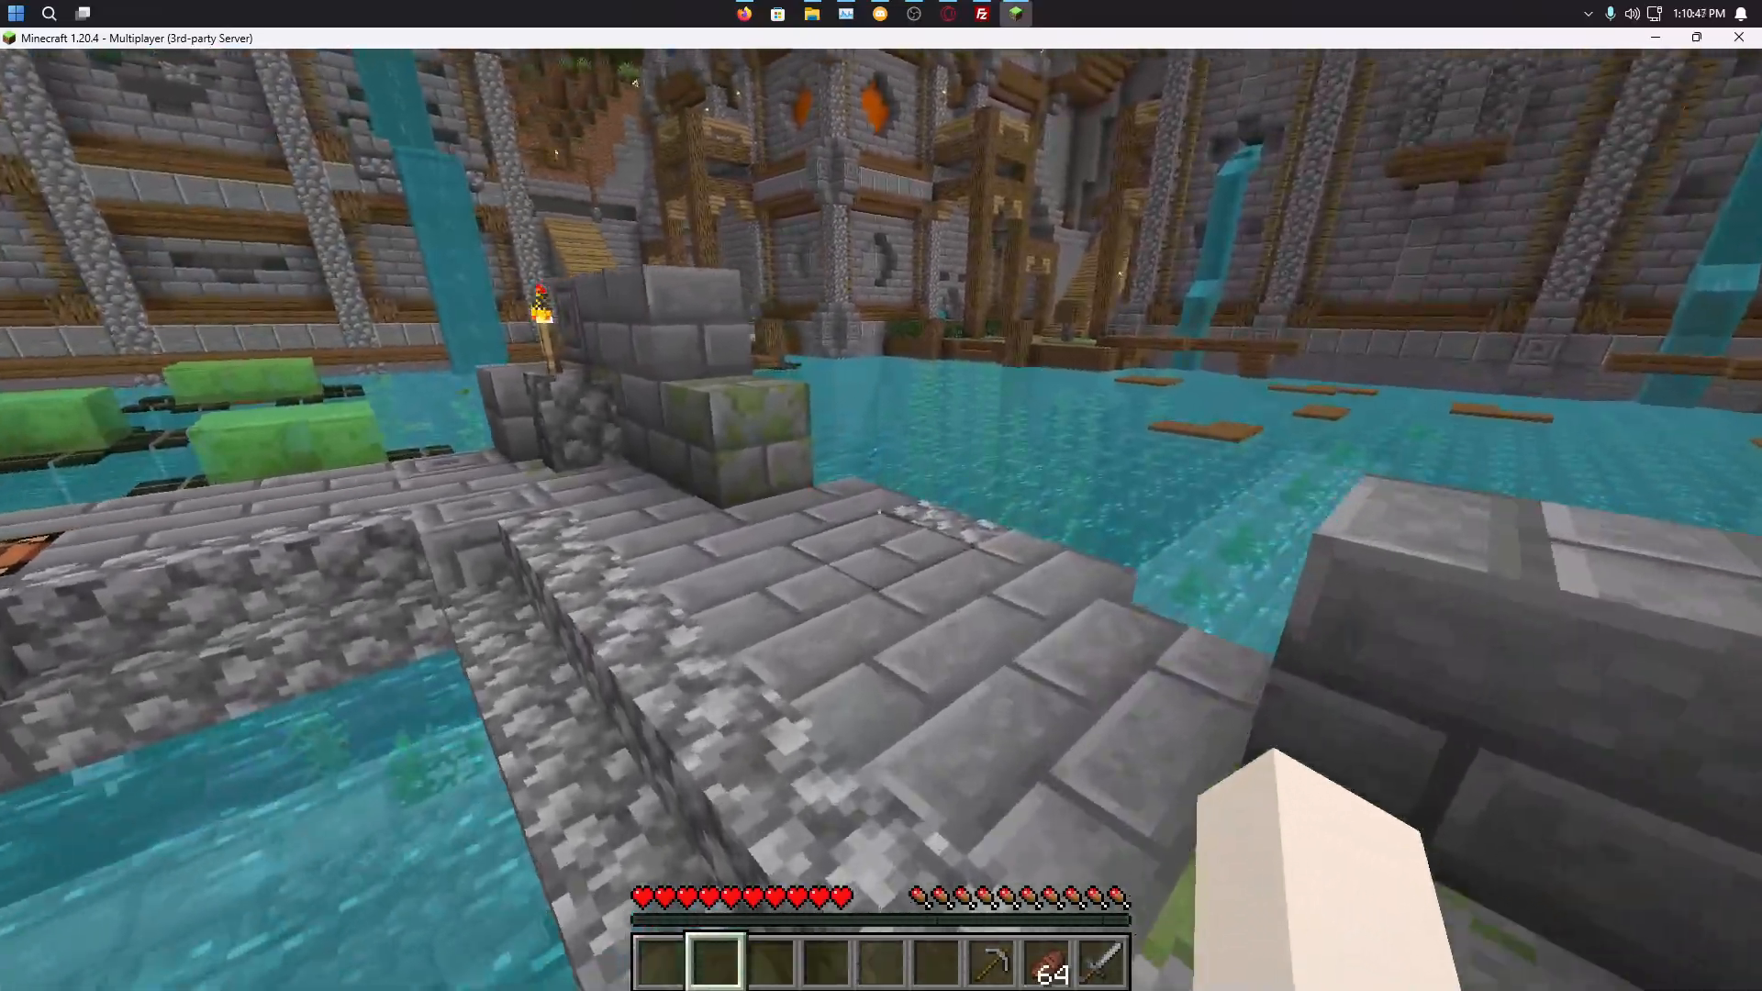
pyautogui.press('w')
pyautogui.press('space')
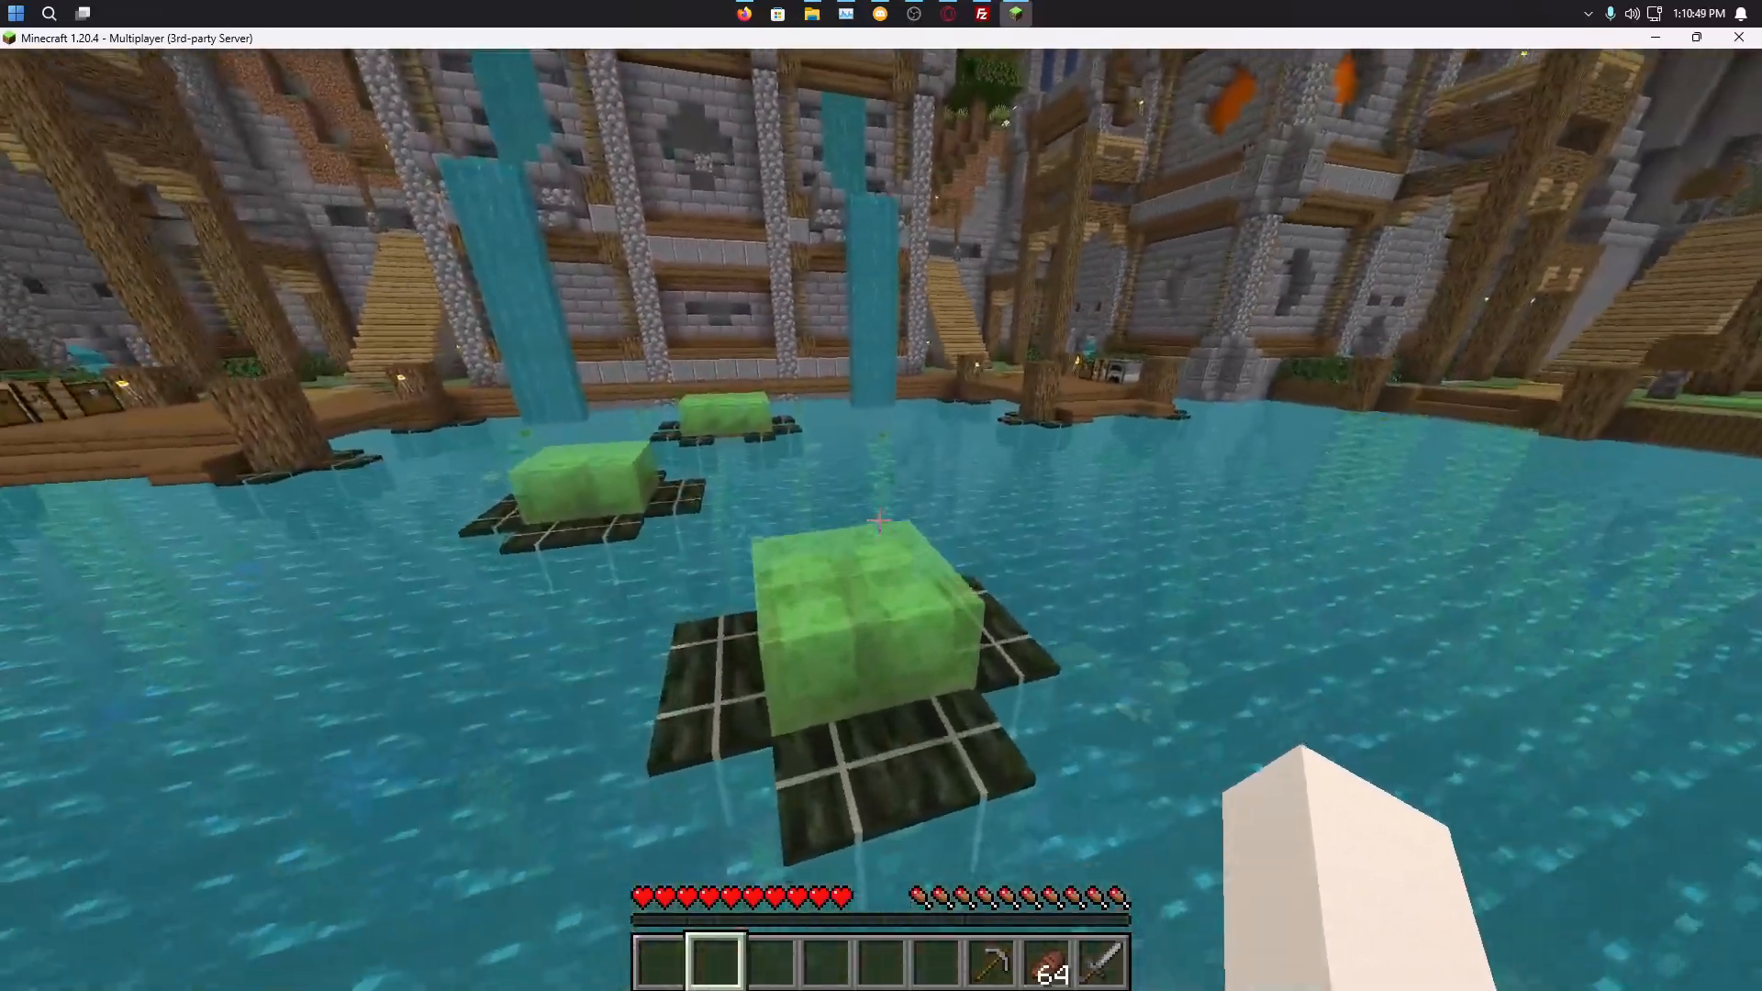
pyautogui.press('w')
pyautogui.press('w')
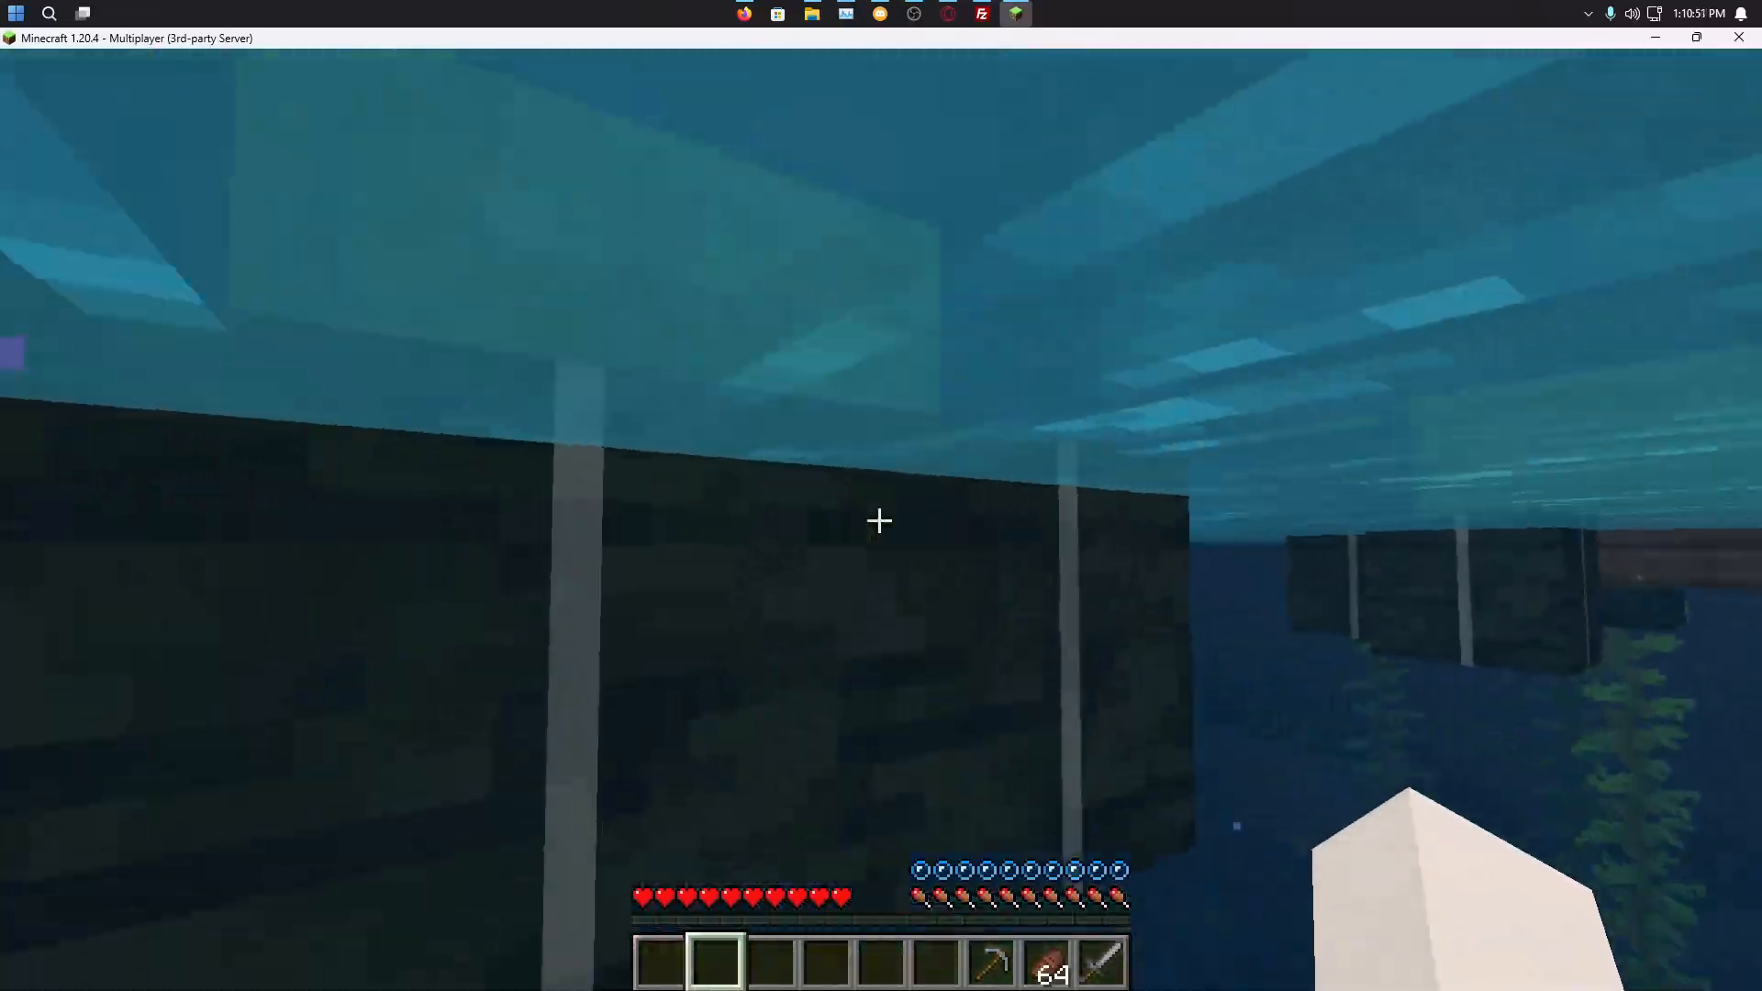
pyautogui.press('w')
pyautogui.press('space')
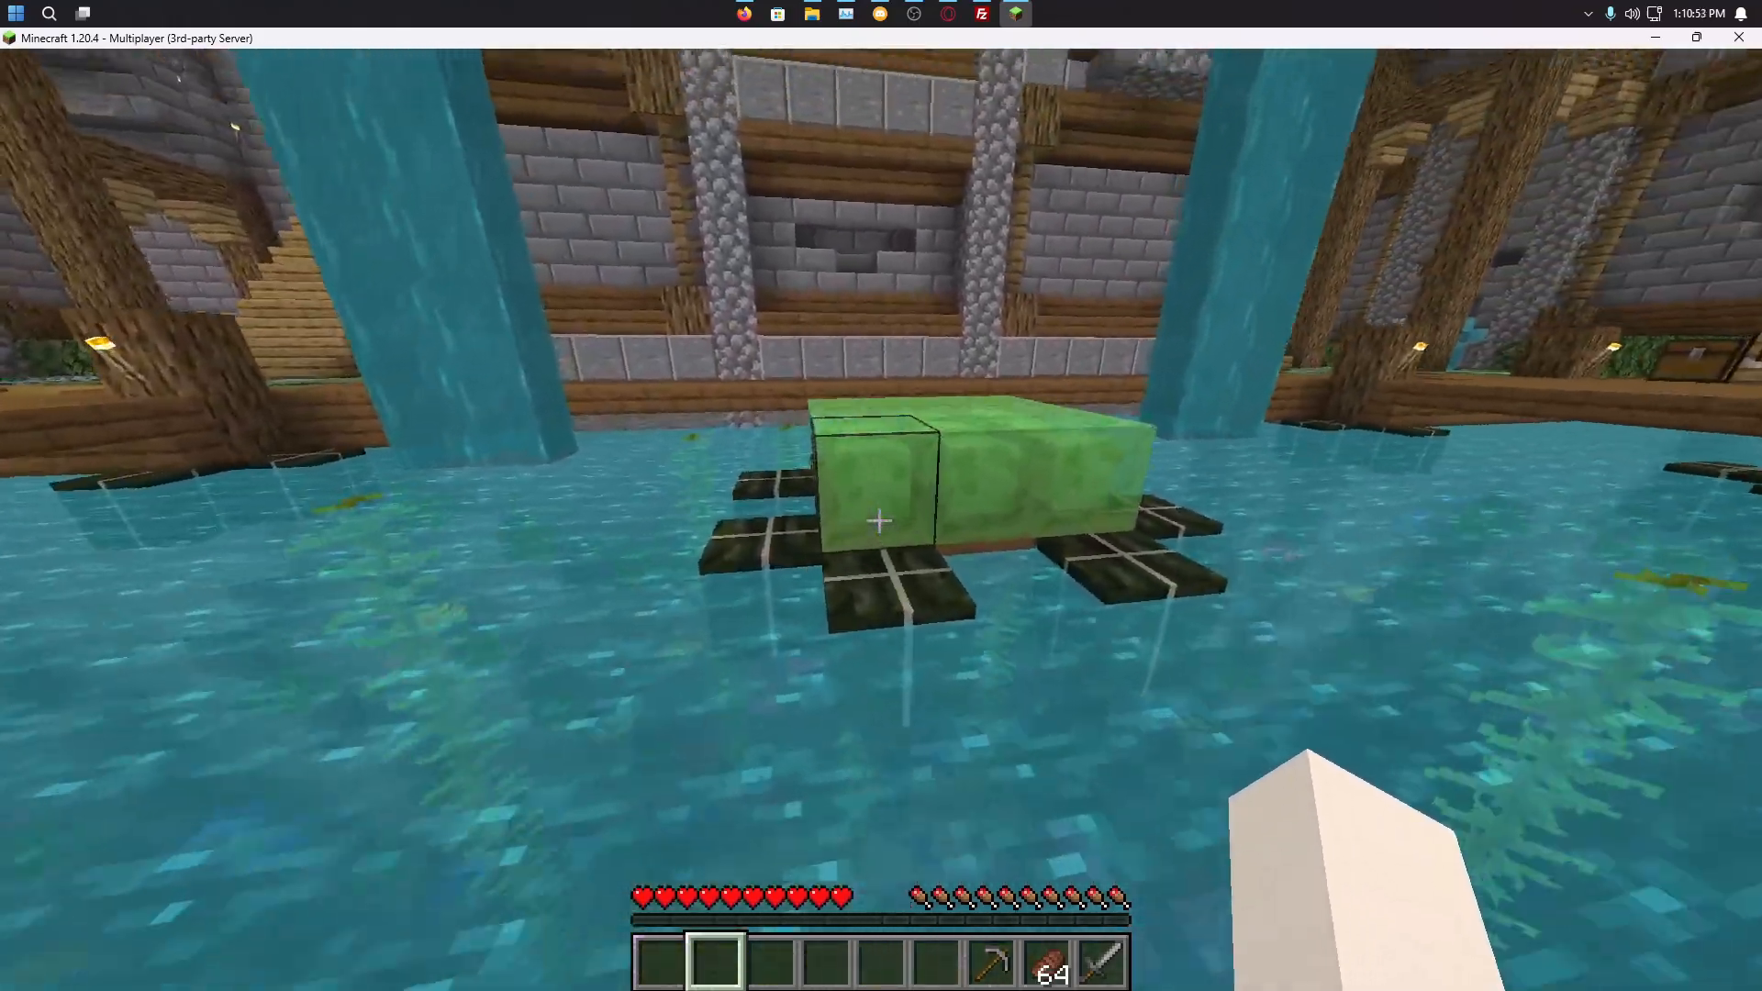
pyautogui.press('w')
pyautogui.press('space')
# Step: Swim to the dock and climb the staircases through the corridor and chest room
pyautogui.press('w')
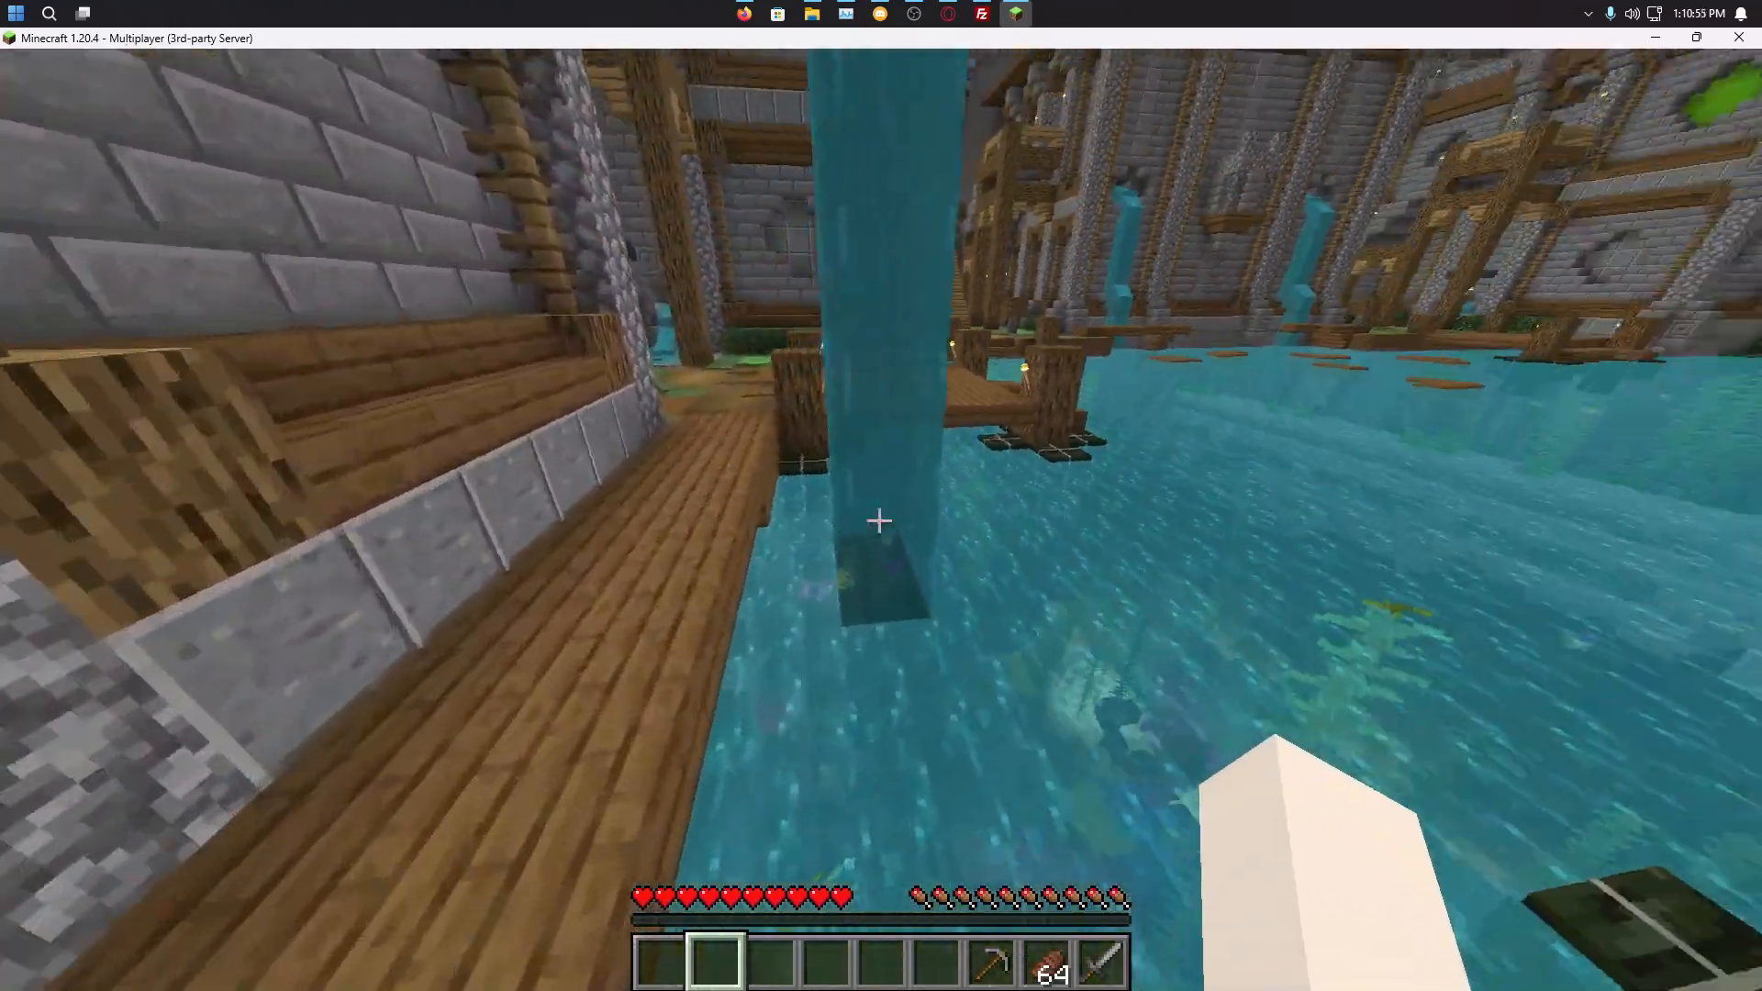
pyautogui.press('w')
pyautogui.press('space')
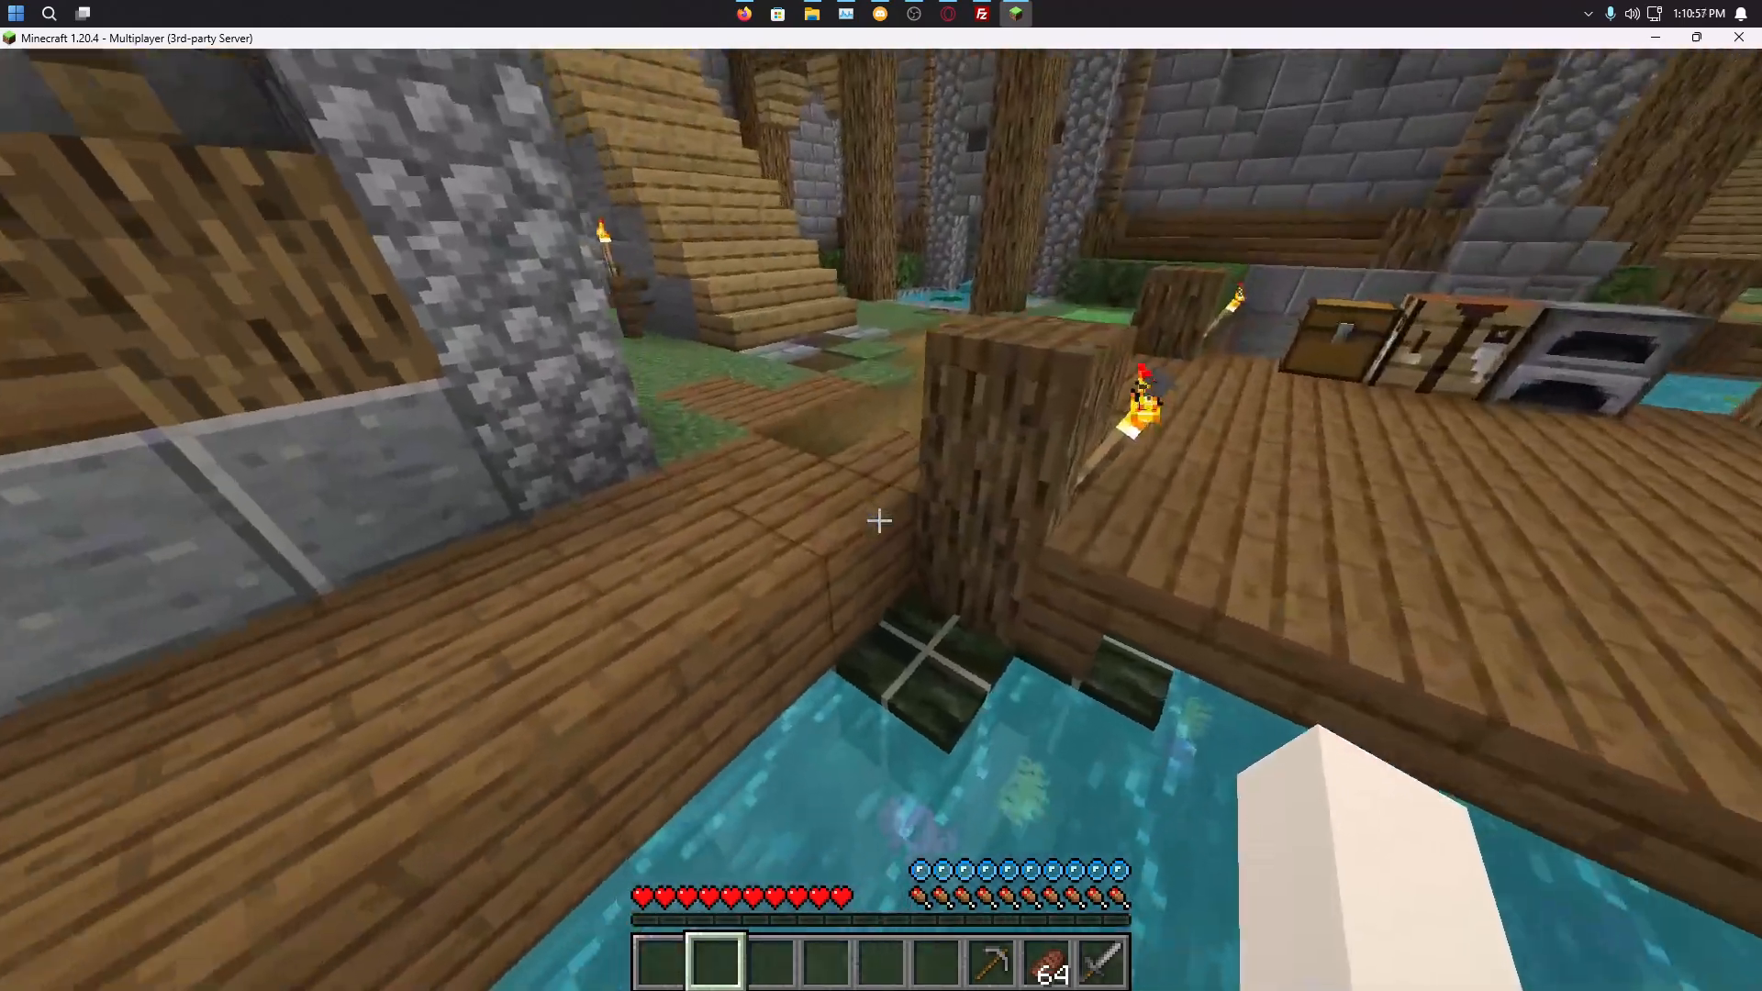
pyautogui.press('space')
pyautogui.press('space')
pyautogui.press('w')
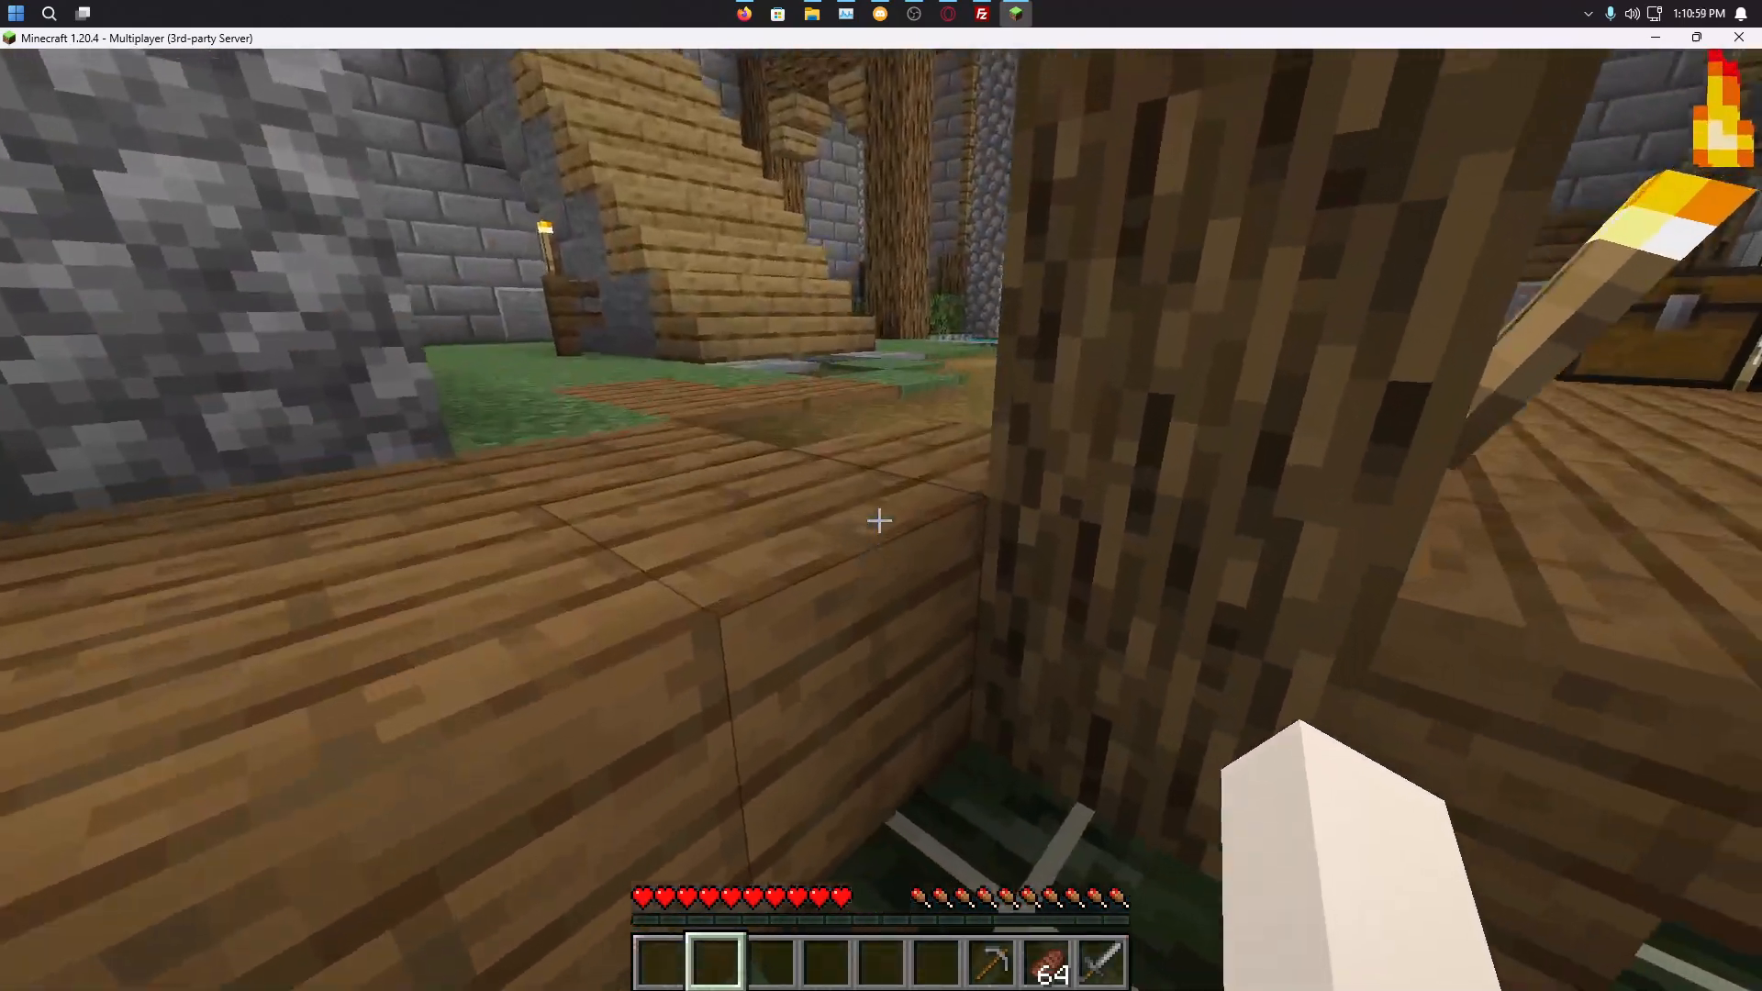
pyautogui.press('w')
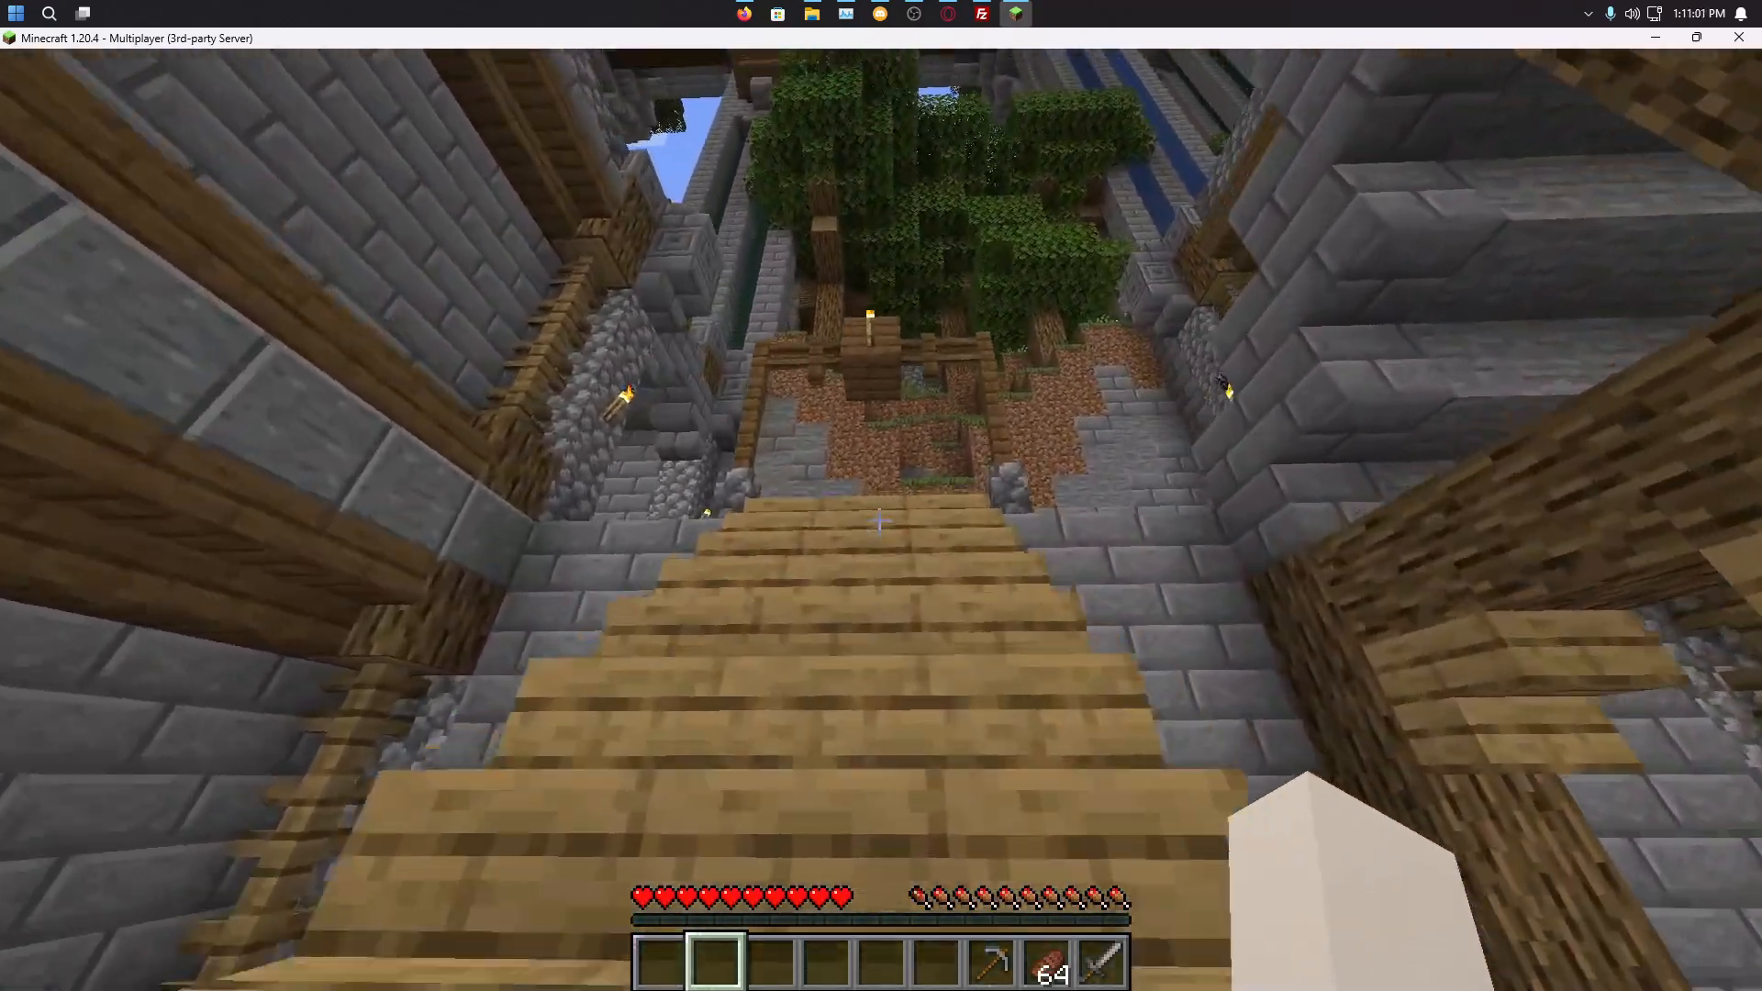
pyautogui.press('w')
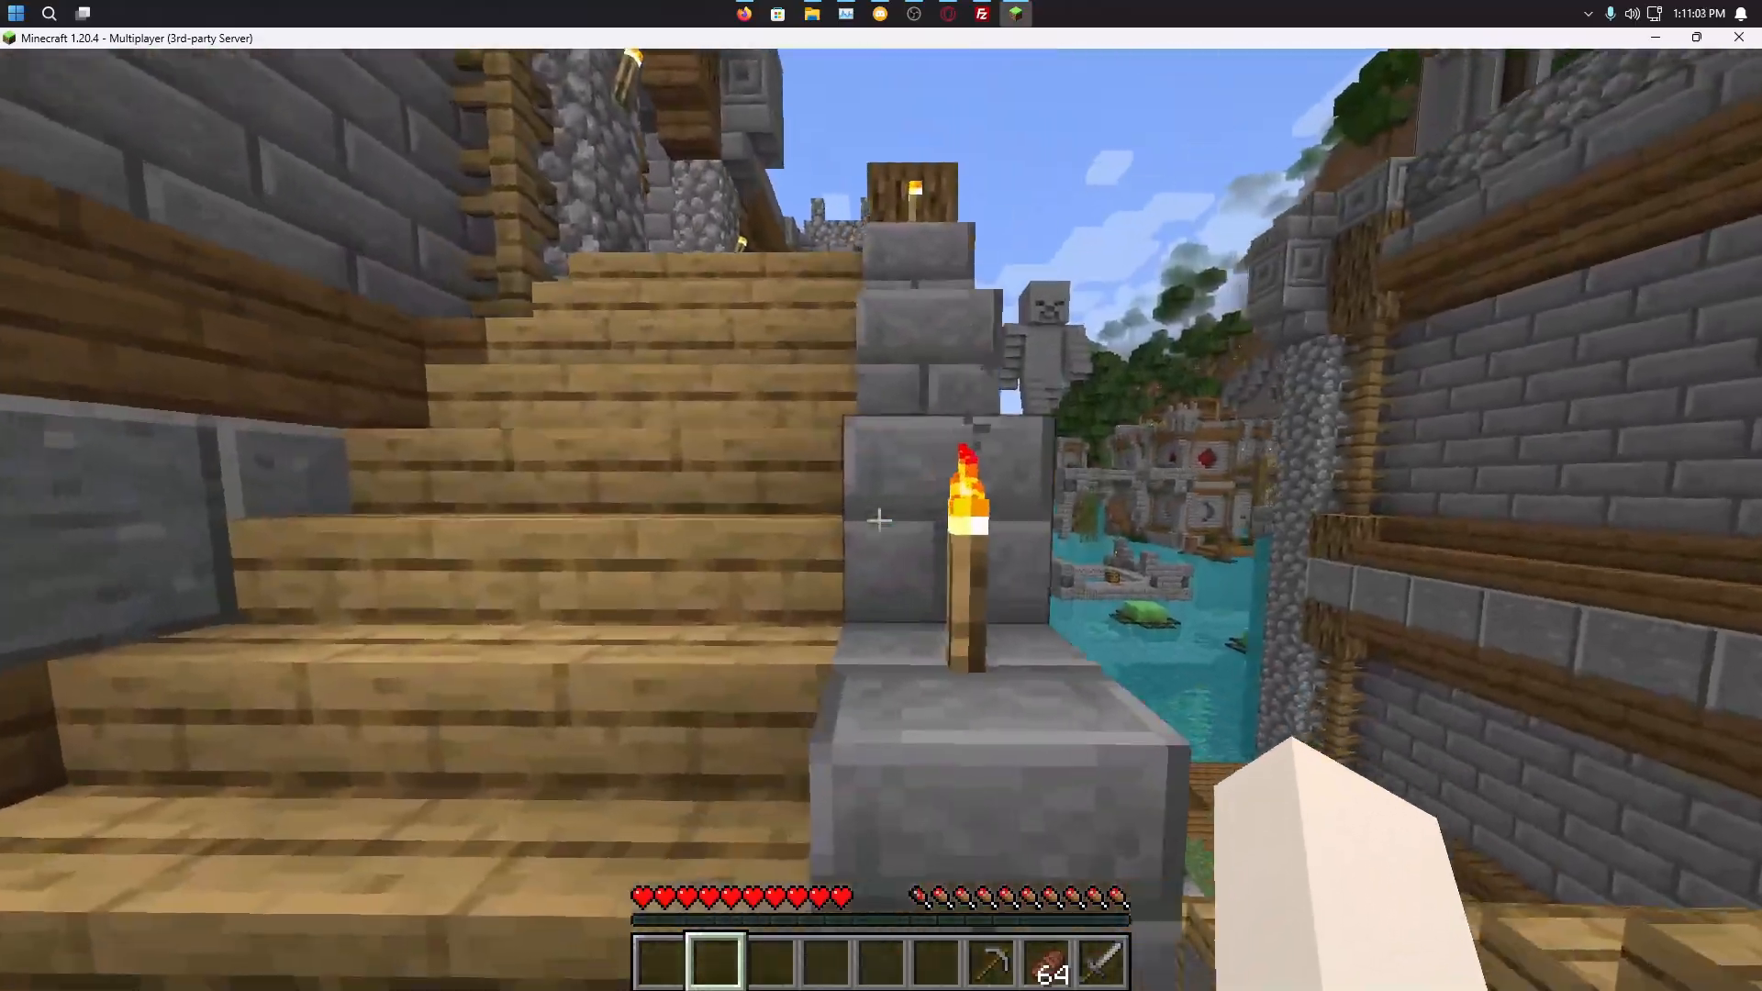
pyautogui.press('w')
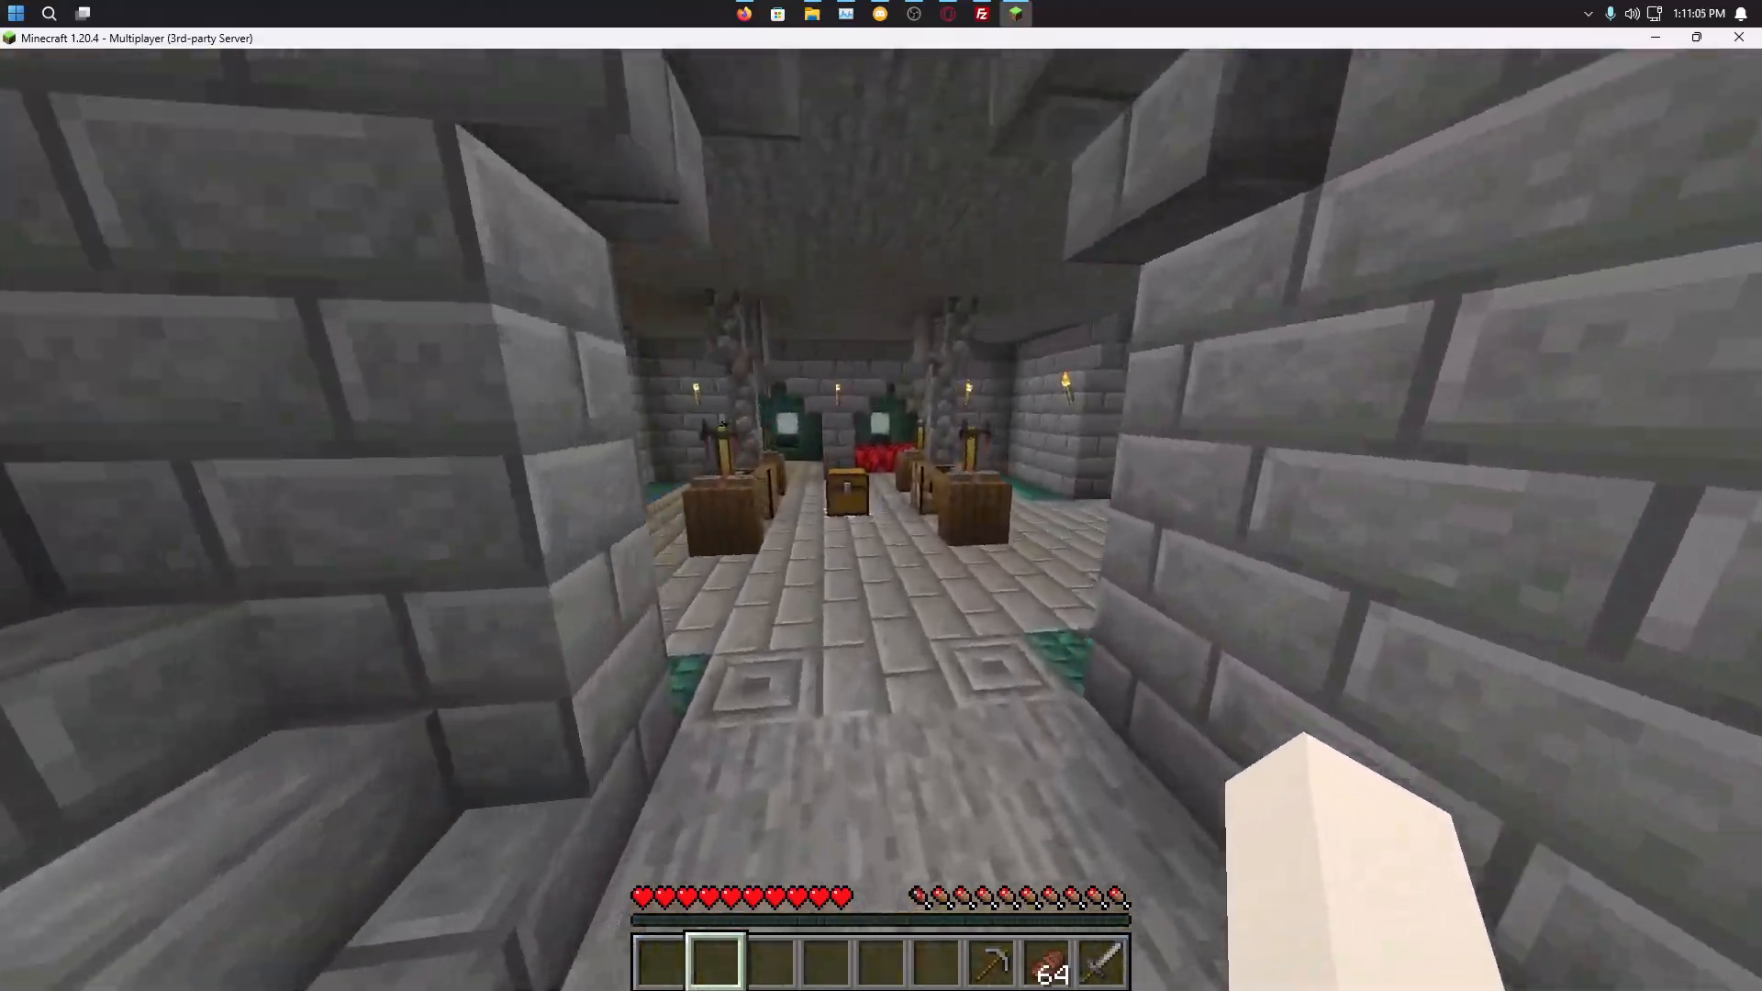
pyautogui.press('w')
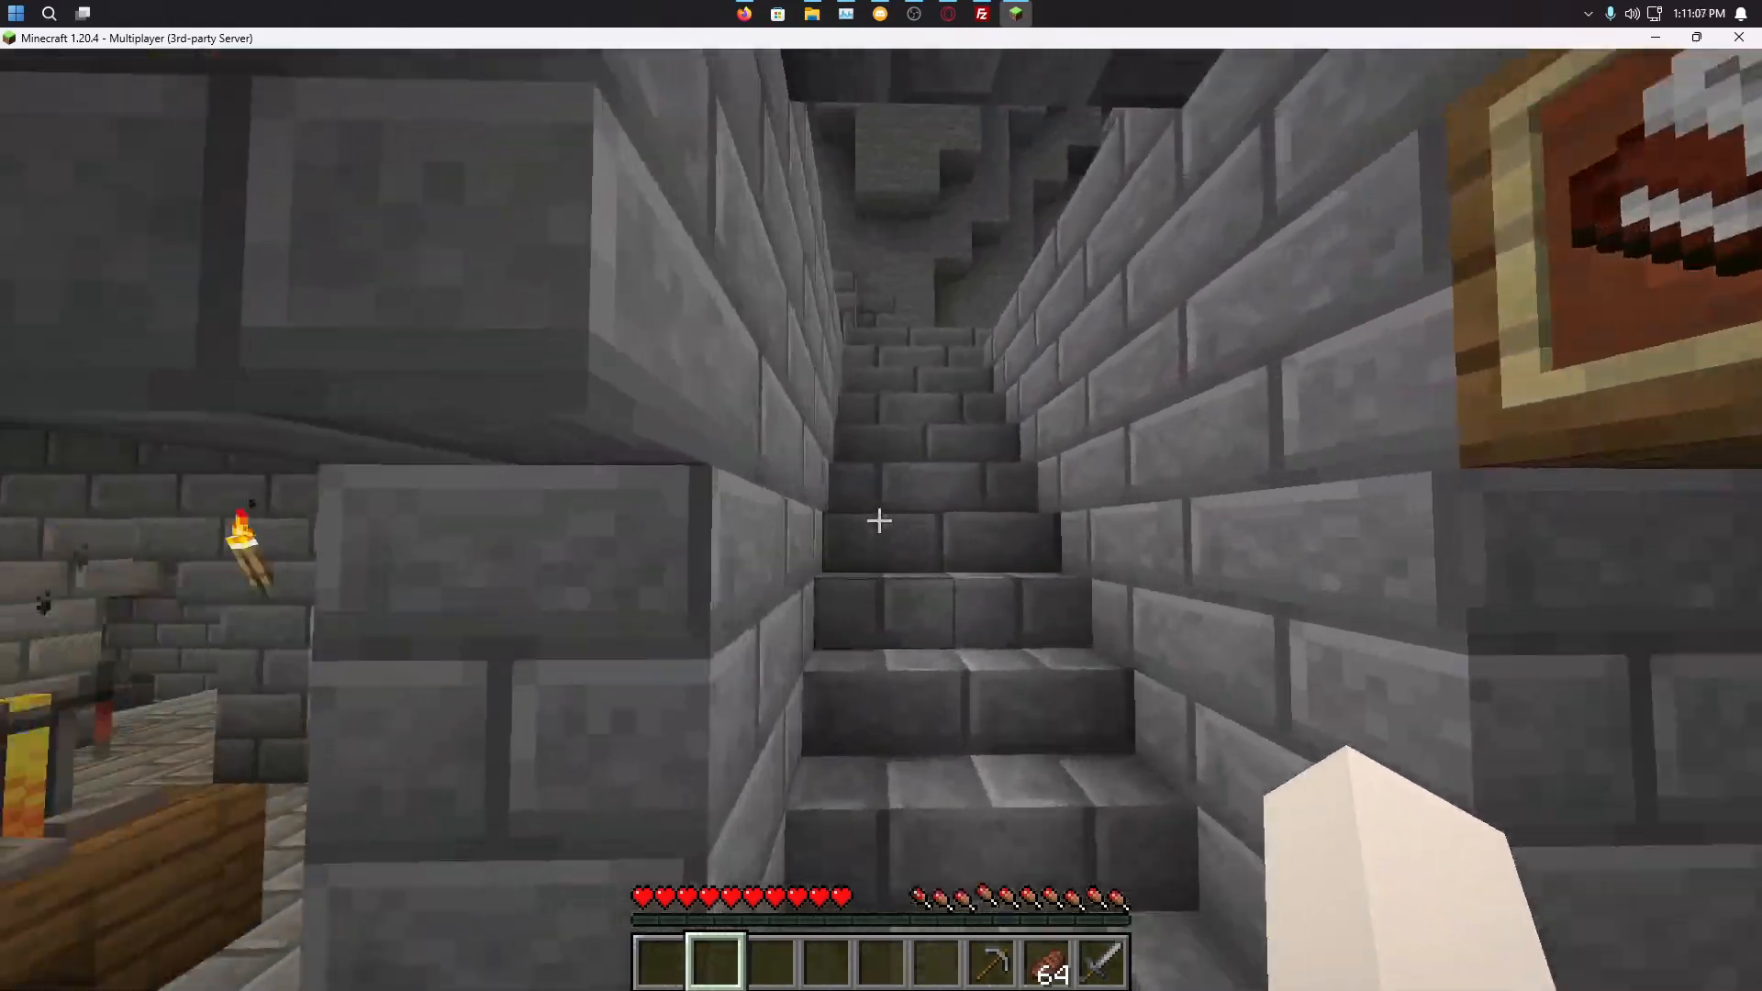
pyautogui.press('w')
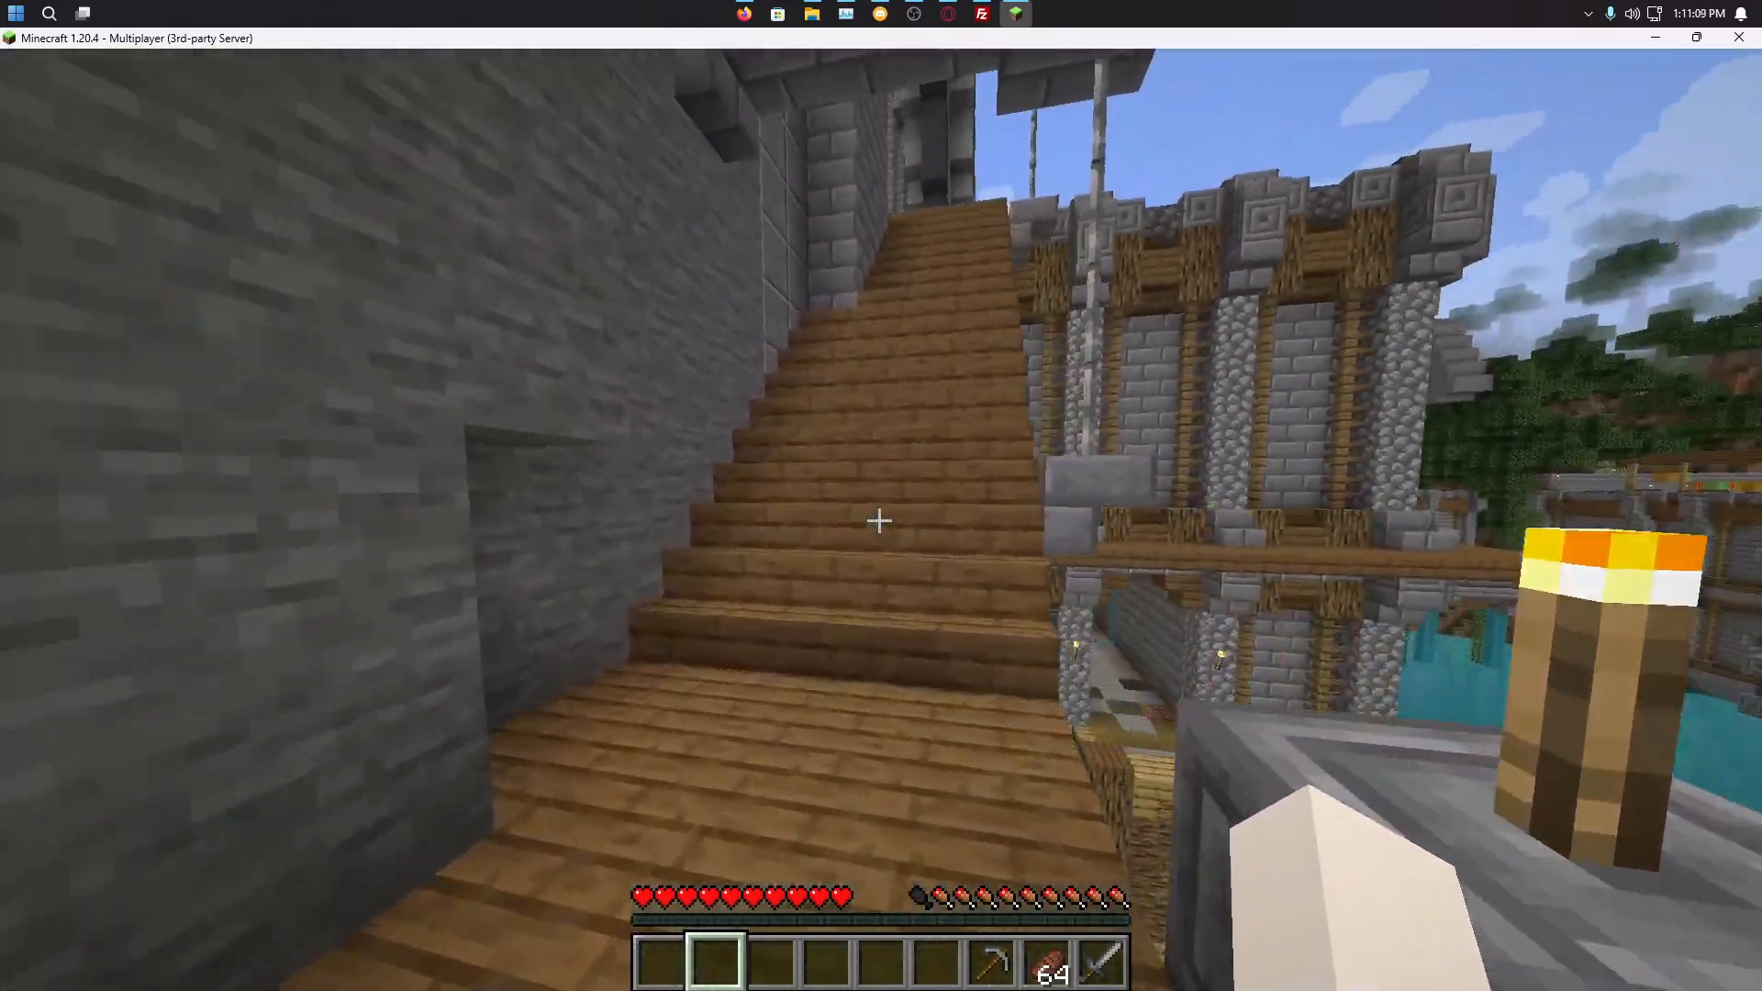
# Step: Follow the walkway and dirt path up onto the wall top, then drop into the water below
pyautogui.press('w')
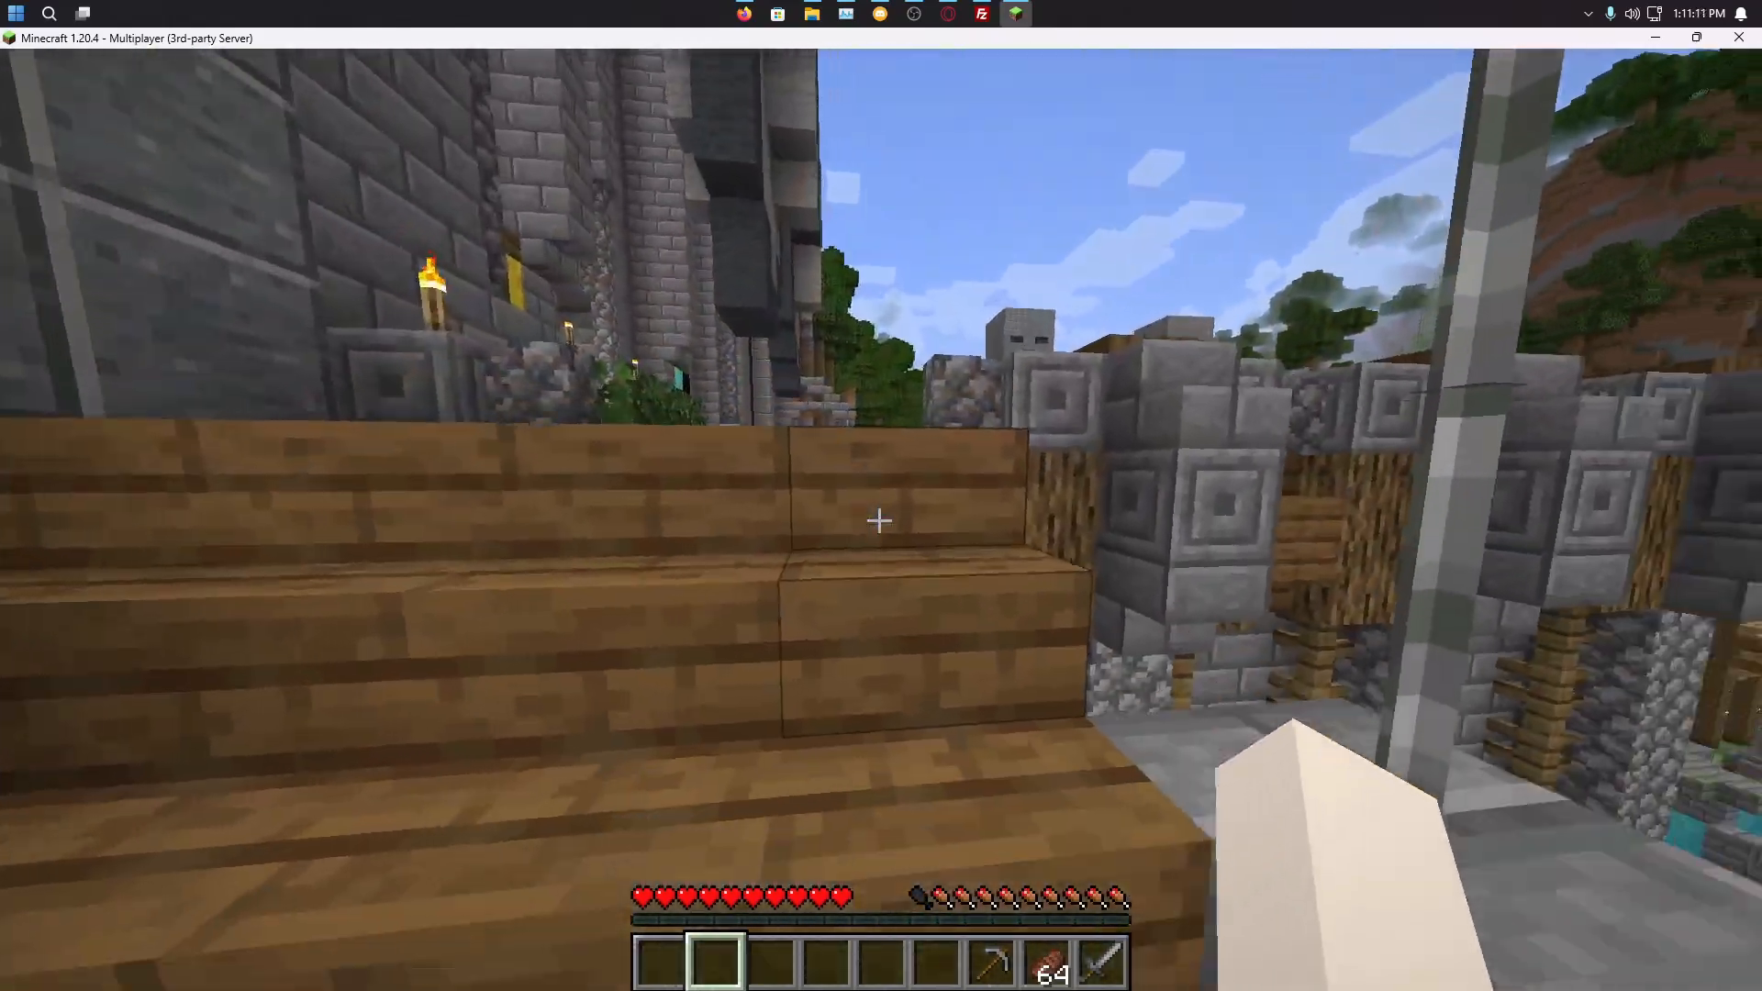
pyautogui.press('w')
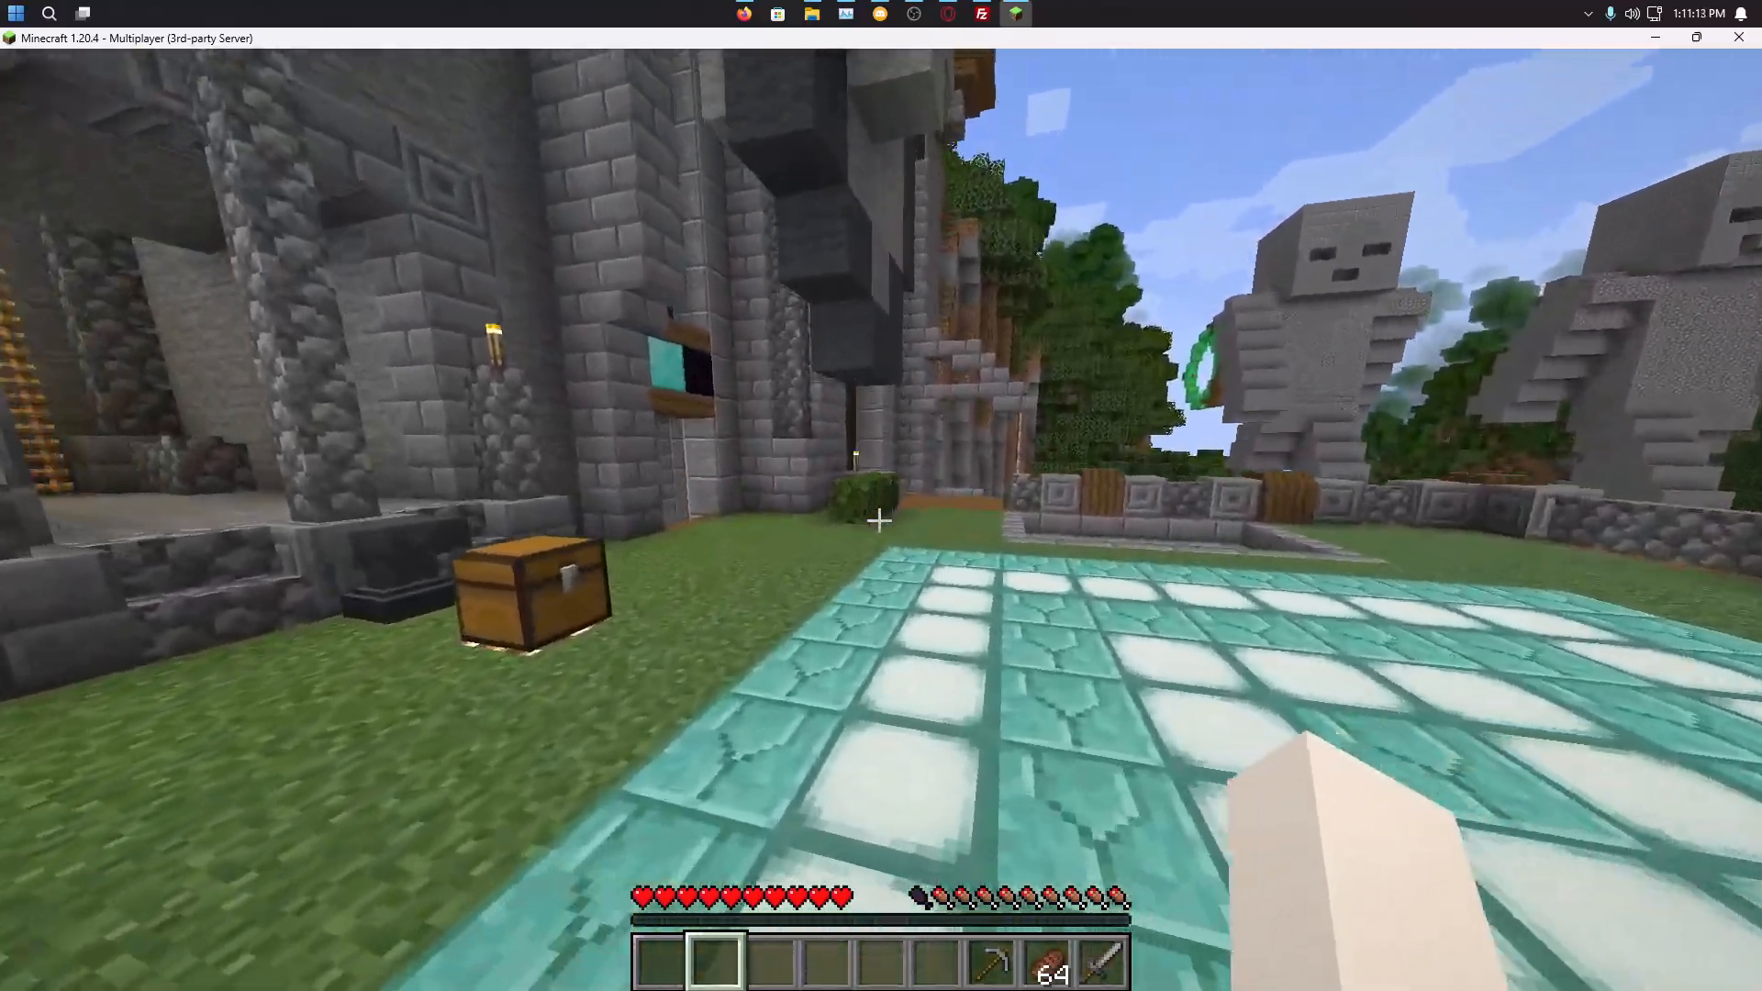
pyautogui.press('w')
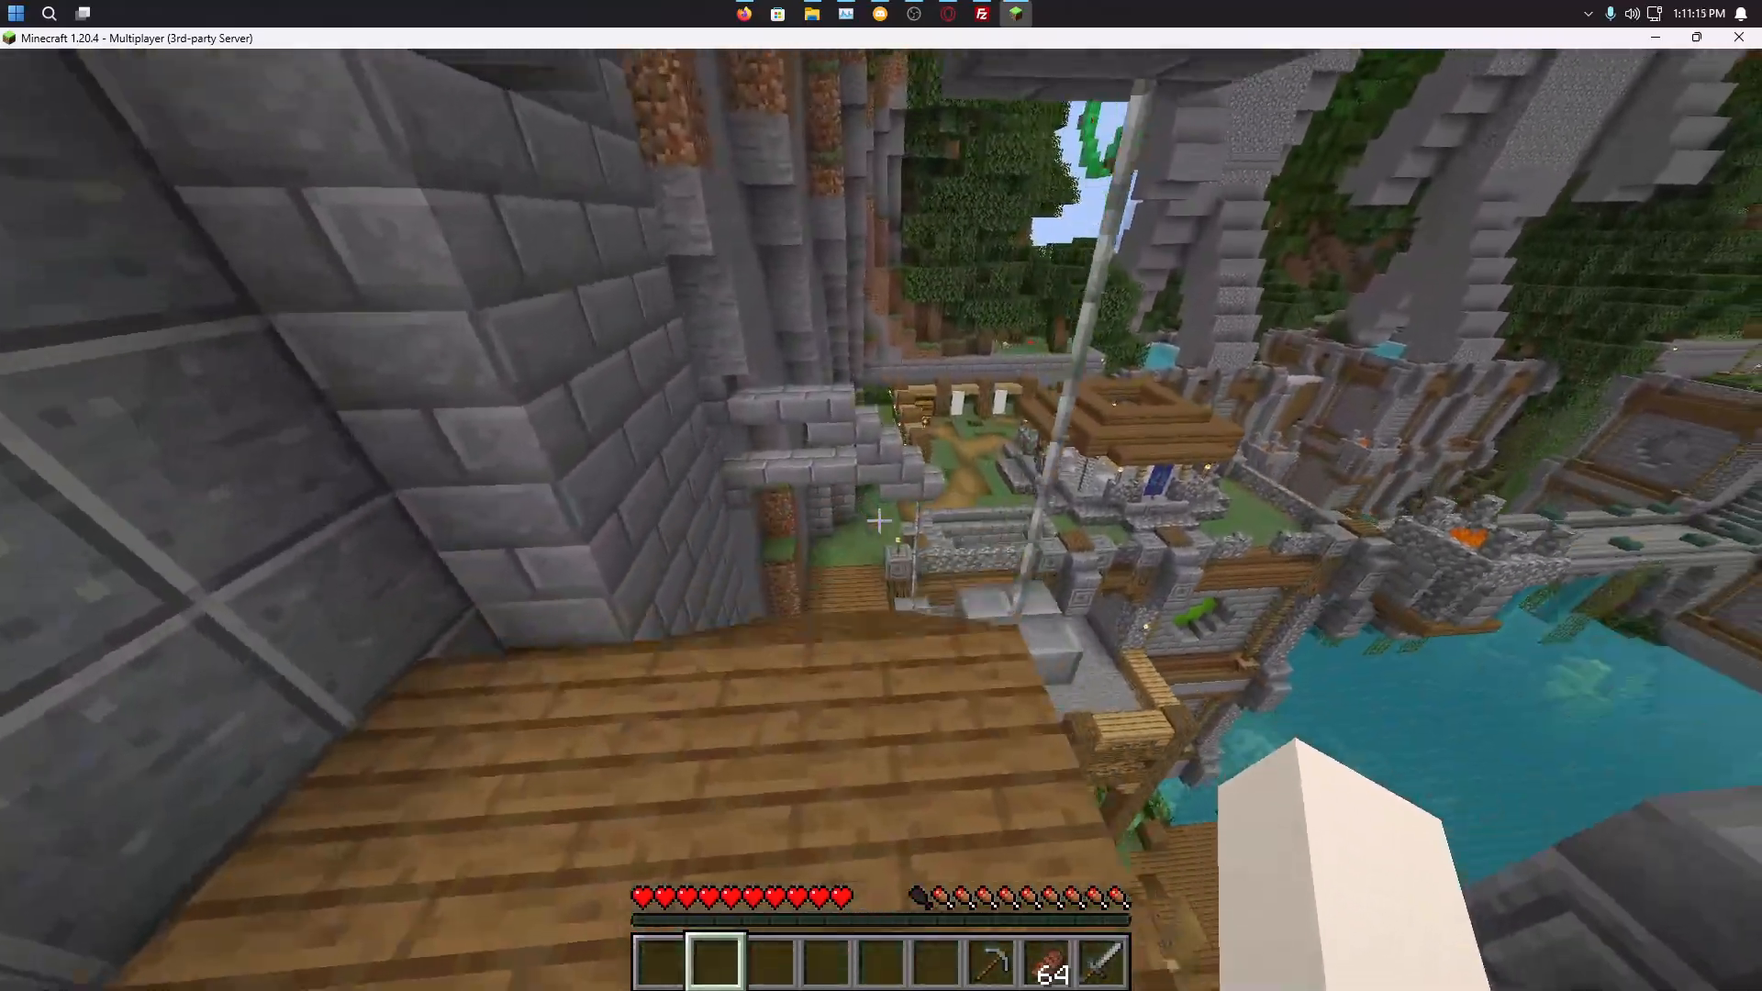
pyautogui.press('w')
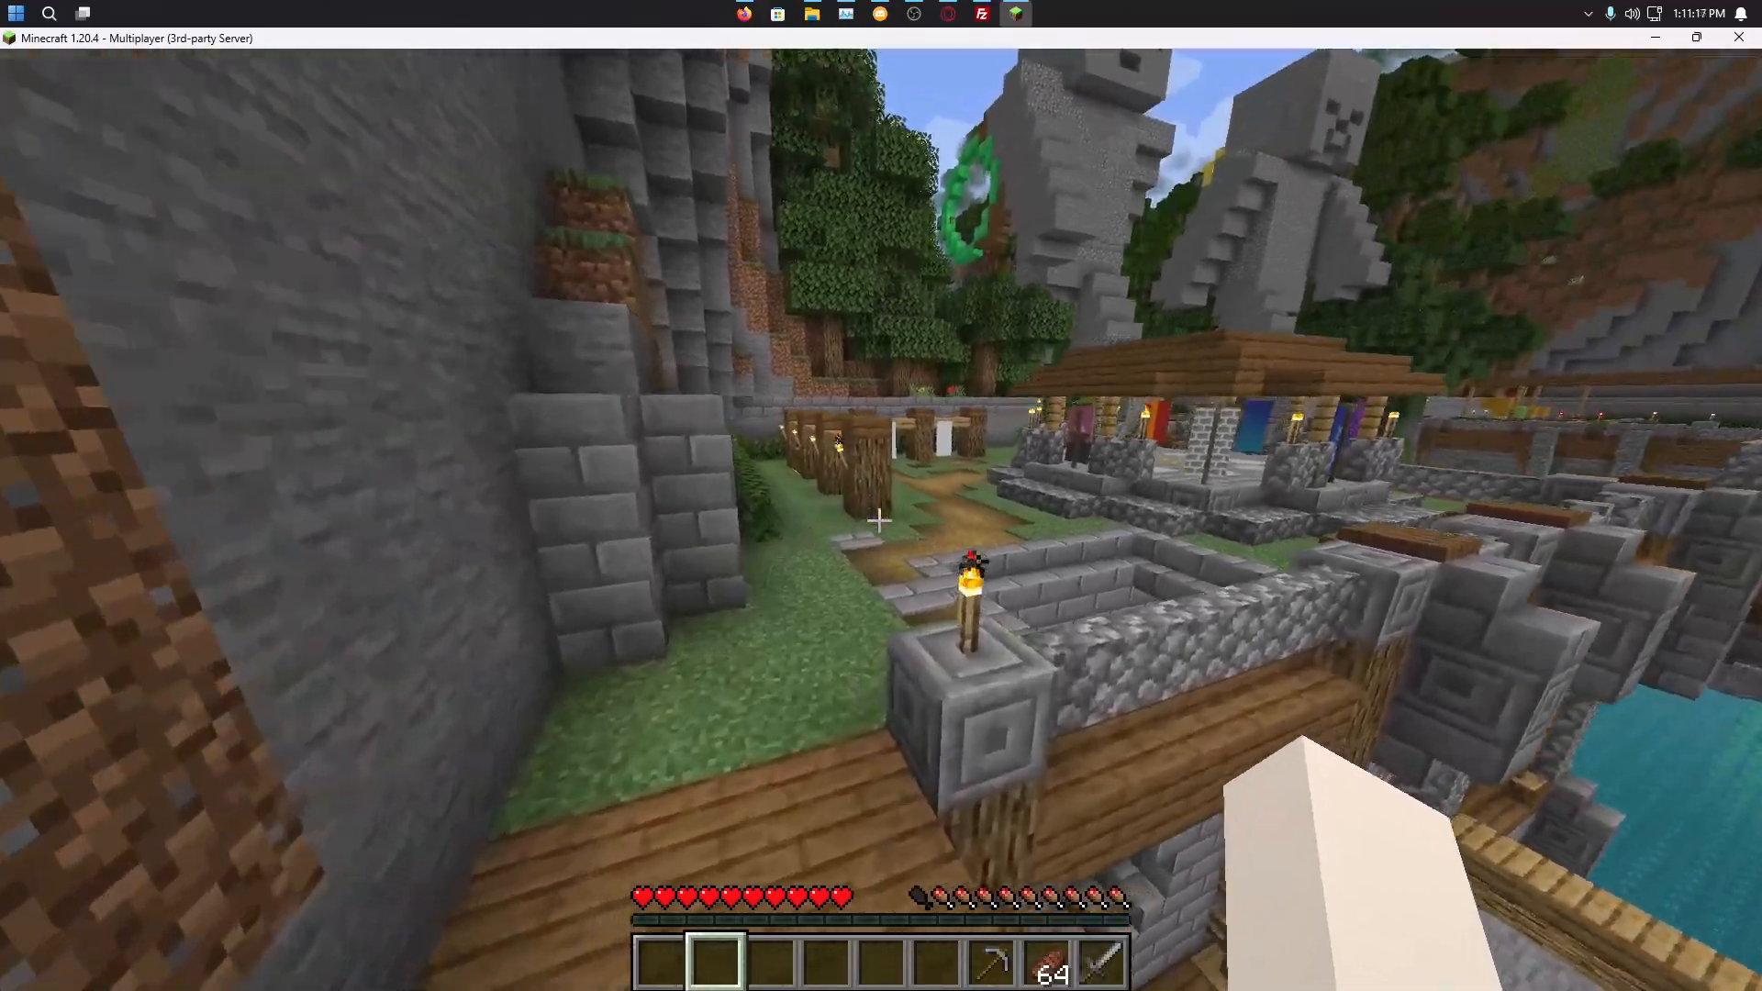
pyautogui.press('w')
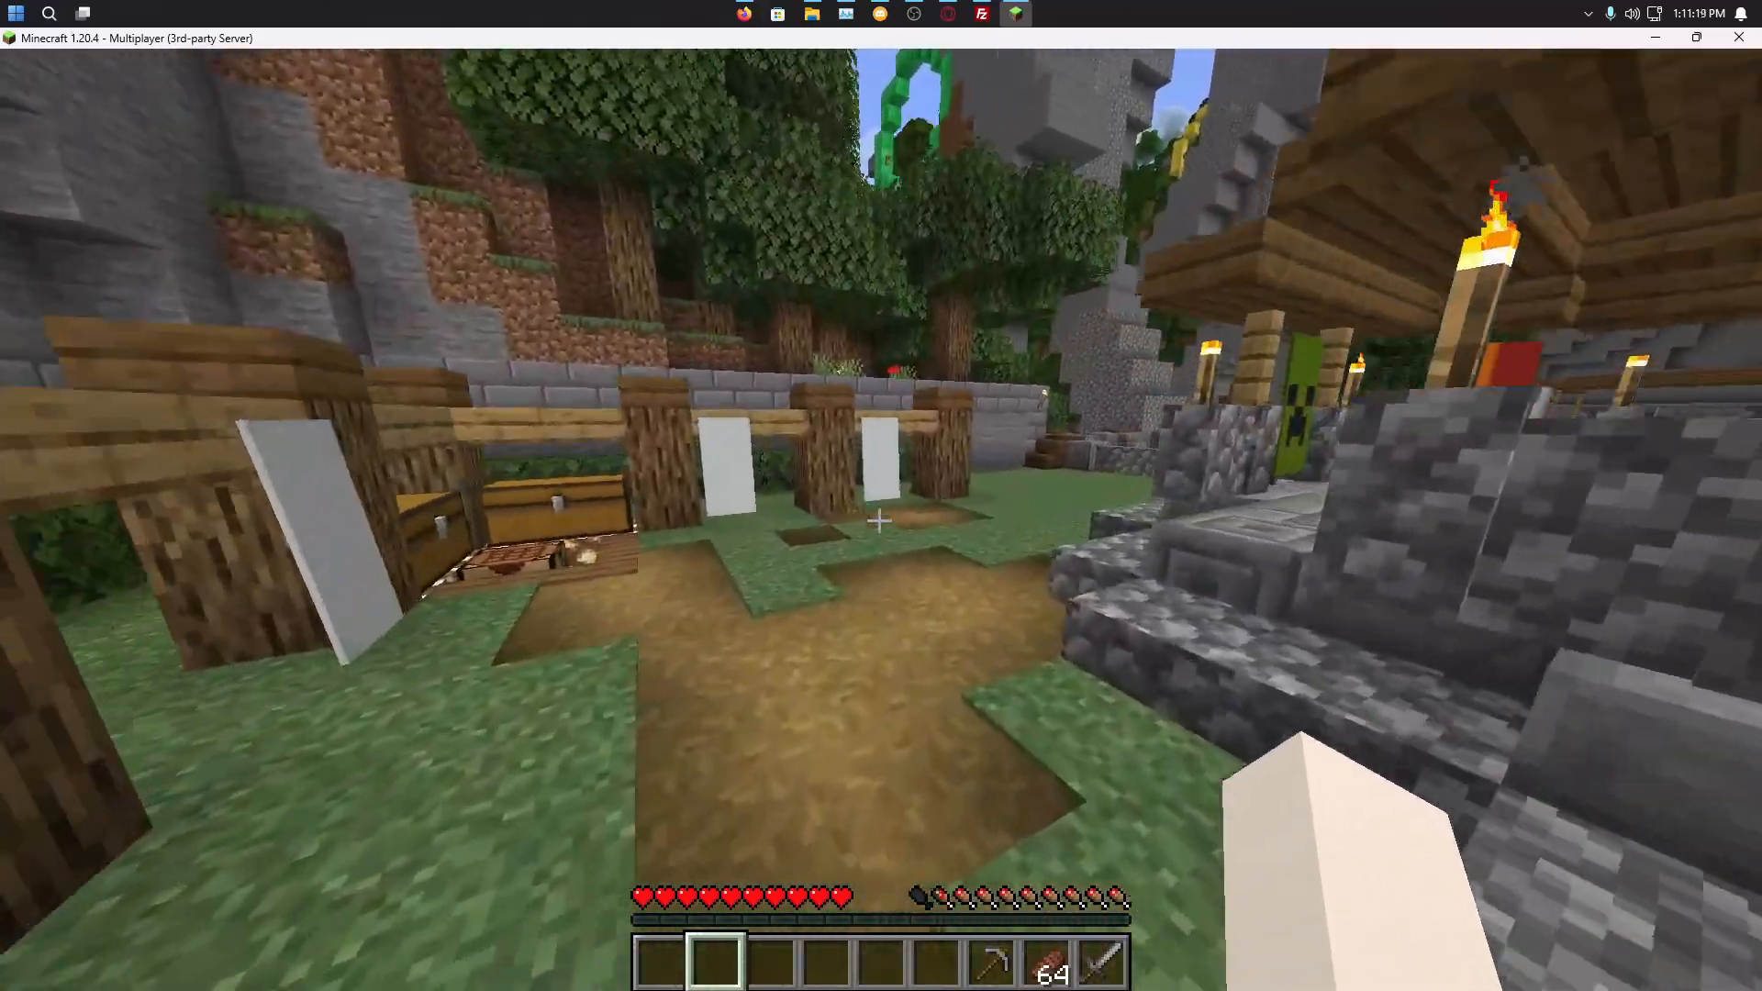
pyautogui.press('w')
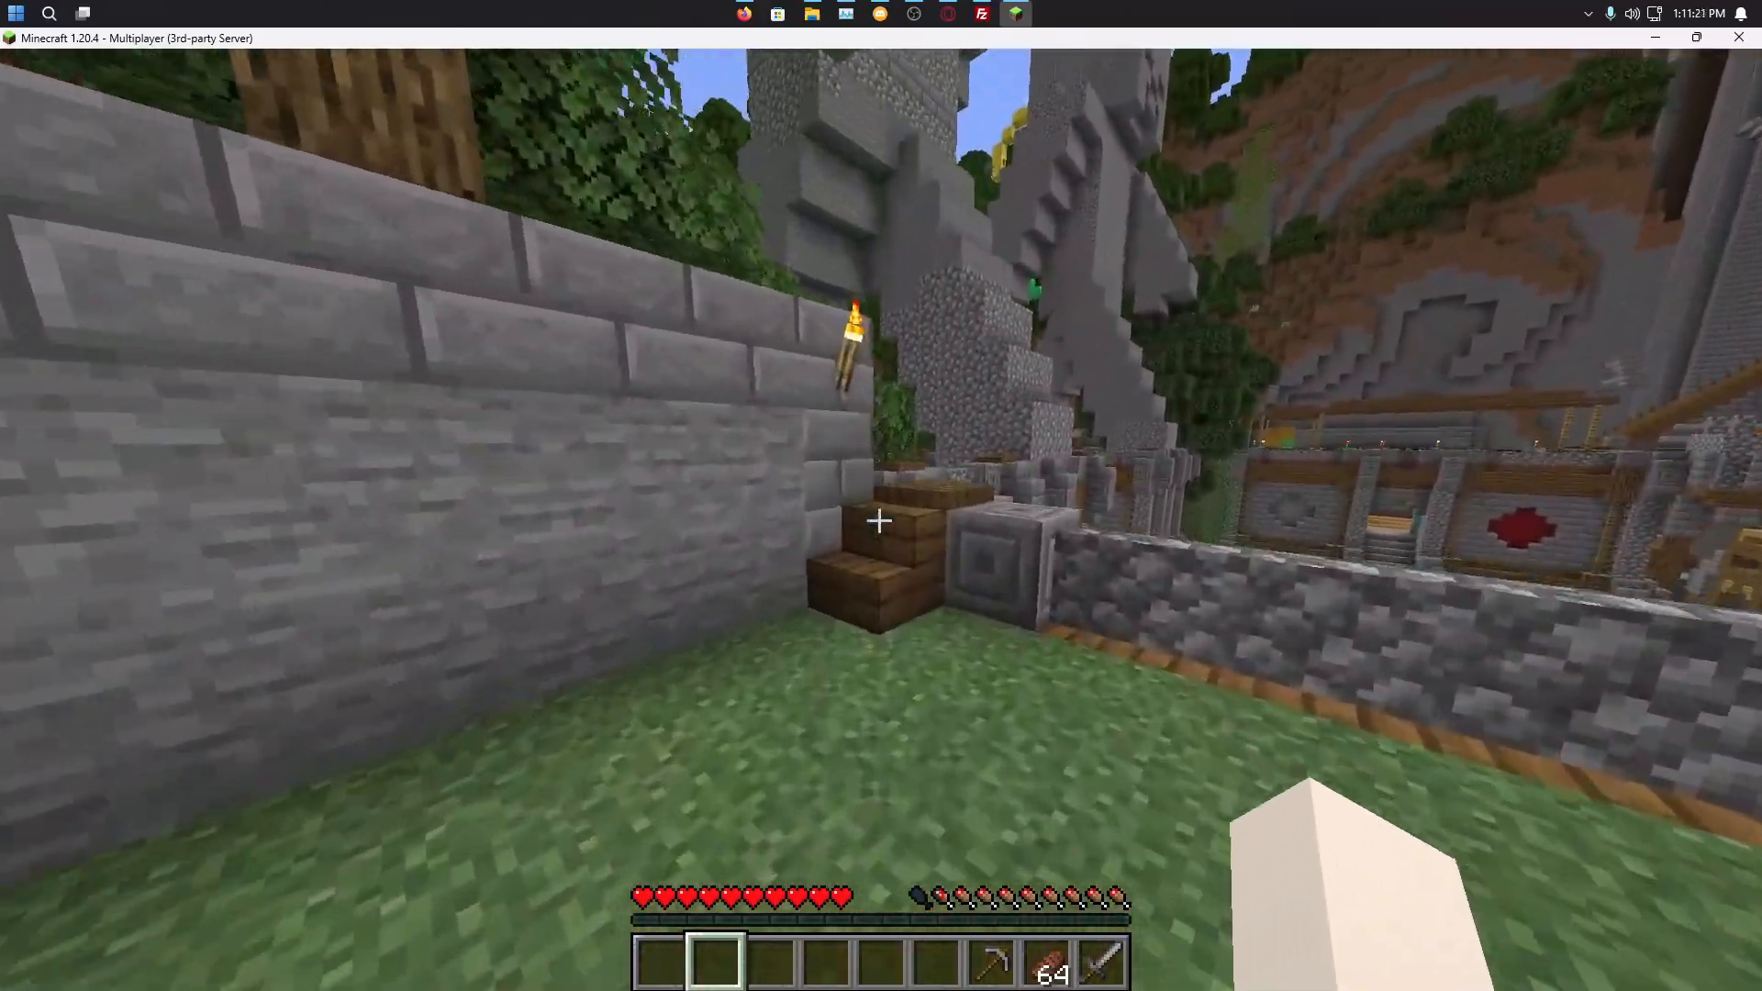
pyautogui.press('w')
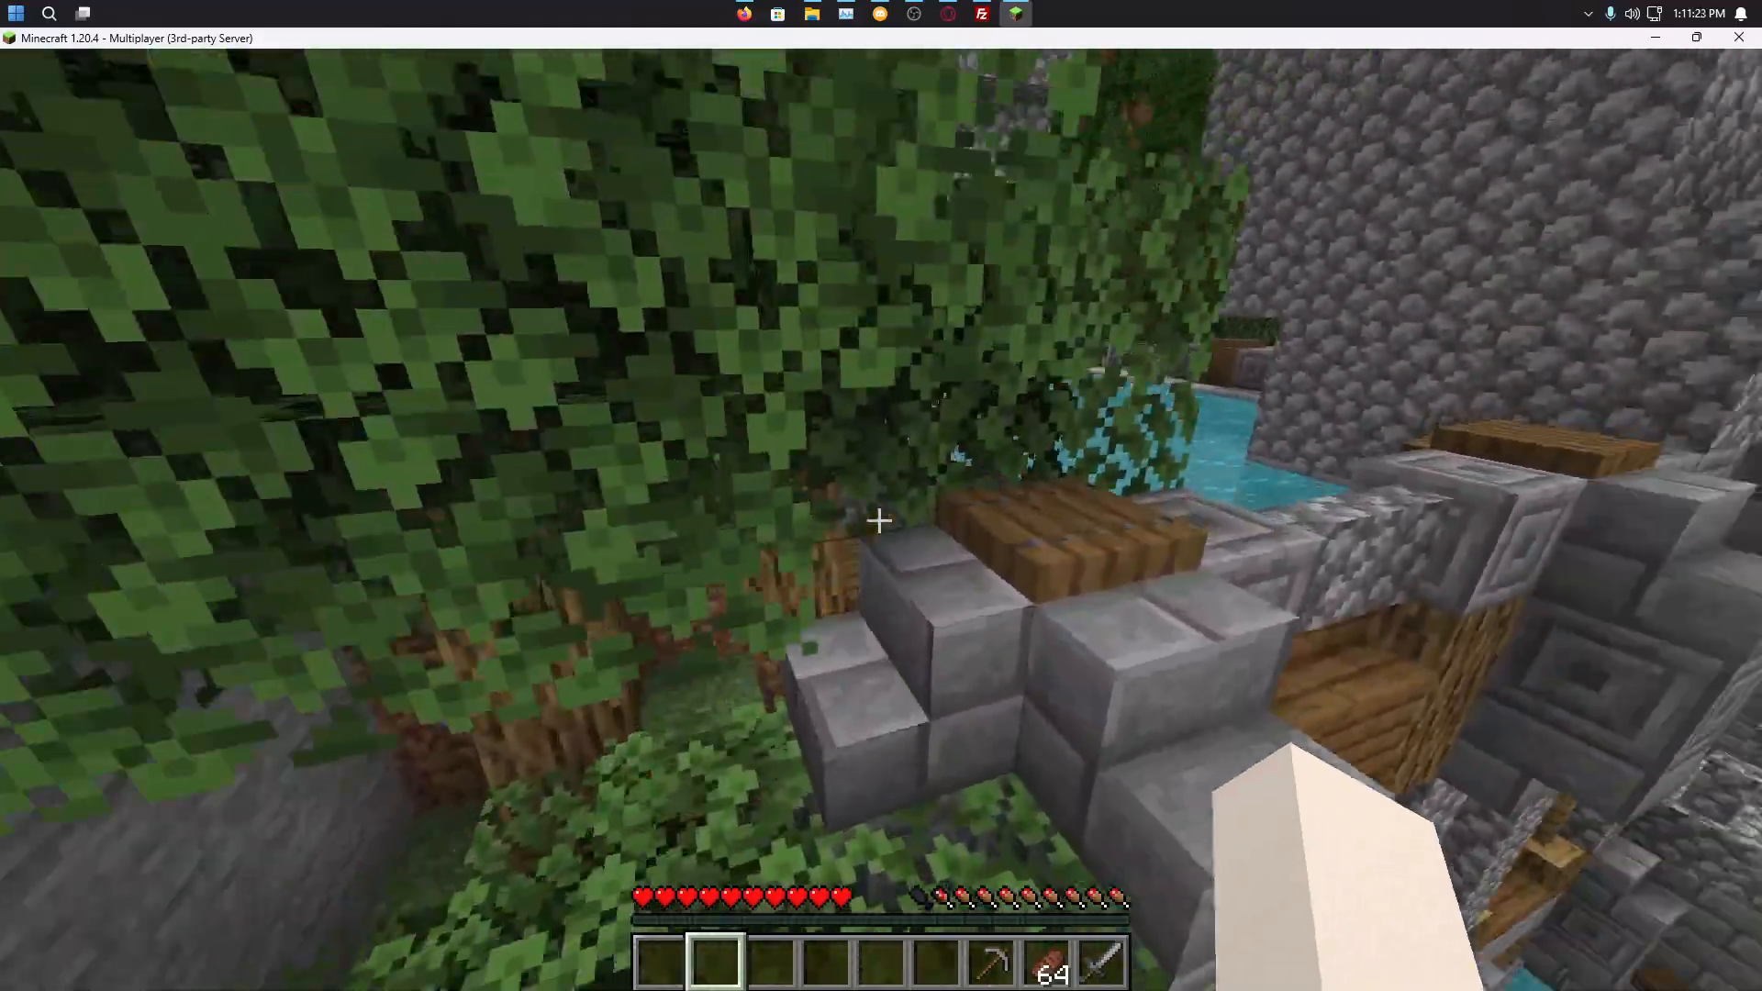
pyautogui.press('w')
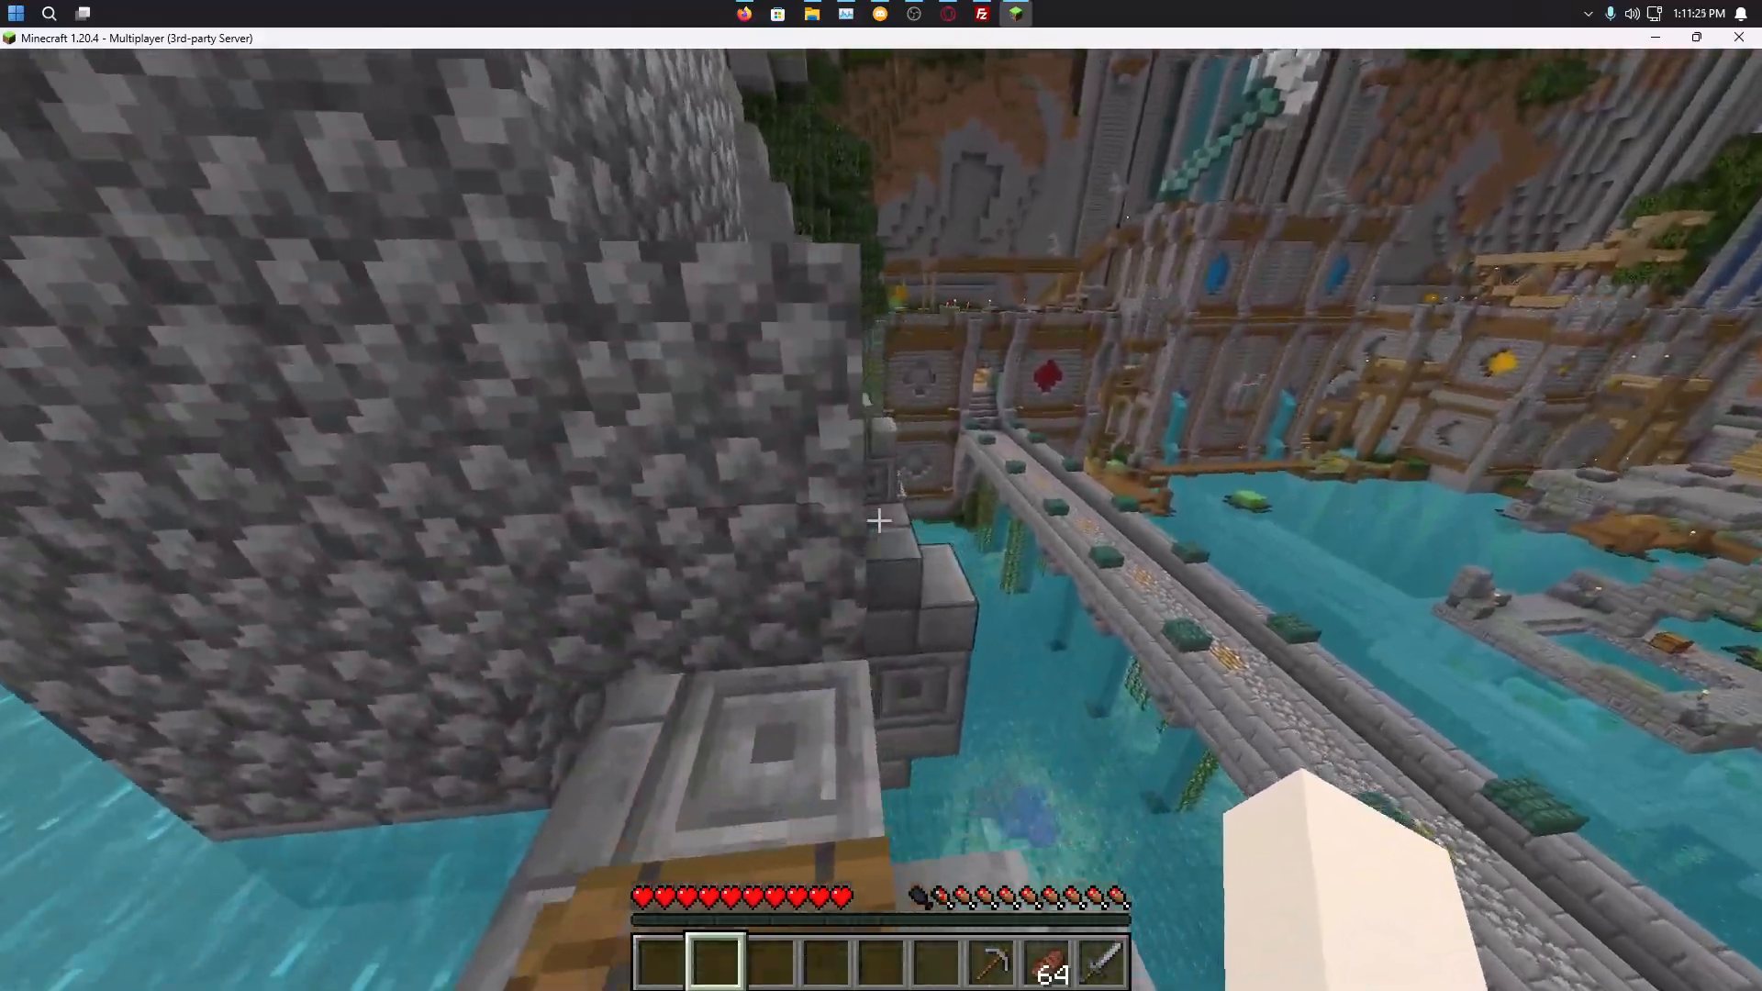
pyautogui.press('w')
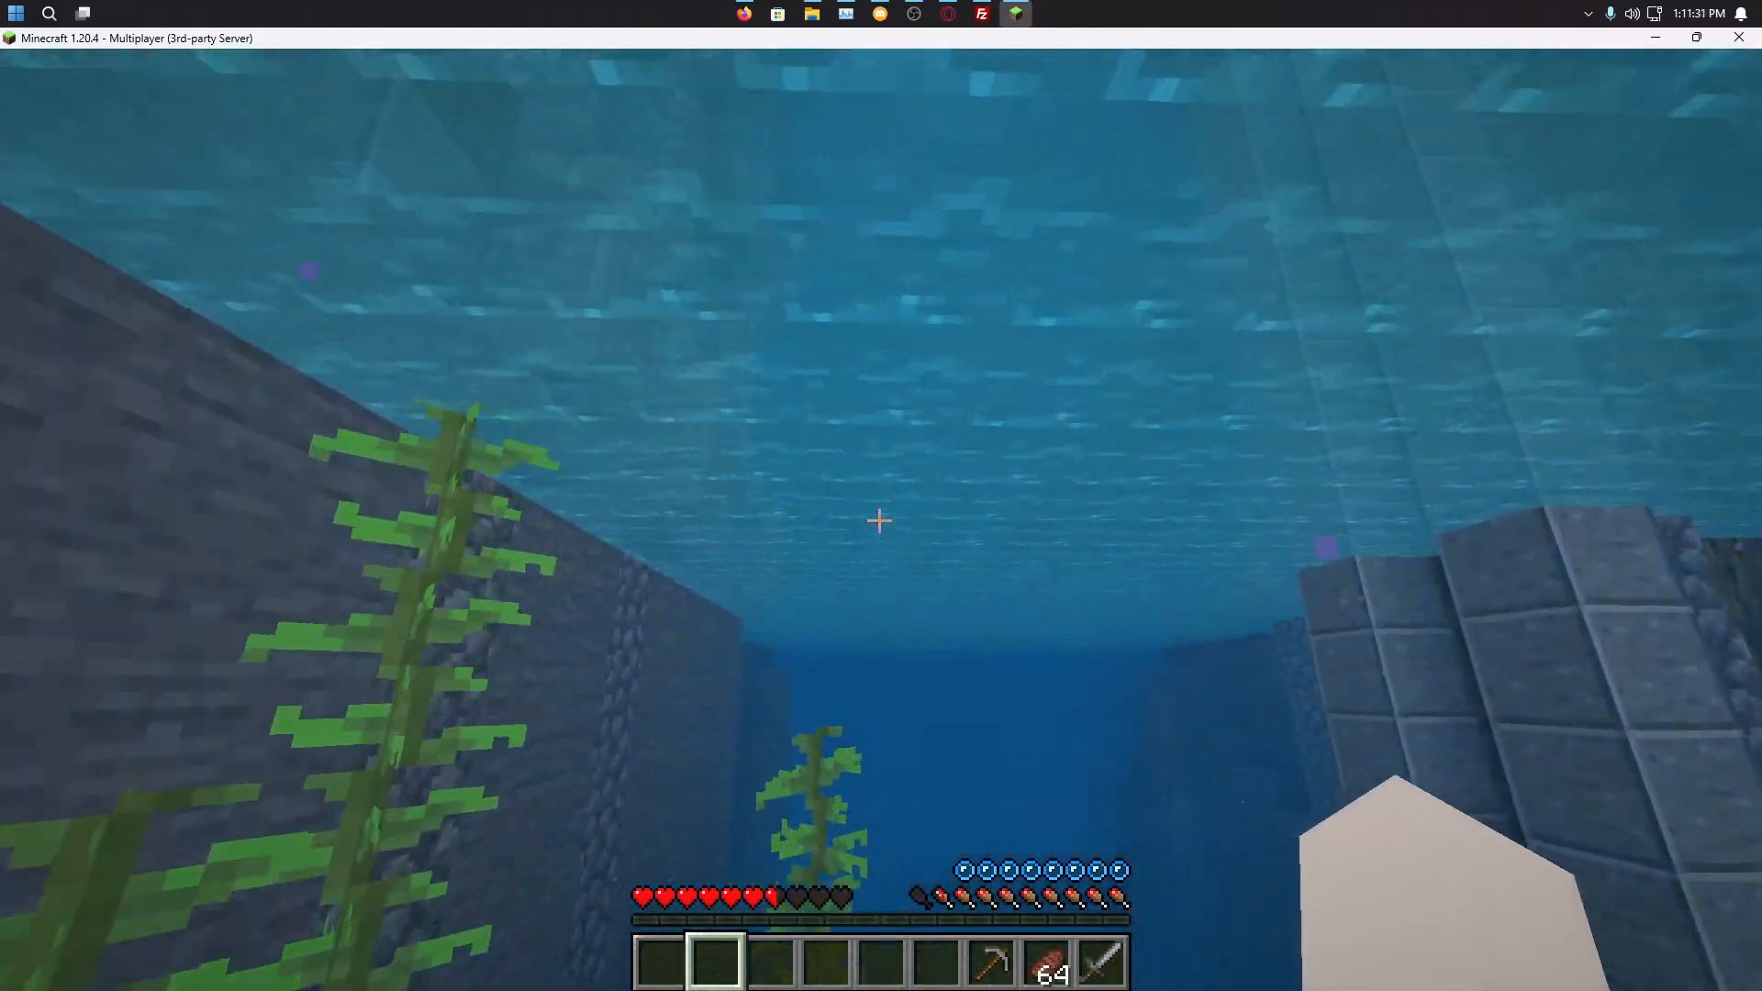
# Step: Surface, swim to the grassy dirt bank, walk along it, and drop back into the river
pyautogui.press('w')
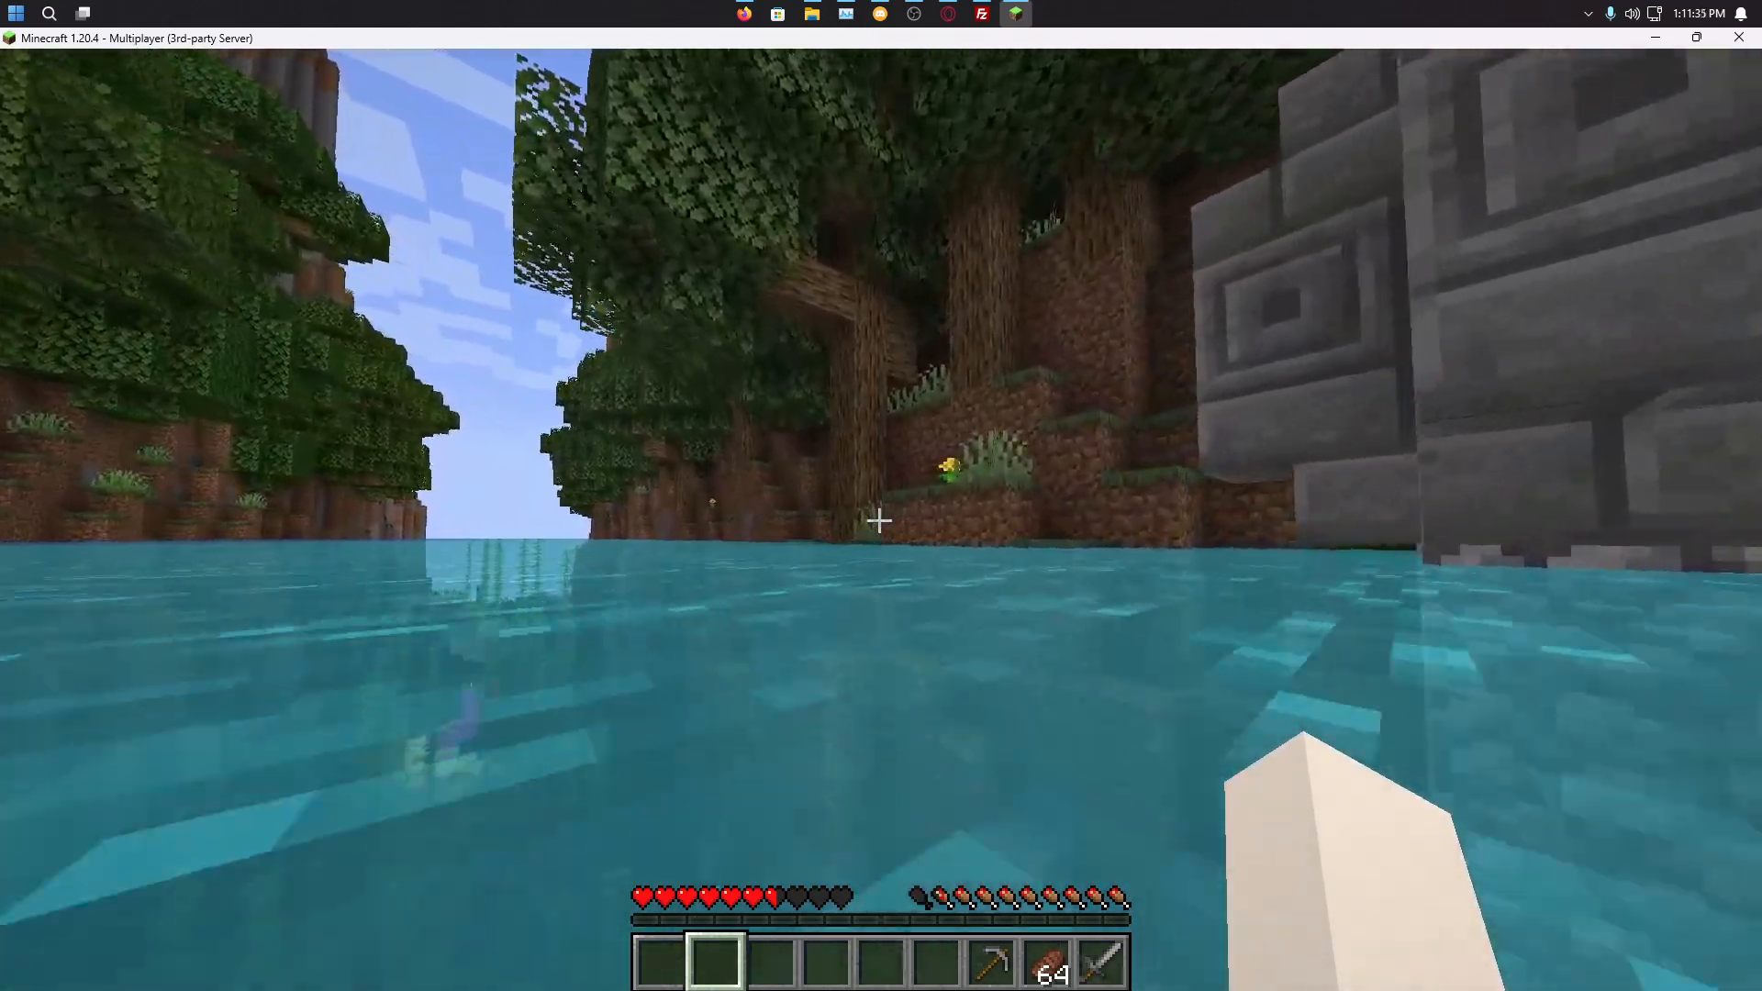
pyautogui.press('w')
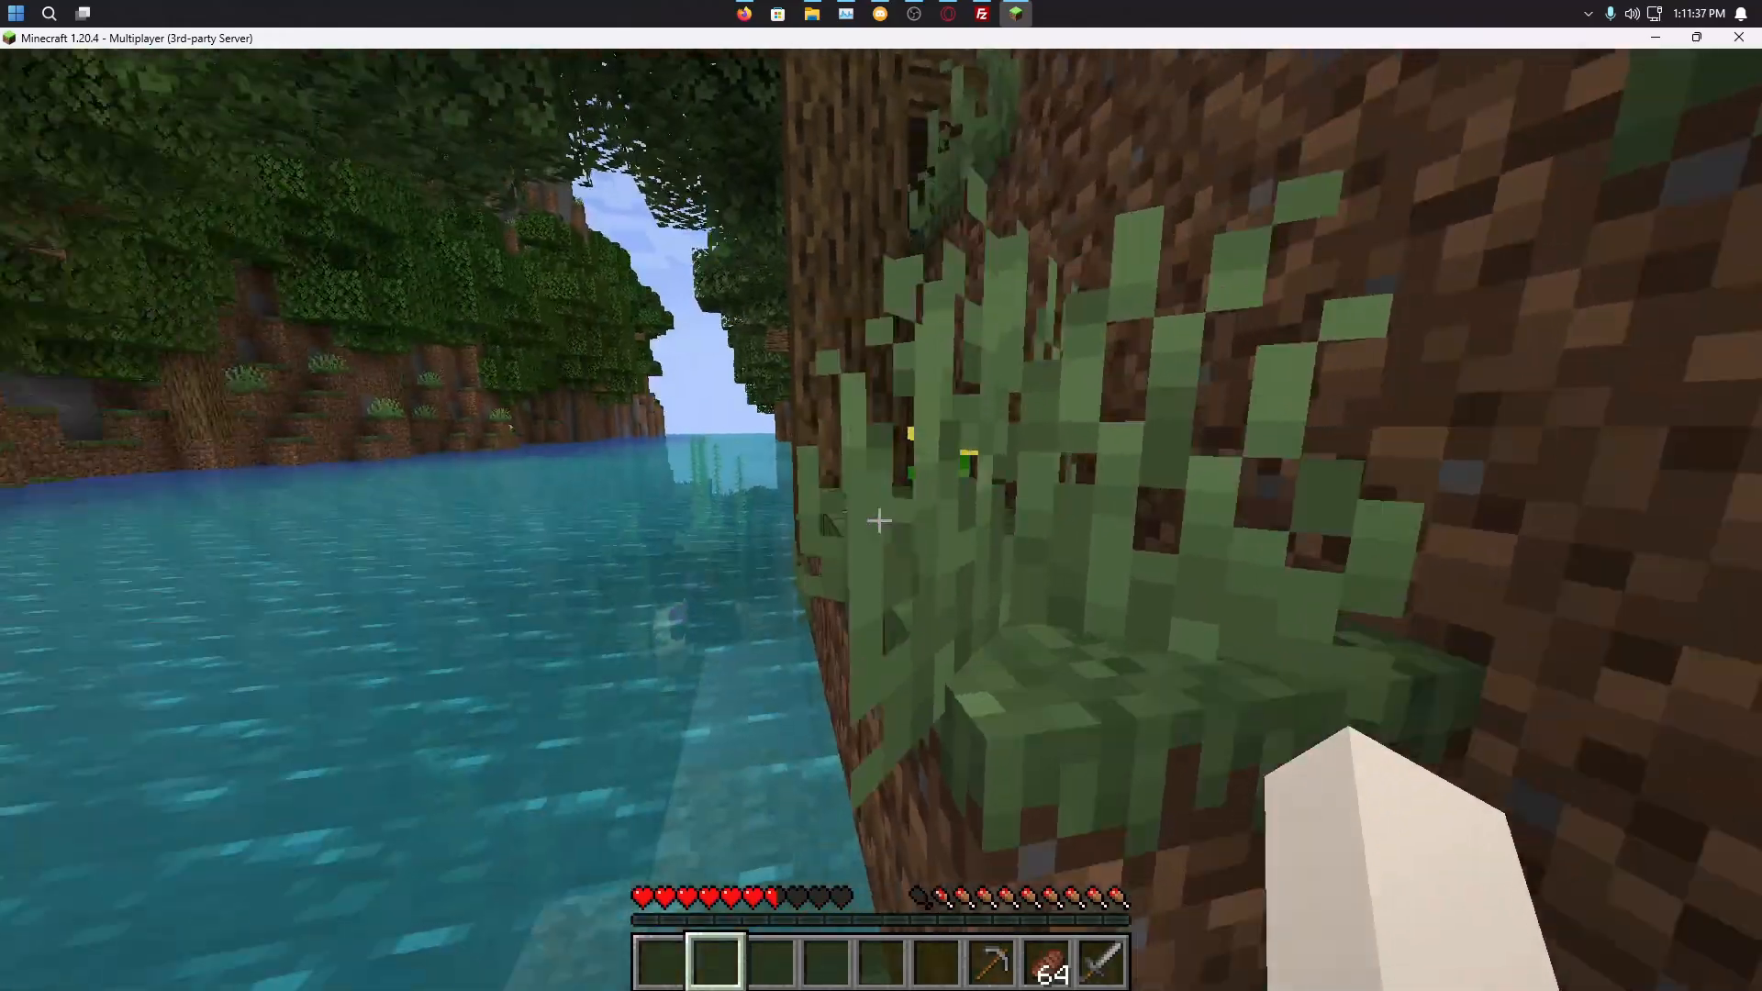
pyautogui.press('w')
pyautogui.press('w')
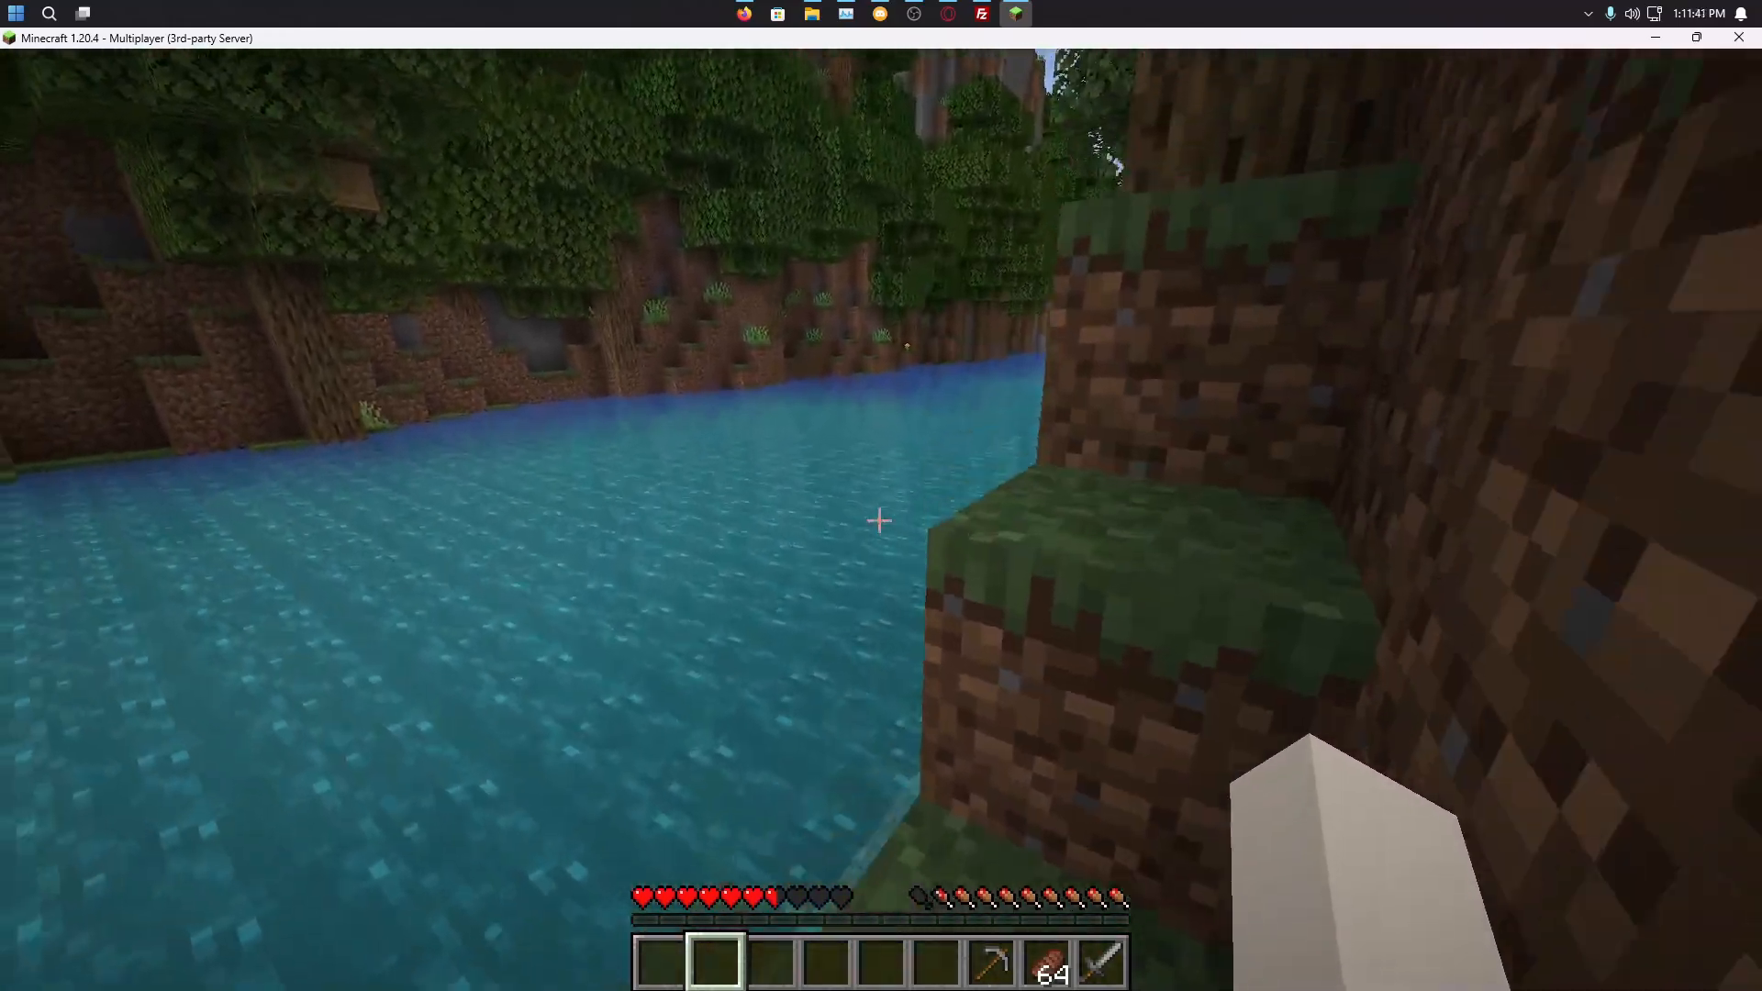
pyautogui.press('w')
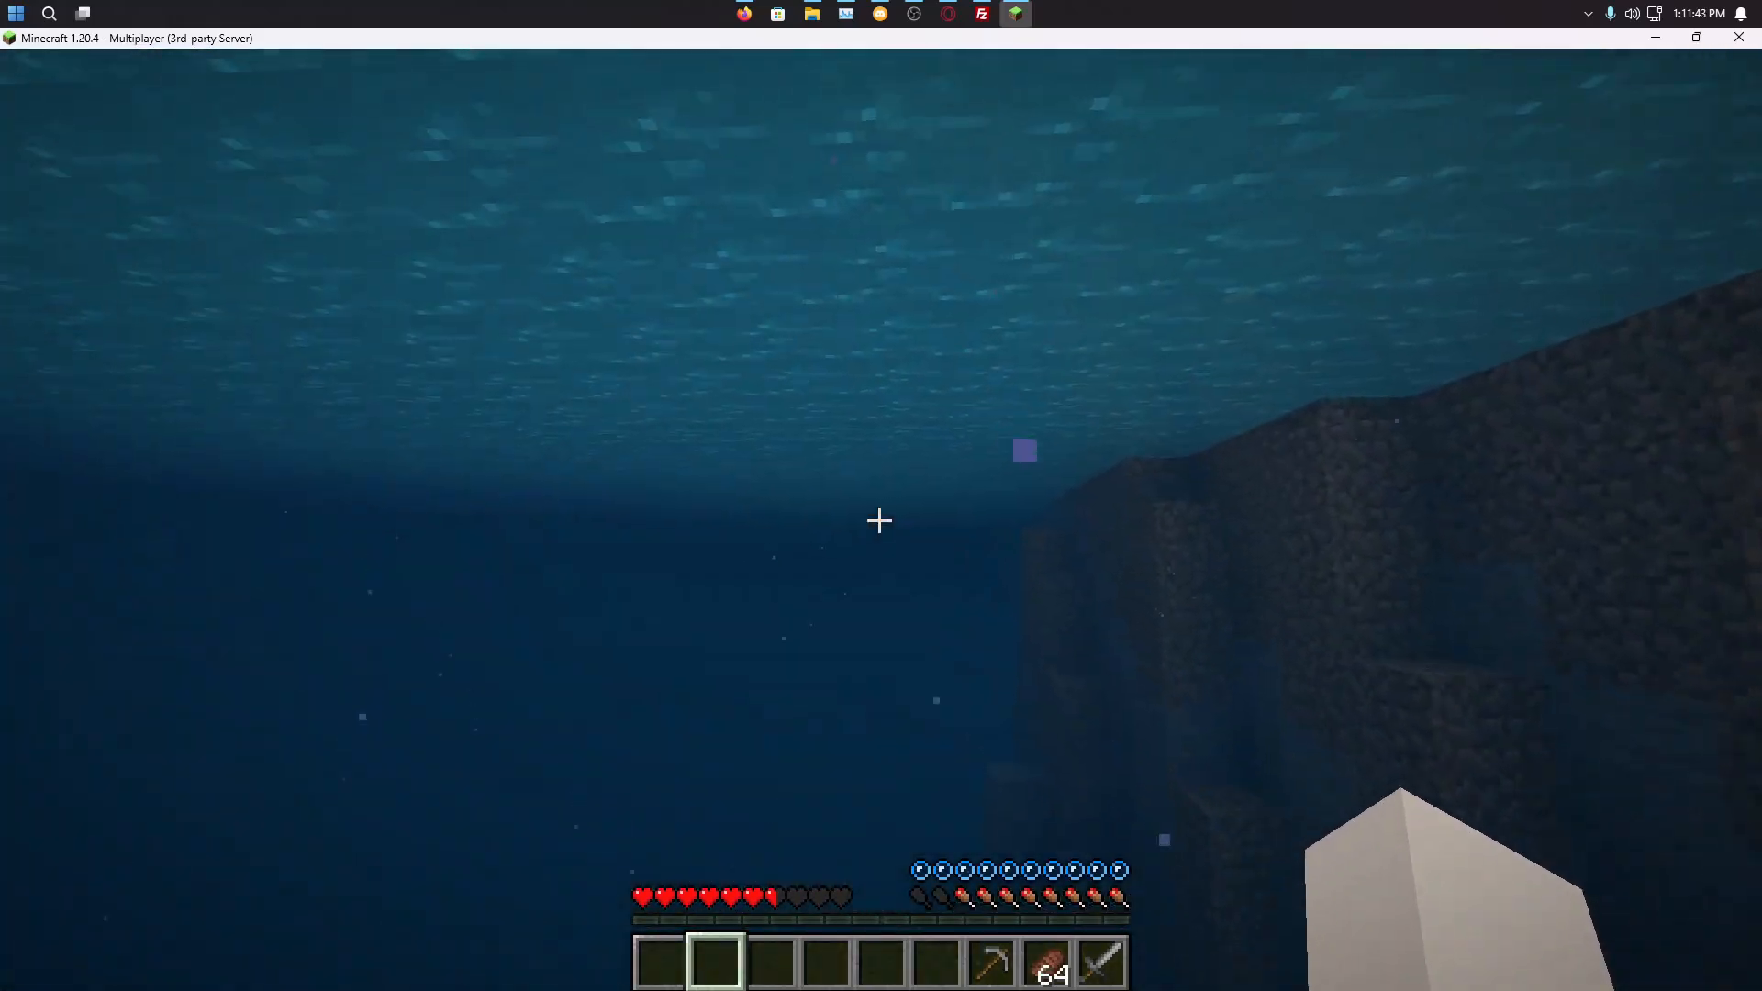
pyautogui.press('space')
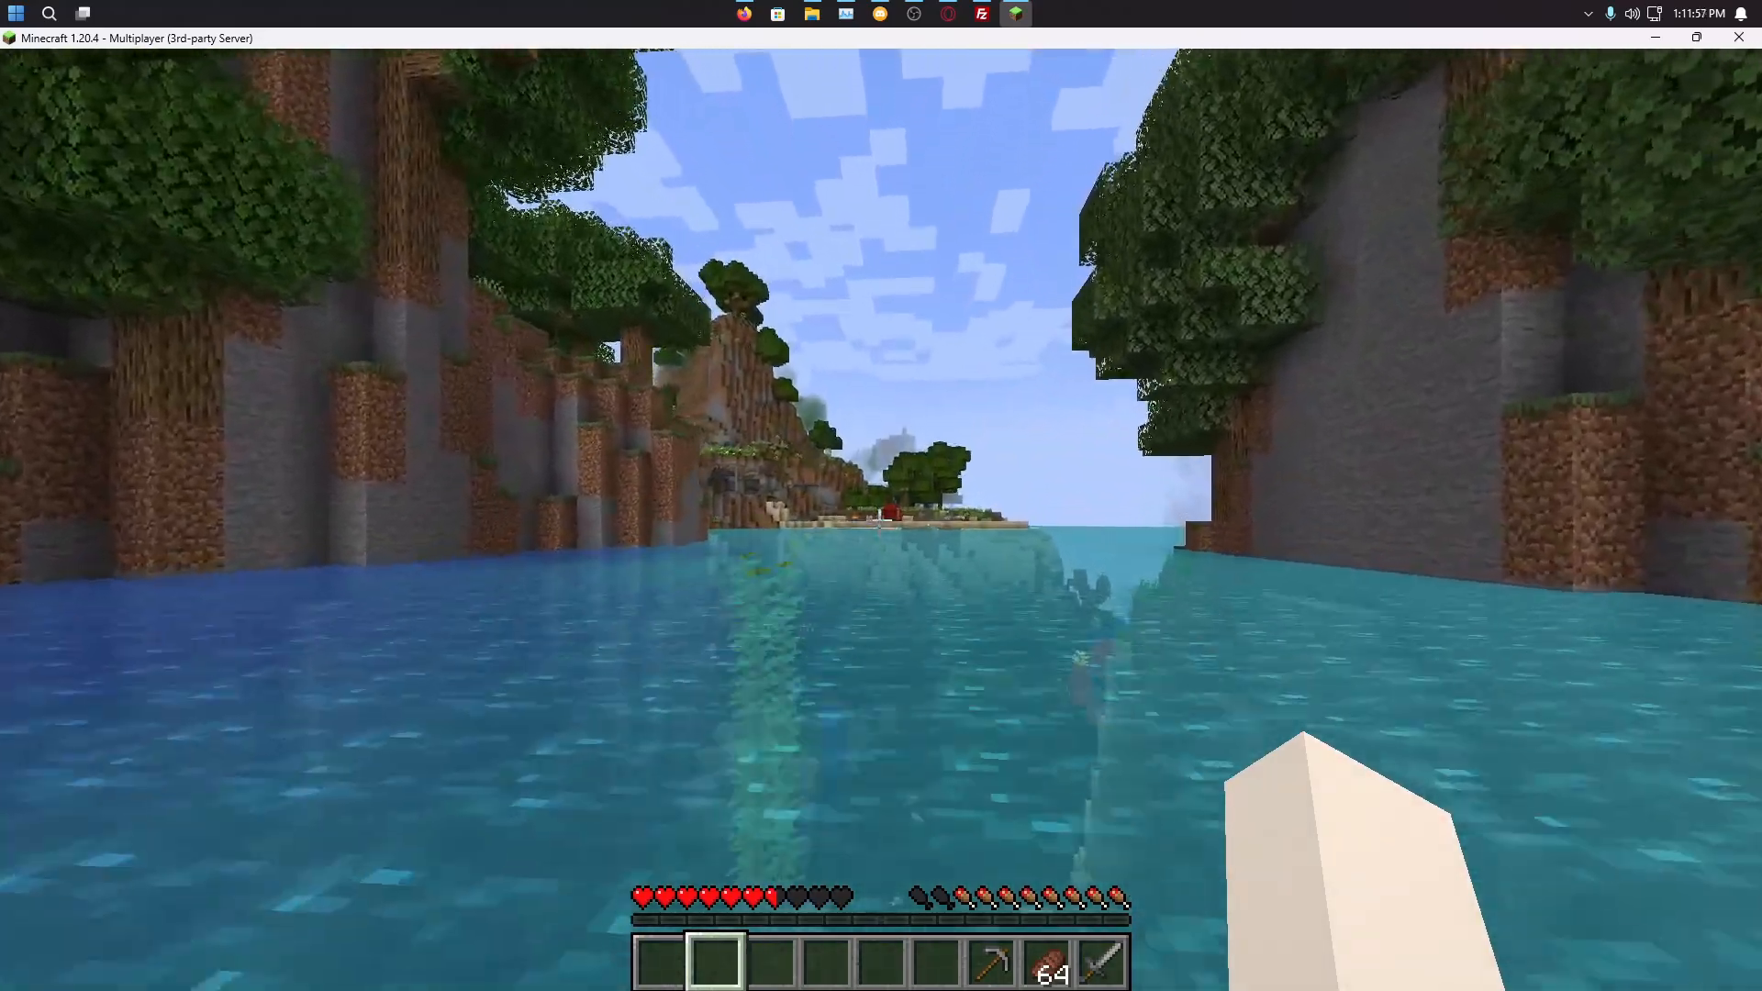
# Step: Run /gamemode creative to switch the player to creative mode
pyautogui.write('/gameode')
pyautogui.press('BackSpace')
pyautogui.press('BackSpace')
pyautogui.press('BackSpace')
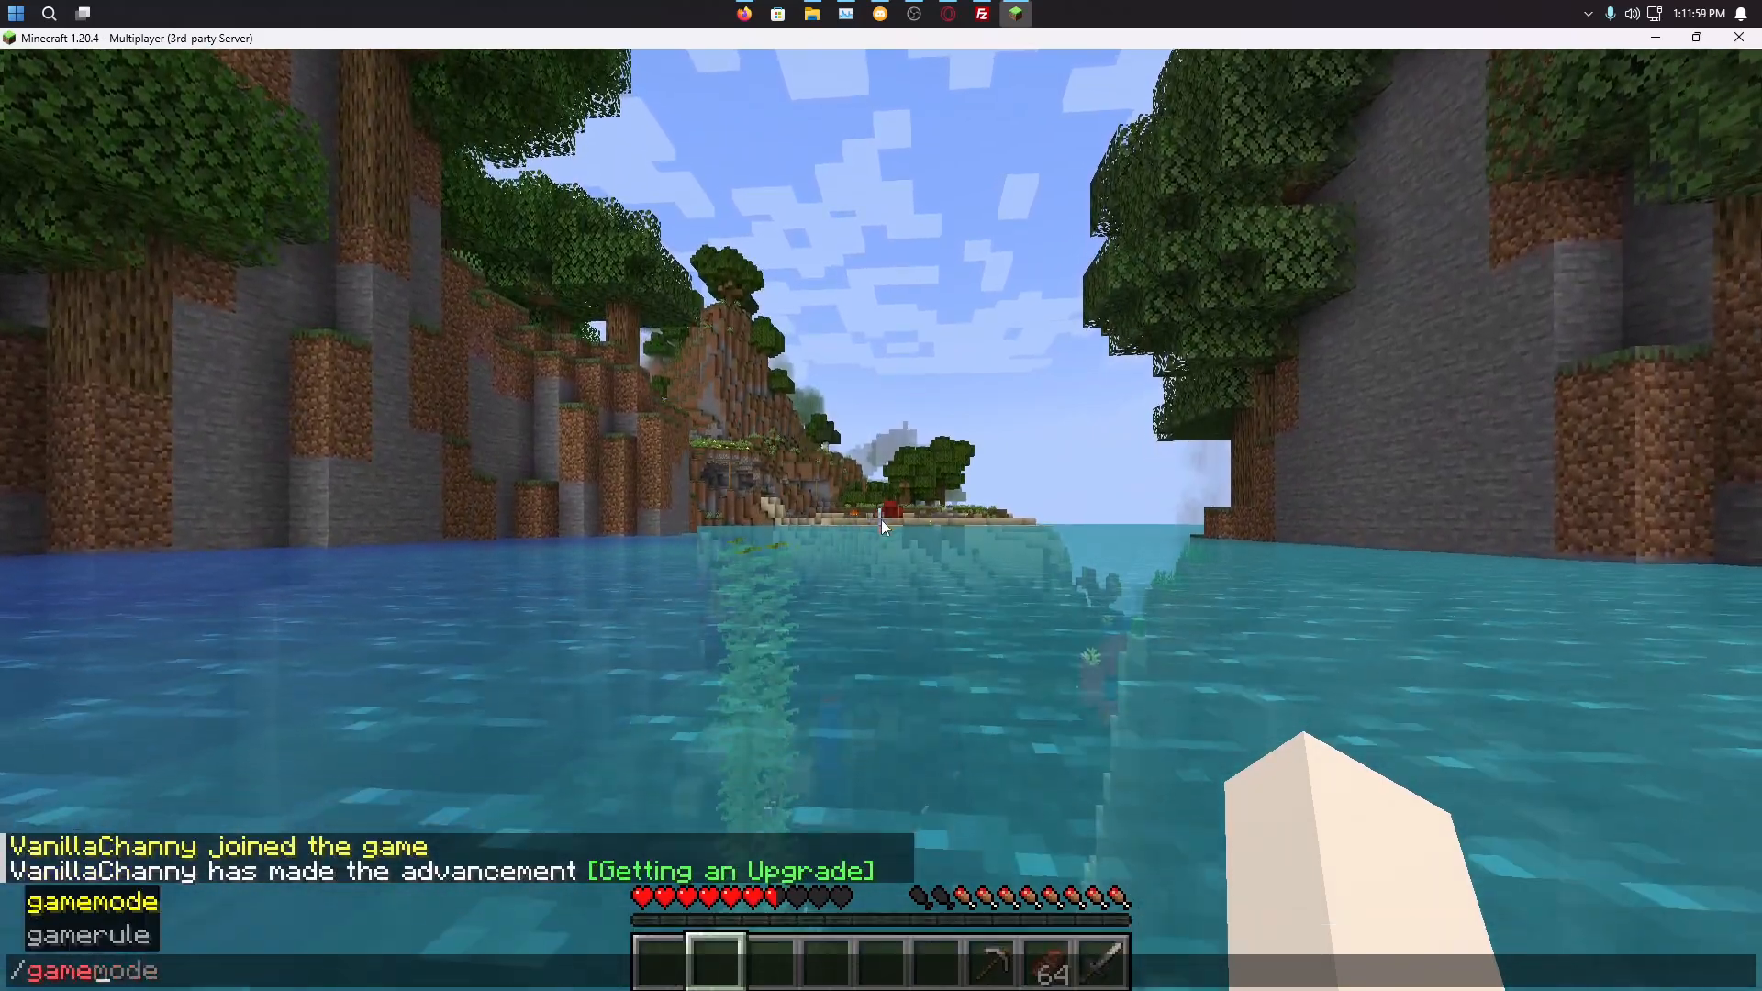
pyautogui.write('mode ')
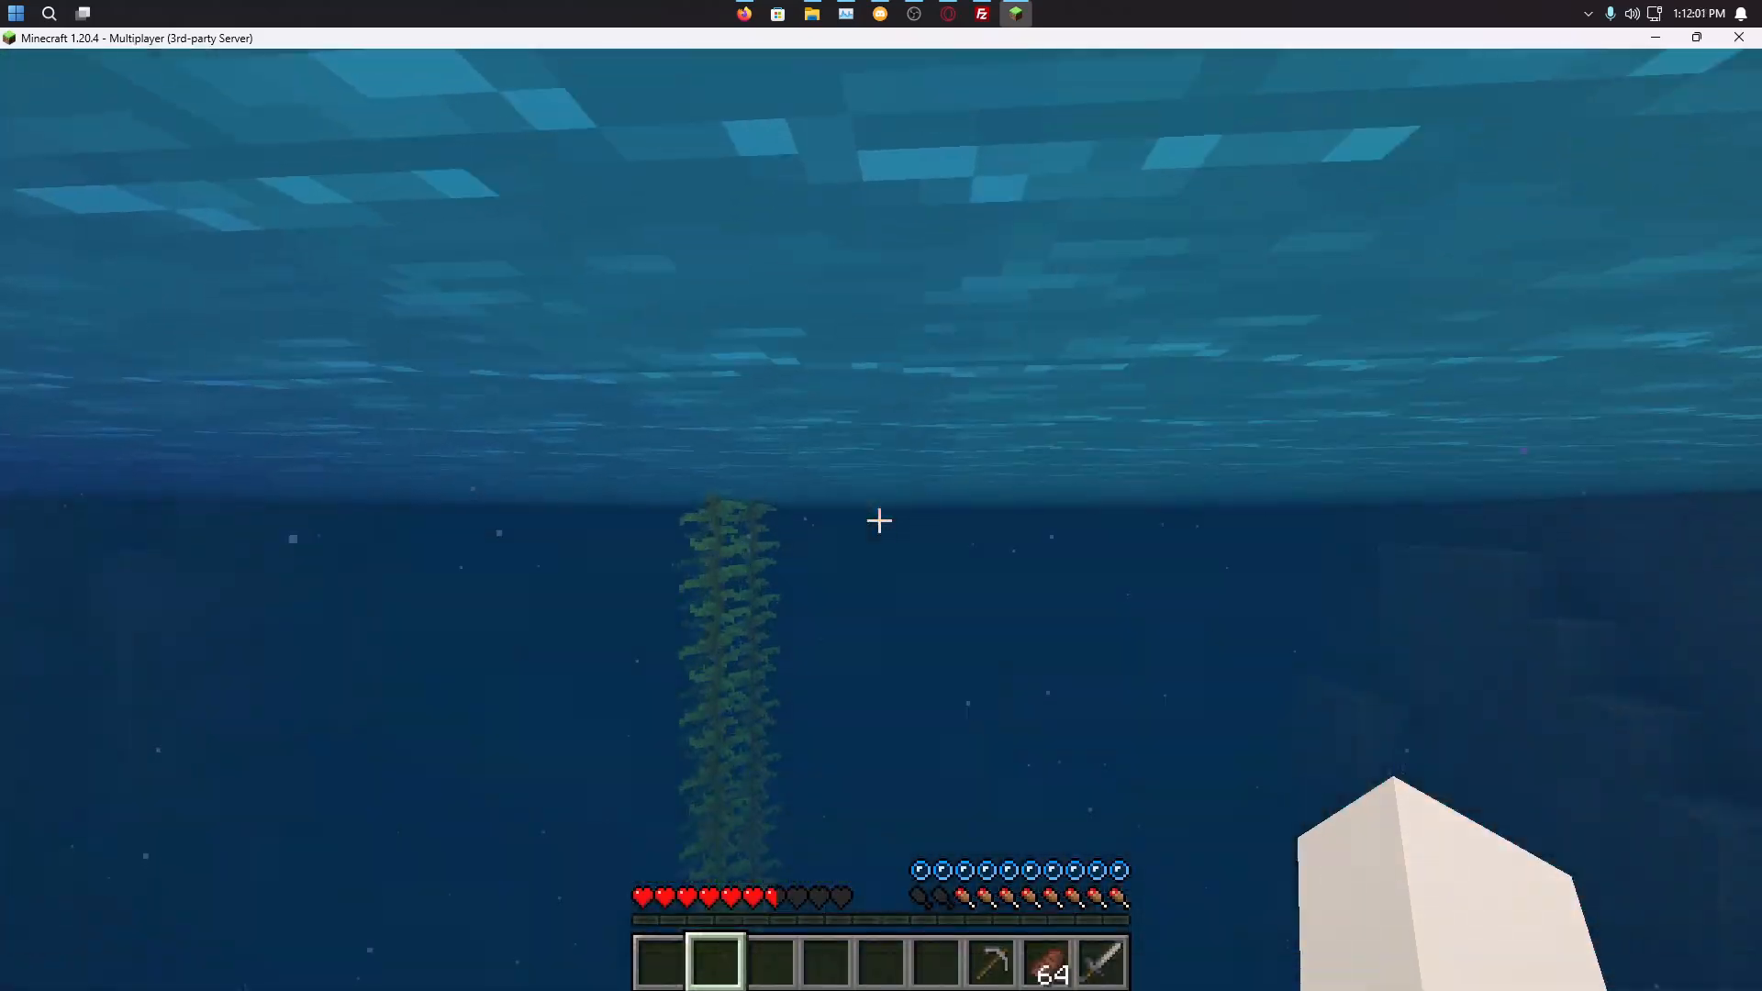
pyautogui.write('c')
pyautogui.press('Tab')
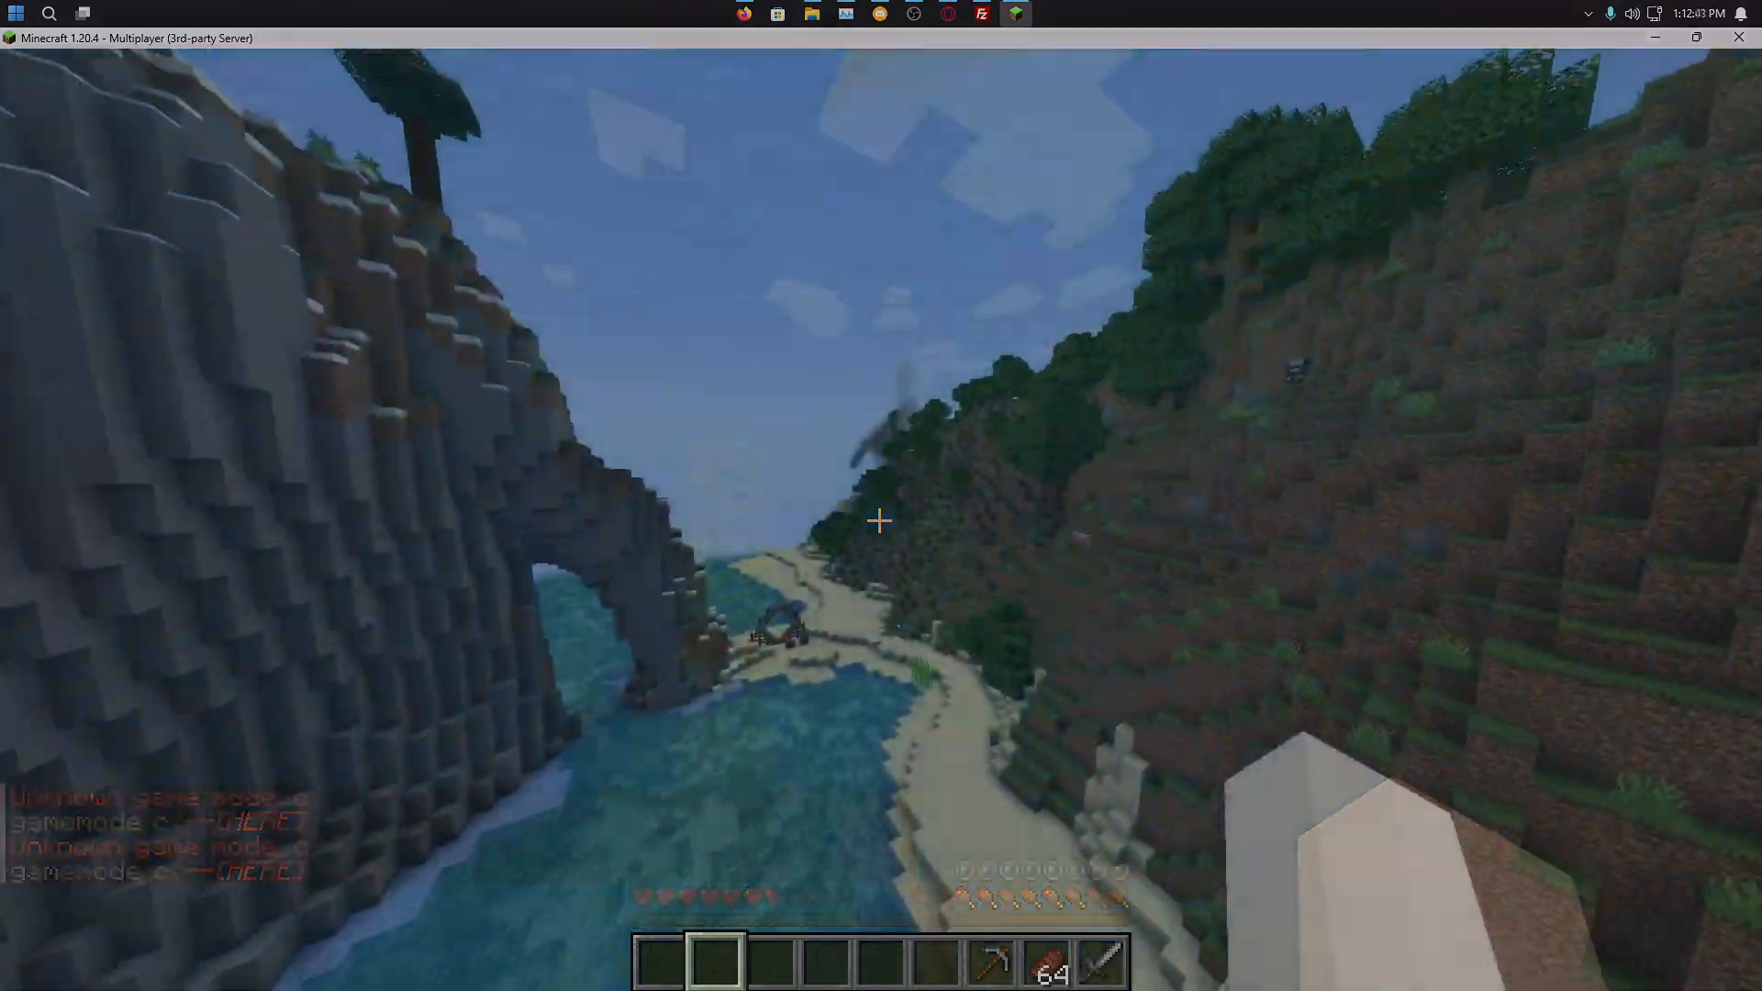
# Step: Fly forward in first person over the bay toward the hillside village
pyautogui.press('F5')
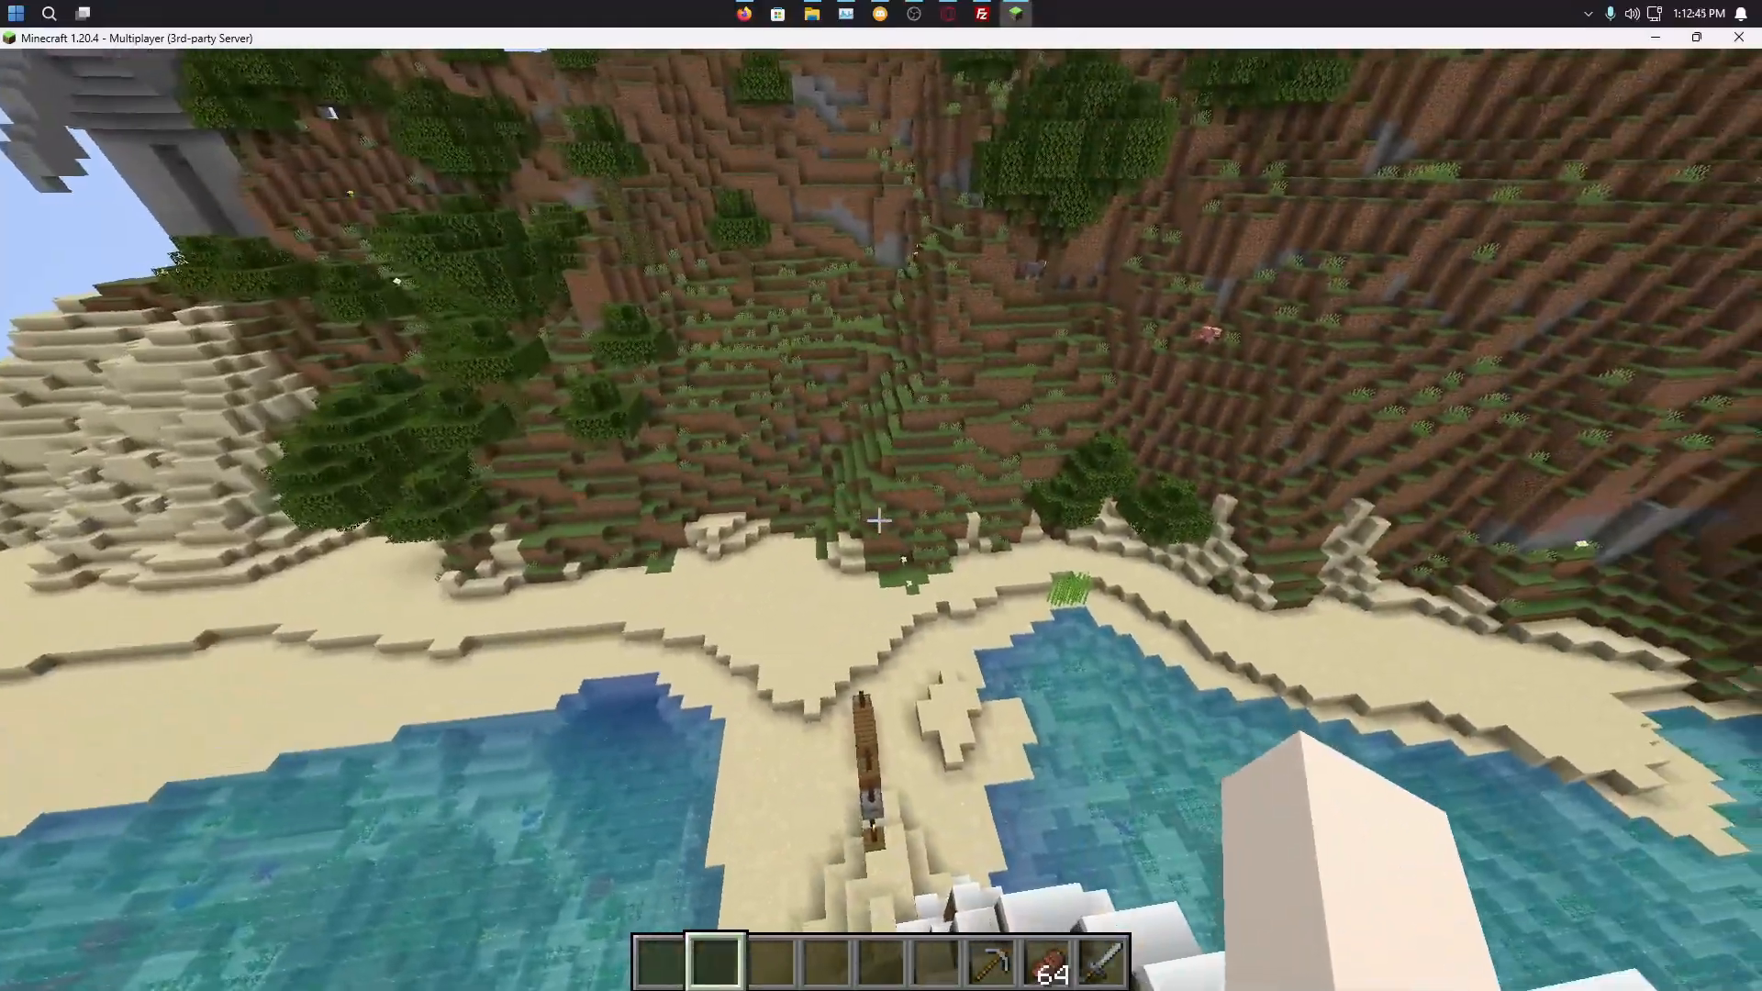
pyautogui.press('w')
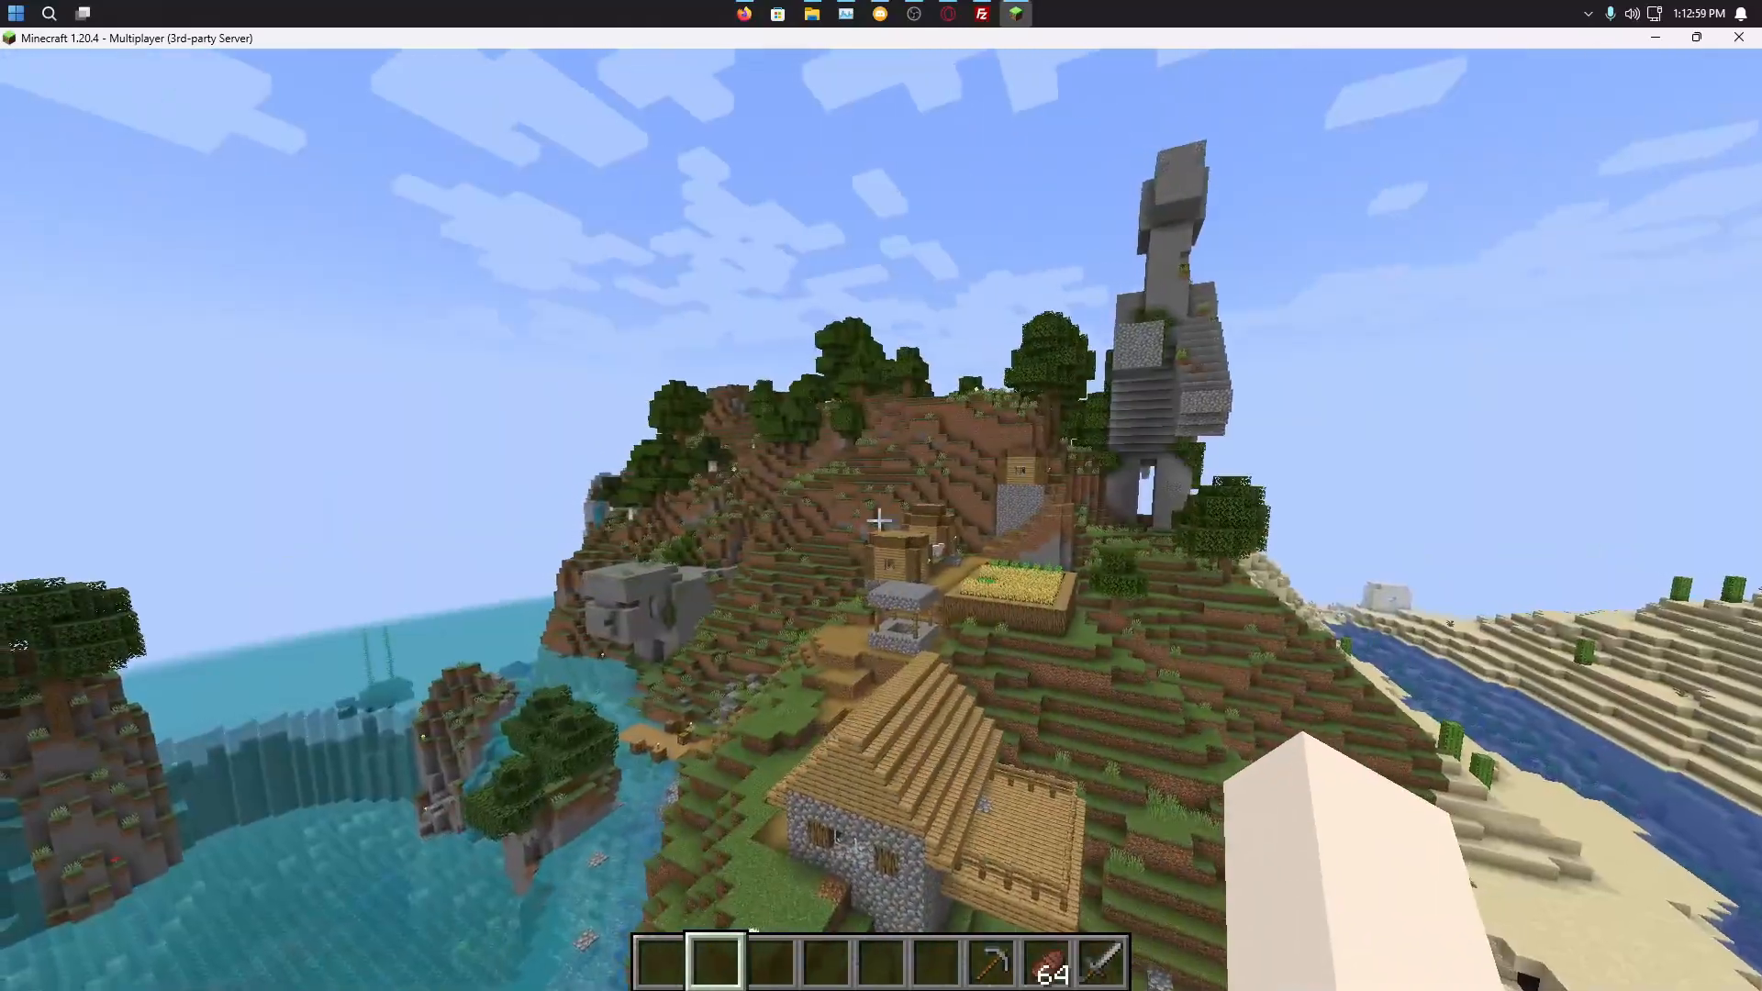
pyautogui.press('w')
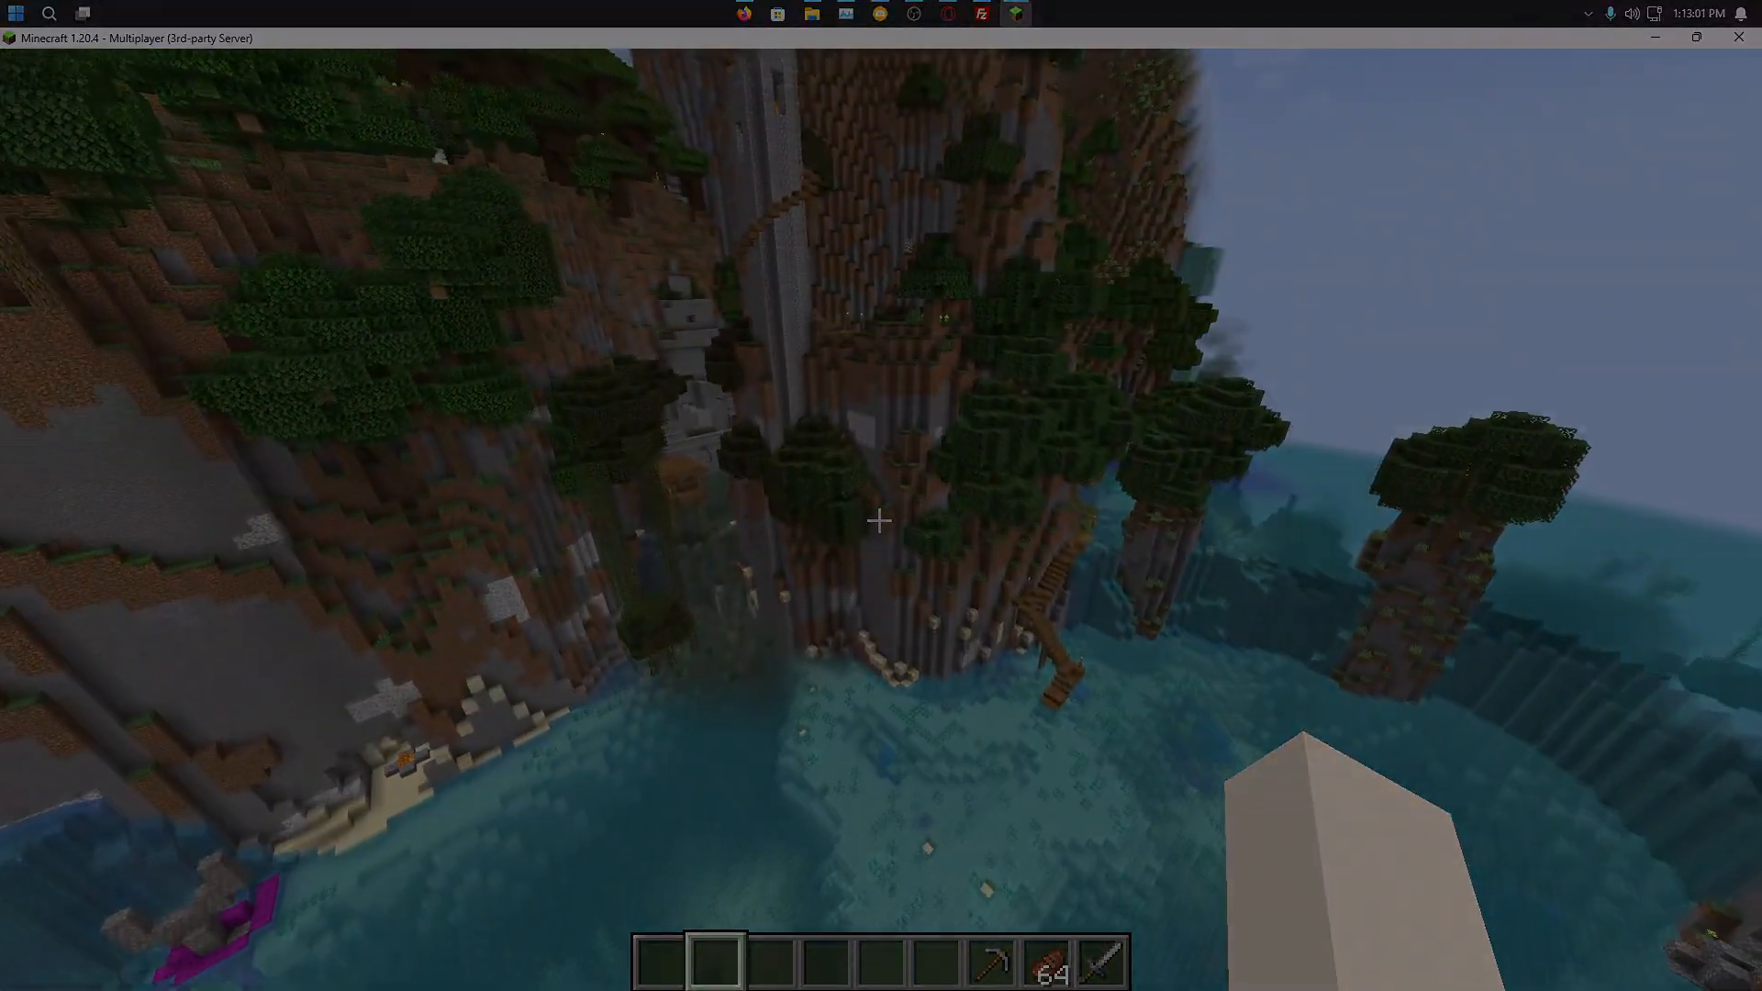